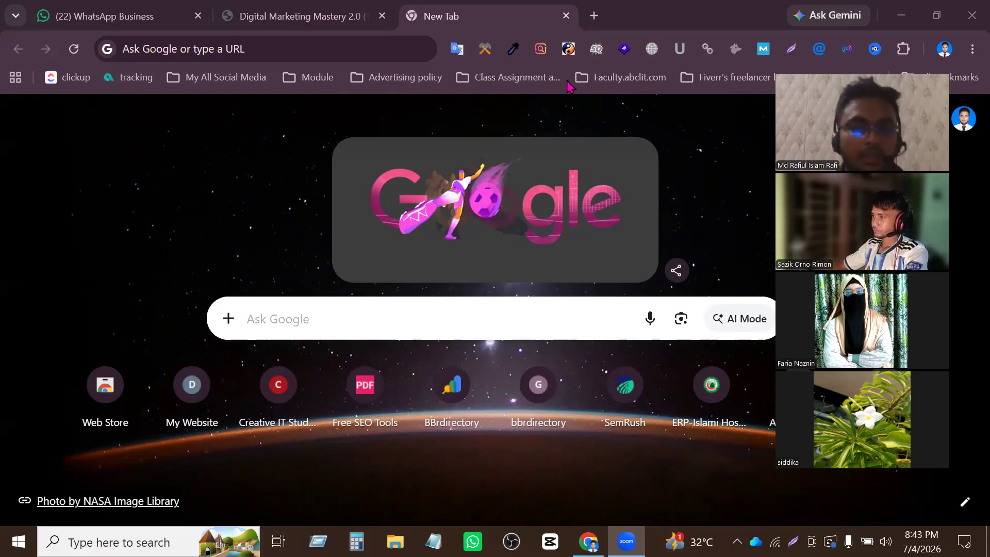
Open Meta Ads Manager at adsmanager.facebook.com in the new browser tab
{"action": "left_click", "coordinate": [364, 53]}
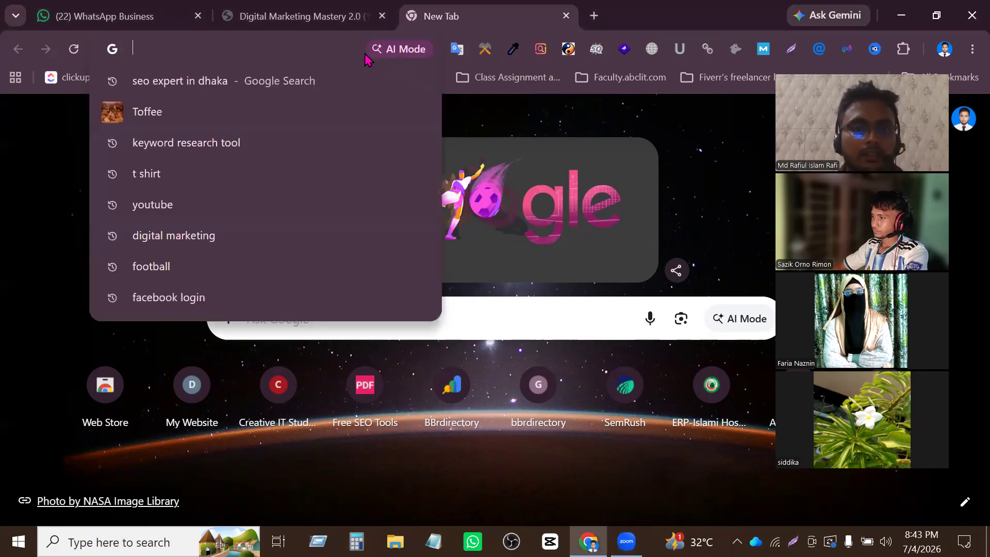
{"action": "type", "text": "ad"}
{"action": "key", "text": "Return"}
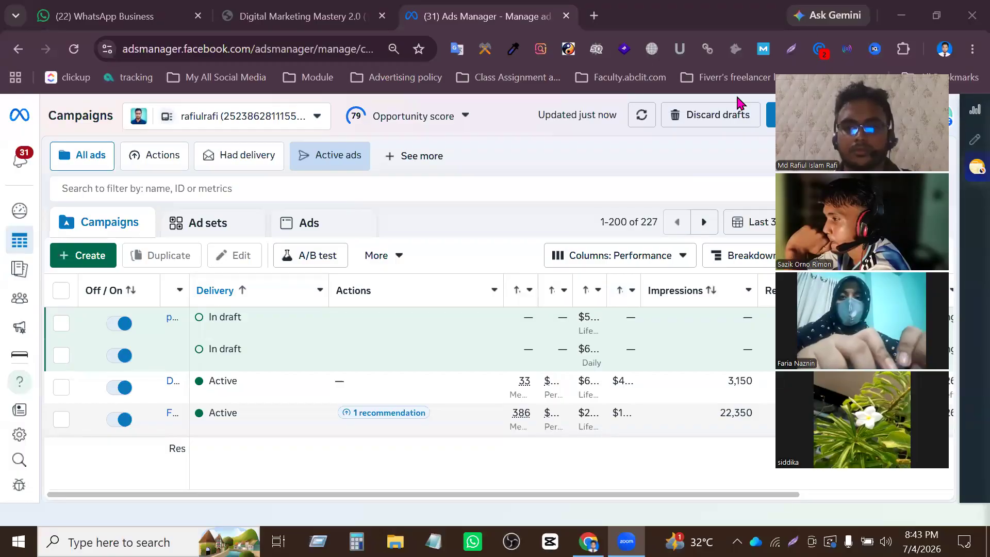
Filter the campaigns by Had delivery and look over the opportunity score recommendations and the campaign list
{"action": "left_click", "coordinate": [238, 156]}
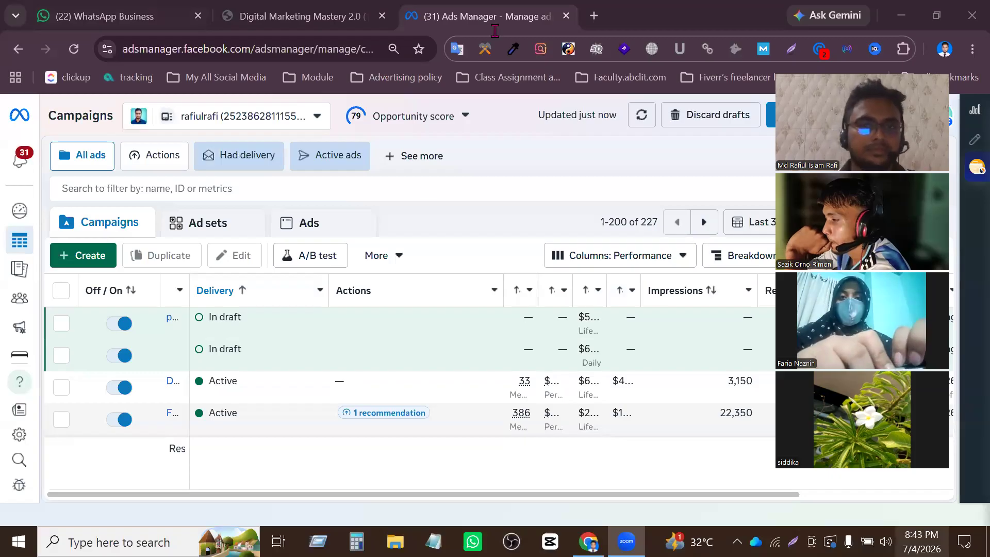
{"action": "left_click", "coordinate": [407, 116]}
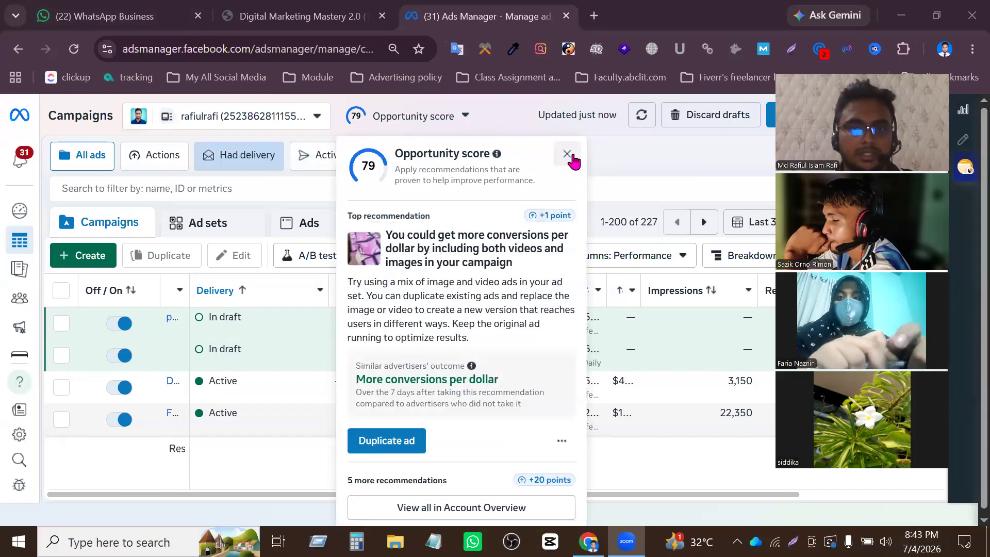
{"action": "left_click", "coordinate": [567, 153]}
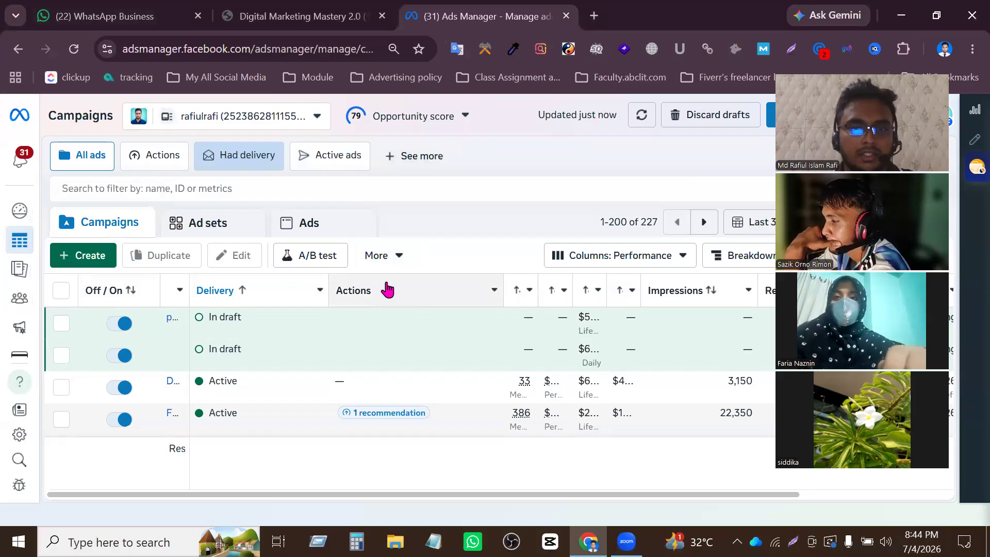
{"action": "scroll", "coordinate": [422, 273], "scroll_direction": "down", "scroll_amount": 5}
{"action": "scroll", "coordinate": [413, 279], "scroll_direction": "up", "scroll_amount": 5}
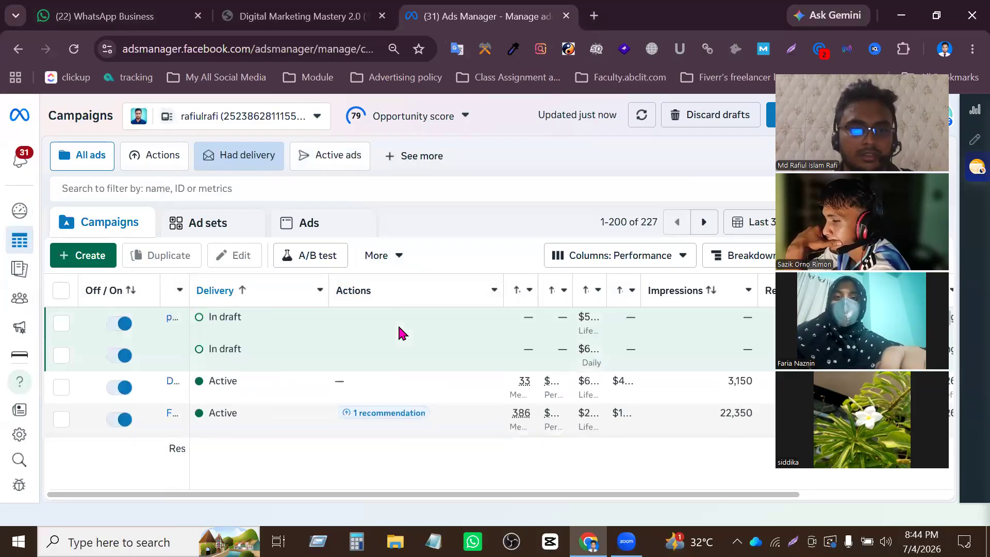
Create a new Auction campaign with the Sales objective
{"action": "left_click", "coordinate": [78, 255]}
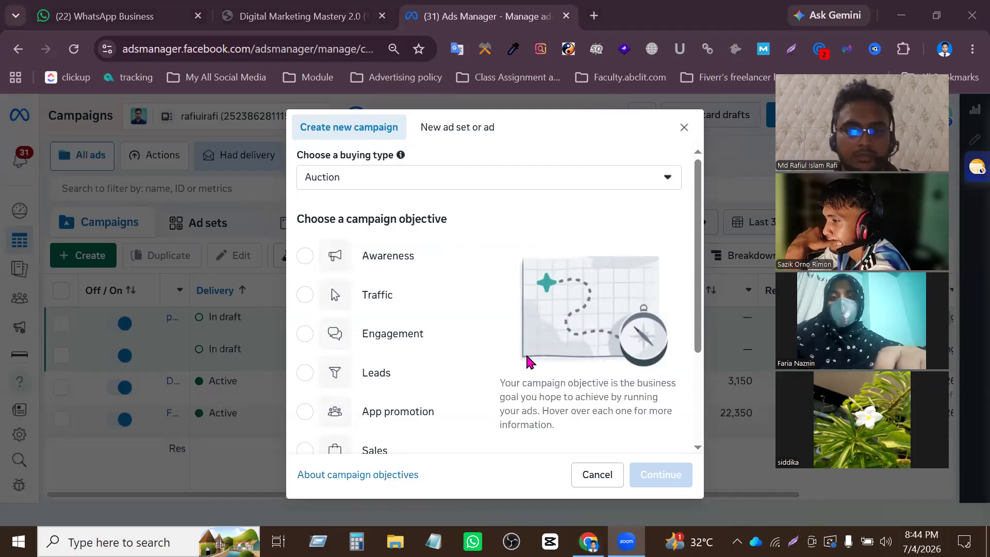
{"action": "scroll", "coordinate": [459, 424], "scroll_direction": "down", "scroll_amount": 3}
{"action": "scroll", "coordinate": [407, 347], "scroll_direction": "up", "scroll_amount": 2}
{"action": "scroll", "coordinate": [392, 335], "scroll_direction": "down", "scroll_amount": 2}
{"action": "left_click", "coordinate": [380, 317]}
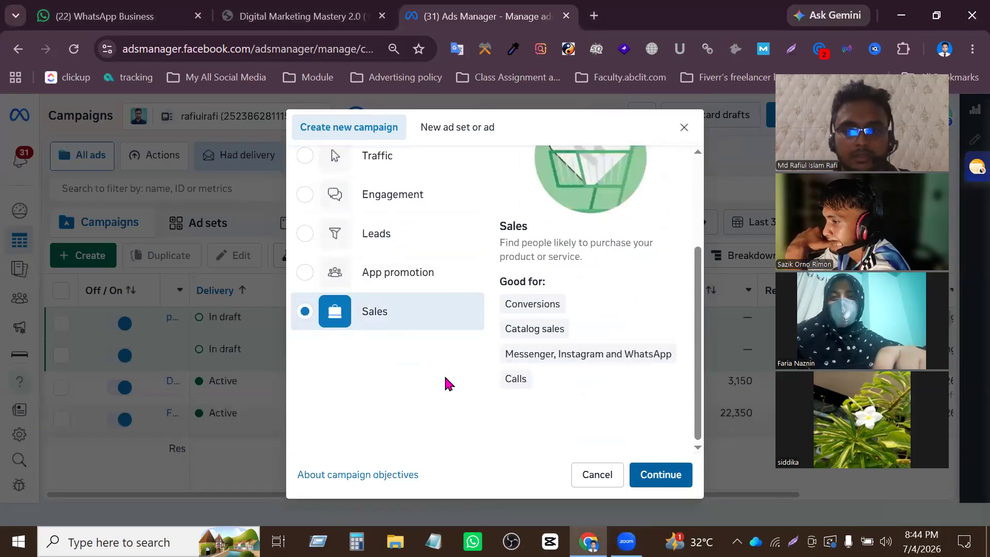
{"action": "left_click", "coordinate": [661, 475]}
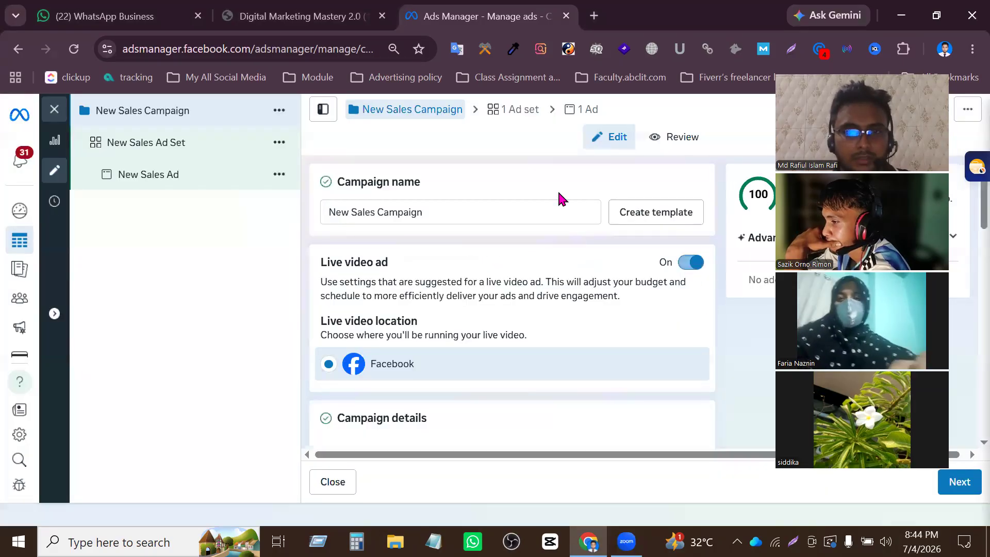
Rename the new sales campaign as MrafiSEO
{"action": "left_click", "coordinate": [438, 212]}
{"action": "left_click_drag", "start_coordinate": [439, 212], "coordinate": [318, 208]}
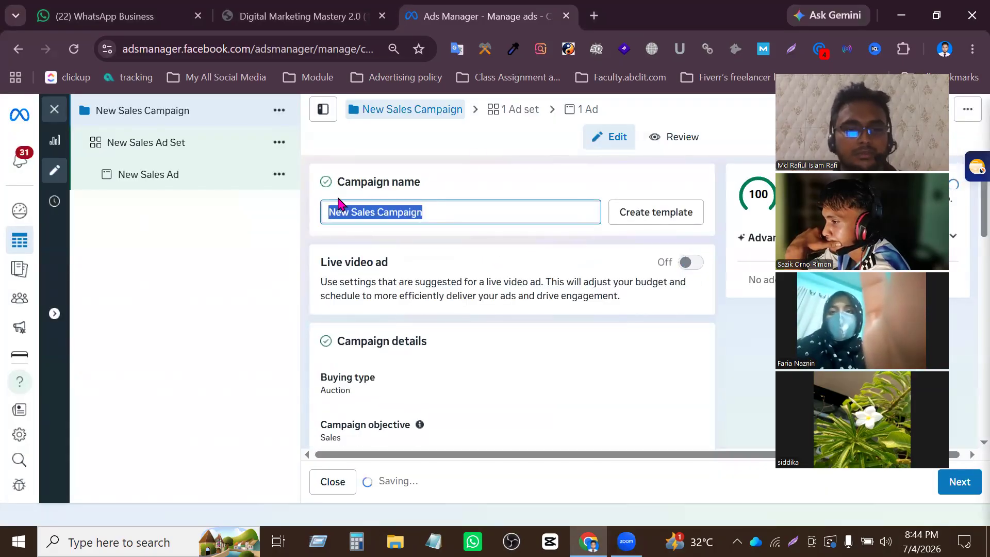
{"action": "type", "text": "Ma"}
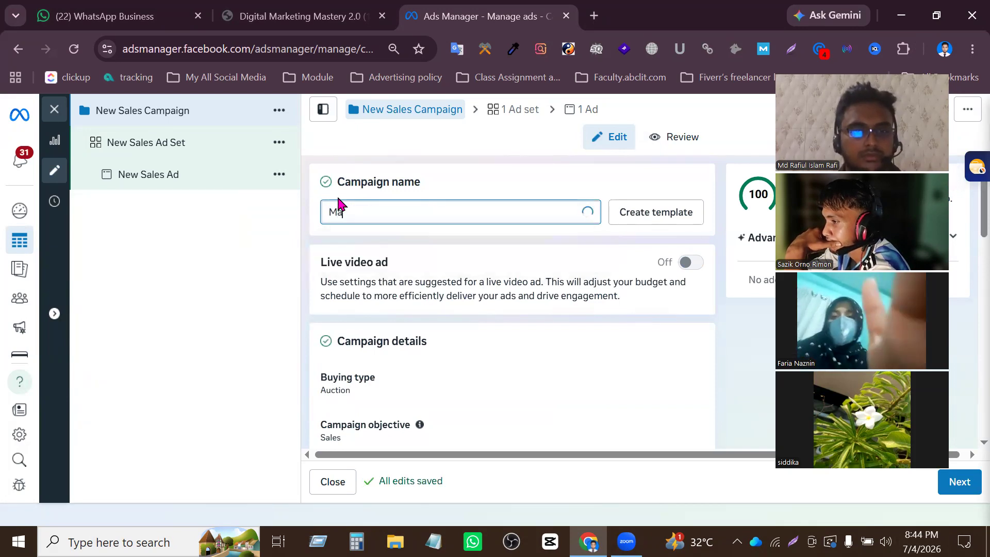
{"action": "key", "text": "BackSpace"}
{"action": "type", "text": "rafis"}
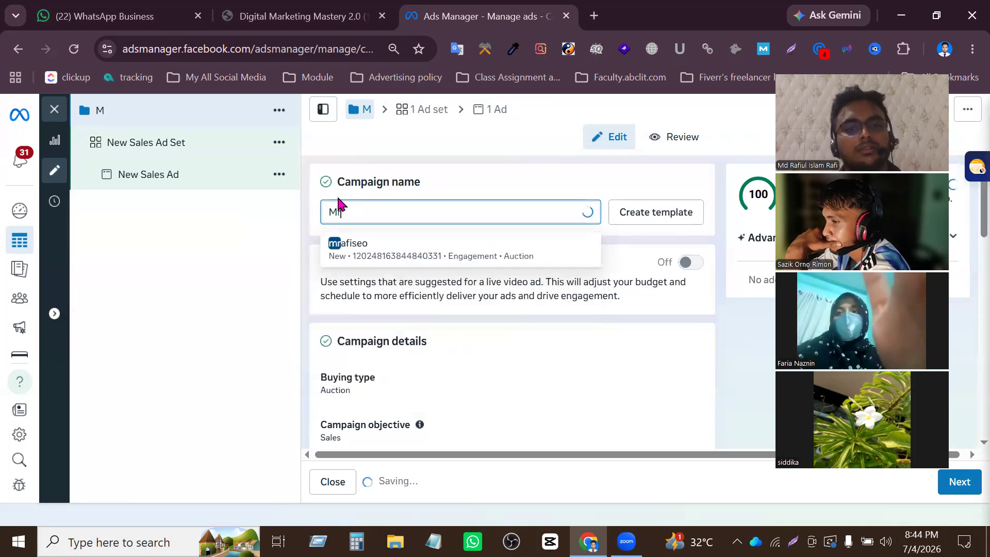
{"action": "type", "text": "e"}
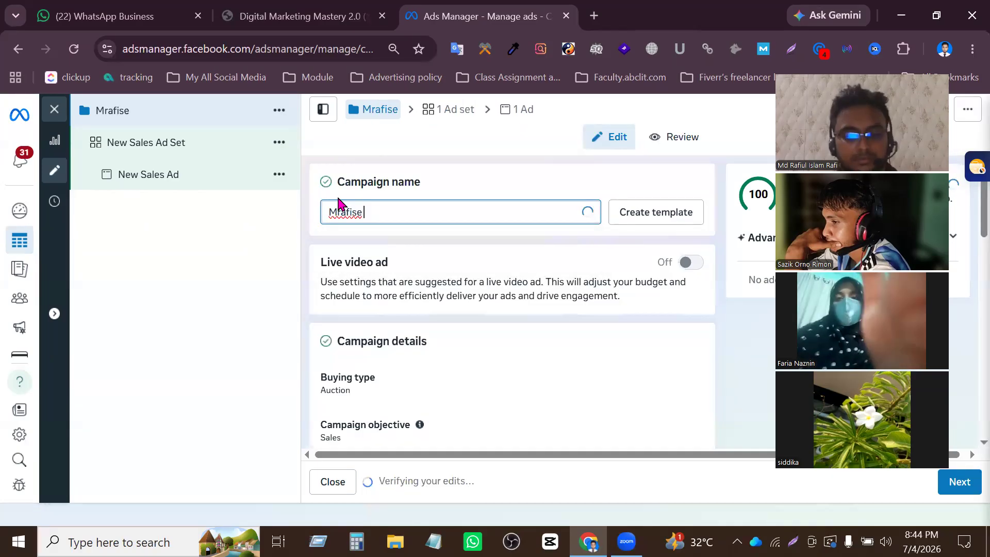
{"action": "type", "text": "o"}
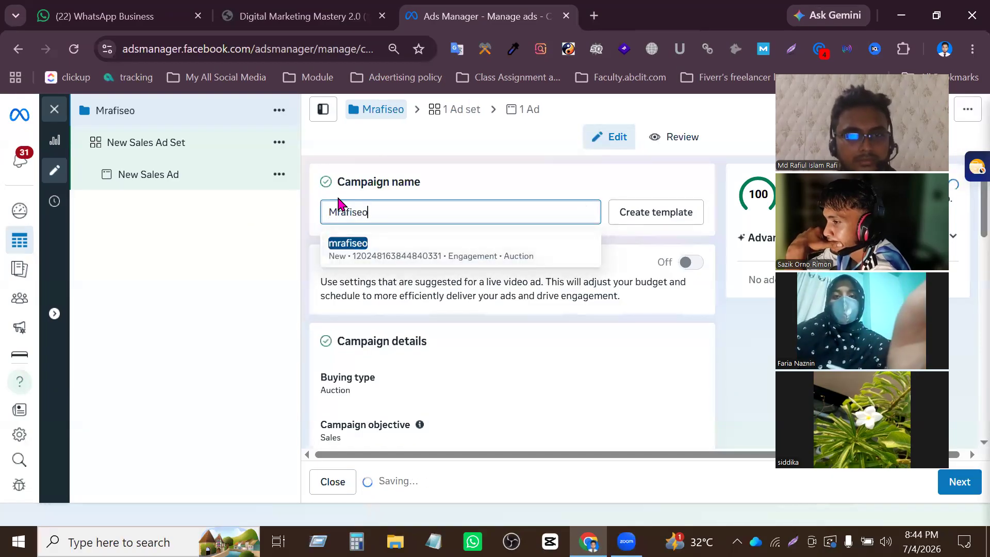
{"action": "key", "text": "BackSpace"}
{"action": "key", "text": "BackSpace"}
{"action": "type", "text": "SEO"}
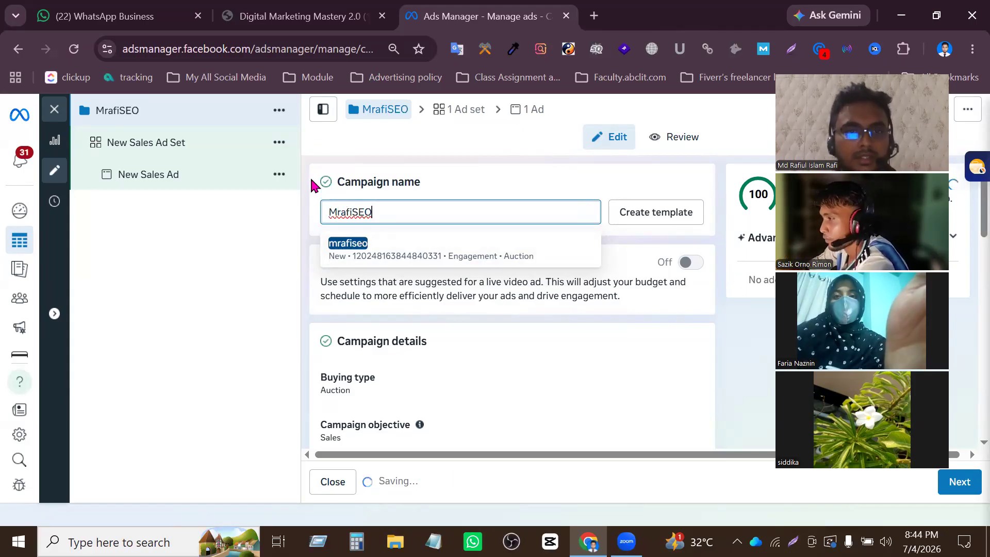
{"action": "left_click", "coordinate": [312, 165]}
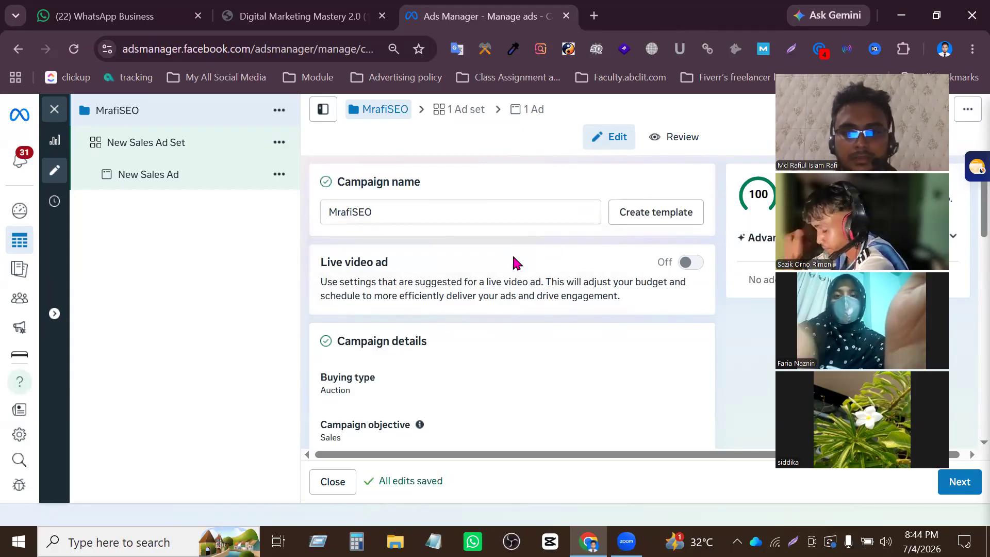
Review the campaign details and budget settings, and continue to the ad set settings
{"action": "scroll", "coordinate": [512, 253], "scroll_direction": "down", "scroll_amount": 7}
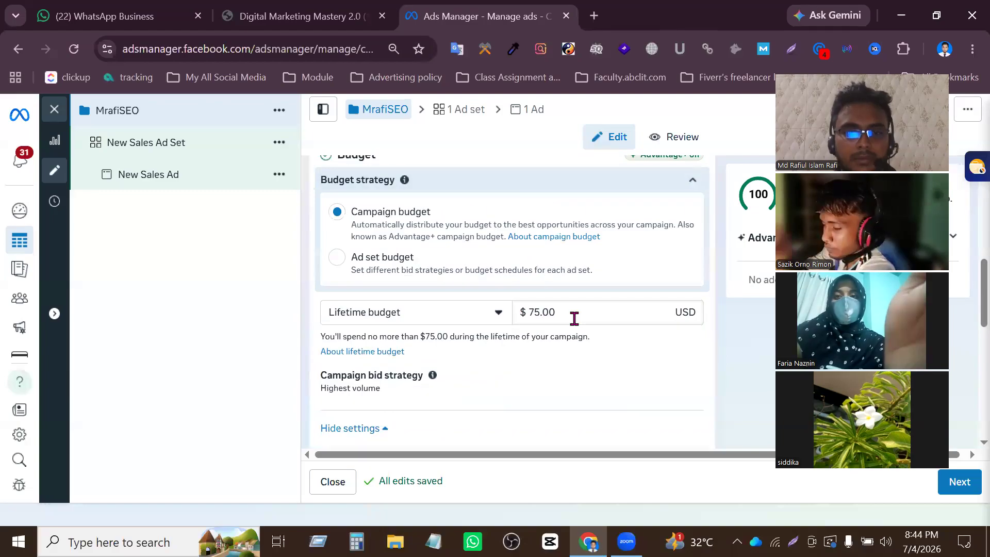
{"action": "left_click_drag", "start_coordinate": [590, 304], "coordinate": [171, 312]}
{"action": "left_click", "coordinate": [563, 320]}
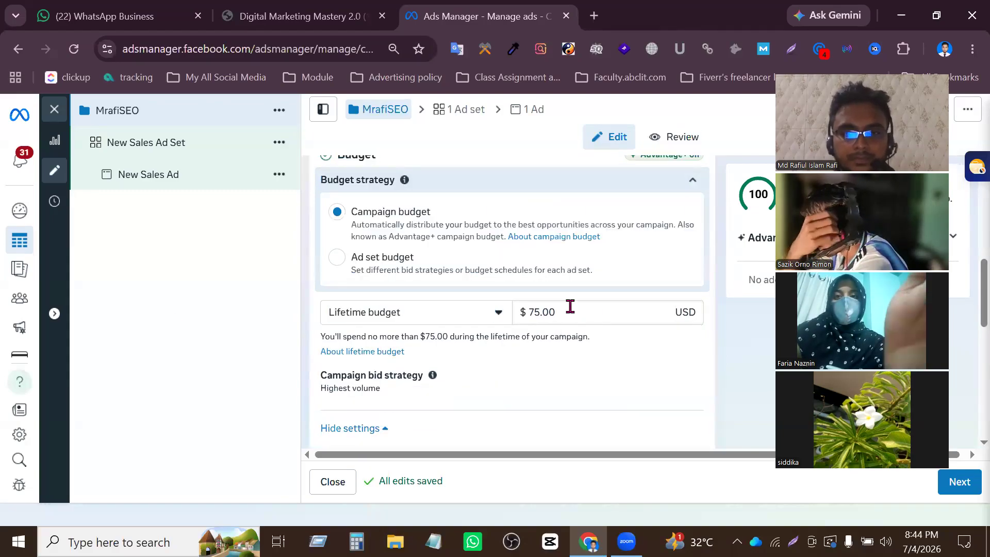
{"action": "scroll", "coordinate": [570, 306], "scroll_direction": "down", "scroll_amount": 2}
{"action": "scroll", "coordinate": [562, 320], "scroll_direction": "down", "scroll_amount": 5}
{"action": "scroll", "coordinate": [523, 243], "scroll_direction": "up", "scroll_amount": 10}
{"action": "scroll", "coordinate": [598, 366], "scroll_direction": "down", "scroll_amount": 10}
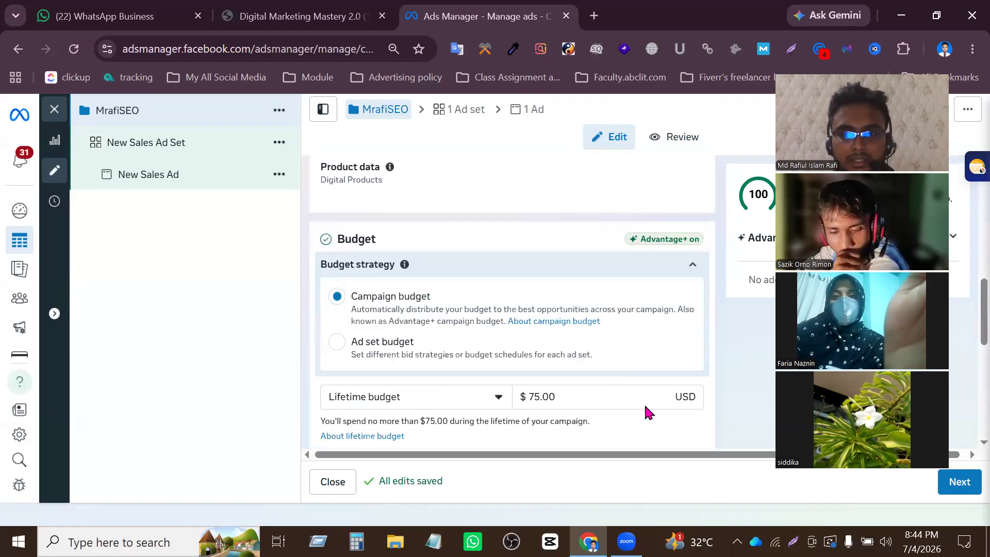
{"action": "left_click", "coordinate": [934, 484]}
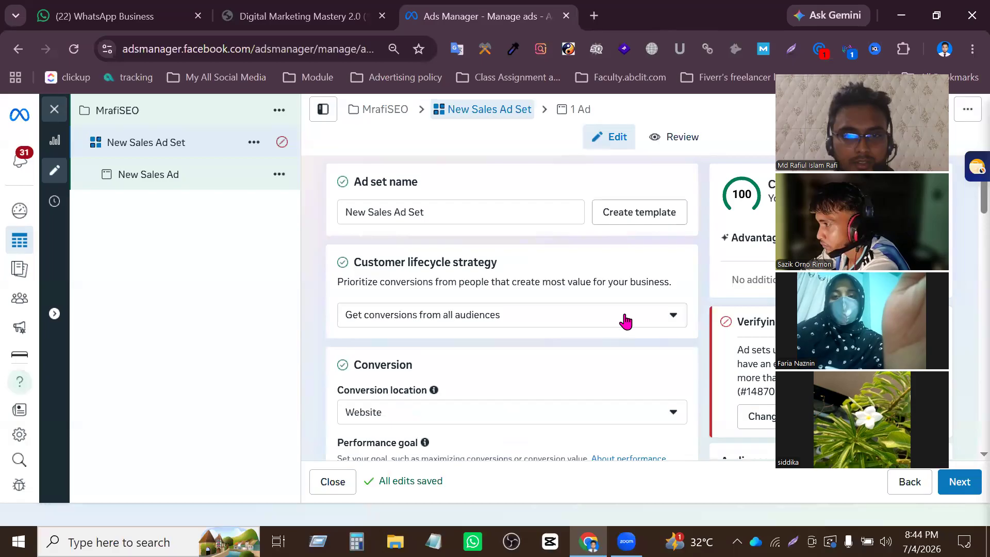
Choose Website as the single conversion location for the ad set
{"action": "scroll", "coordinate": [624, 316], "scroll_direction": "down", "scroll_amount": 2}
{"action": "scroll", "coordinate": [624, 315], "scroll_direction": "up", "scroll_amount": 2}
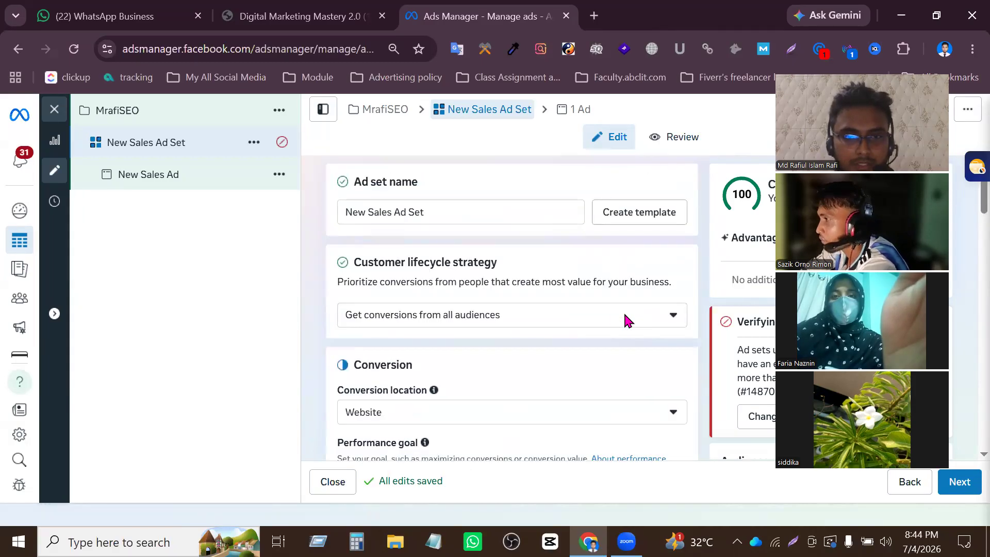
{"action": "scroll", "coordinate": [608, 319], "scroll_direction": "down", "scroll_amount": 2}
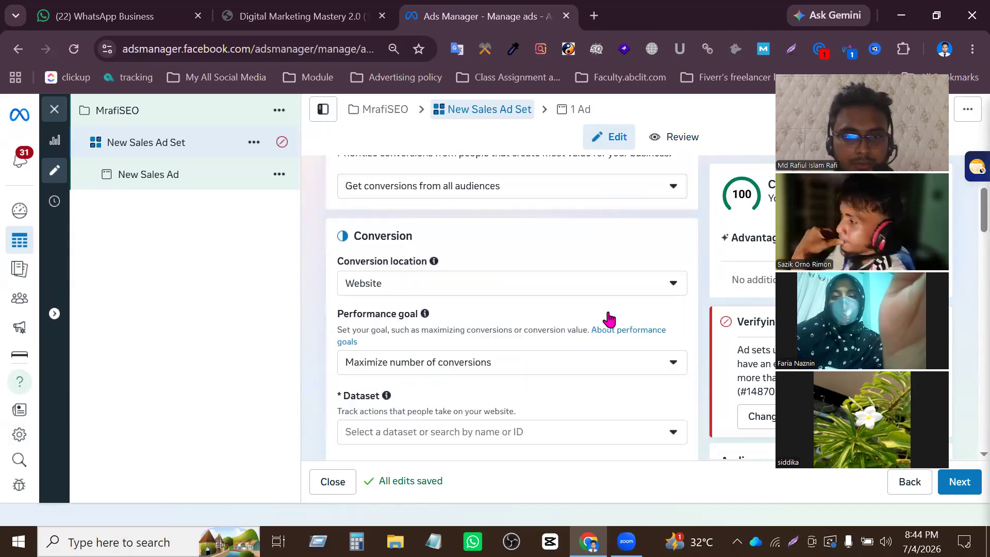
{"action": "left_click", "coordinate": [547, 284]}
{"action": "scroll", "coordinate": [427, 415], "scroll_direction": "down", "scroll_amount": 3}
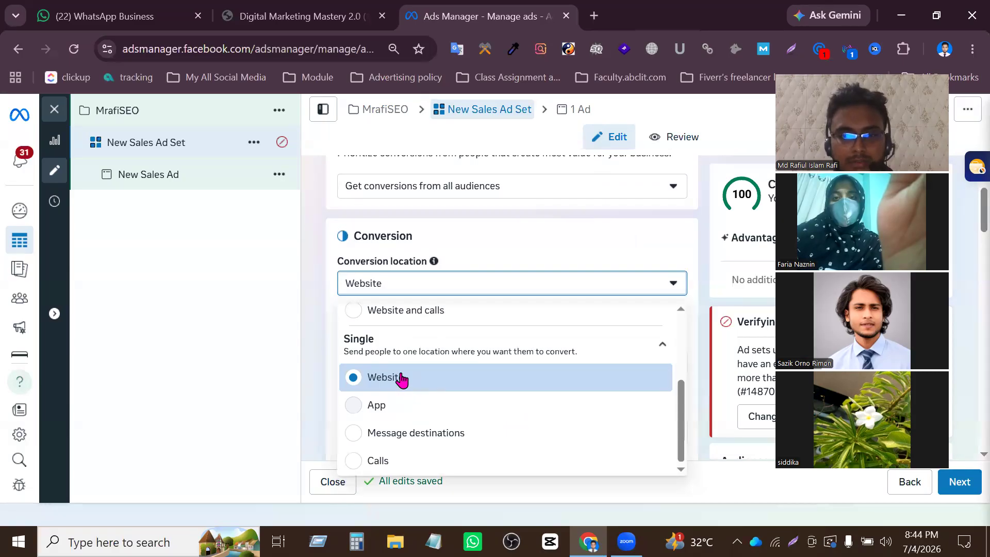
{"action": "left_click", "coordinate": [415, 383]}
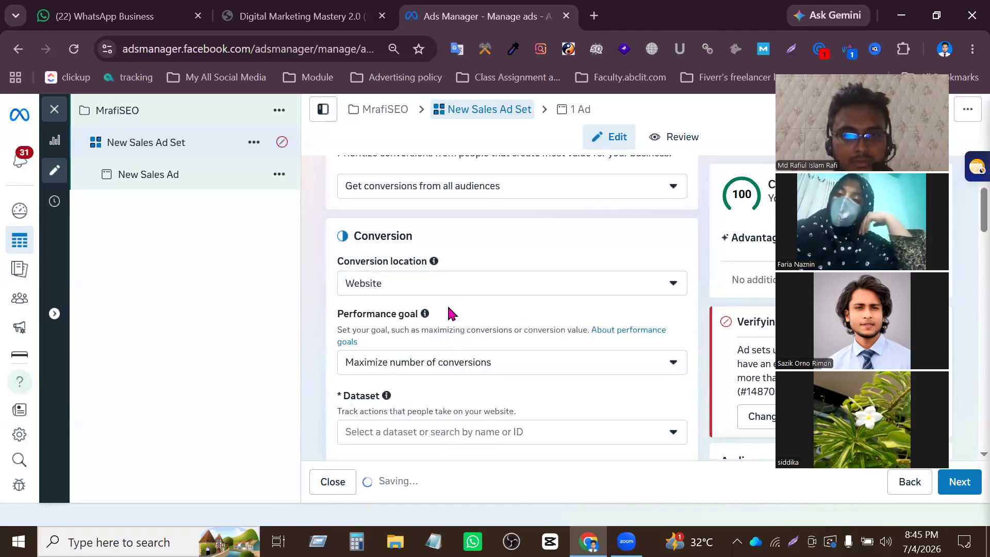
Select the active "batch 35 and 36" dataset to track website actions for the ad set
{"action": "scroll", "coordinate": [453, 292], "scroll_direction": "down", "scroll_amount": 5}
{"action": "scroll", "coordinate": [480, 280], "scroll_direction": "up", "scroll_amount": 3}
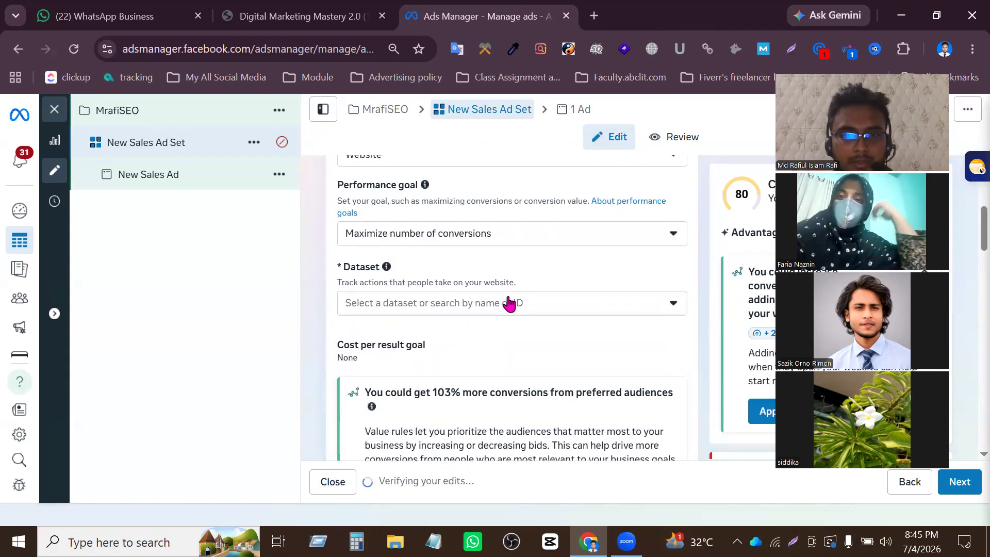
{"action": "left_click", "coordinate": [519, 302]}
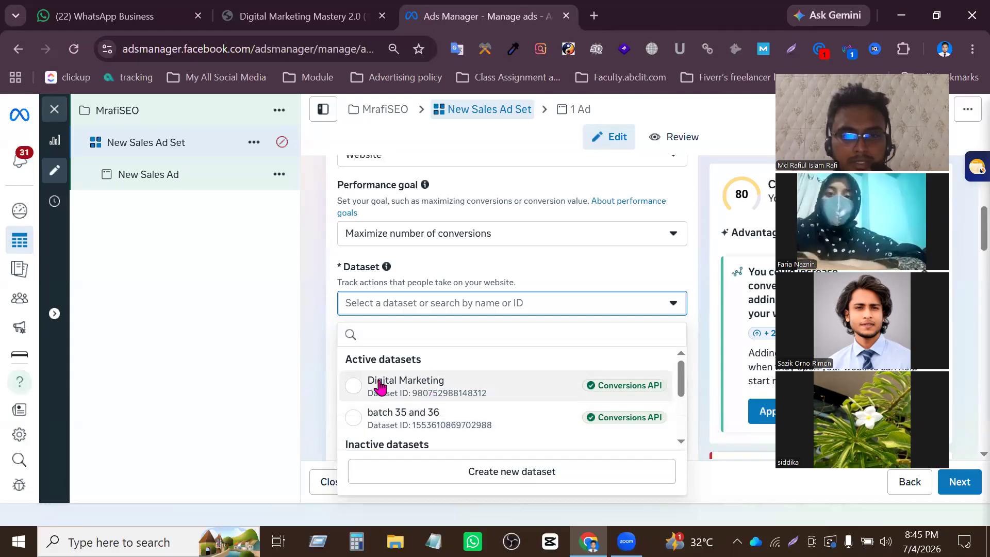
{"action": "scroll", "coordinate": [459, 409], "scroll_direction": "down", "scroll_amount": 3}
{"action": "scroll", "coordinate": [460, 415], "scroll_direction": "up", "scroll_amount": 3}
{"action": "scroll", "coordinate": [438, 407], "scroll_direction": "down", "scroll_amount": 3}
{"action": "scroll", "coordinate": [381, 394], "scroll_direction": "up", "scroll_amount": 3}
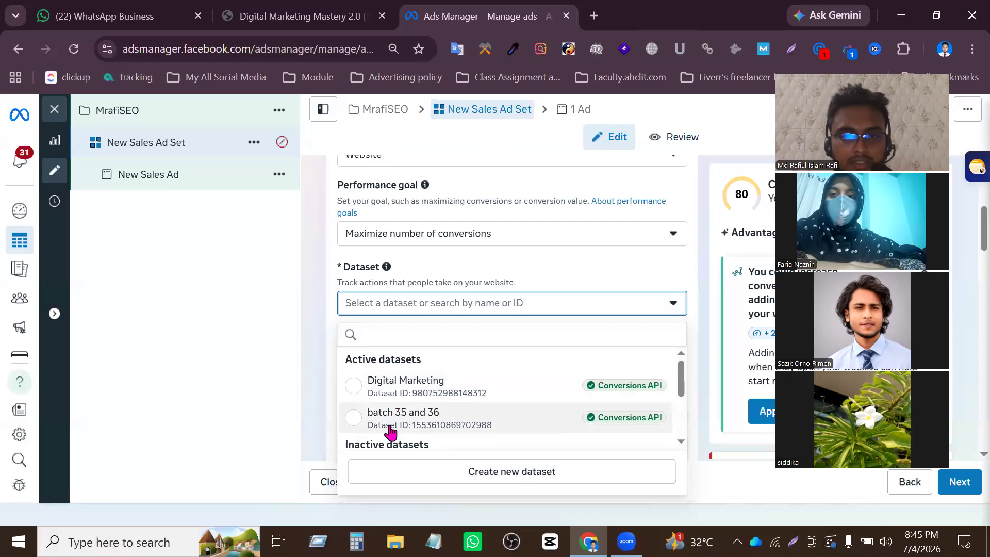
{"action": "left_click", "coordinate": [355, 418]}
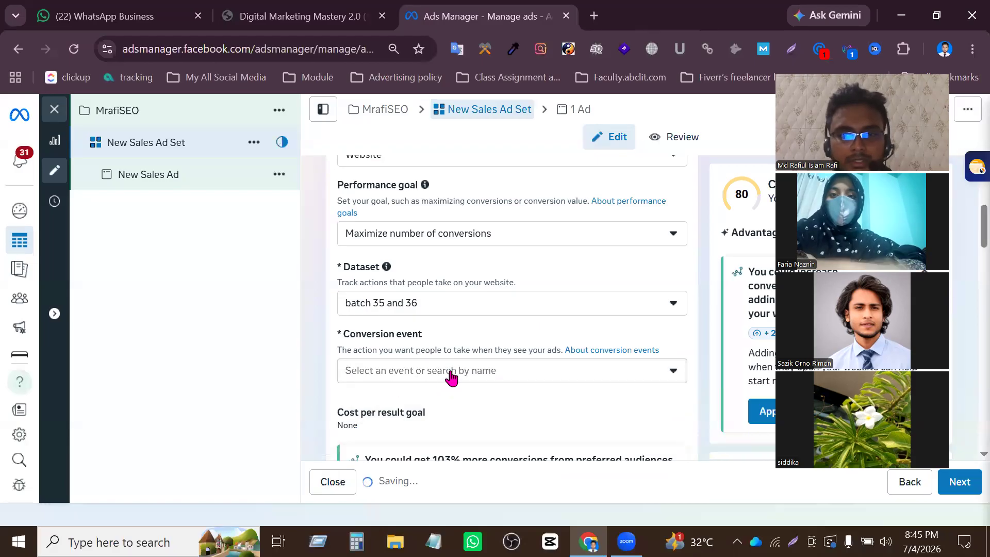
Set the ad set's conversion event to Purchase
{"action": "left_click", "coordinate": [450, 373]}
{"action": "scroll", "coordinate": [484, 270], "scroll_direction": "down", "scroll_amount": 3}
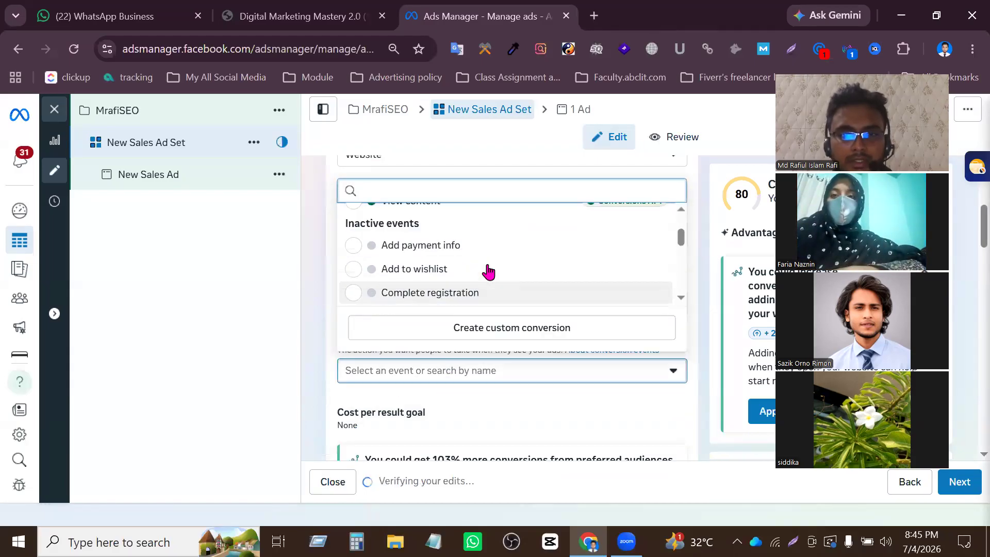
{"action": "scroll", "coordinate": [484, 269], "scroll_direction": "up", "scroll_amount": 3}
{"action": "scroll", "coordinate": [458, 284], "scroll_direction": "down", "scroll_amount": 5}
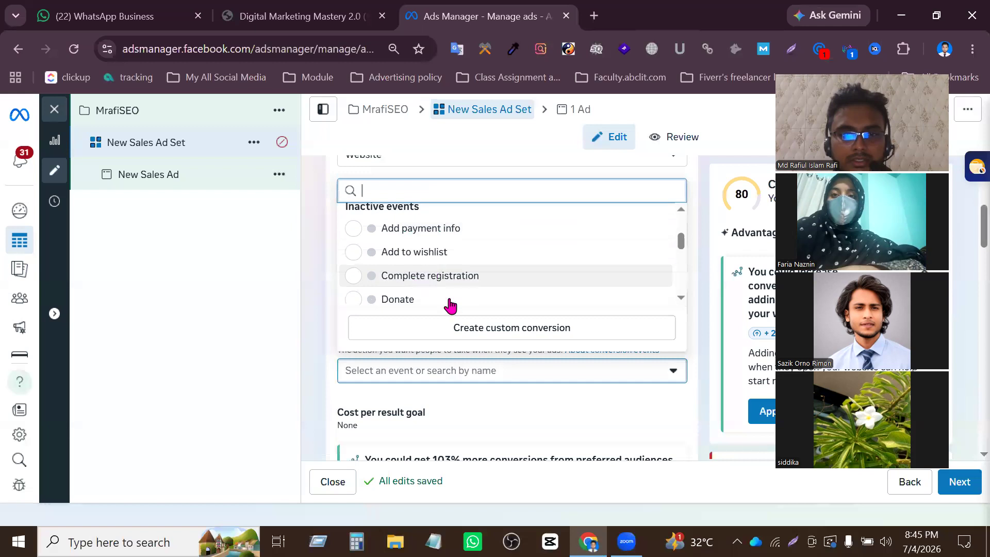
{"action": "left_click", "coordinate": [445, 231]}
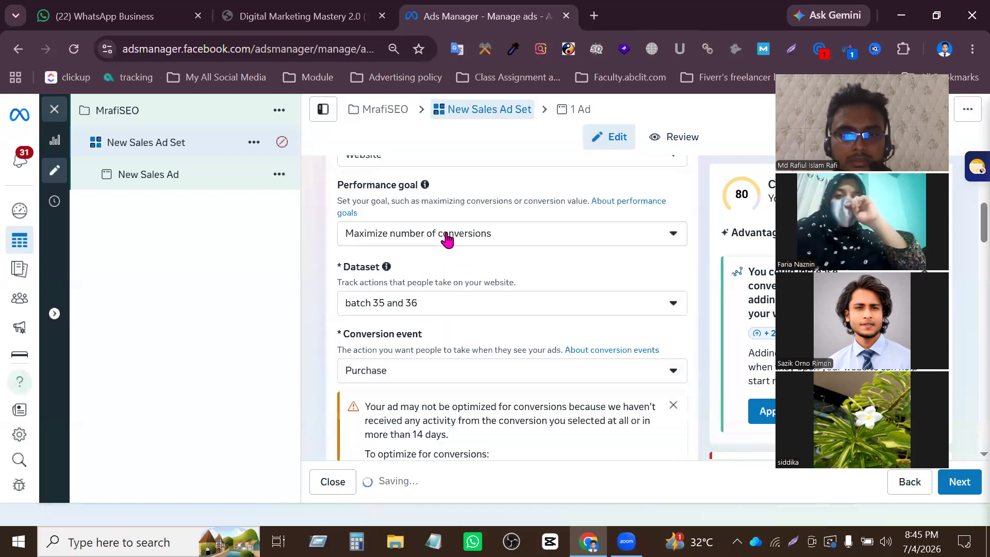
Examine the campaign and ad set settings, from the conversion options down to the budget and schedule dates
{"action": "scroll", "coordinate": [523, 283], "scroll_direction": "down", "scroll_amount": 7}
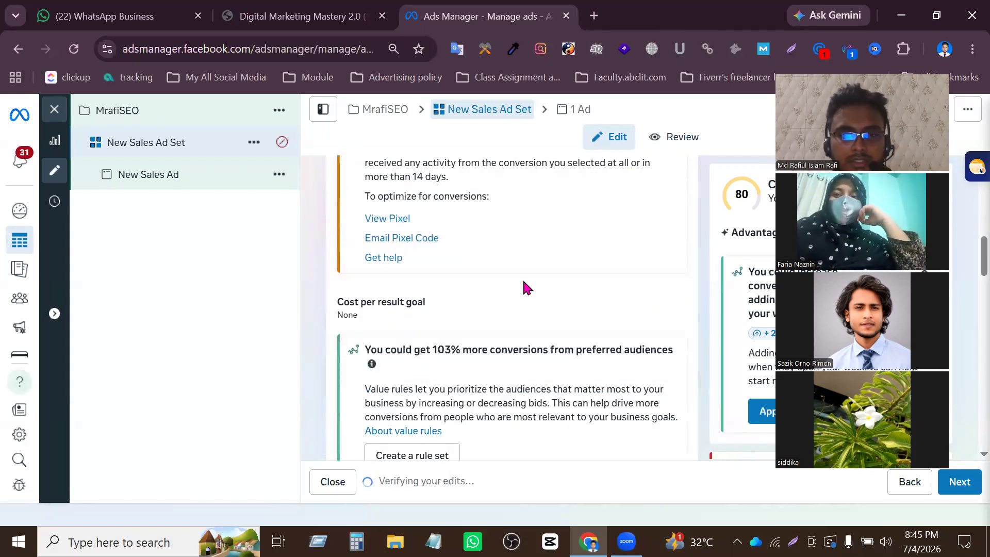
{"action": "scroll", "coordinate": [525, 287], "scroll_direction": "down", "scroll_amount": 8}
{"action": "scroll", "coordinate": [525, 286], "scroll_direction": "up", "scroll_amount": 2}
{"action": "scroll", "coordinate": [524, 285], "scroll_direction": "down", "scroll_amount": 5}
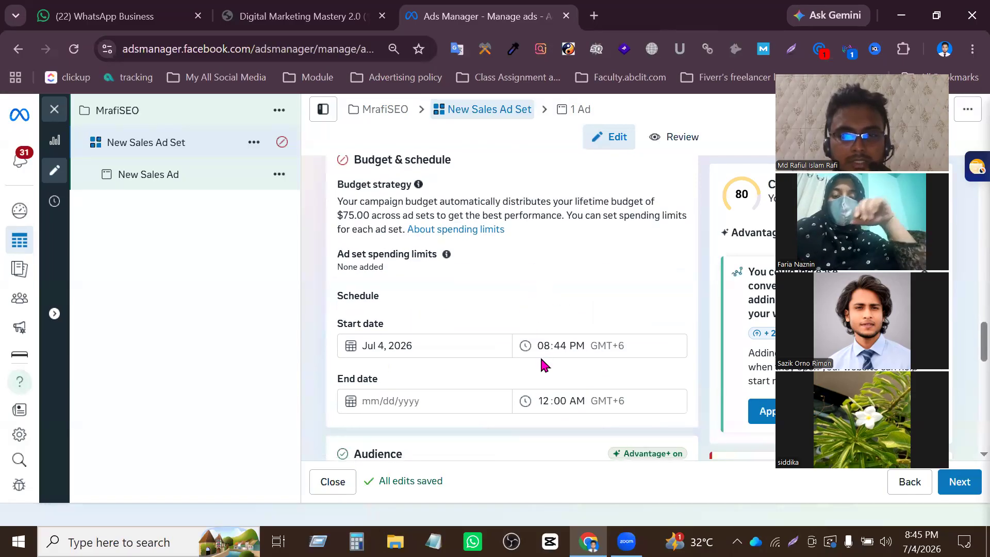
{"action": "left_click", "coordinate": [388, 112]}
{"action": "scroll", "coordinate": [467, 369], "scroll_direction": "down", "scroll_amount": 6}
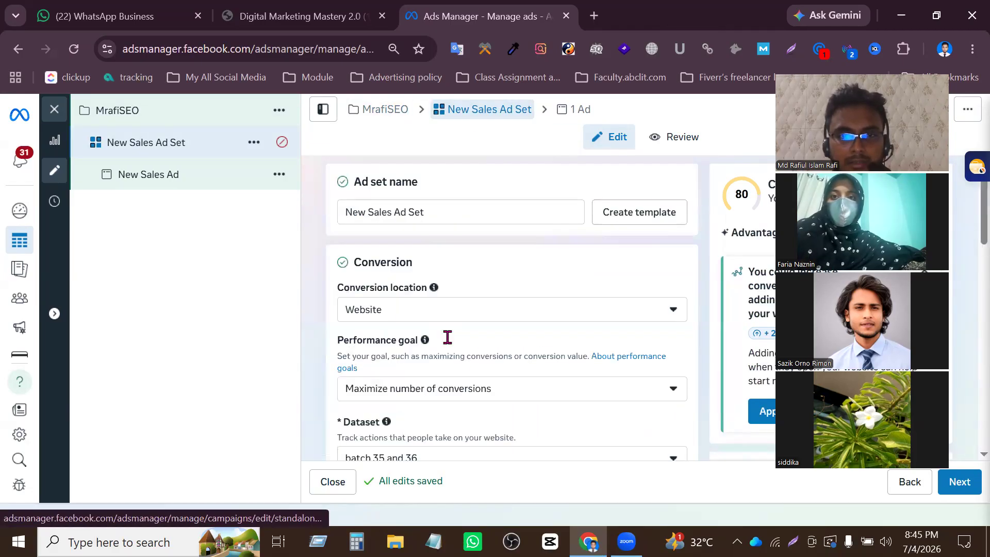
{"action": "scroll", "coordinate": [482, 342], "scroll_direction": "down", "scroll_amount": 5}
{"action": "scroll", "coordinate": [464, 366], "scroll_direction": "down", "scroll_amount": 12}
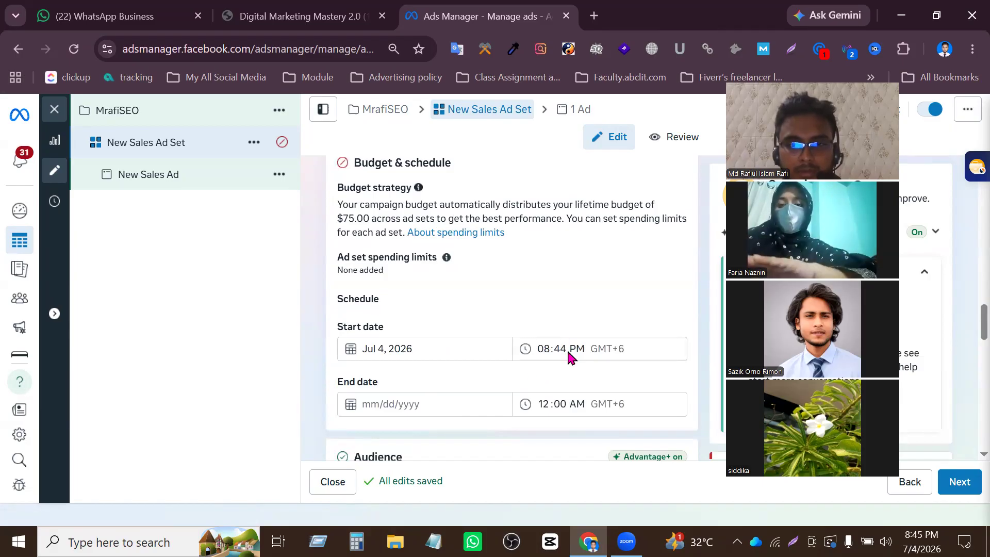
Set the ad set's end date to July 10, 2026
{"action": "left_click", "coordinate": [434, 408]}
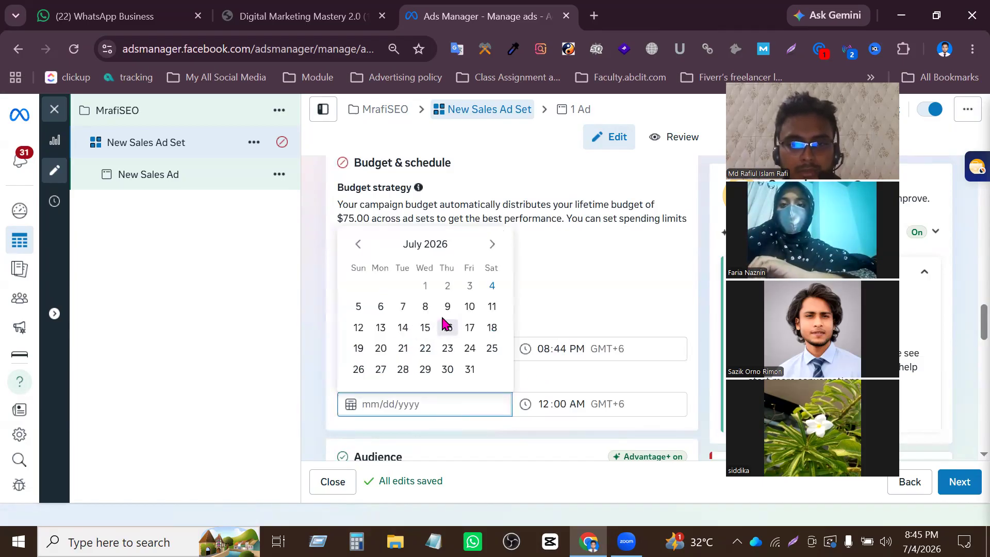
{"action": "left_click", "coordinate": [355, 244]}
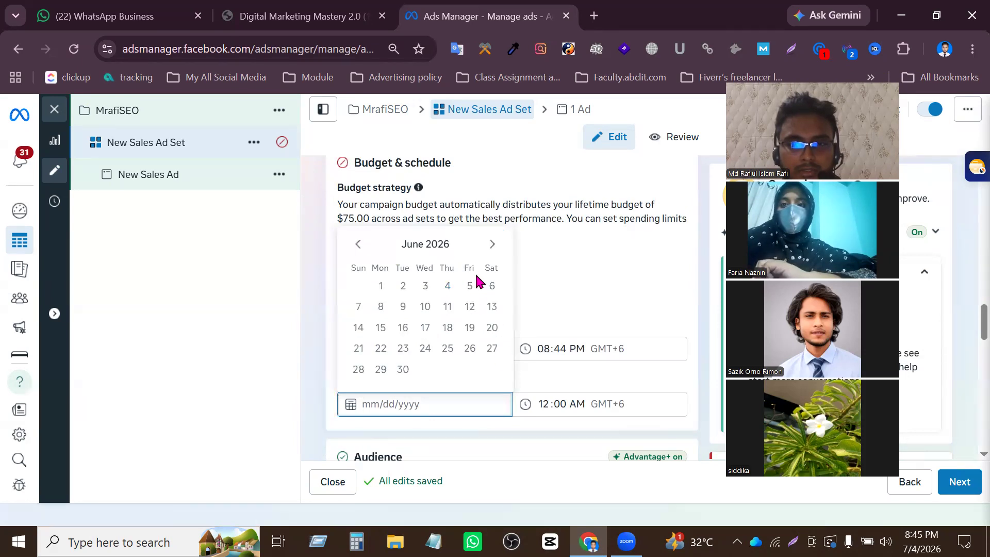
{"action": "left_click", "coordinate": [493, 245]}
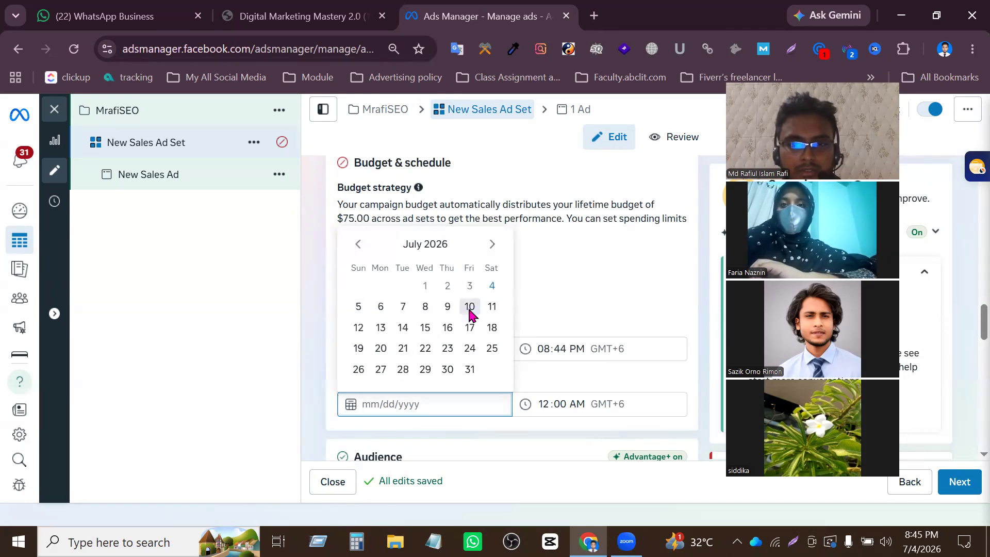
{"action": "left_click", "coordinate": [470, 307]}
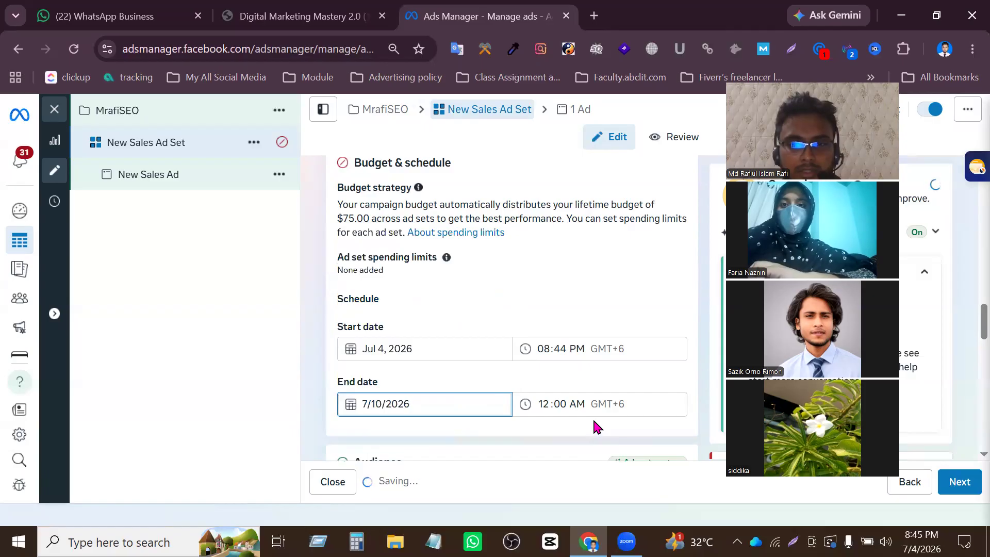
{"action": "left_click", "coordinate": [321, 308]}
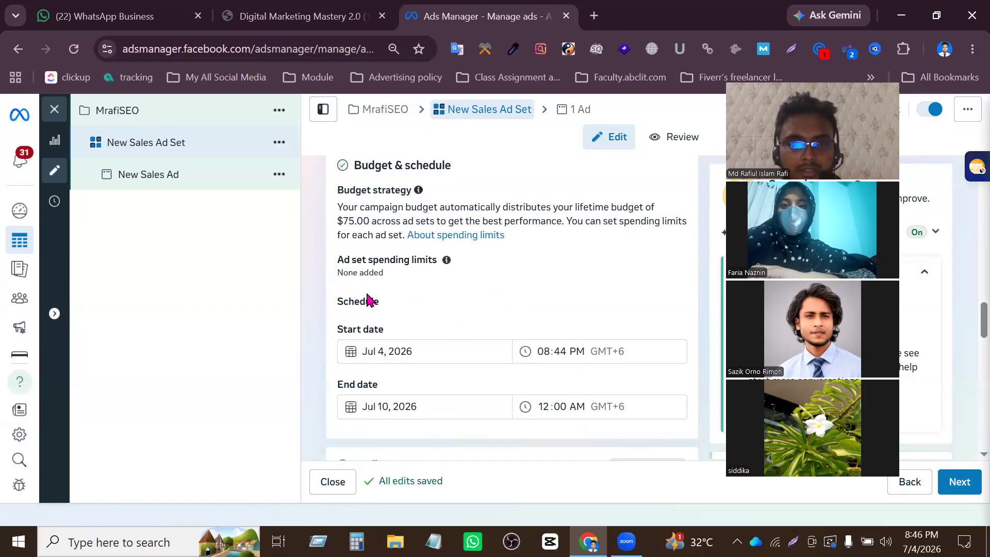
Examine the ad set settings from the cost per result goal through the budget and schedule to the audience controls
{"action": "scroll", "coordinate": [356, 296], "scroll_direction": "up", "scroll_amount": 2}
{"action": "scroll", "coordinate": [476, 330], "scroll_direction": "down", "scroll_amount": 3}
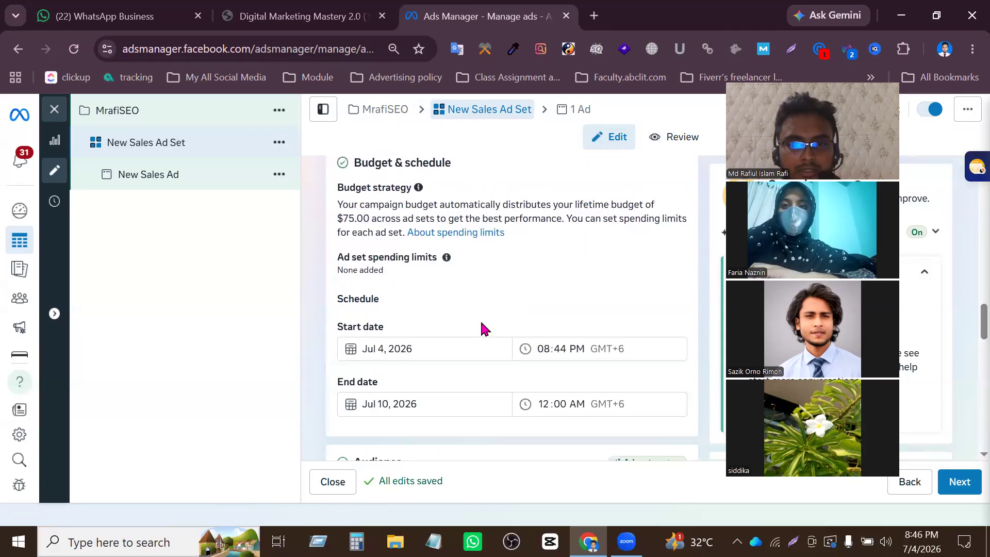
{"action": "scroll", "coordinate": [474, 332], "scroll_direction": "down", "scroll_amount": 2}
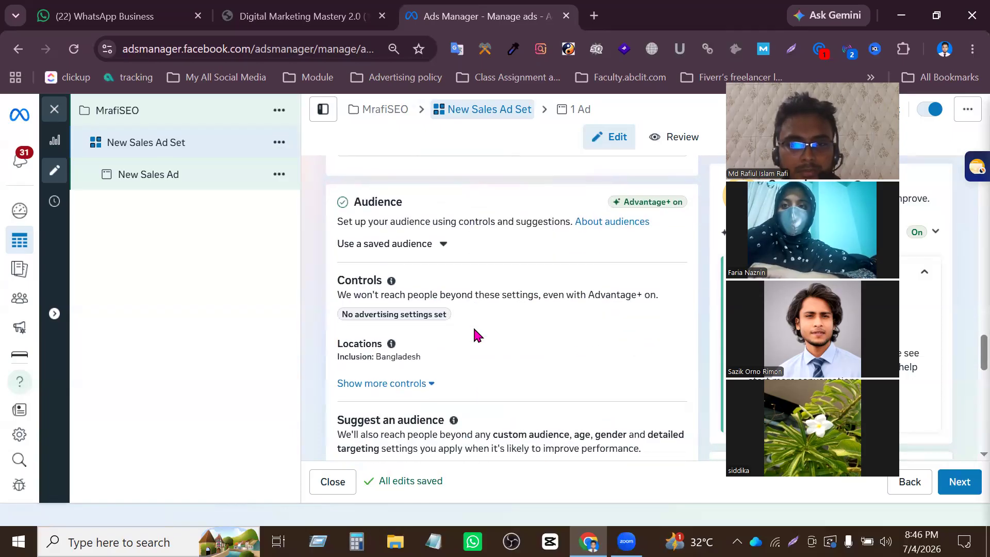
{"action": "scroll", "coordinate": [474, 333], "scroll_direction": "up", "scroll_amount": 4}
{"action": "scroll", "coordinate": [474, 332], "scroll_direction": "up", "scroll_amount": 10}
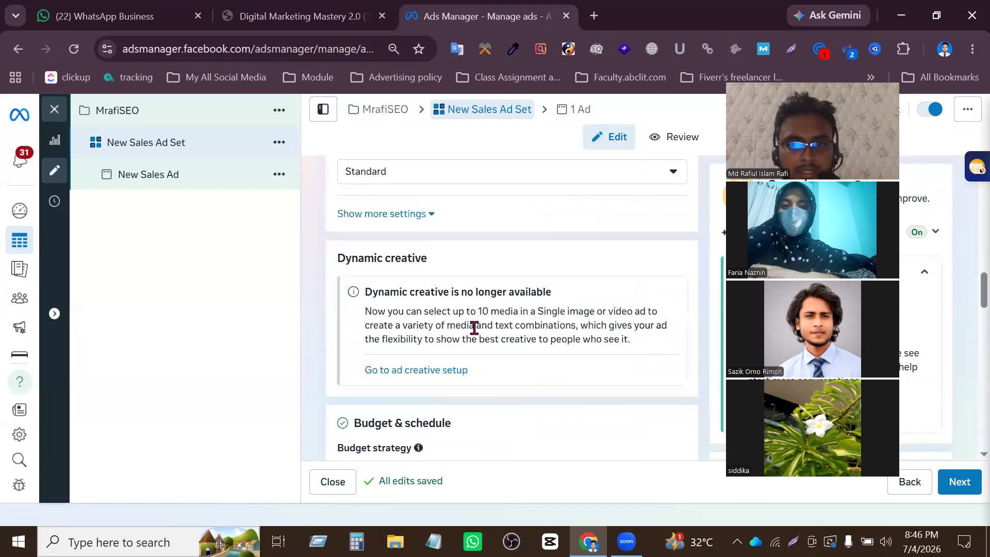
{"action": "scroll", "coordinate": [476, 330], "scroll_direction": "down", "scroll_amount": 10}
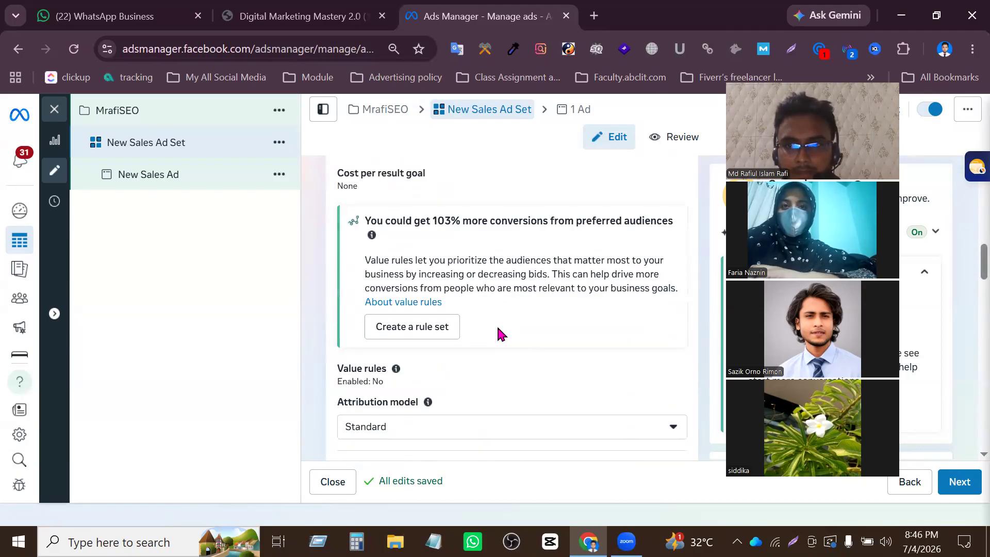
{"action": "scroll", "coordinate": [478, 300], "scroll_direction": "down", "scroll_amount": 10}
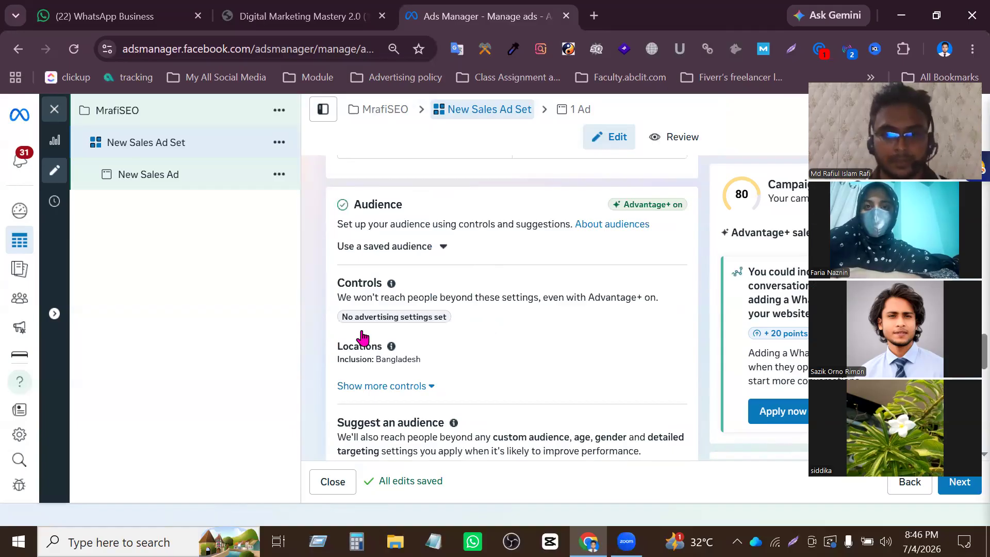
Expand the additional audience controls and the suggested audience settings for the ad set
{"action": "scroll", "coordinate": [510, 316], "scroll_direction": "down", "scroll_amount": 2}
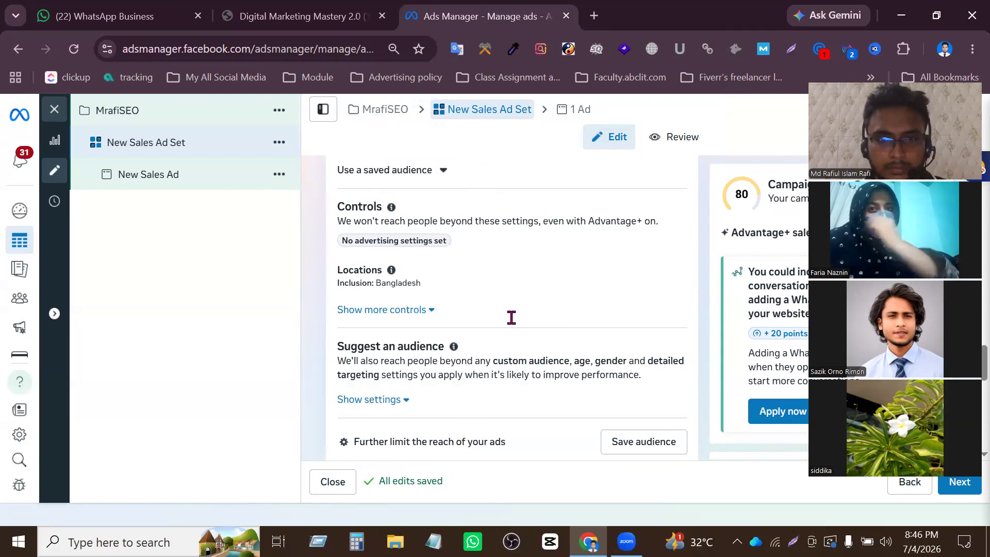
{"action": "scroll", "coordinate": [430, 263], "scroll_direction": "down", "scroll_amount": 1}
{"action": "left_click", "coordinate": [430, 258]}
{"action": "scroll", "coordinate": [444, 255], "scroll_direction": "down", "scroll_amount": 2}
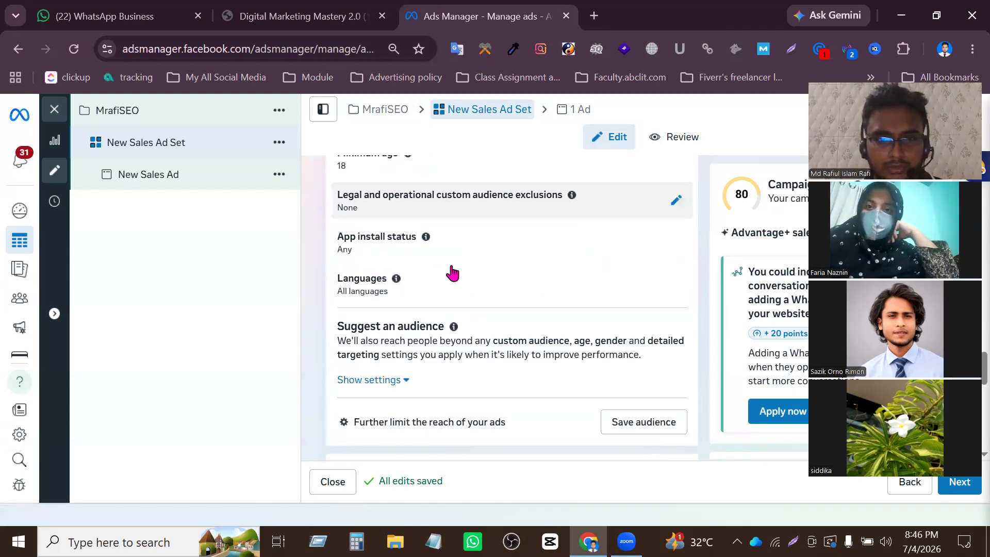
{"action": "scroll", "coordinate": [454, 290], "scroll_direction": "down", "scroll_amount": 2}
{"action": "scroll", "coordinate": [453, 289], "scroll_direction": "up", "scroll_amount": 2}
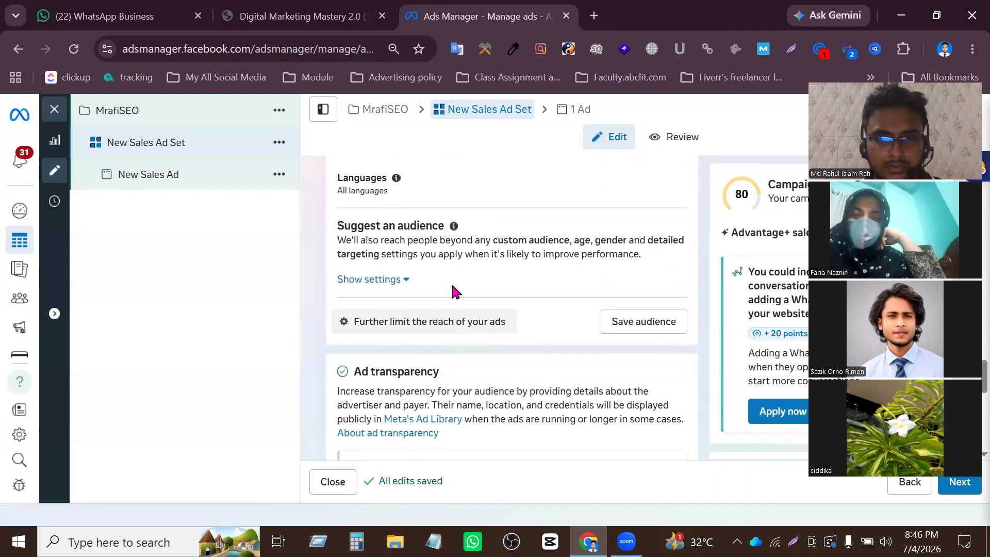
{"action": "left_click", "coordinate": [401, 384]}
{"action": "scroll", "coordinate": [486, 351], "scroll_direction": "down", "scroll_amount": 2}
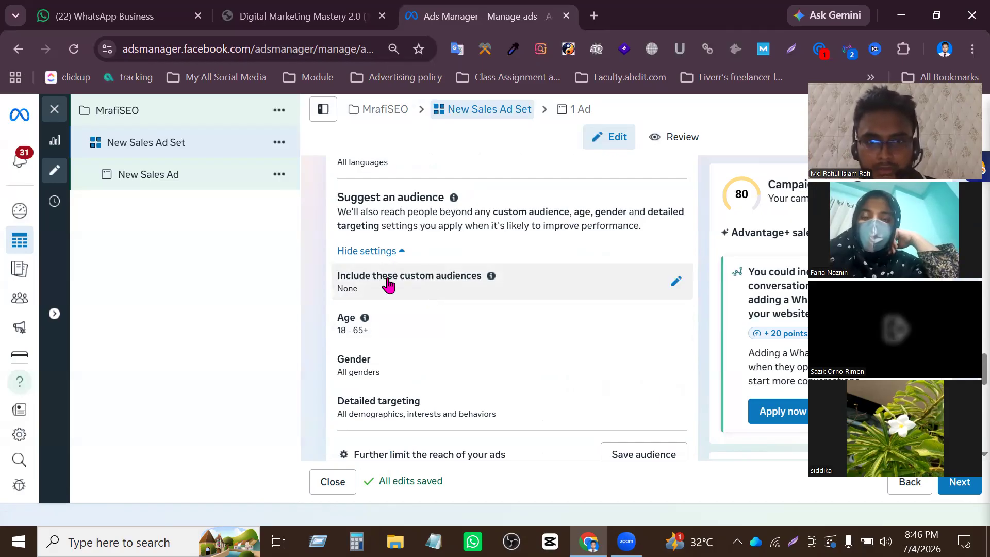
Start creating a custom audience to include in the ad set, with Website as its source
{"action": "left_click", "coordinate": [672, 281]}
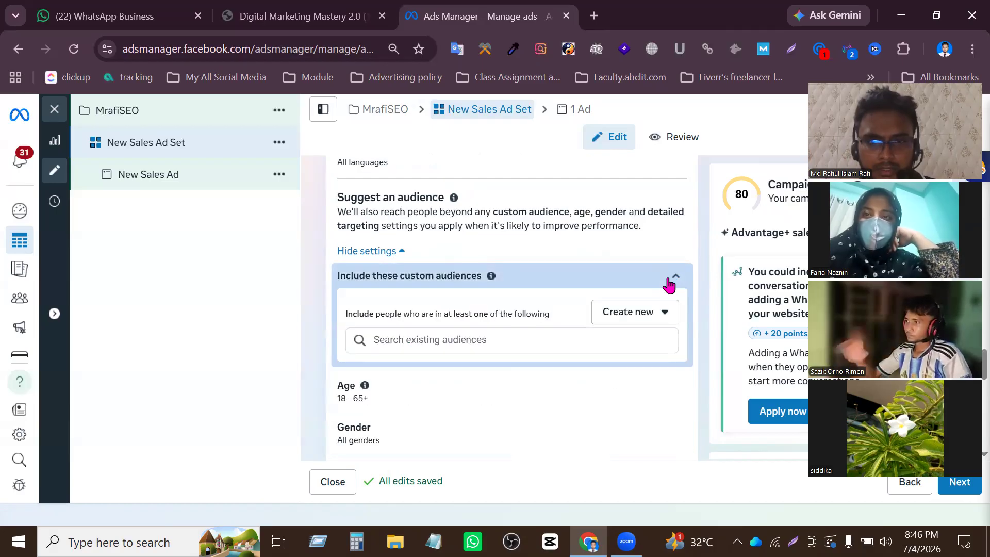
{"action": "left_click", "coordinate": [653, 316]}
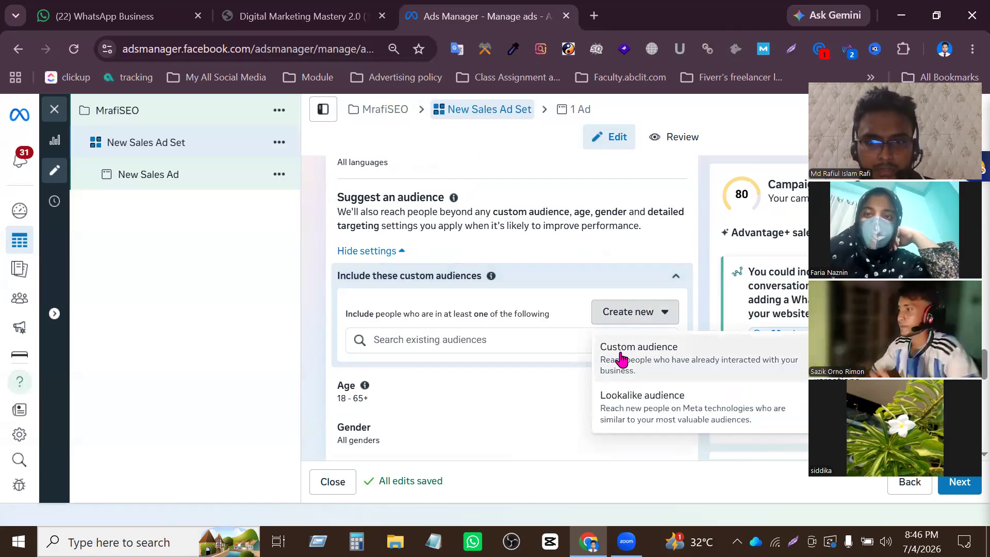
{"action": "left_click", "coordinate": [672, 355]}
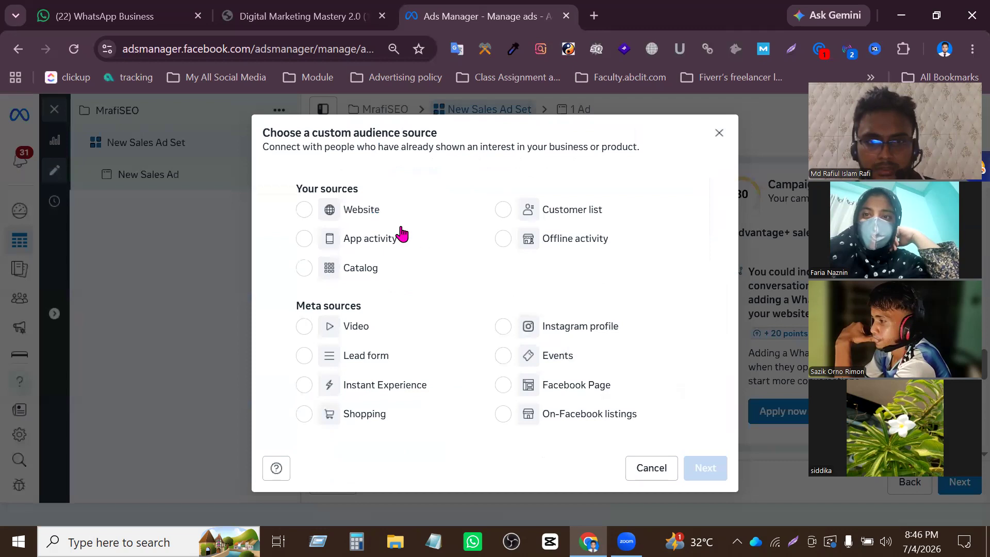
{"action": "left_click", "coordinate": [304, 210]}
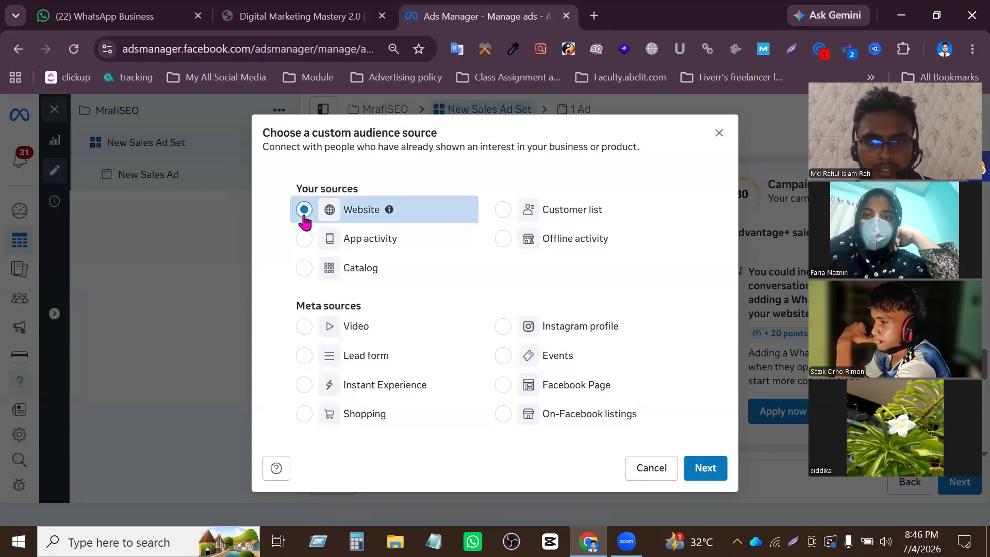
{"action": "left_click", "coordinate": [691, 458]}
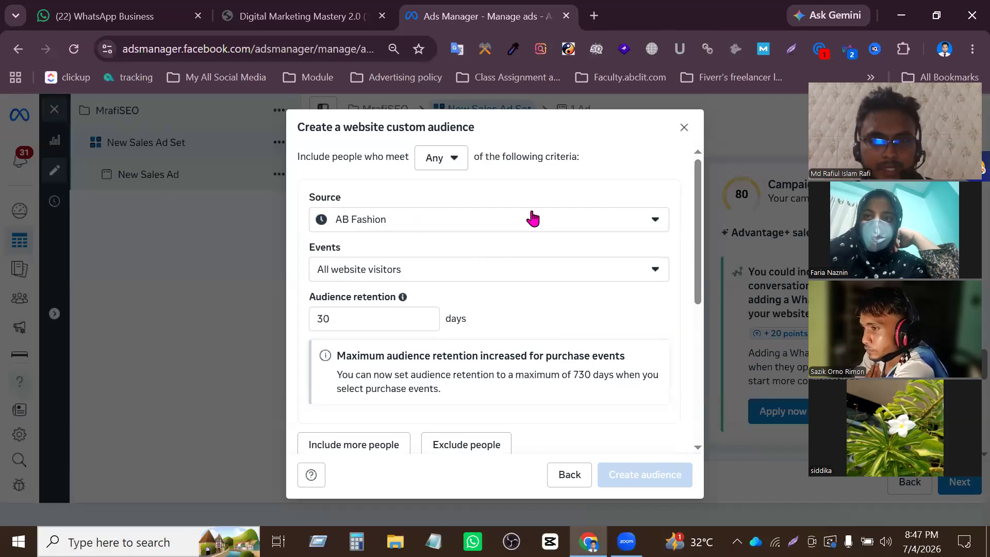
Set the website custom audience's source to batch 35 and 36 and its event to All website visitors
{"action": "left_click", "coordinate": [547, 228]}
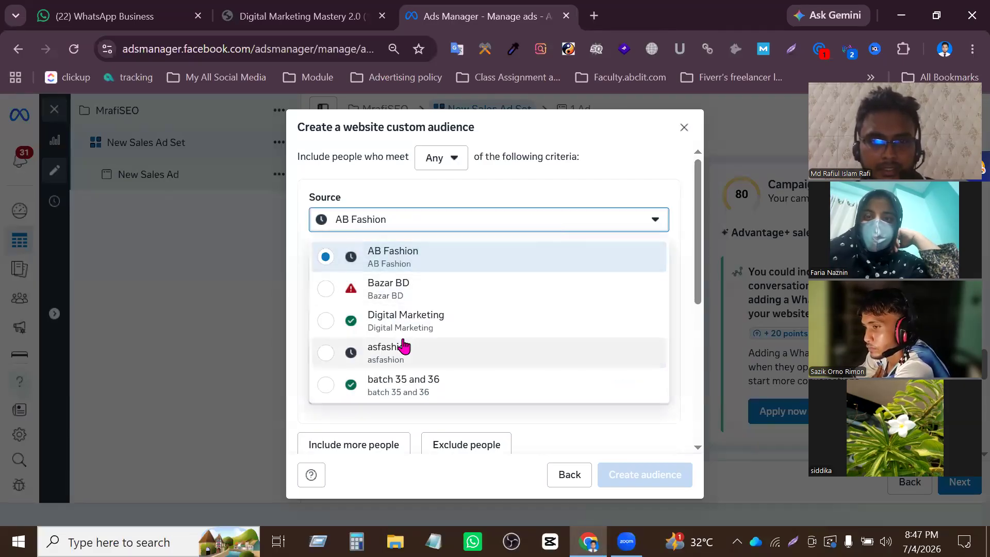
{"action": "left_click", "coordinate": [394, 391]}
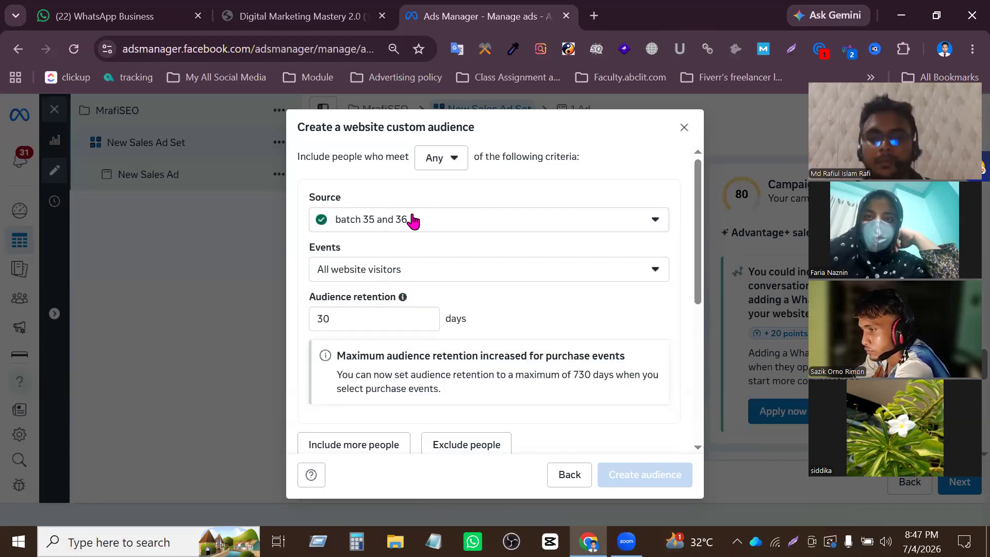
{"action": "scroll", "coordinate": [476, 258], "scroll_direction": "down", "scroll_amount": 3}
{"action": "scroll", "coordinate": [499, 245], "scroll_direction": "up", "scroll_amount": 3}
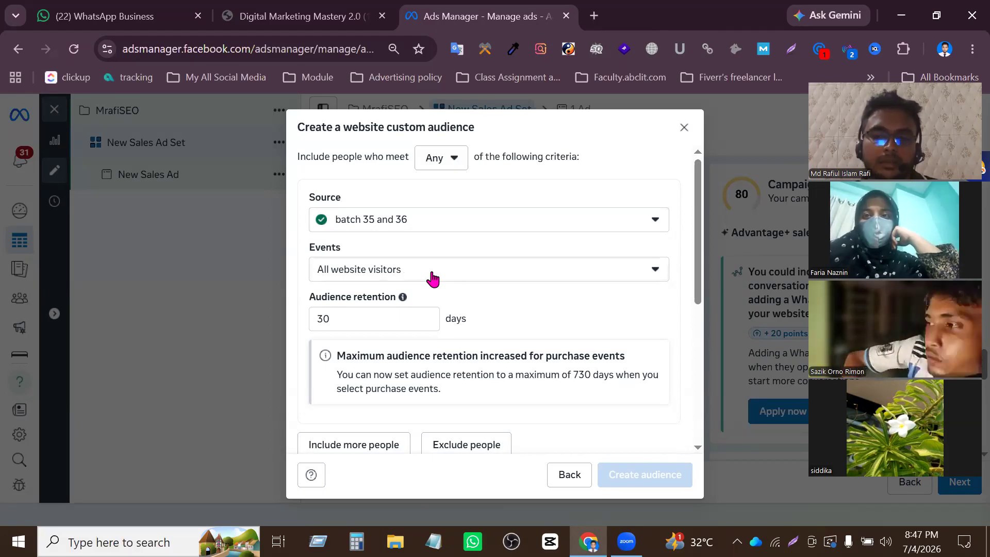
{"action": "left_click", "coordinate": [370, 274]}
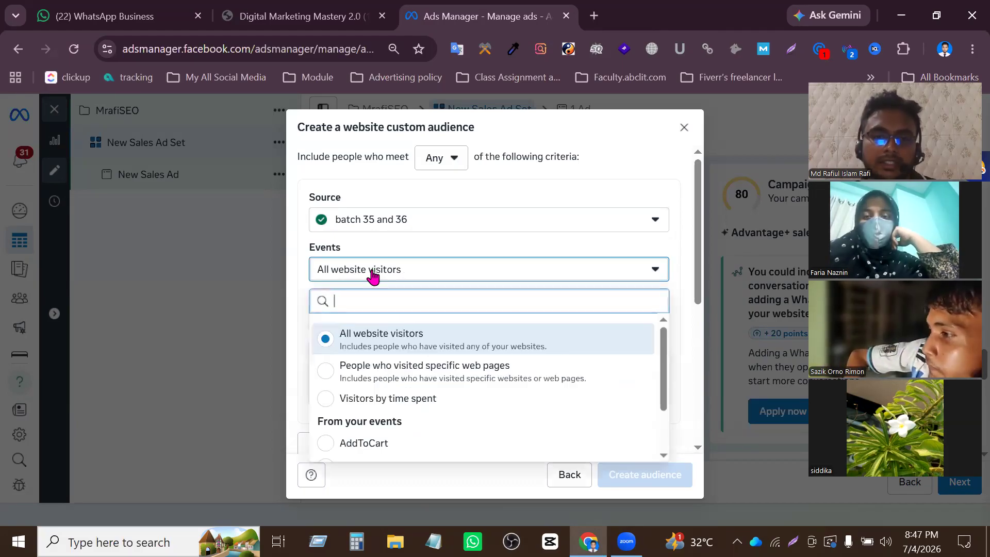
{"action": "left_click", "coordinate": [387, 346]}
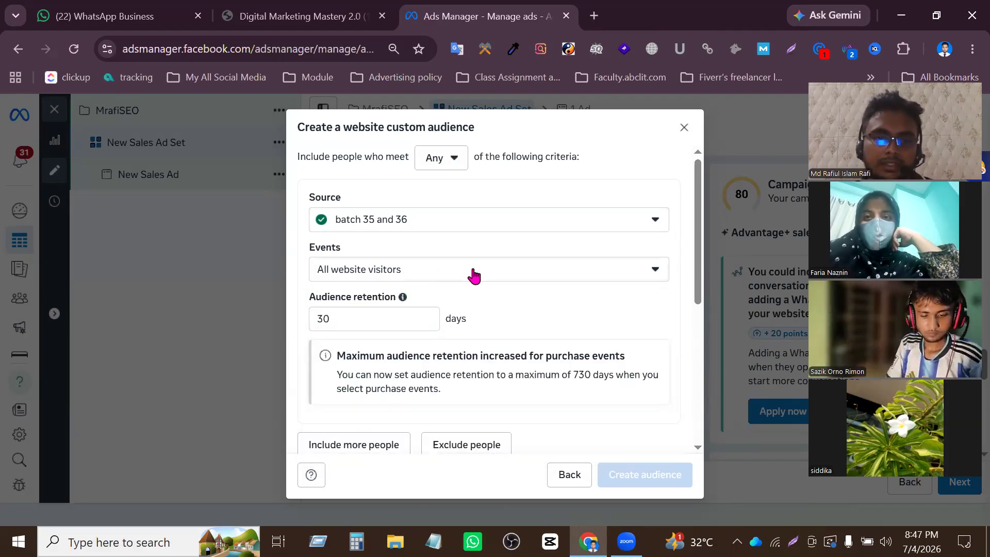
{"action": "scroll", "coordinate": [473, 276], "scroll_direction": "down", "scroll_amount": 5}
{"action": "scroll", "coordinate": [469, 277], "scroll_direction": "up", "scroll_amount": 2}
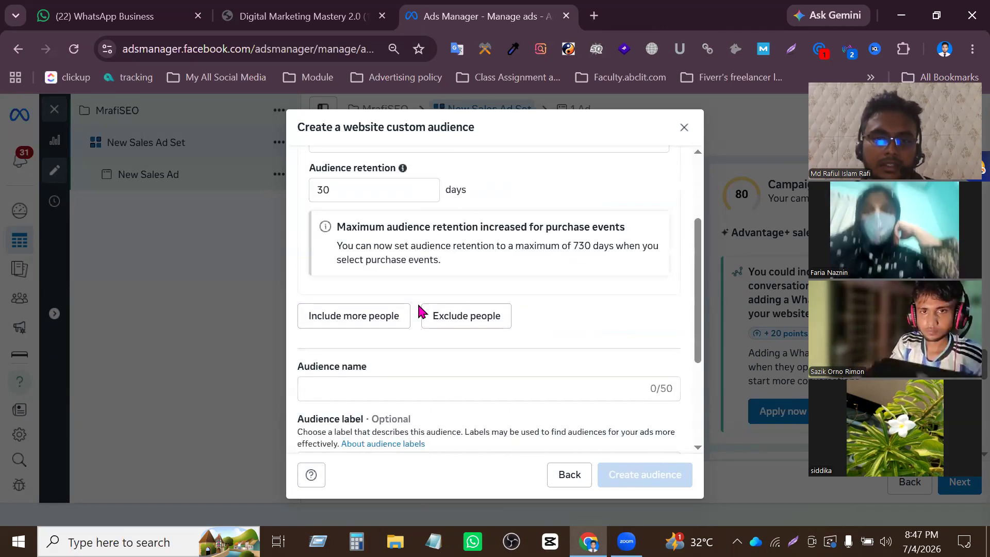
{"action": "scroll", "coordinate": [360, 348], "scroll_direction": "up", "scroll_amount": 3}
Try audience retention values of 180 and 181 days, returning to 180 days
{"action": "left_click_drag", "start_coordinate": [349, 320], "coordinate": [273, 328]}
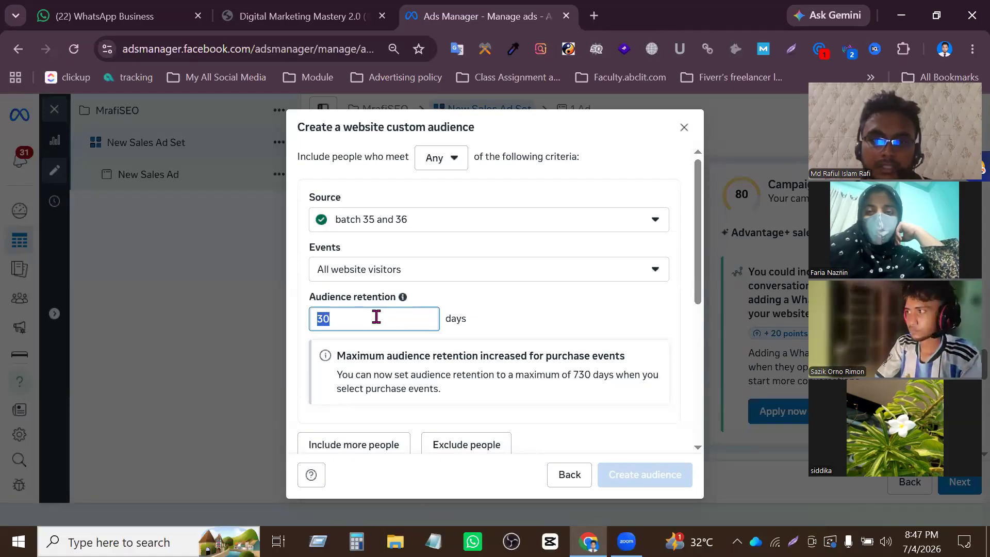
{"action": "left_click", "coordinate": [355, 315]}
{"action": "key", "text": "BackSpace"}
{"action": "key", "text": "BackSpace"}
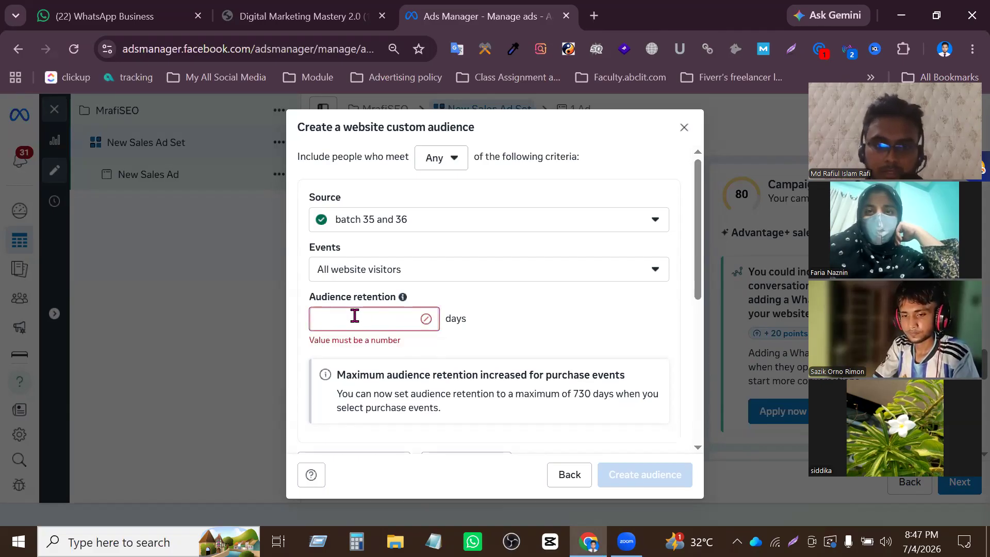
{"action": "type", "text": "18"}
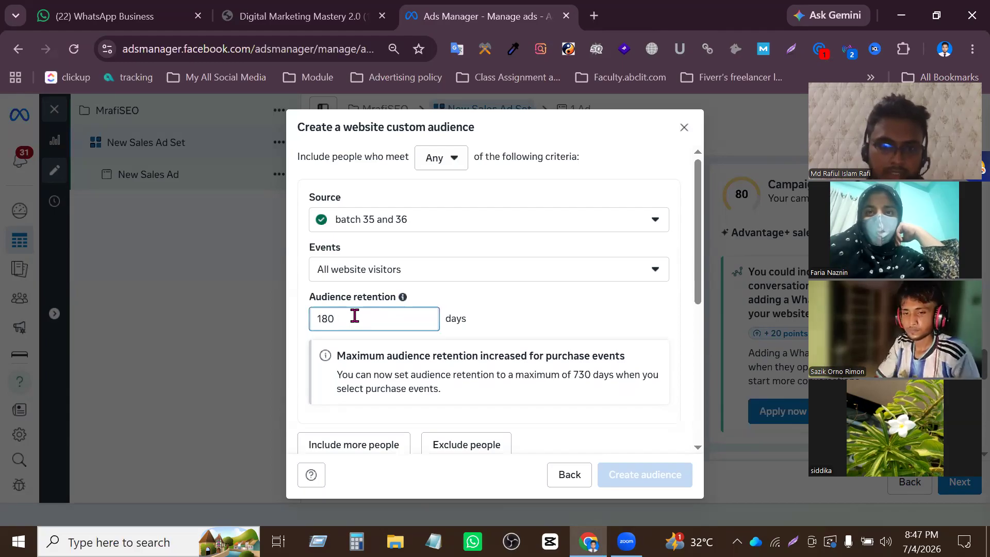
{"action": "type", "text": "1"}
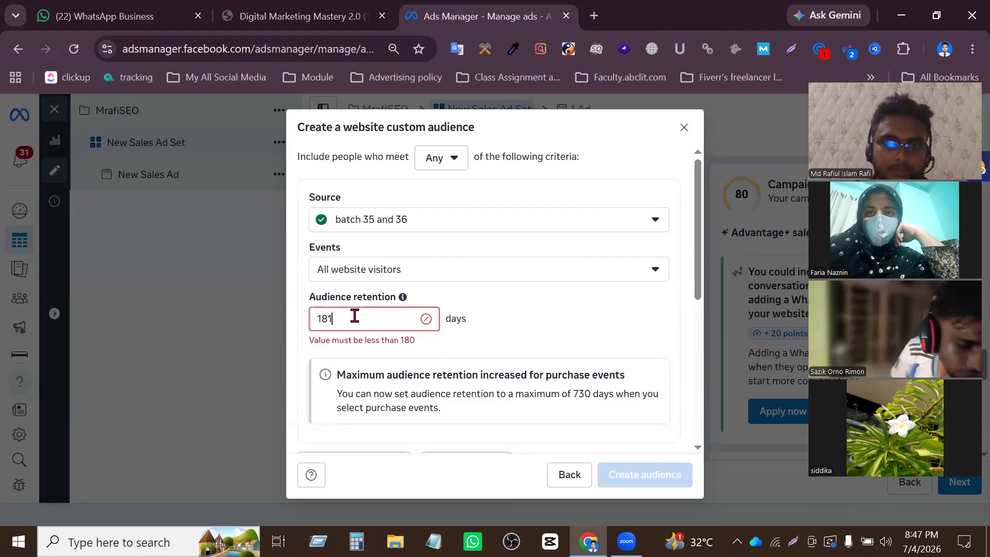
{"action": "key", "text": "BackSpace"}
{"action": "type", "text": "0"}
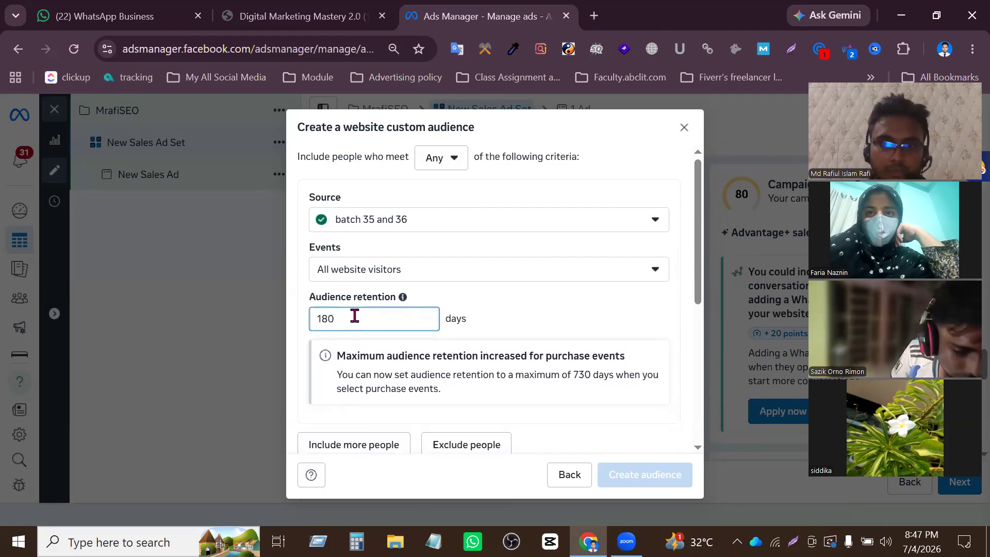
{"action": "left_click_drag", "start_coordinate": [353, 315], "coordinate": [274, 318]}
{"action": "left_click", "coordinate": [350, 319]}
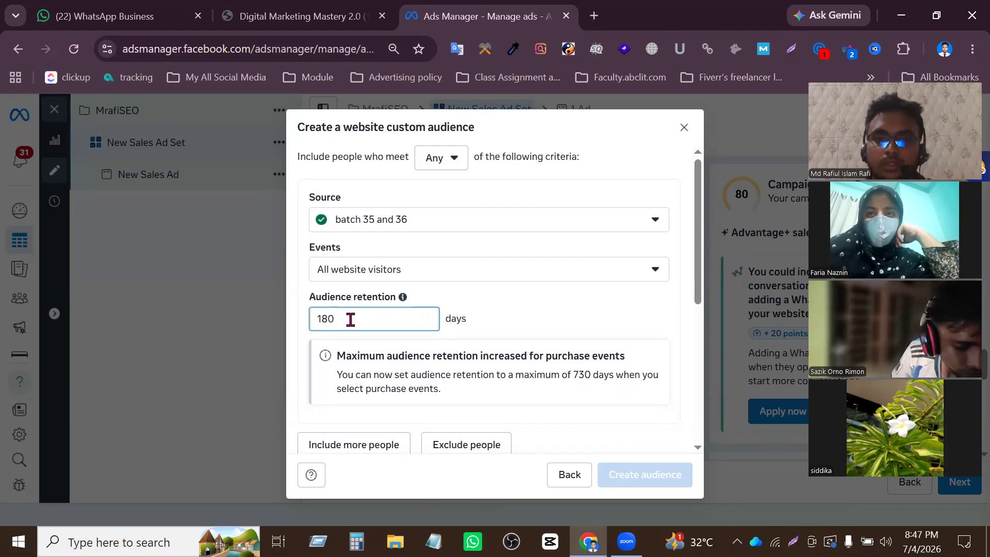
{"action": "scroll", "coordinate": [350, 320], "scroll_direction": "down", "scroll_amount": 3}
{"action": "scroll", "coordinate": [351, 319], "scroll_direction": "up", "scroll_amount": 3}
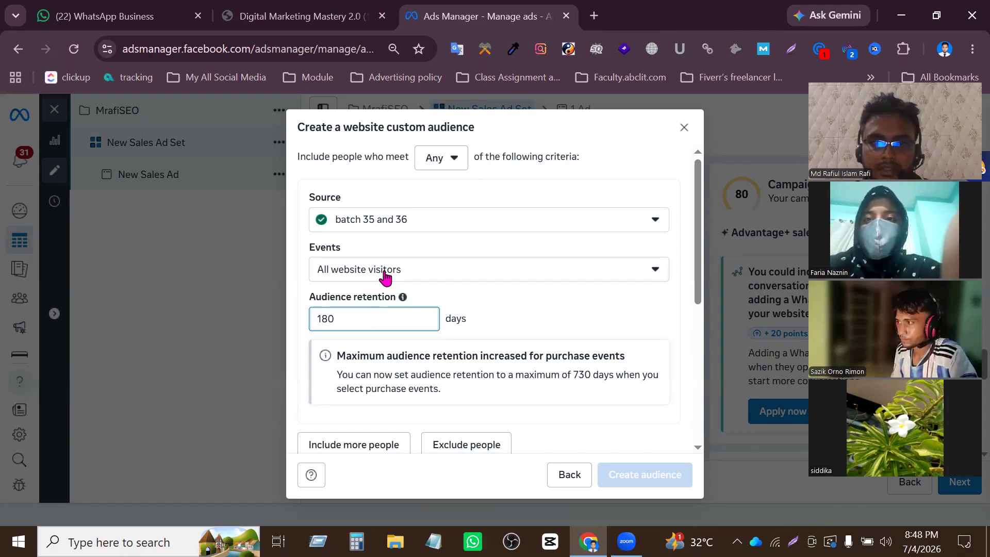
Set the custom audience's retention to 30 days
{"action": "left_click_drag", "start_coordinate": [367, 320], "coordinate": [292, 330]}
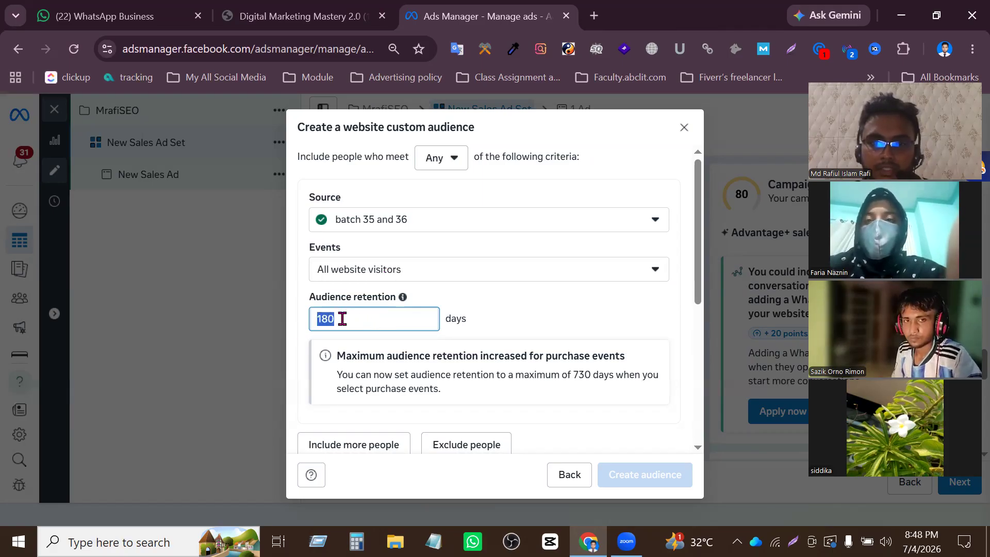
{"action": "type", "text": "30"}
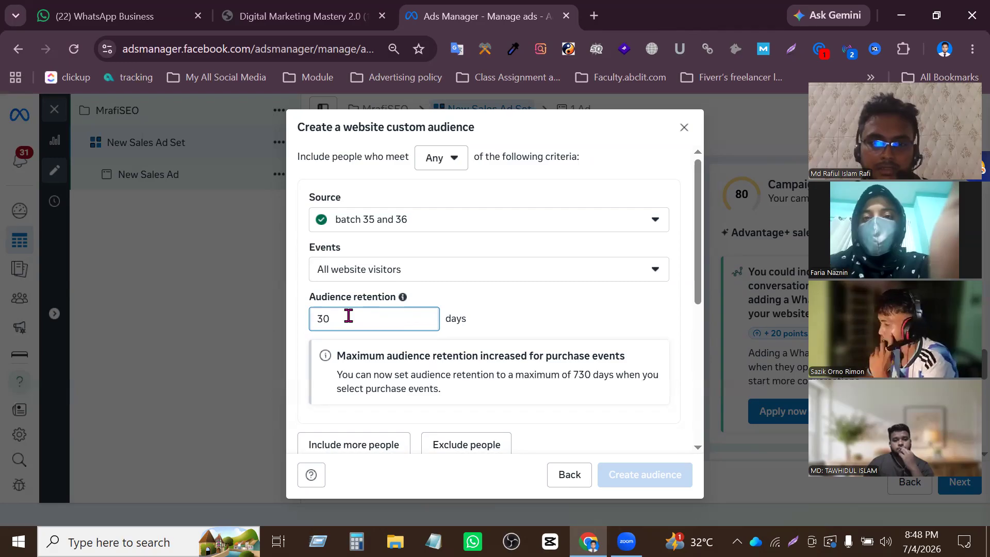
Bring up the custom audience's event options, and load paikaribajar.com in a new browser tab with its discount popup dismissed
{"action": "left_click", "coordinate": [440, 266]}
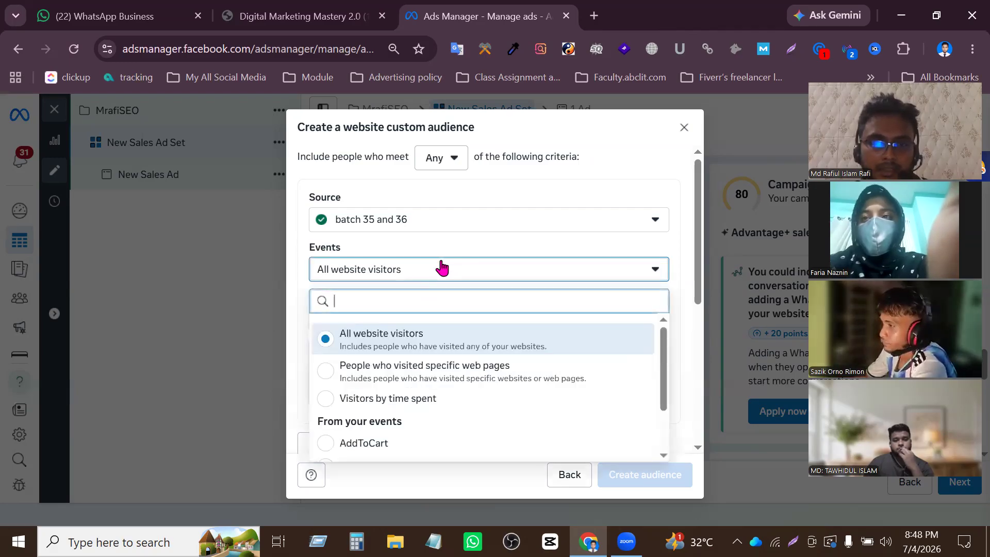
{"action": "scroll", "coordinate": [444, 267], "scroll_direction": "down", "scroll_amount": 3}
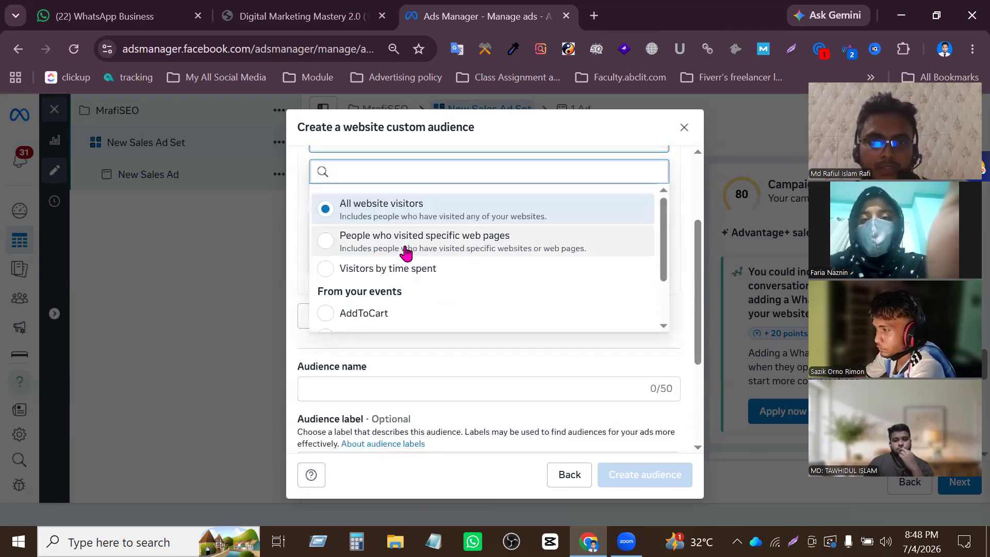
{"action": "left_click", "coordinate": [593, 16]}
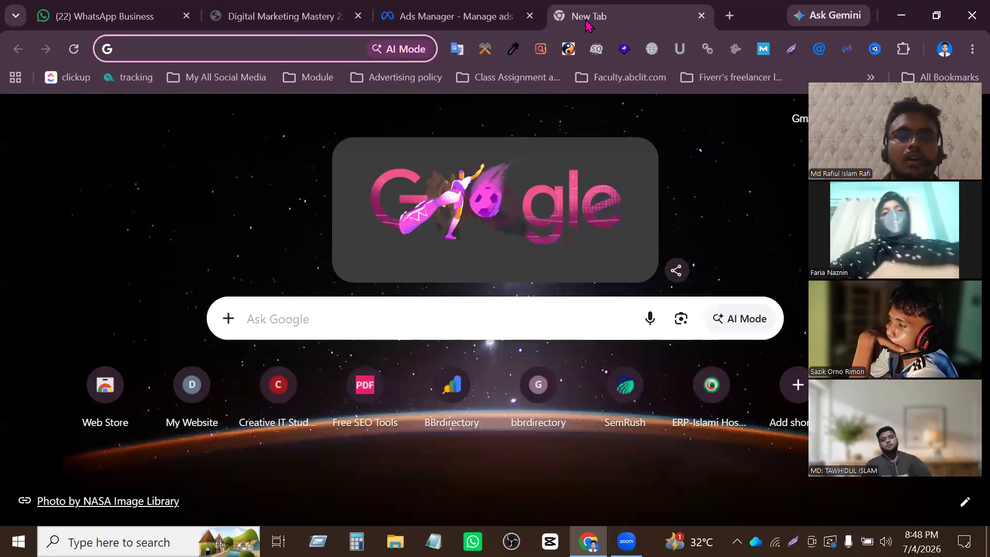
{"action": "type", "text": "paikaribajar.com"}
{"action": "key", "text": "Return"}
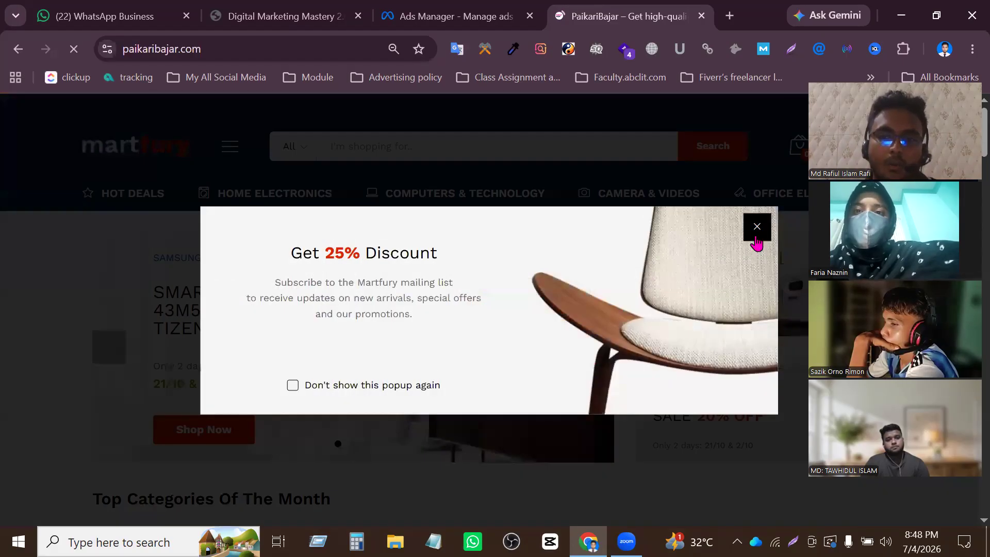
{"action": "left_click", "coordinate": [756, 227]}
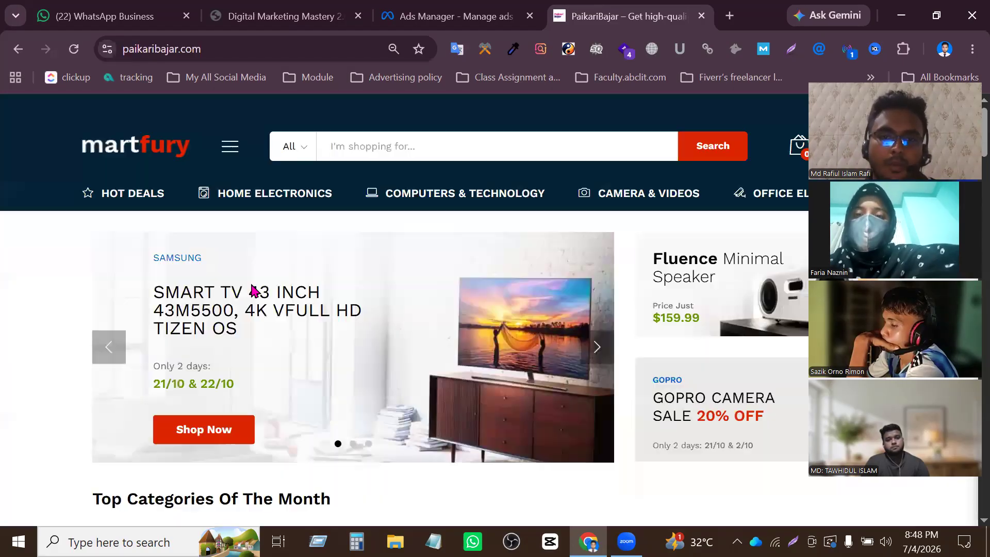
Browse the PaikariBajar home page and open the Samsung Gear VR Virtual Reality Headset product from Home Electronics
{"action": "scroll", "coordinate": [243, 327], "scroll_direction": "down", "scroll_amount": 5}
{"action": "scroll", "coordinate": [359, 337], "scroll_direction": "down", "scroll_amount": 5}
{"action": "scroll", "coordinate": [357, 335], "scroll_direction": "down", "scroll_amount": 5}
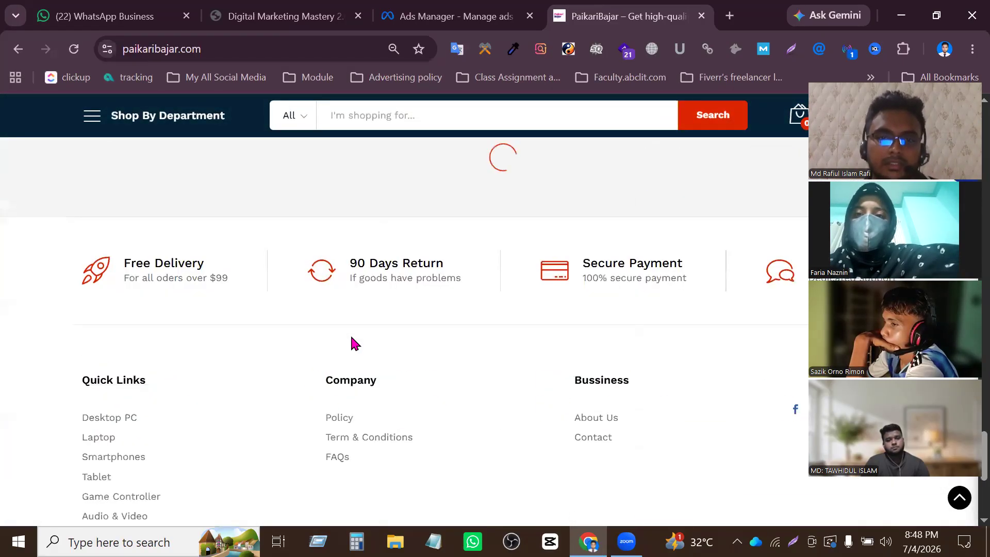
{"action": "scroll", "coordinate": [354, 341], "scroll_direction": "down", "scroll_amount": 10}
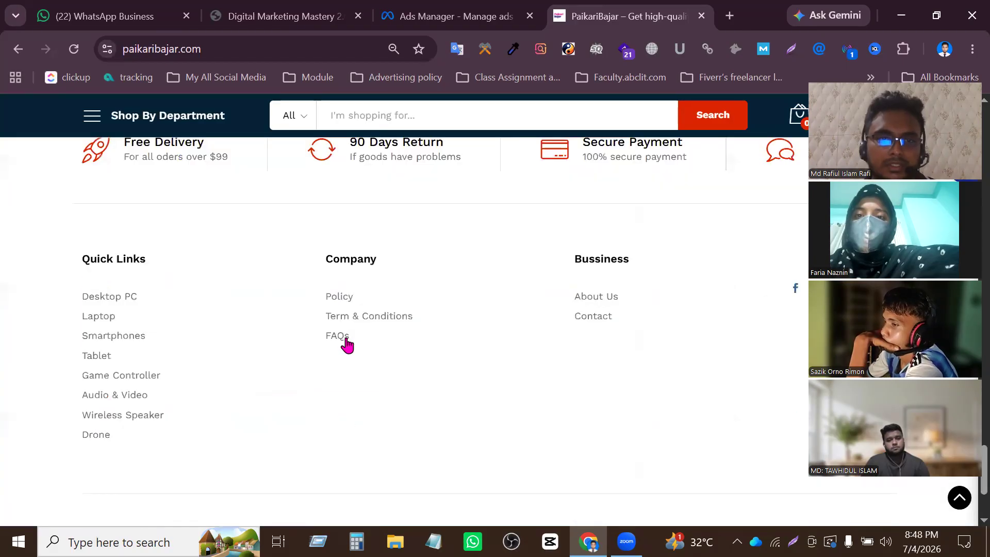
{"action": "scroll", "coordinate": [344, 342], "scroll_direction": "up", "scroll_amount": 15}
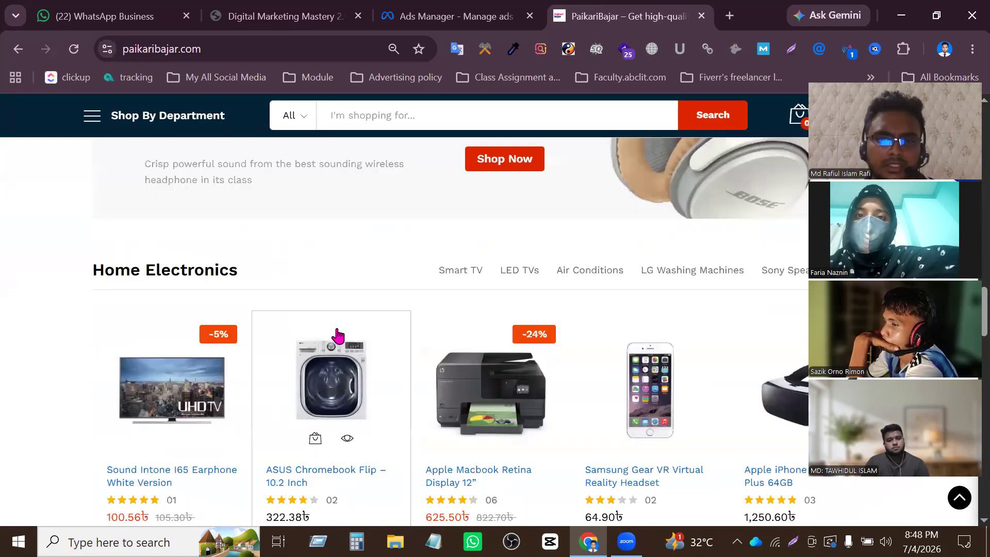
{"action": "scroll", "coordinate": [351, 341], "scroll_direction": "down", "scroll_amount": 5}
{"action": "left_click", "coordinate": [606, 226]}
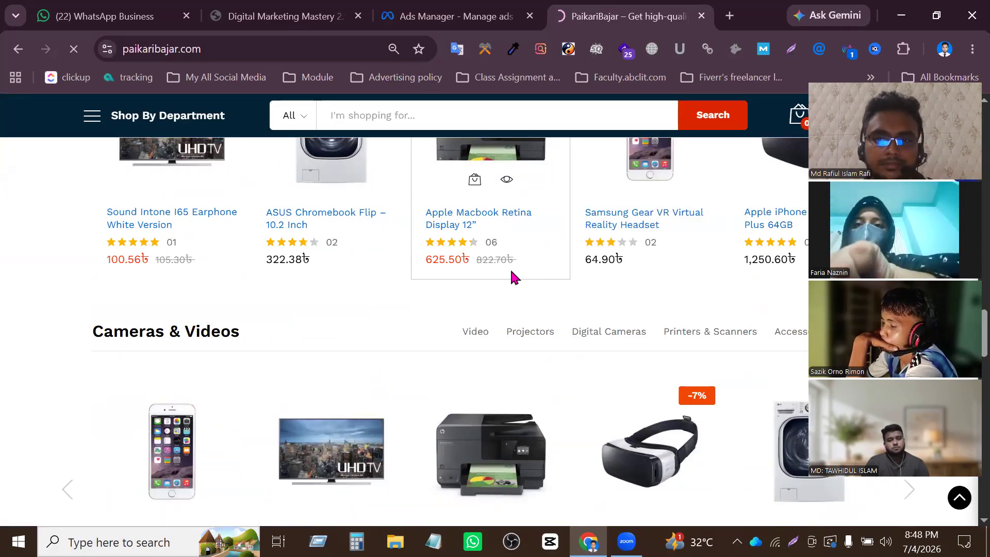
Examine the Samsung Gear VR headset's product page, including its description, purchase options and related products
{"action": "scroll", "coordinate": [509, 268], "scroll_direction": "down", "scroll_amount": 15}
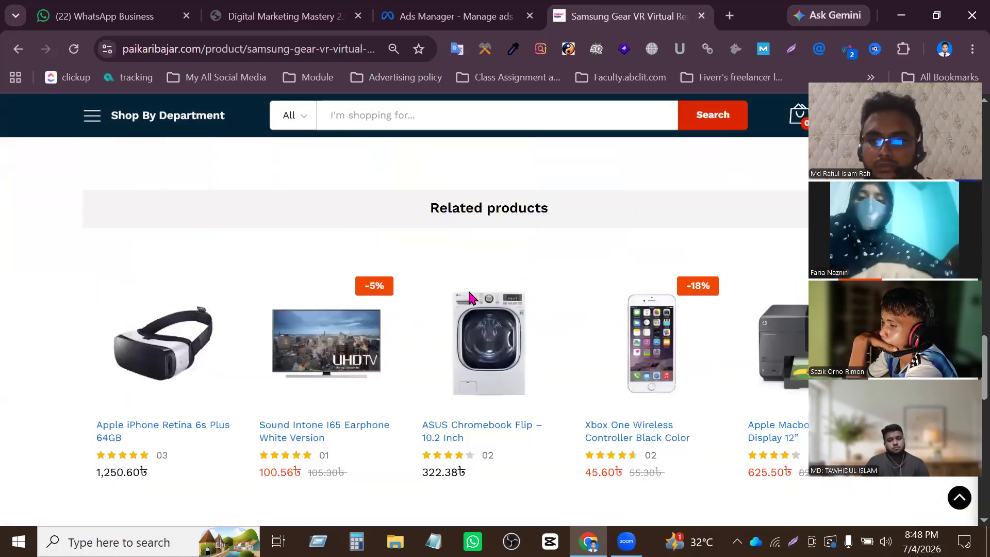
{"action": "scroll", "coordinate": [469, 292], "scroll_direction": "up", "scroll_amount": 15}
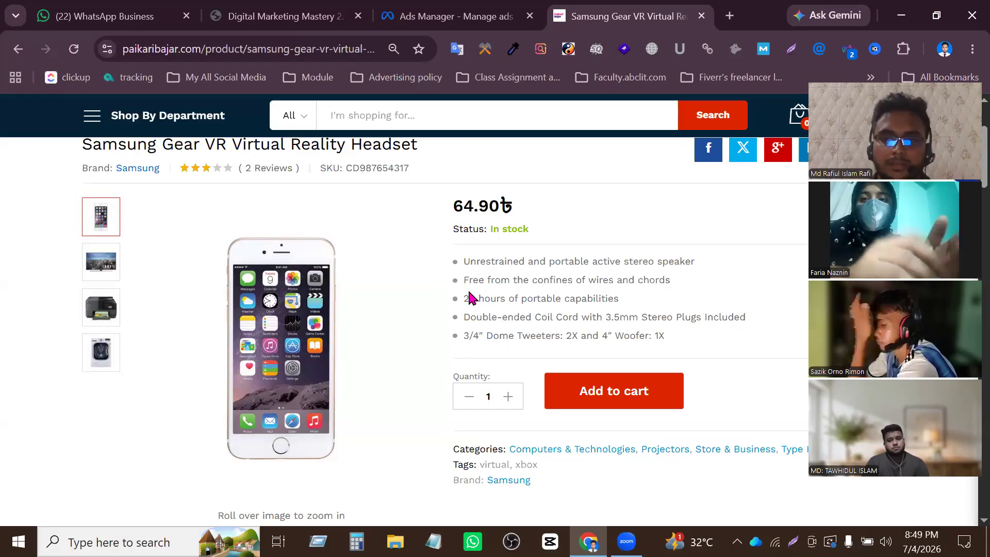
{"action": "scroll", "coordinate": [456, 286], "scroll_direction": "down", "scroll_amount": 2}
{"action": "scroll", "coordinate": [450, 283], "scroll_direction": "up", "scroll_amount": 5}
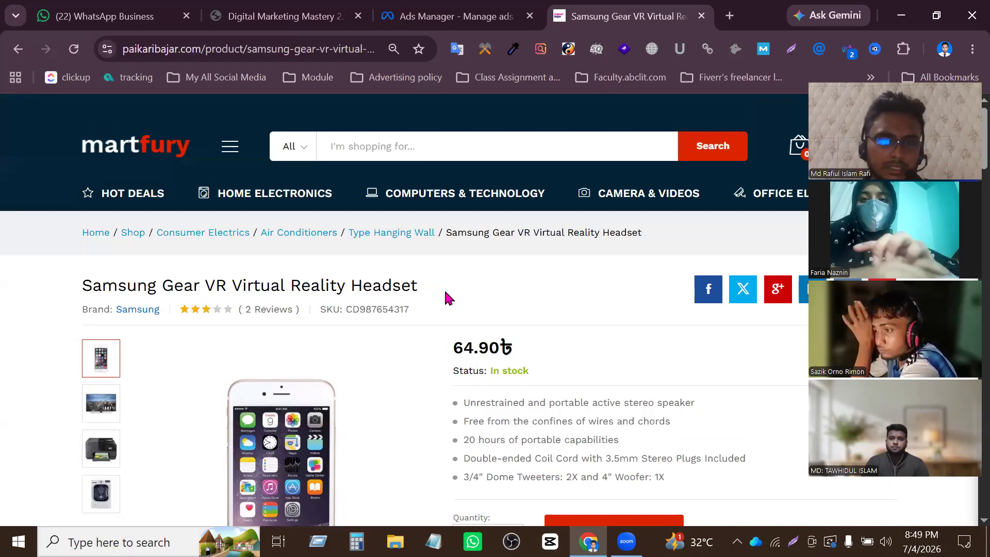
{"action": "scroll", "coordinate": [444, 296], "scroll_direction": "down", "scroll_amount": 10}
{"action": "scroll", "coordinate": [436, 314], "scroll_direction": "up", "scroll_amount": 10}
{"action": "scroll", "coordinate": [386, 287], "scroll_direction": "down", "scroll_amount": 8}
{"action": "scroll", "coordinate": [348, 320], "scroll_direction": "up", "scroll_amount": 7}
{"action": "scroll", "coordinate": [326, 310], "scroll_direction": "down", "scroll_amount": 7}
{"action": "scroll", "coordinate": [349, 316], "scroll_direction": "up", "scroll_amount": 9}
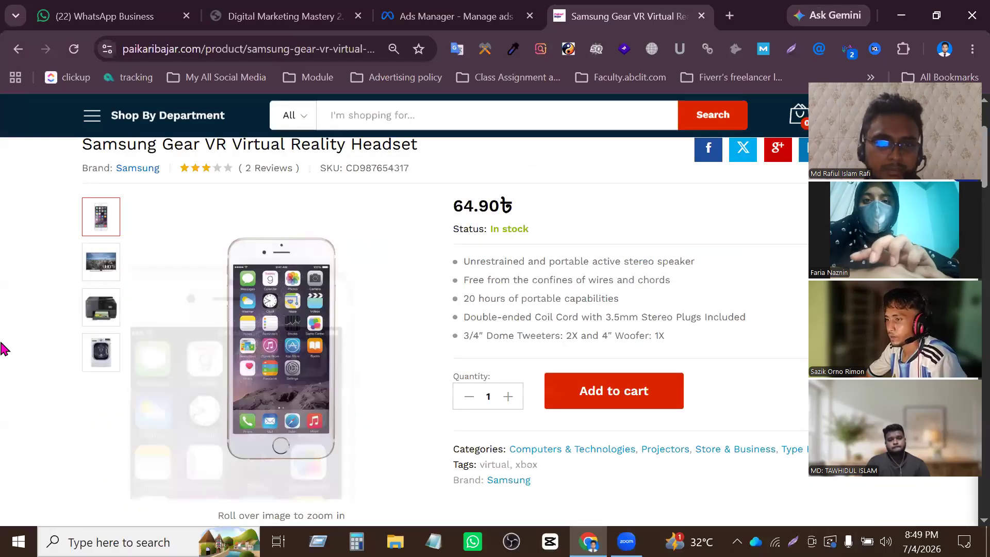
{"action": "scroll", "coordinate": [597, 313], "scroll_direction": "up", "scroll_amount": 3}
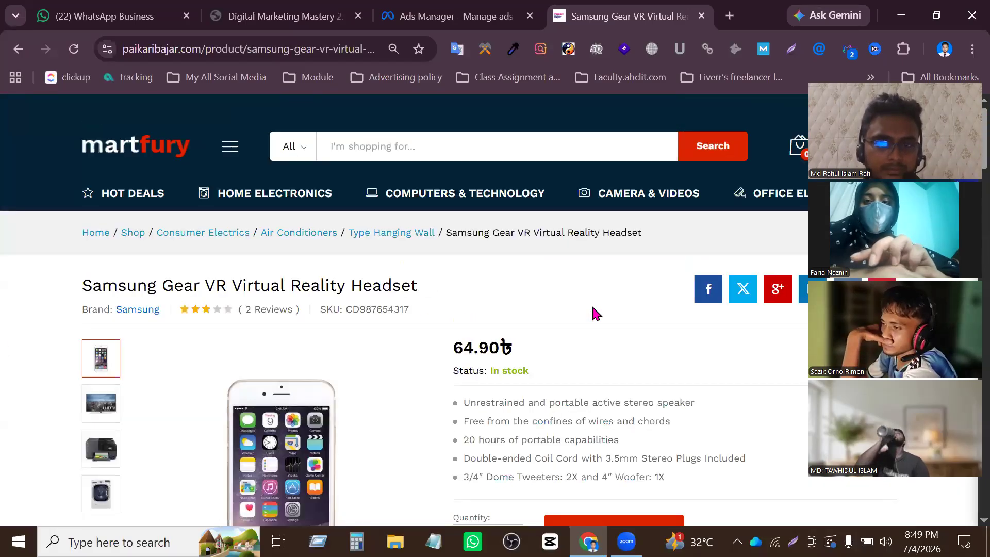
{"action": "scroll", "coordinate": [464, 289], "scroll_direction": "down", "scroll_amount": 3}
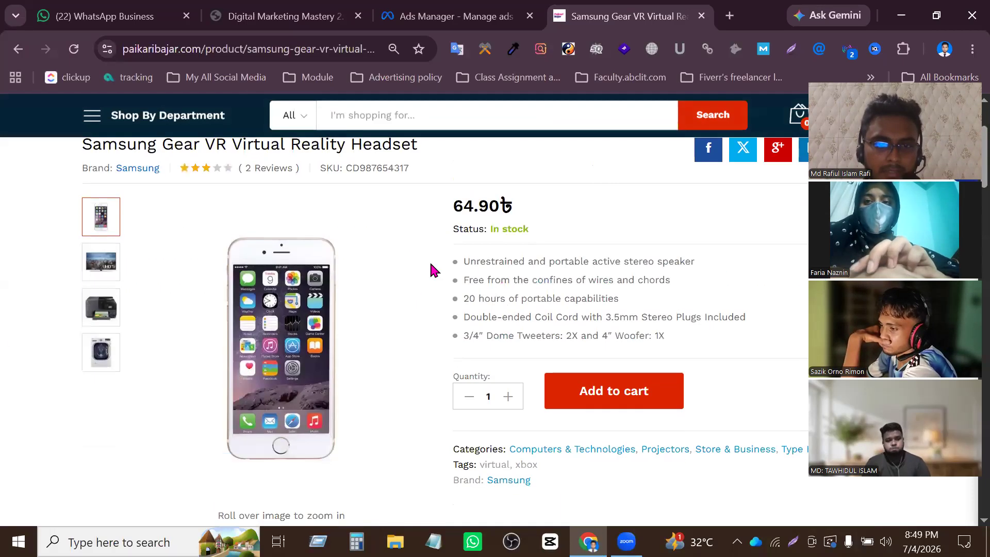
{"action": "scroll", "coordinate": [563, 249], "scroll_direction": "down", "scroll_amount": 5}
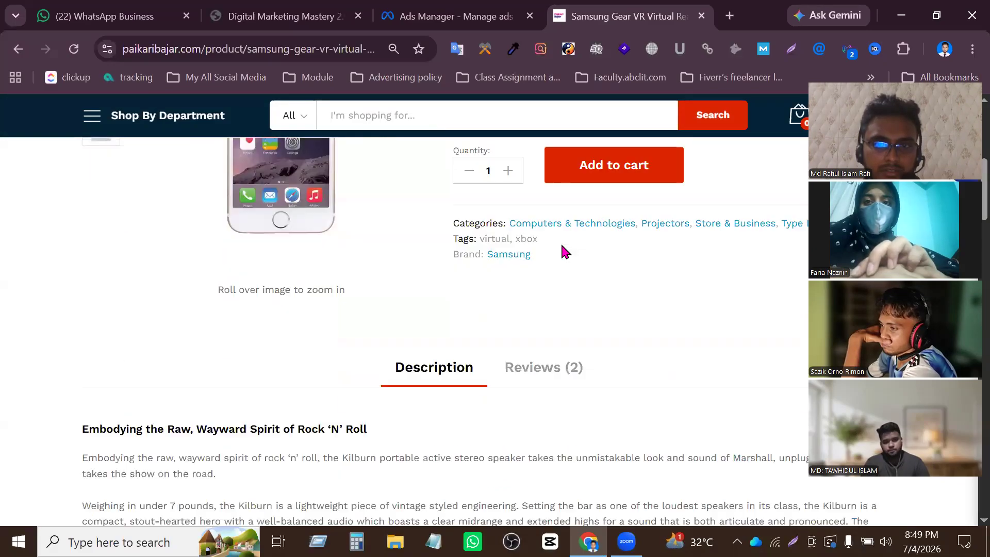
{"action": "scroll", "coordinate": [559, 252], "scroll_direction": "up", "scroll_amount": 8}
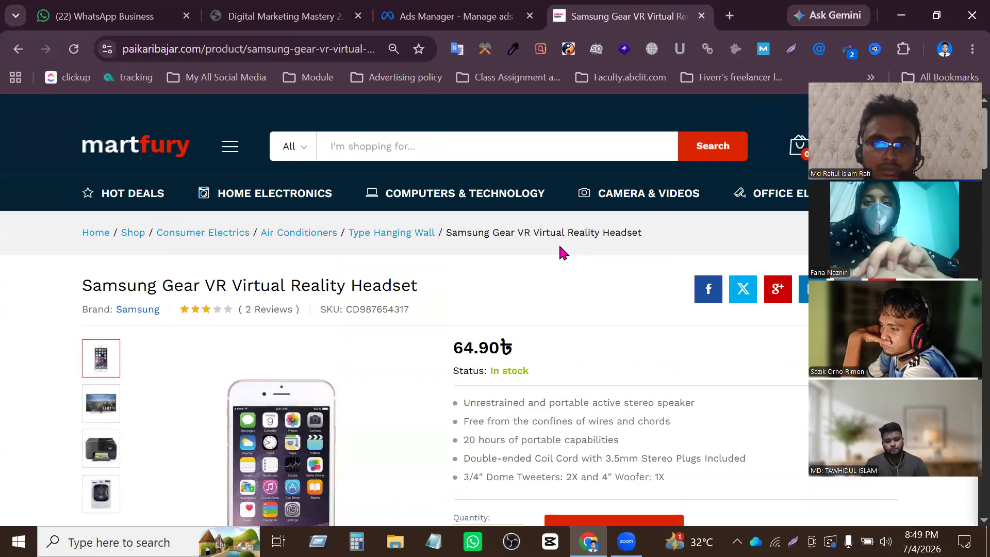
{"action": "scroll", "coordinate": [477, 376], "scroll_direction": "down", "scroll_amount": 13}
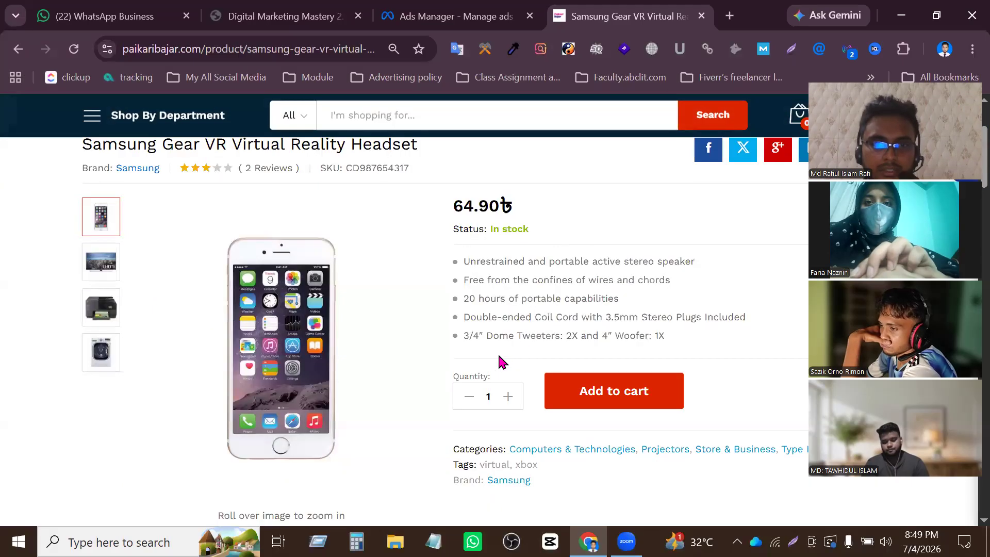
{"action": "scroll", "coordinate": [527, 357], "scroll_direction": "up", "scroll_amount": 14}
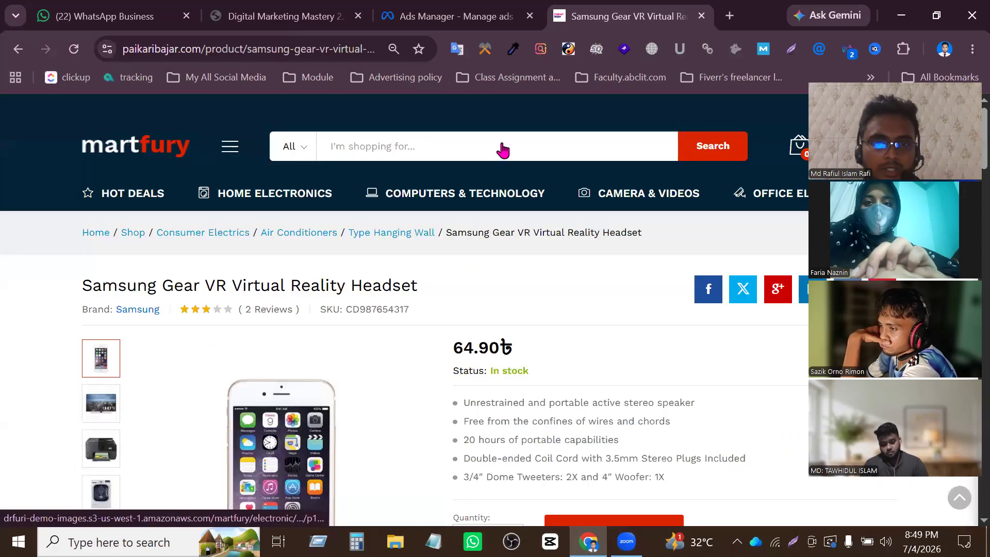
{"action": "left_click", "coordinate": [326, 50]}
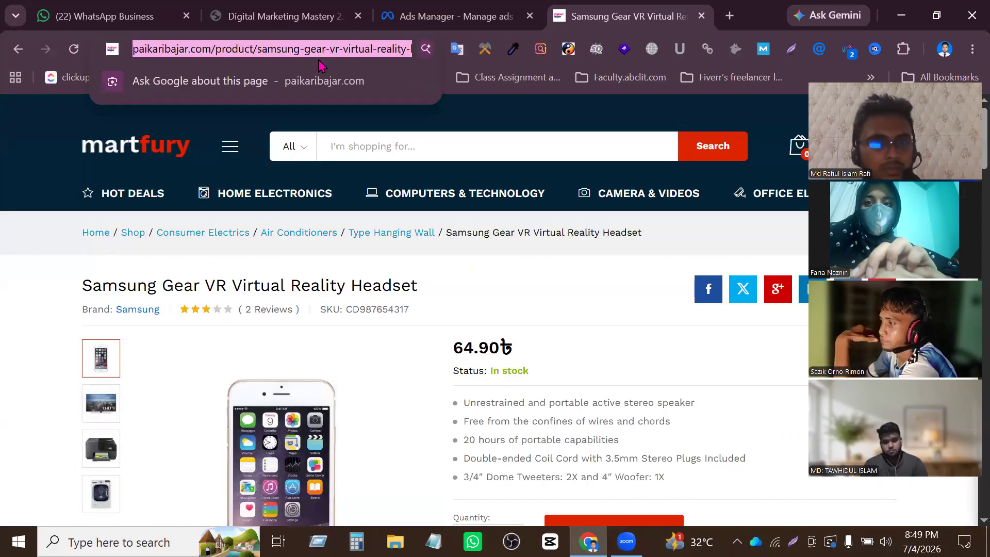
{"action": "left_click", "coordinate": [447, 16]}
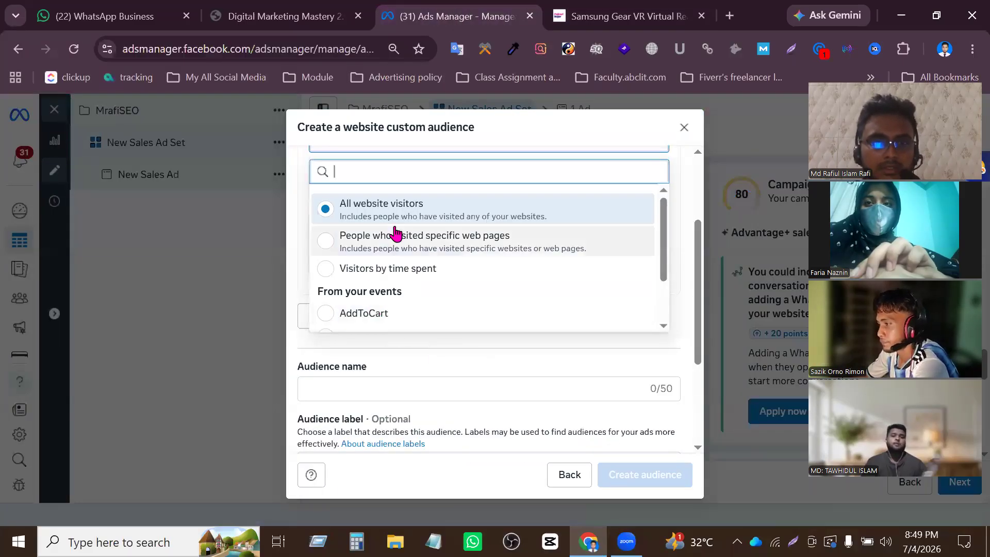
{"action": "left_click", "coordinate": [382, 242]}
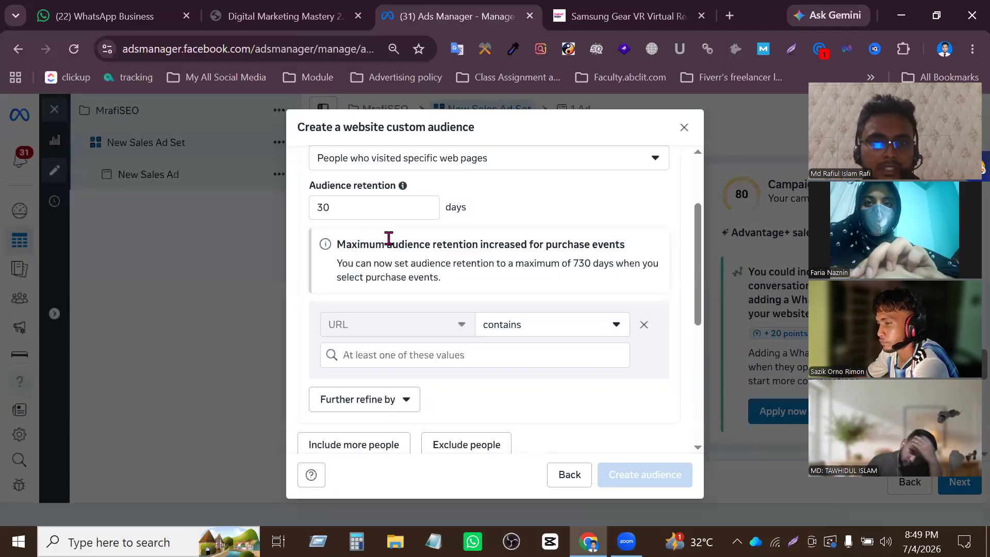
{"action": "left_click", "coordinate": [428, 360]}
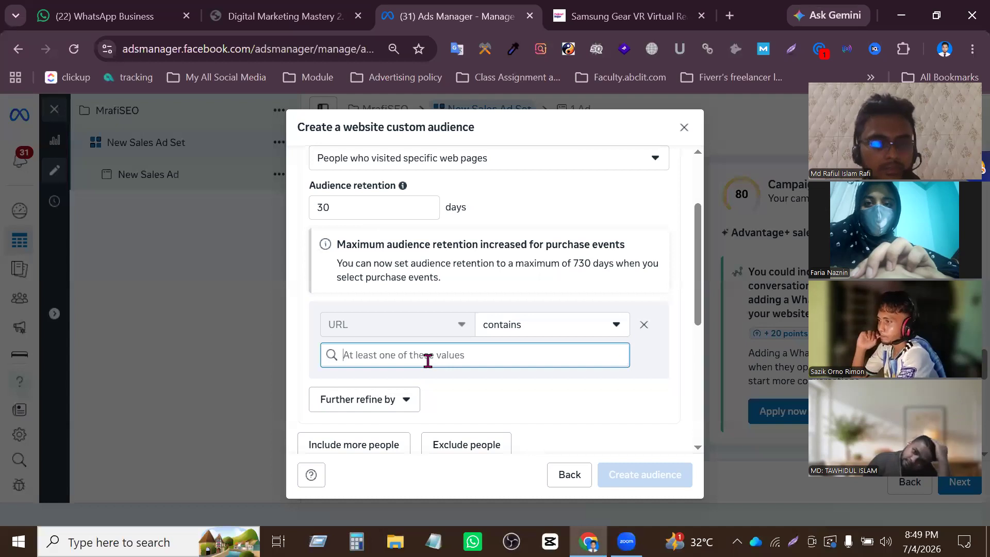
{"action": "type", "text": "https://paikaribajar.com/product/samsung-gear-vr-virtual-reality-headset/"}
{"action": "left_click", "coordinate": [439, 386]}
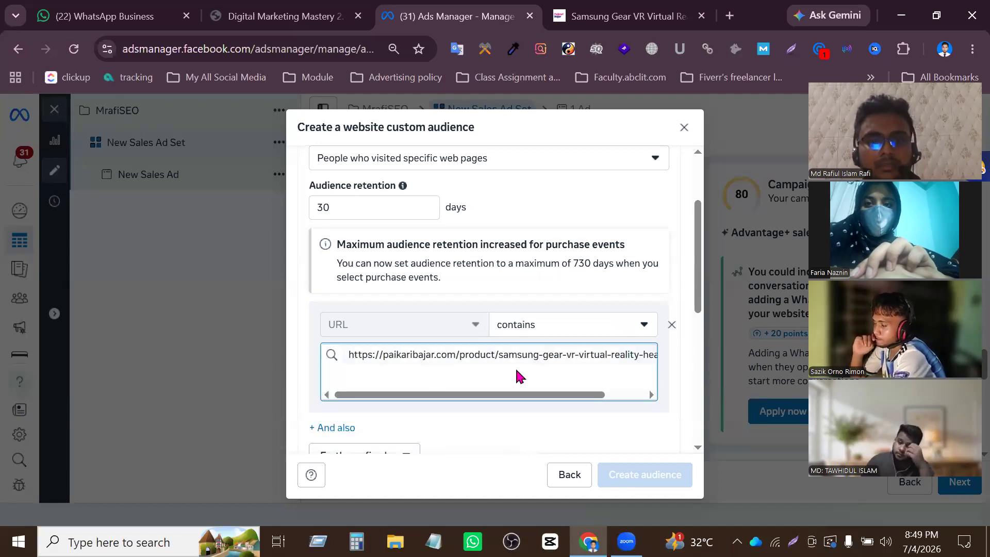
Review the remaining custom audience fields and remove the product page address from the URL rule
{"action": "scroll", "coordinate": [519, 377], "scroll_direction": "down", "scroll_amount": 5}
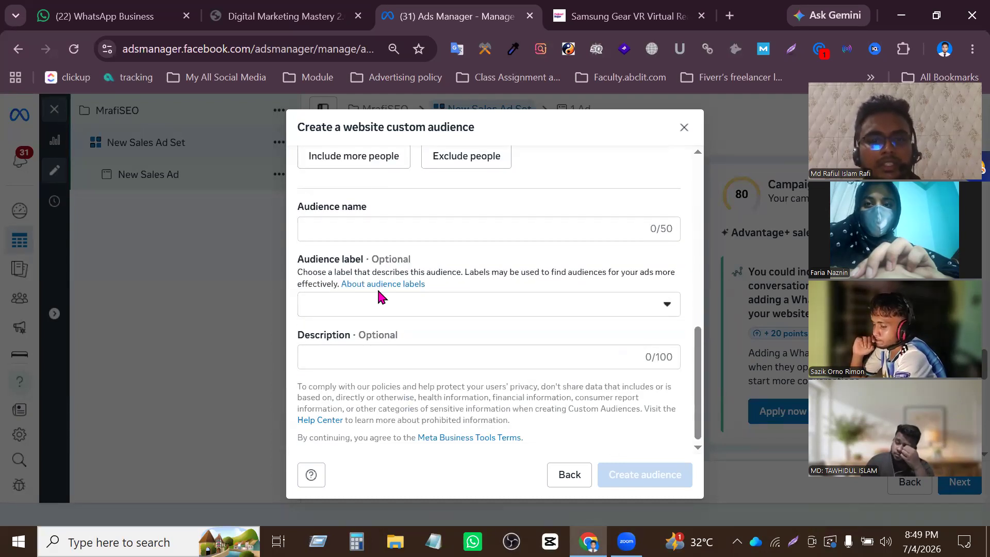
{"action": "scroll", "coordinate": [426, 380], "scroll_direction": "up", "scroll_amount": 5}
{"action": "scroll", "coordinate": [426, 392], "scroll_direction": "down", "scroll_amount": 2}
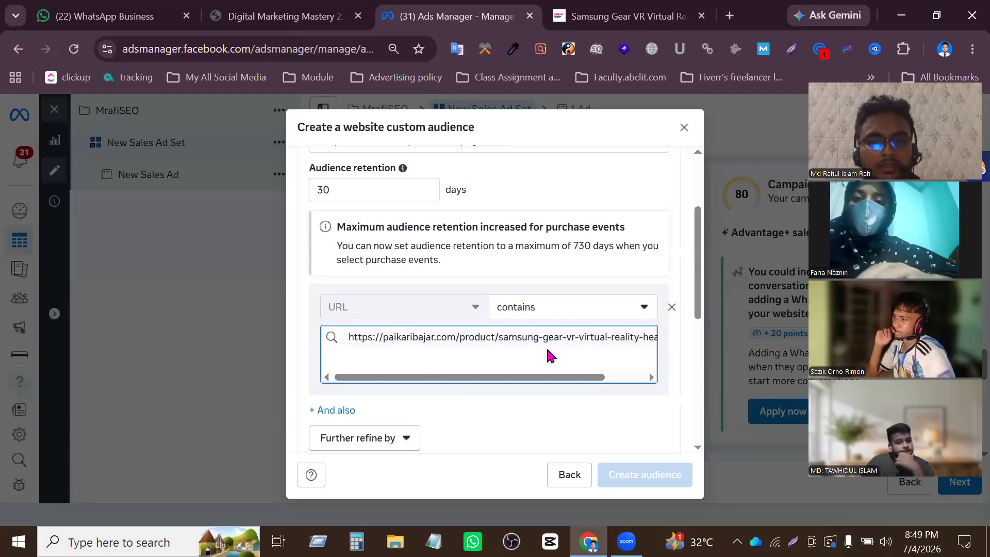
{"action": "left_click", "coordinate": [671, 307]}
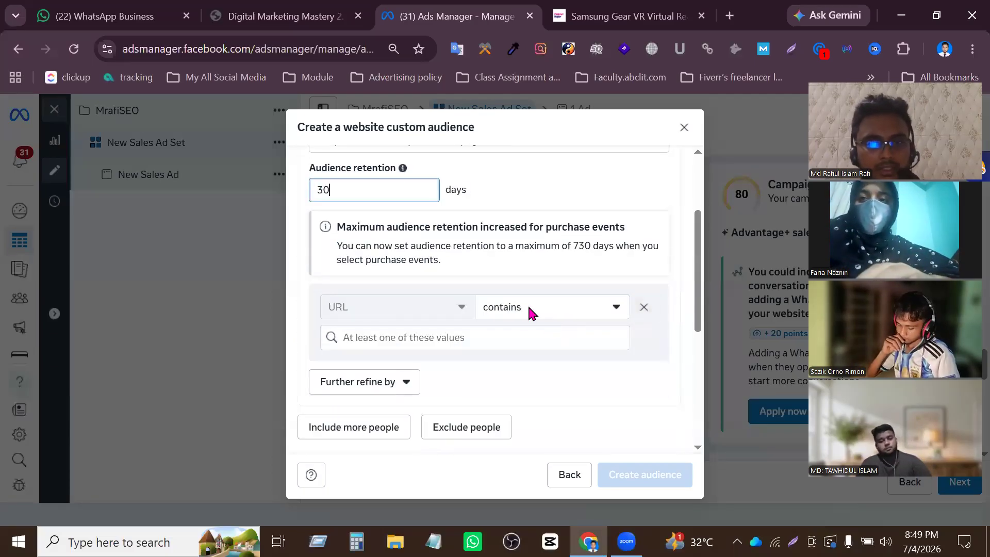
Set the custom audience's event to Visitors by time spent
{"action": "scroll", "coordinate": [438, 232], "scroll_direction": "up", "scroll_amount": 3}
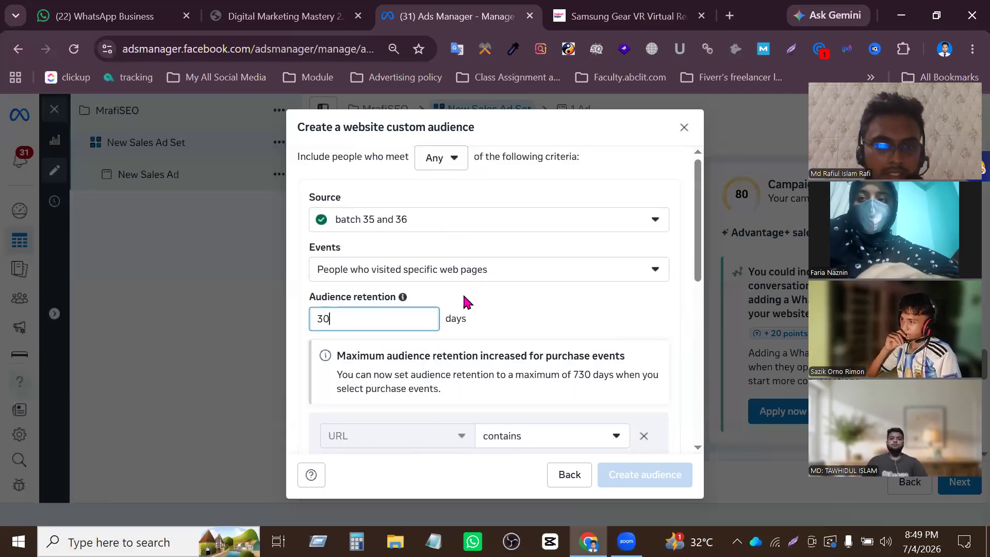
{"action": "left_click", "coordinate": [444, 270]}
{"action": "scroll", "coordinate": [409, 412], "scroll_direction": "down", "scroll_amount": 1}
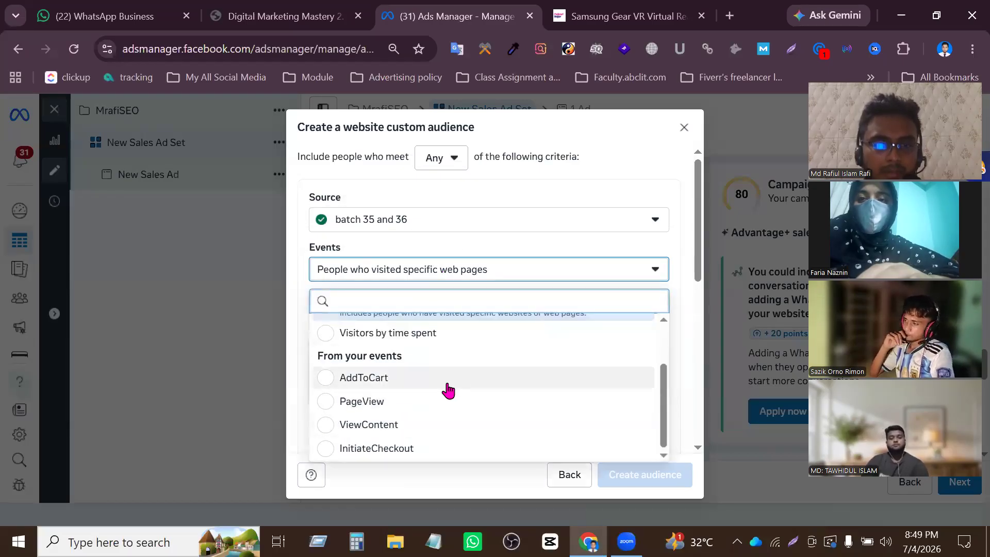
{"action": "scroll", "coordinate": [386, 407], "scroll_direction": "up", "scroll_amount": 1}
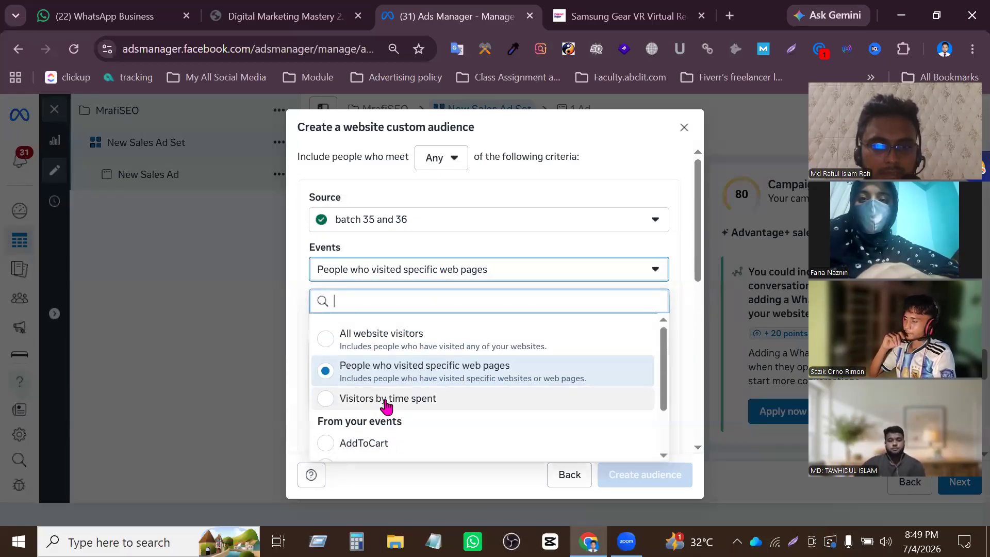
{"action": "left_click", "coordinate": [331, 399]}
{"action": "scroll", "coordinate": [382, 319], "scroll_direction": "down", "scroll_amount": 3}
{"action": "scroll", "coordinate": [356, 309], "scroll_direction": "up", "scroll_amount": 3}
Try the 10% percentile for visitors by time spent, and set the percentile to 5%, keeping the same event
{"action": "left_click", "coordinate": [349, 319]}
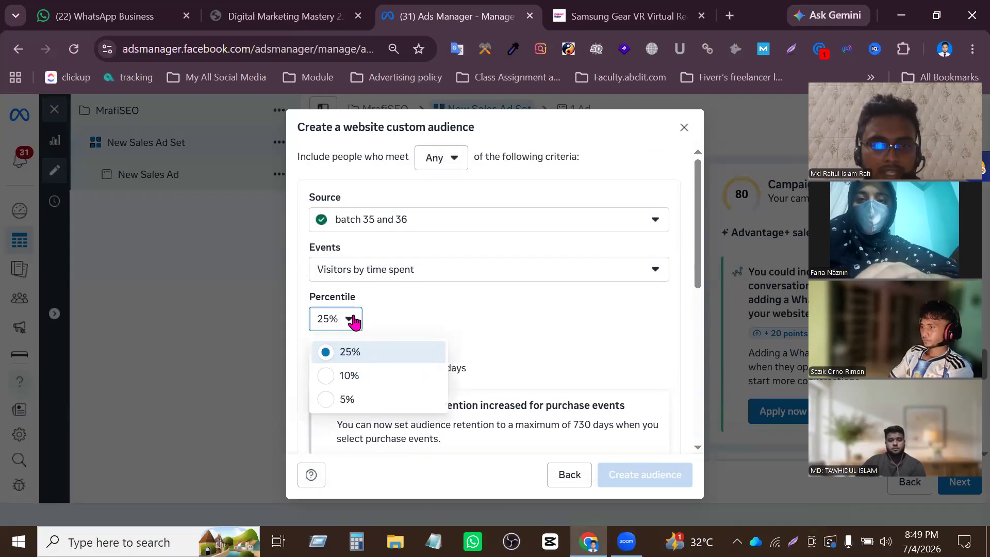
{"action": "left_click", "coordinate": [356, 377]}
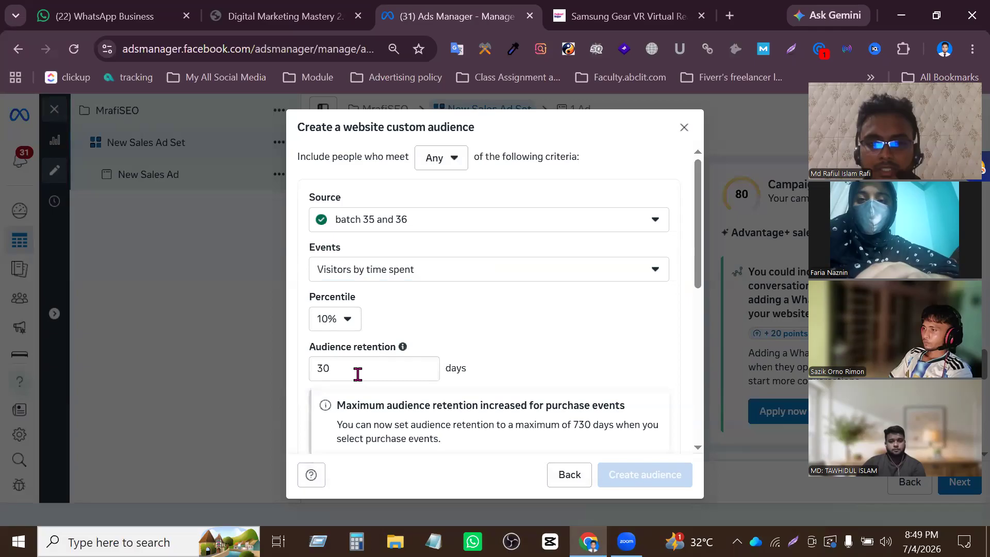
{"action": "left_click", "coordinate": [347, 320]}
{"action": "left_click", "coordinate": [330, 400]}
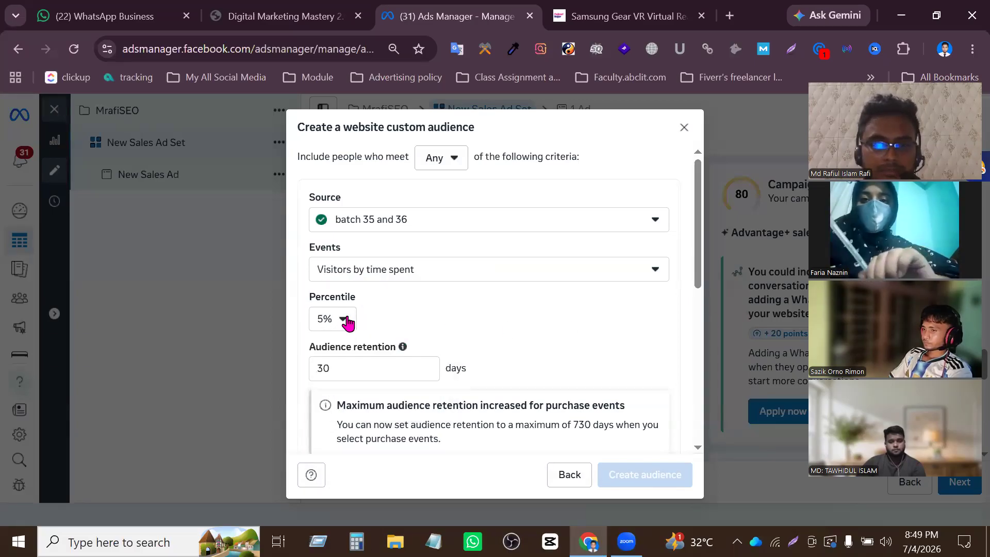
{"action": "left_click", "coordinate": [410, 273]}
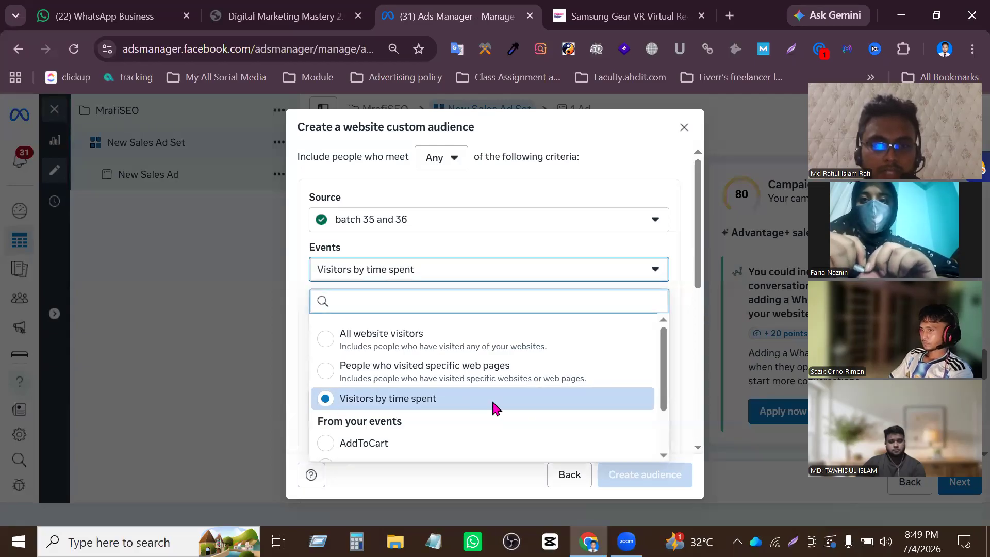
{"action": "left_click", "coordinate": [477, 398]}
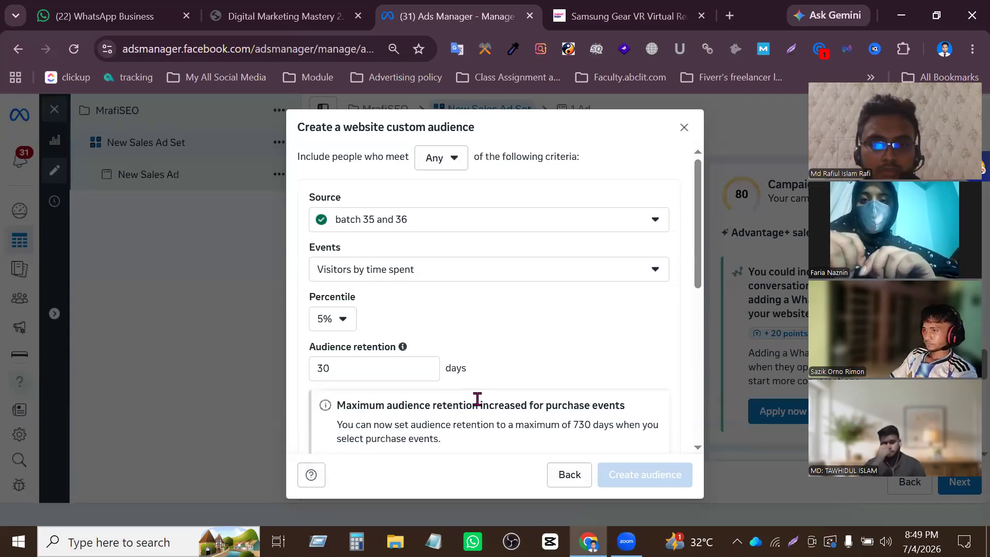
Try AddToCart as the custom audience's event and check its audience retention field
{"action": "left_click", "coordinate": [345, 325]}
{"action": "left_click", "coordinate": [346, 324]}
{"action": "left_click", "coordinate": [450, 271]}
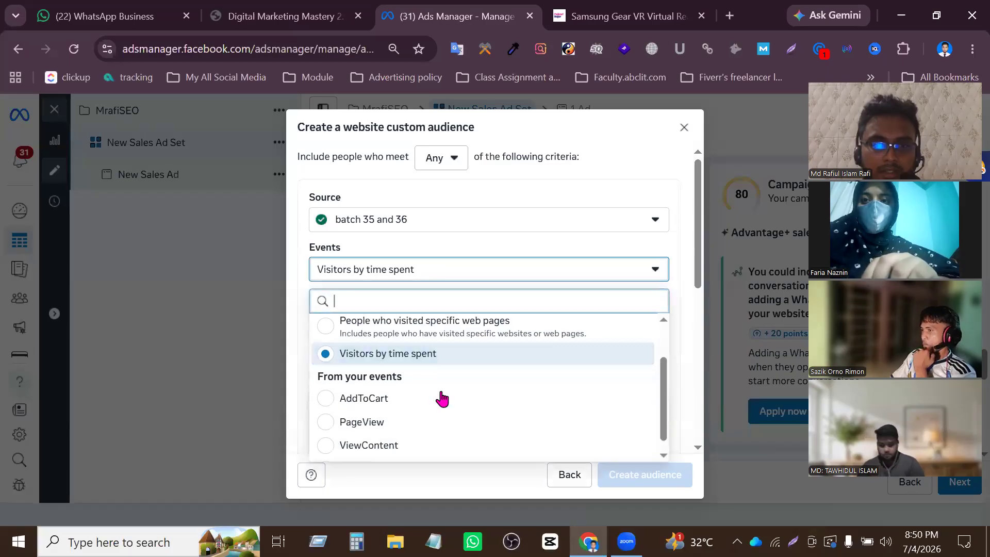
{"action": "scroll", "coordinate": [442, 399], "scroll_direction": "down", "scroll_amount": 1}
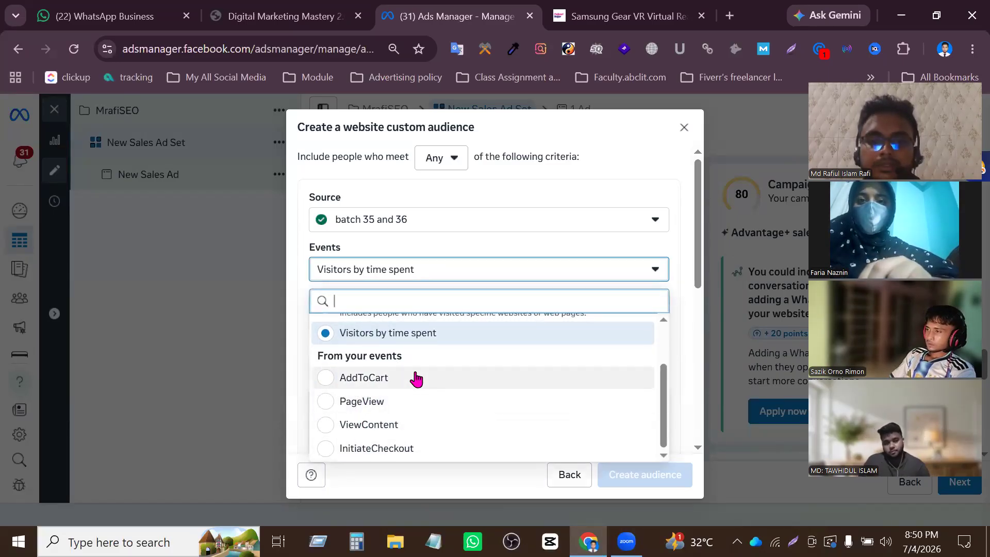
{"action": "left_click", "coordinate": [344, 378]}
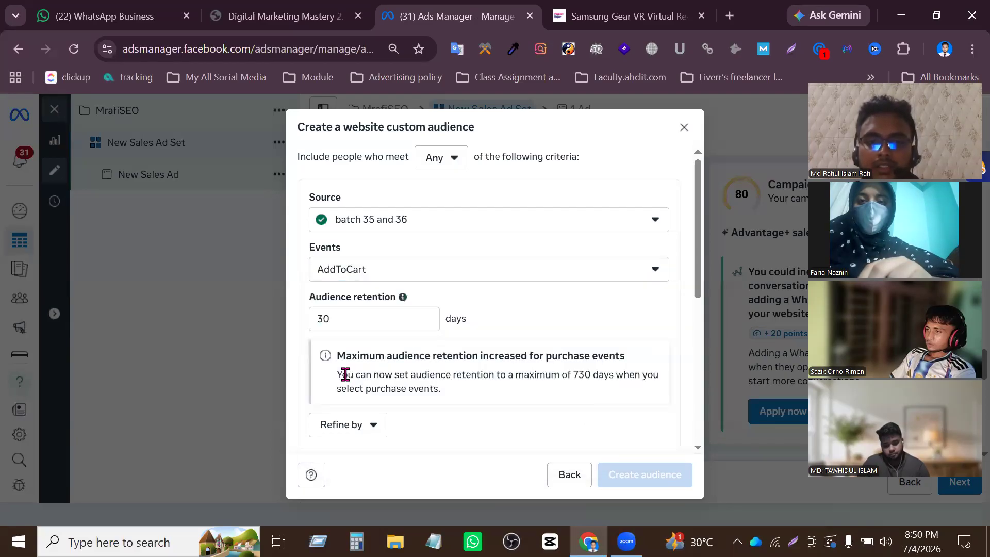
{"action": "left_click_drag", "start_coordinate": [356, 320], "coordinate": [293, 314]}
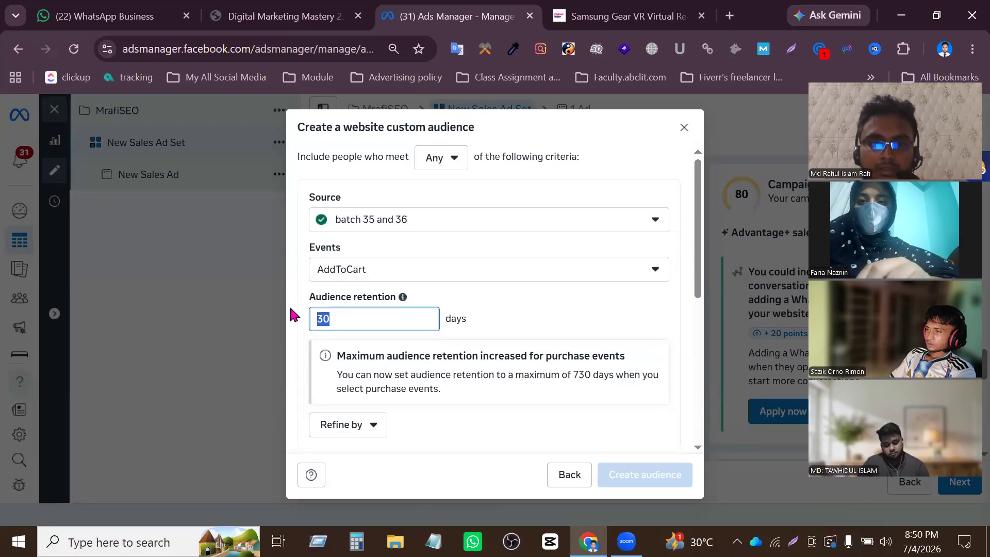
{"action": "left_click", "coordinate": [397, 260]}
{"action": "left_click", "coordinate": [363, 442]}
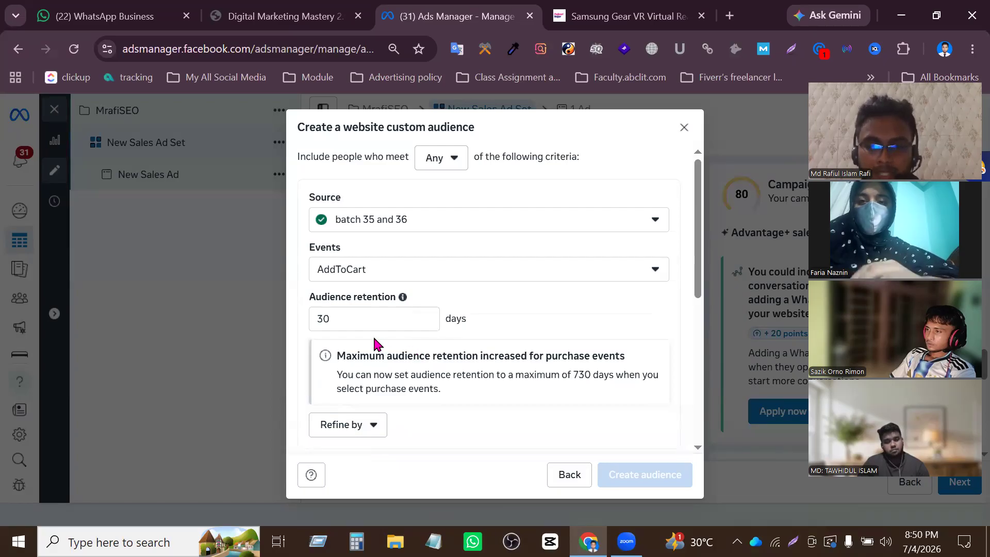
{"action": "left_click", "coordinate": [347, 319]}
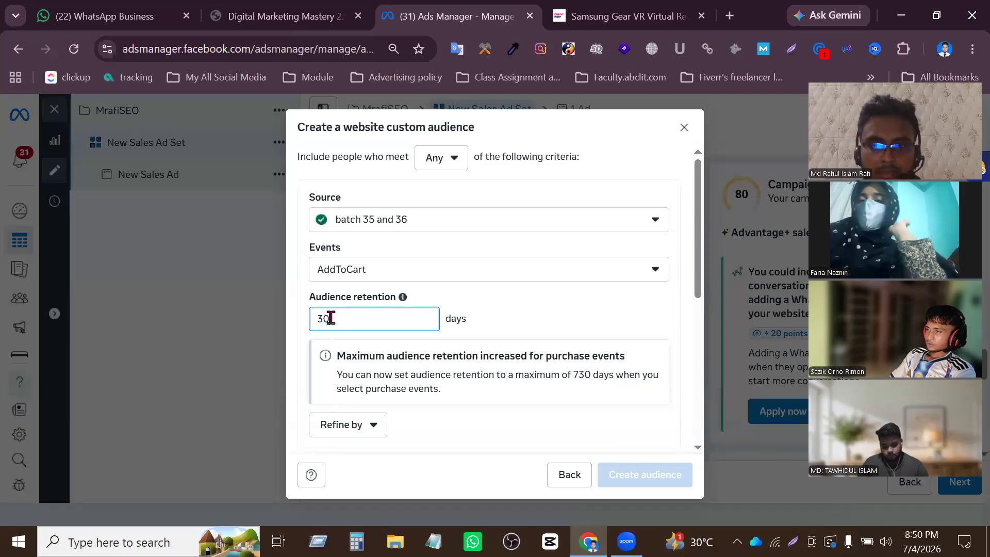
Try PageView and ViewContent in turn as the custom audience's event
{"action": "left_click", "coordinate": [411, 273]}
{"action": "scroll", "coordinate": [402, 437], "scroll_direction": "down", "scroll_amount": 2}
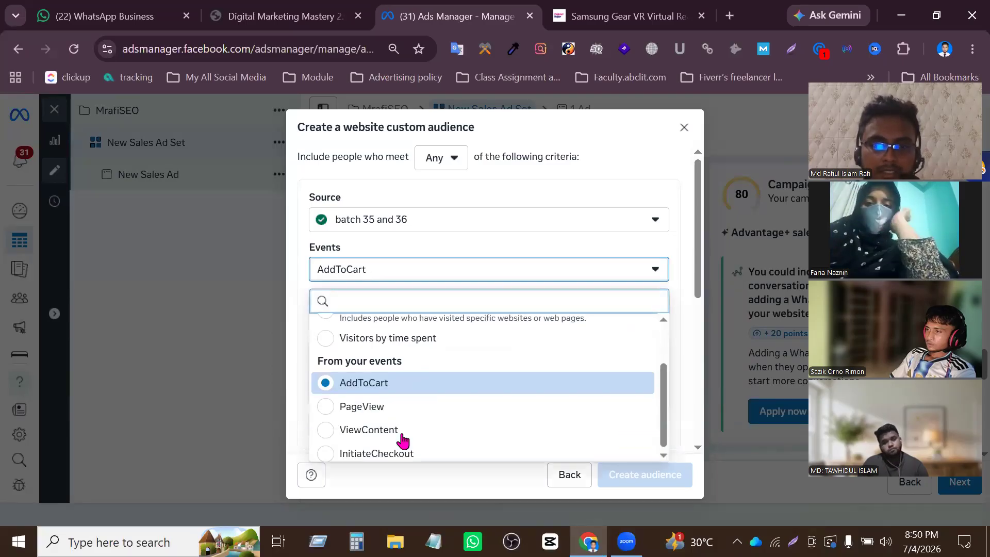
{"action": "left_click", "coordinate": [344, 402]}
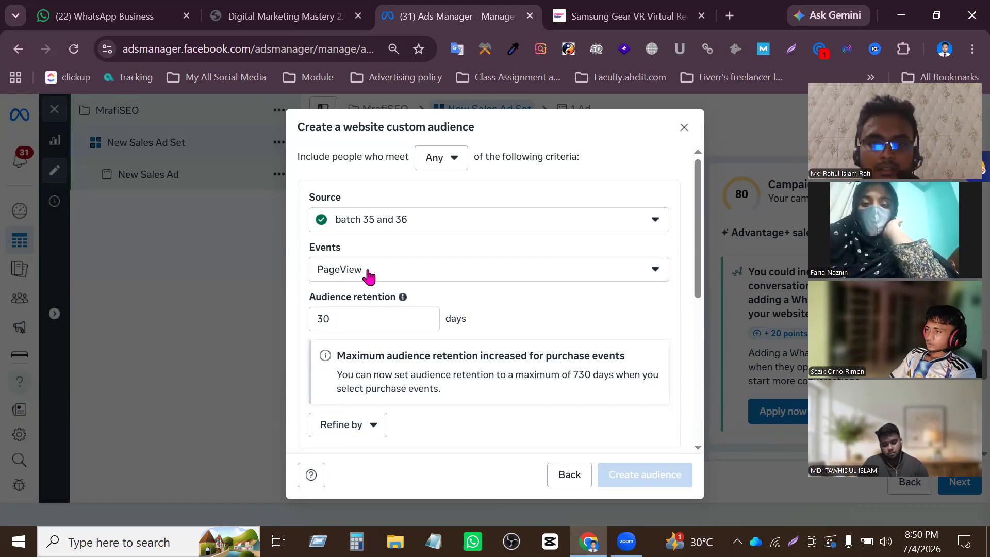
{"action": "left_click", "coordinate": [394, 278]}
{"action": "scroll", "coordinate": [407, 399], "scroll_direction": "down", "scroll_amount": 1}
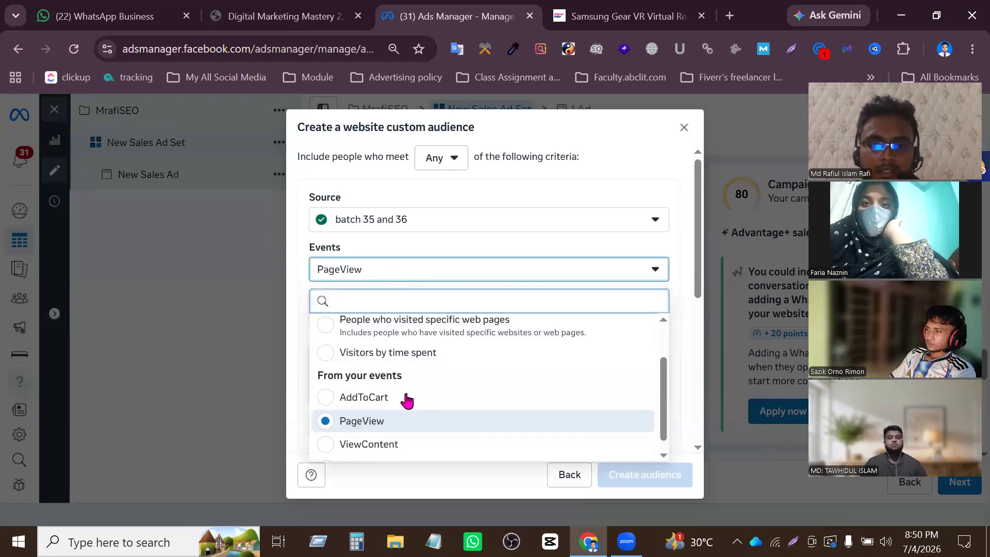
{"action": "scroll", "coordinate": [407, 399], "scroll_direction": "down", "scroll_amount": 1}
{"action": "left_click", "coordinate": [361, 425]}
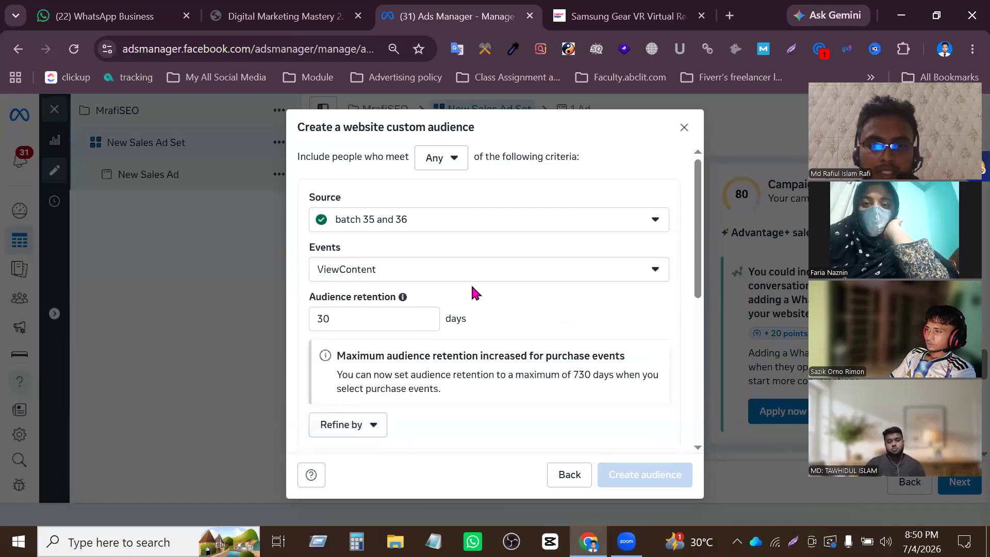
Set the custom audience's event to InitiateCheckout
{"action": "left_click", "coordinate": [428, 270]}
{"action": "scroll", "coordinate": [395, 433], "scroll_direction": "down", "scroll_amount": 1}
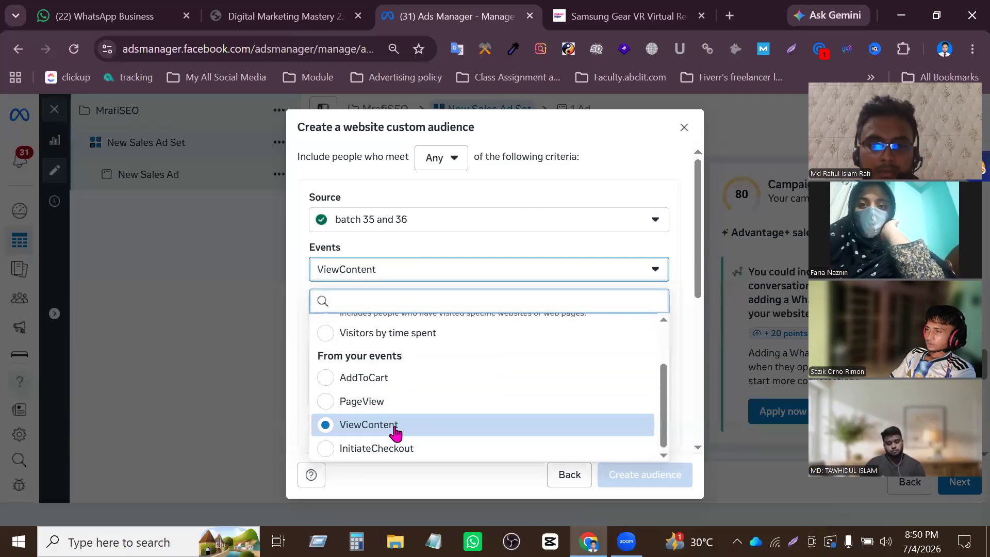
{"action": "left_click", "coordinate": [342, 450]}
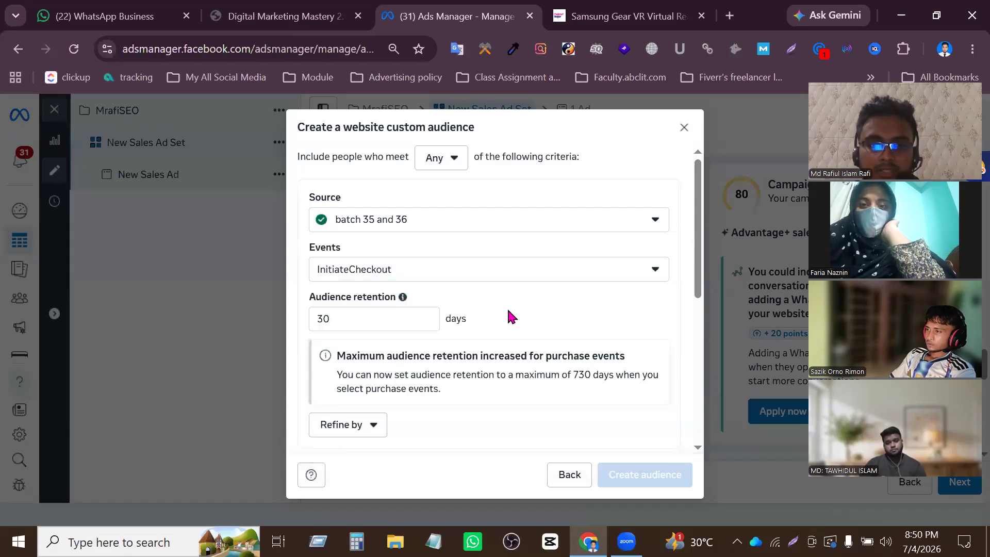
Set the custom audience's event to PageView and look over the rest of the form
{"action": "left_click", "coordinate": [488, 270]}
{"action": "scroll", "coordinate": [461, 380], "scroll_direction": "down", "scroll_amount": 1}
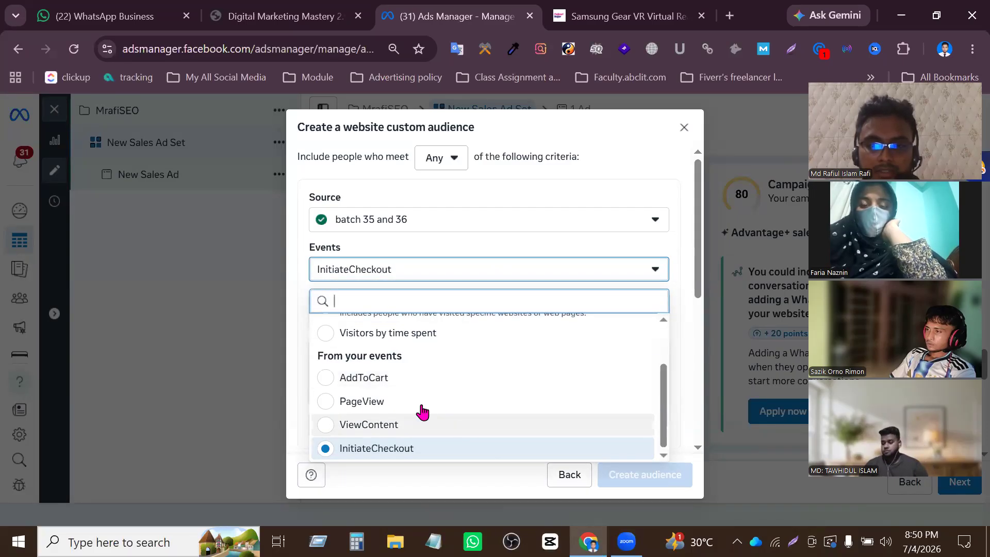
{"action": "scroll", "coordinate": [467, 404], "scroll_direction": "up", "scroll_amount": 1}
{"action": "scroll", "coordinate": [433, 412], "scroll_direction": "down", "scroll_amount": 1}
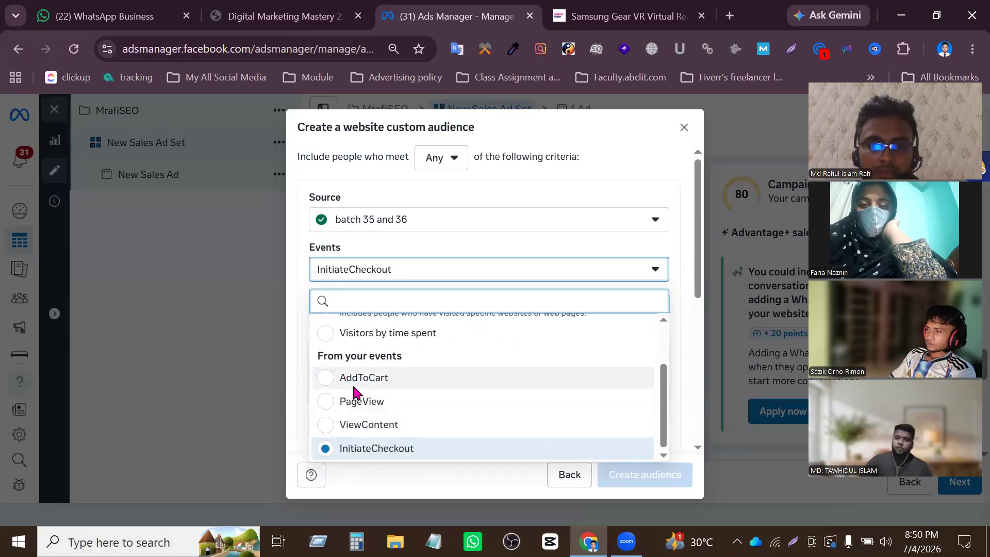
{"action": "left_click", "coordinate": [326, 402]}
{"action": "scroll", "coordinate": [454, 309], "scroll_direction": "down", "scroll_amount": 2}
{"action": "scroll", "coordinate": [453, 309], "scroll_direction": "up", "scroll_amount": 2}
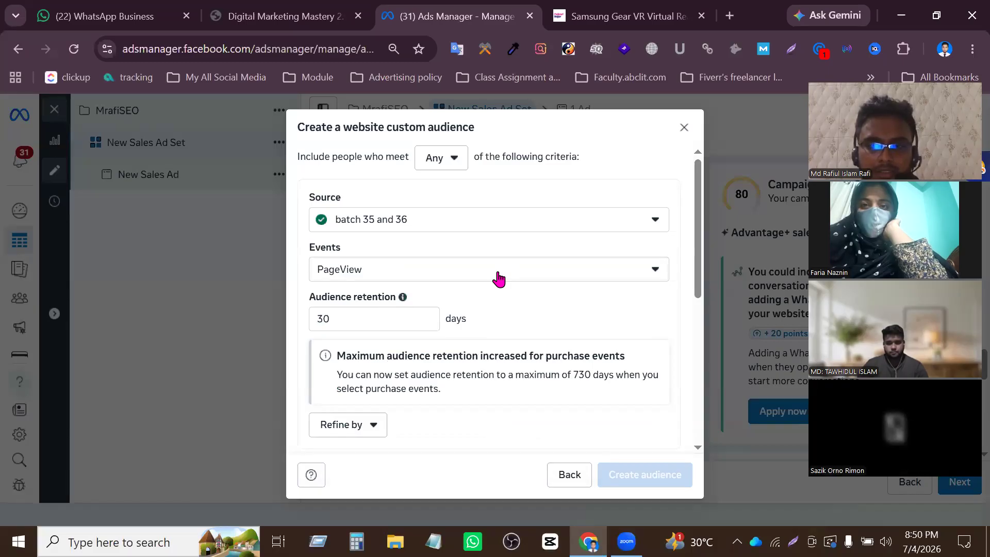
{"action": "scroll", "coordinate": [505, 273], "scroll_direction": "down", "scroll_amount": 5}
{"action": "scroll", "coordinate": [521, 309], "scroll_direction": "up", "scroll_amount": 5}
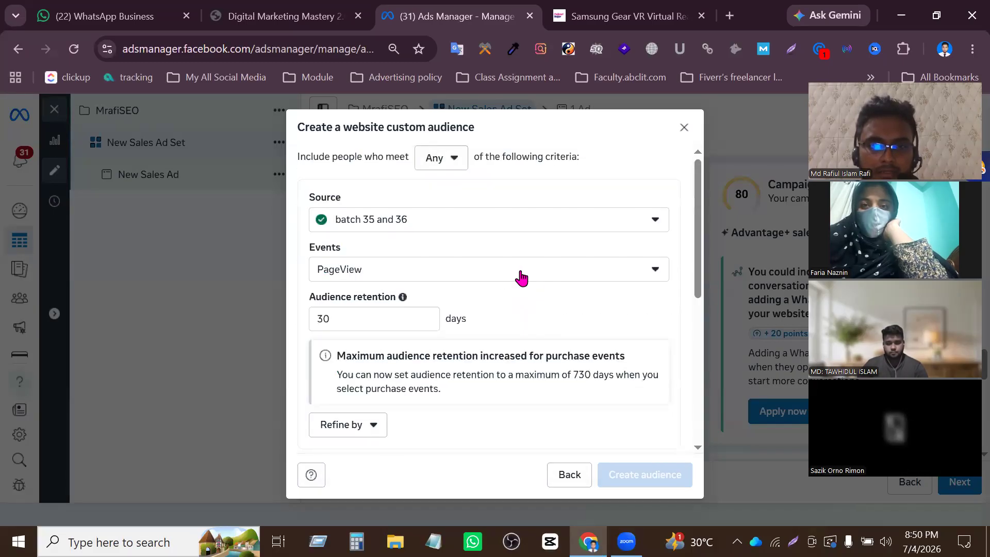
Keep batch 35 and 36 as source and PageView as event, and set the audience retention to 180 days
{"action": "left_click", "coordinate": [426, 220]}
{"action": "left_click", "coordinate": [419, 380]}
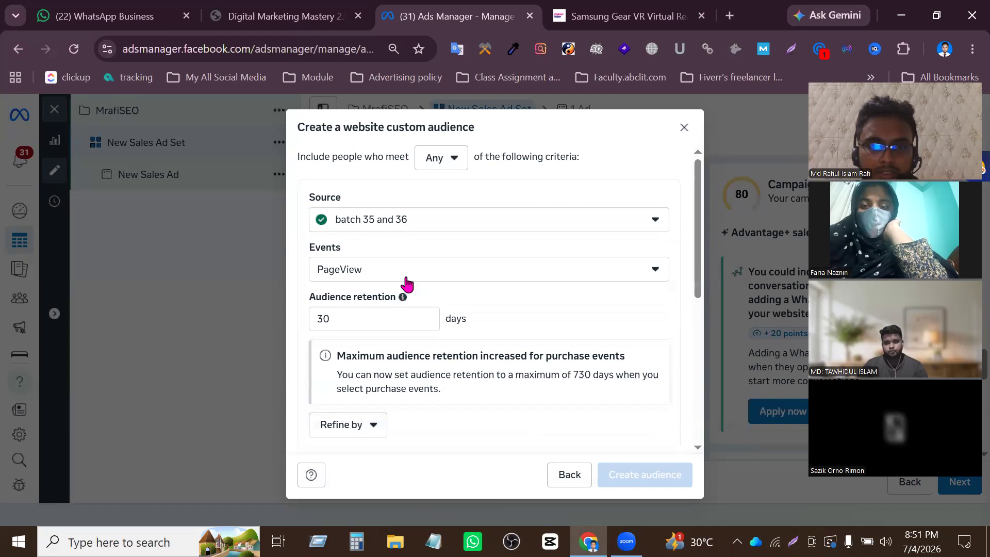
{"action": "left_click", "coordinate": [404, 277]}
{"action": "scroll", "coordinate": [391, 428], "scroll_direction": "down", "scroll_amount": 1}
{"action": "left_click", "coordinate": [379, 411]}
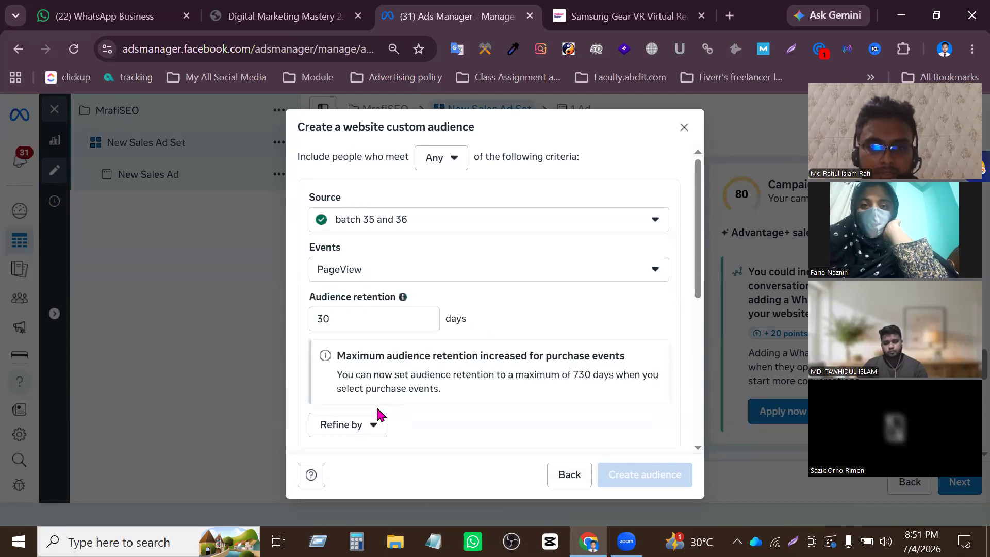
{"action": "double_click", "coordinate": [319, 316]}
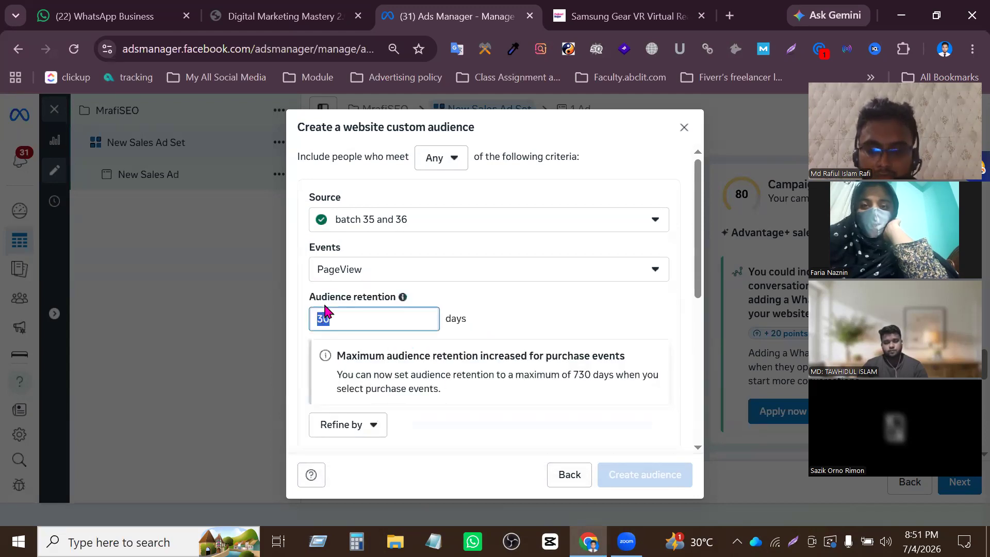
{"action": "left_click", "coordinate": [569, 299]}
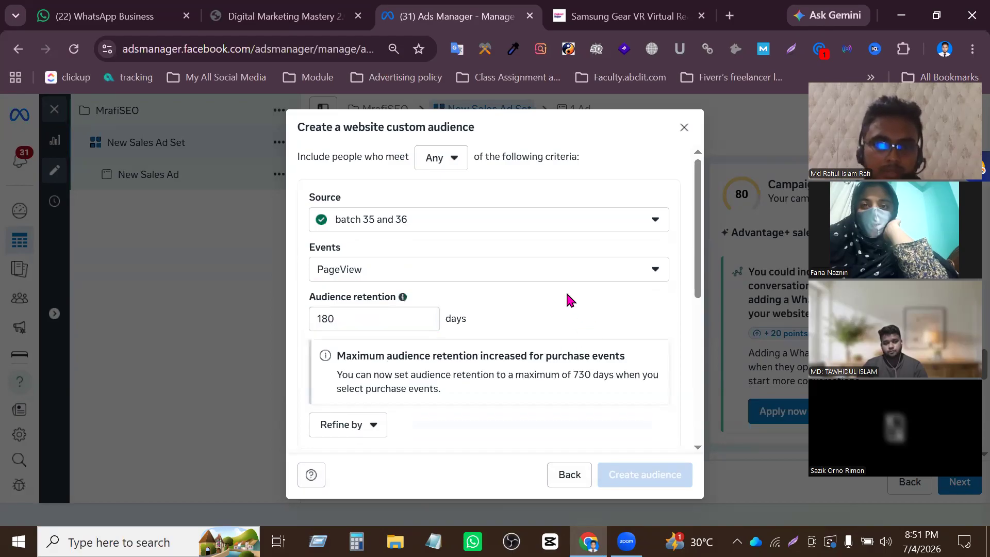
Name the website custom audience "page view", leave its label empty, and create it
{"action": "scroll", "coordinate": [422, 324], "scroll_direction": "down", "scroll_amount": 1}
{"action": "scroll", "coordinate": [421, 324], "scroll_direction": "down", "scroll_amount": 5}
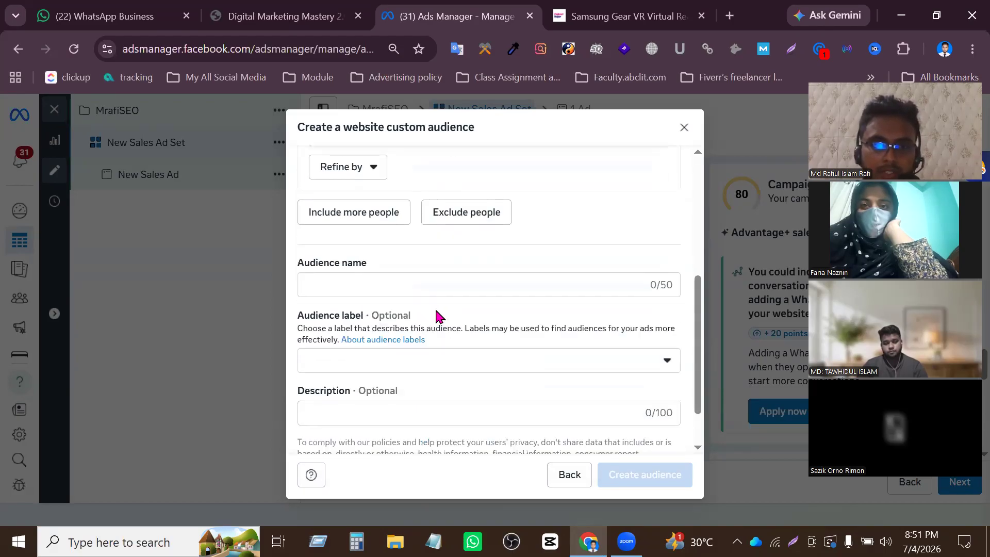
{"action": "left_click", "coordinate": [395, 234]}
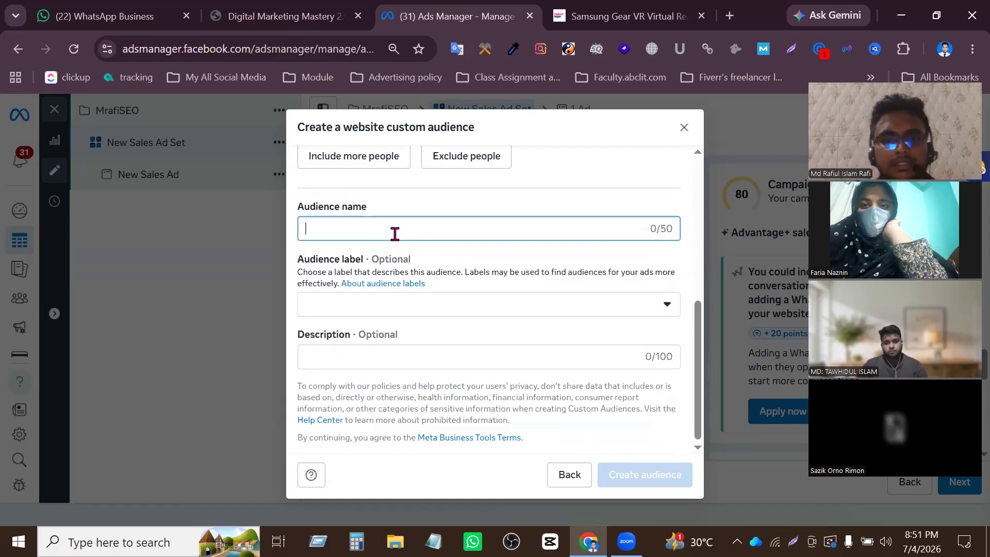
{"action": "type", "text": "page view"}
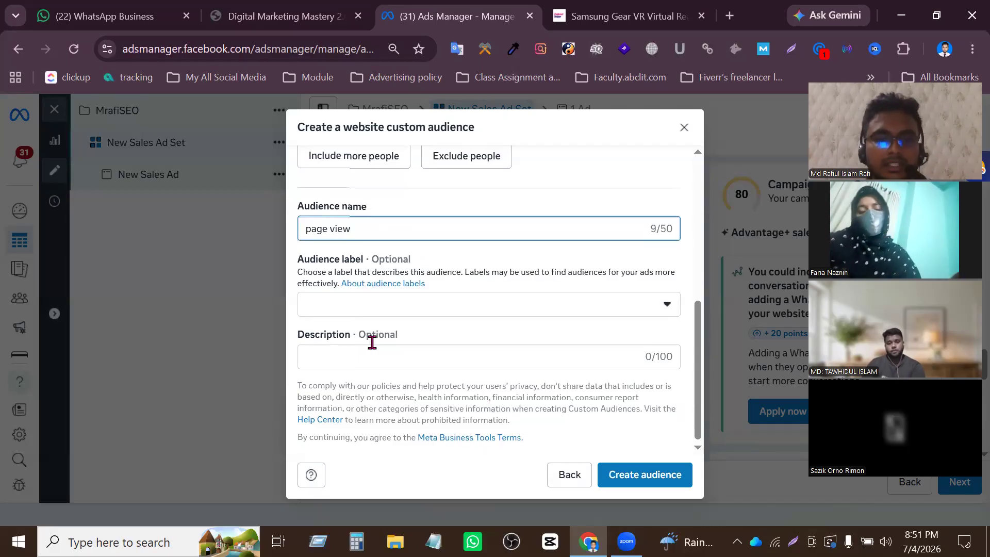
{"action": "left_click", "coordinate": [618, 307]}
{"action": "left_click", "coordinate": [640, 315]}
{"action": "scroll", "coordinate": [586, 243], "scroll_direction": "up", "scroll_amount": 5}
{"action": "scroll", "coordinate": [574, 431], "scroll_direction": "down", "scroll_amount": 5}
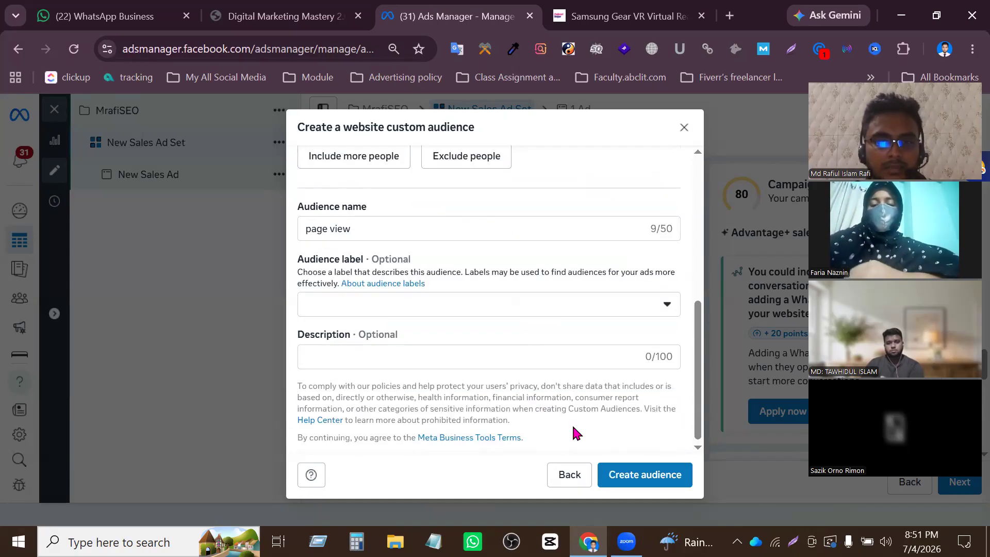
{"action": "left_click", "coordinate": [624, 469]}
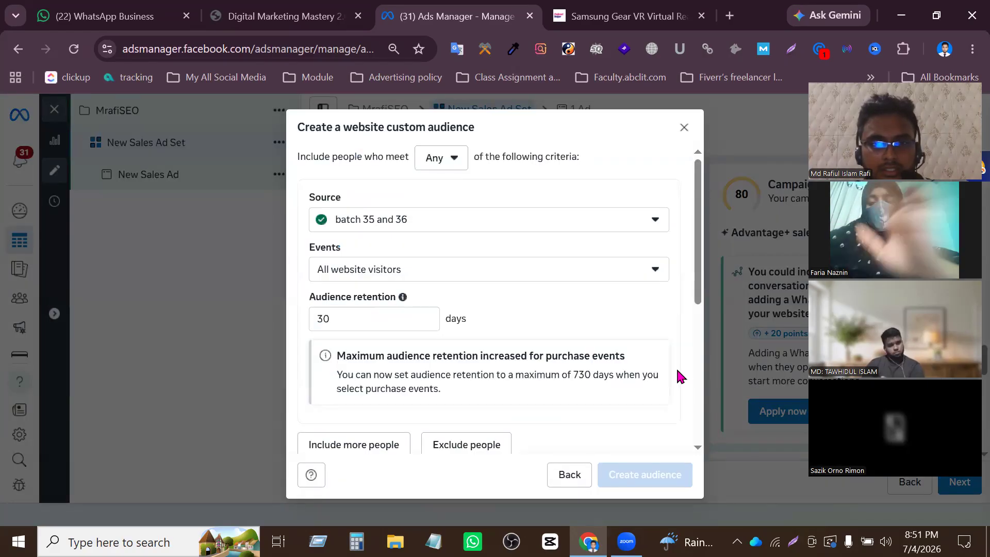
Look over the blank website custom audience form and close it without creating another audience
{"action": "scroll", "coordinate": [625, 397], "scroll_direction": "down", "scroll_amount": 5}
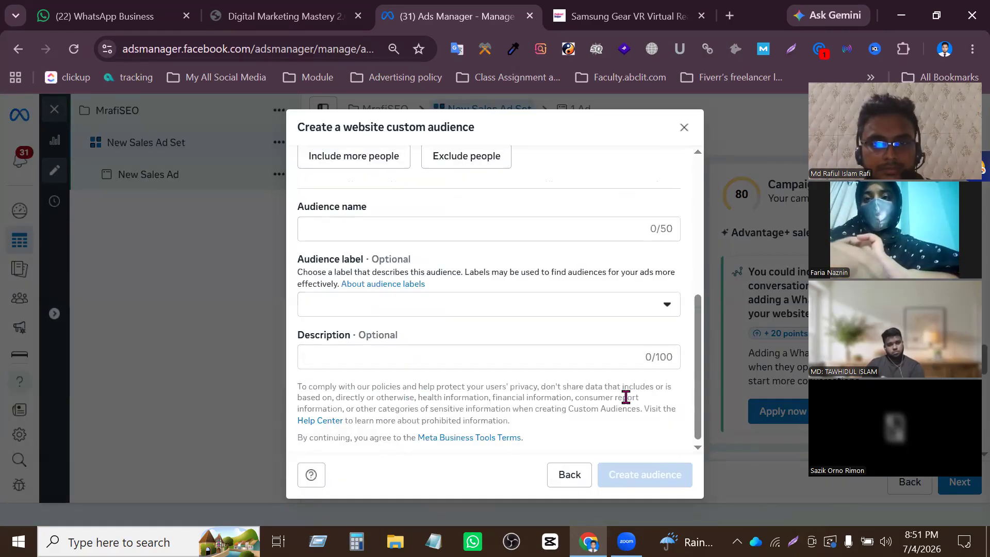
{"action": "scroll", "coordinate": [625, 397], "scroll_direction": "up", "scroll_amount": 5}
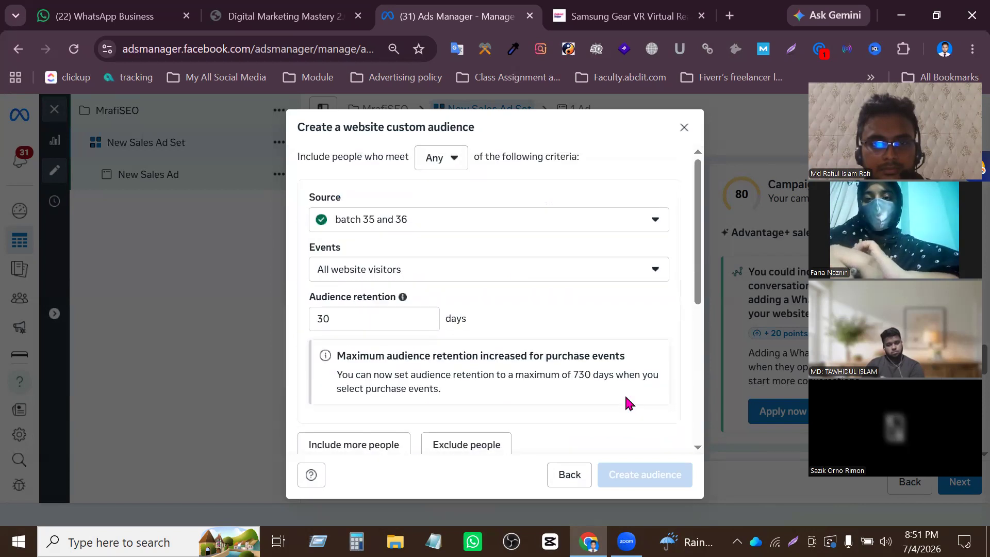
{"action": "scroll", "coordinate": [626, 399], "scroll_direction": "down", "scroll_amount": 5}
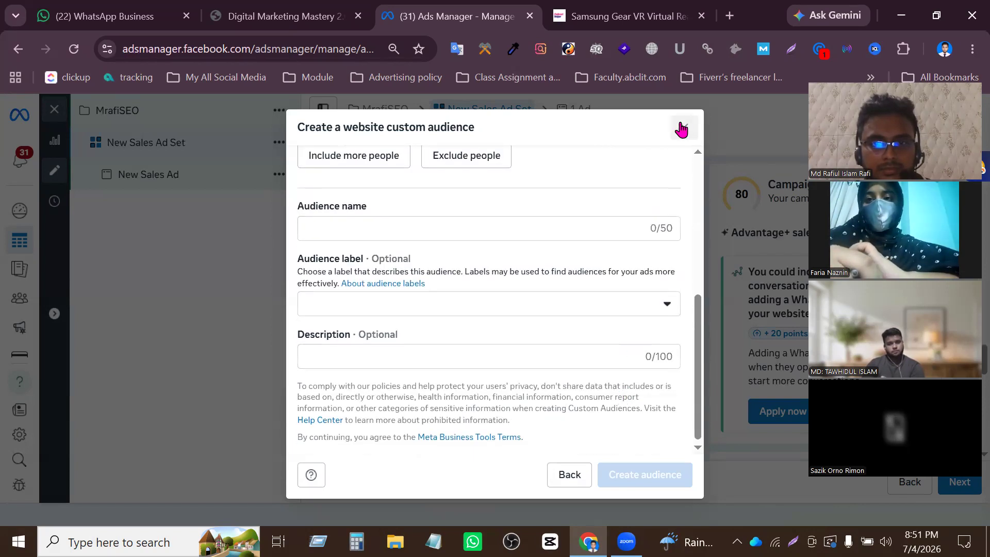
{"action": "left_click", "coordinate": [681, 128]}
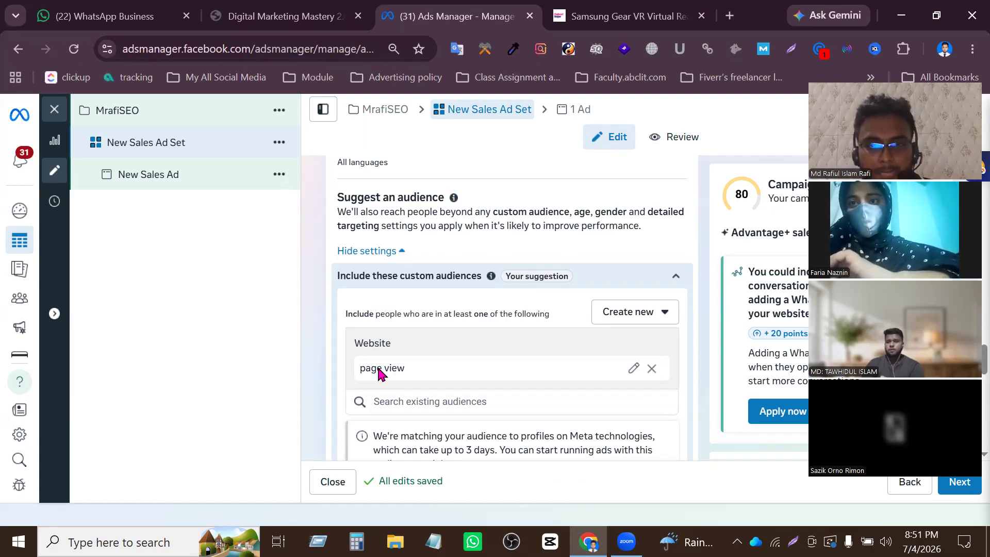
Review the audience creation options and the ad set's included custom audience, age, gender and detailed targeting settings
{"action": "left_click", "coordinate": [667, 313]}
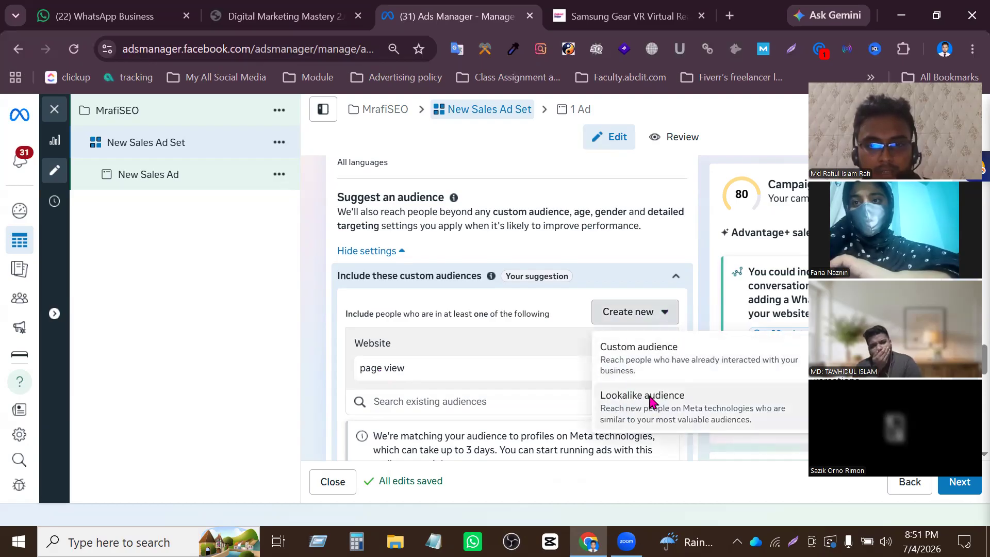
{"action": "left_click", "coordinate": [319, 308]}
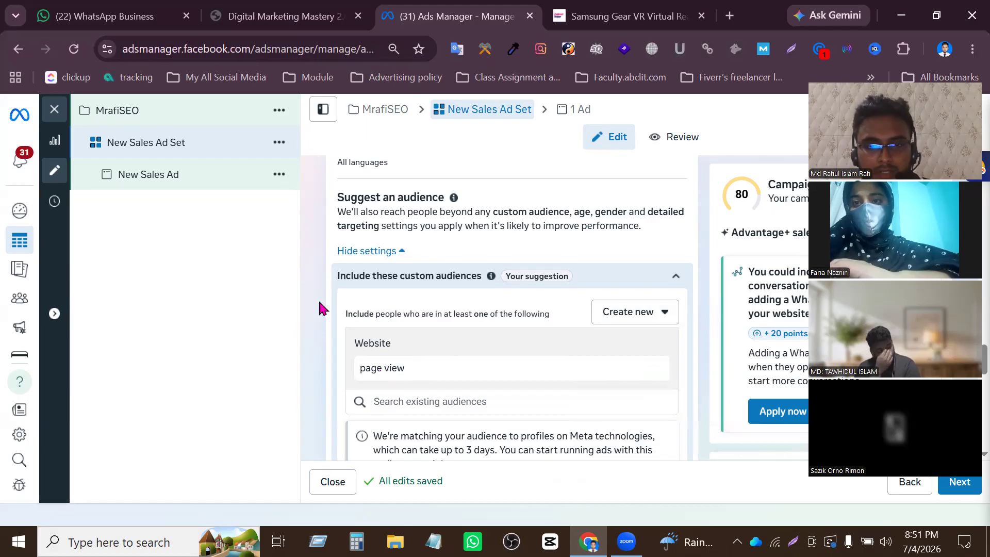
{"action": "scroll", "coordinate": [561, 394], "scroll_direction": "down", "scroll_amount": 2}
{"action": "scroll", "coordinate": [533, 300], "scroll_direction": "up", "scroll_amount": 2}
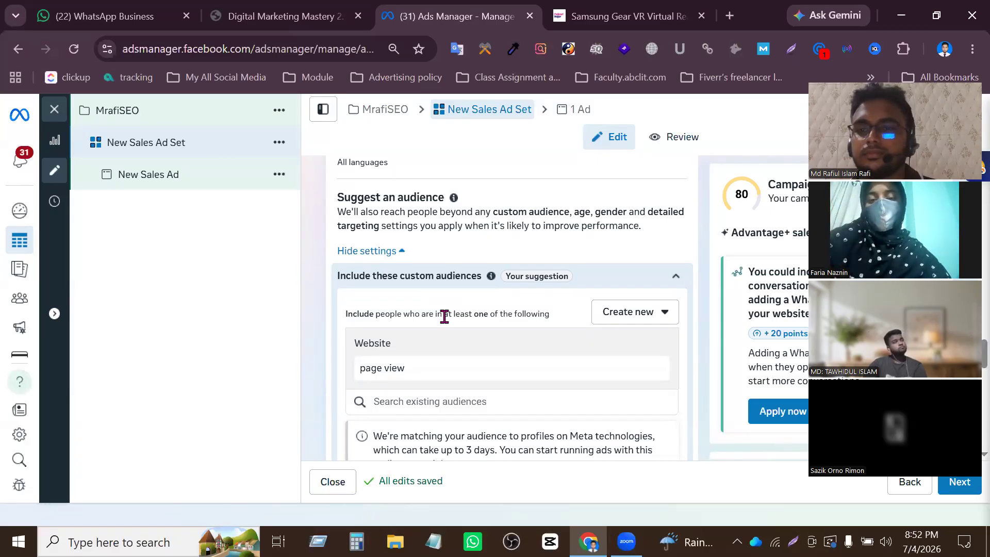
{"action": "scroll", "coordinate": [785, 438], "scroll_direction": "down", "scroll_amount": 3}
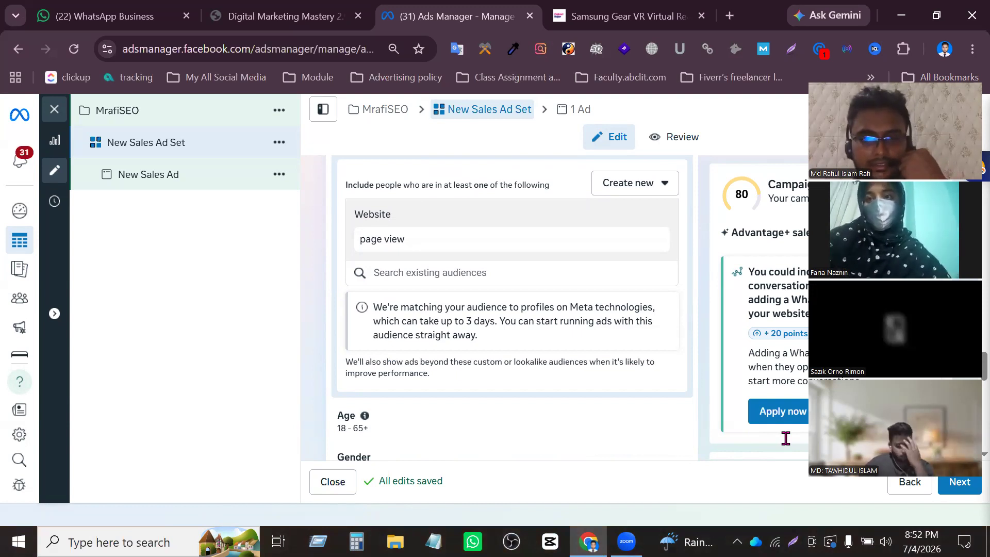
{"action": "scroll", "coordinate": [720, 372], "scroll_direction": "up", "scroll_amount": 2}
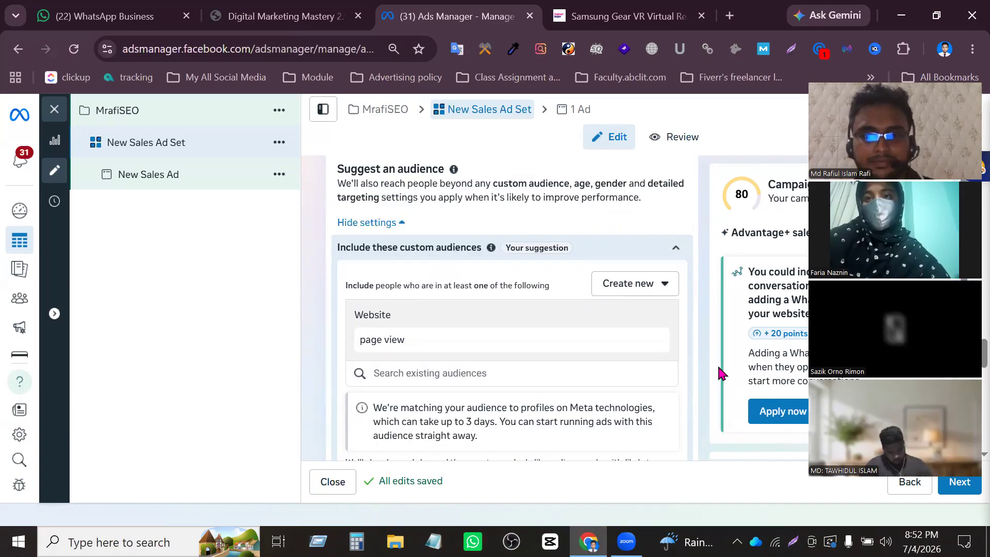
{"action": "scroll", "coordinate": [630, 305], "scroll_direction": "down", "scroll_amount": 4}
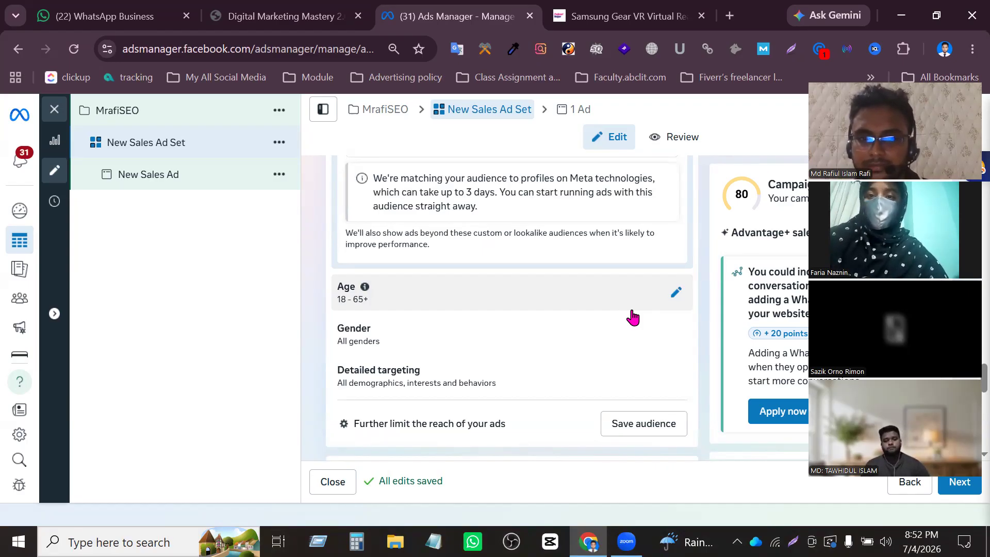
Remove the "page view" website audience from the ad set's included custom audiences and collapse that section
{"action": "scroll", "coordinate": [633, 318], "scroll_direction": "up", "scroll_amount": 3}
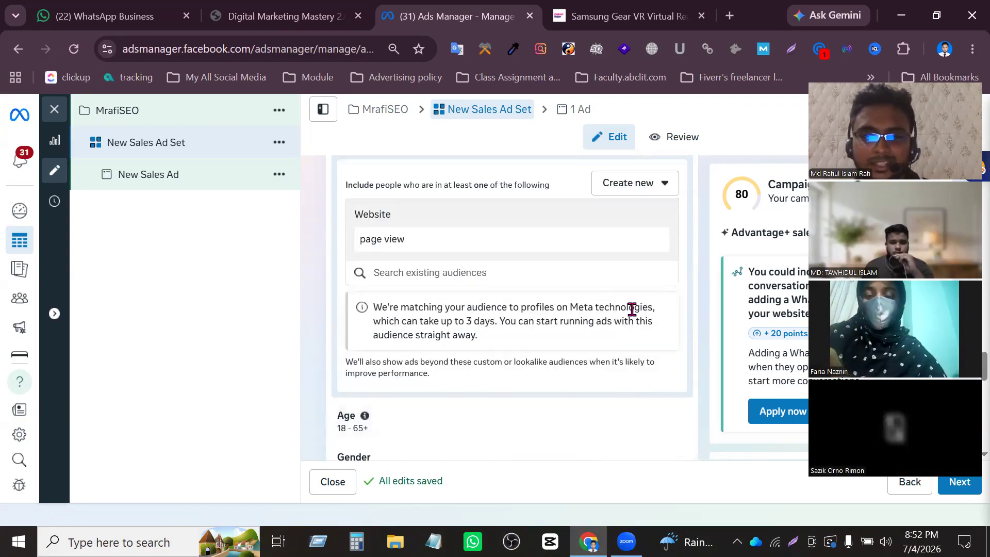
{"action": "scroll", "coordinate": [601, 364], "scroll_direction": "down", "scroll_amount": 5}
{"action": "scroll", "coordinate": [611, 335], "scroll_direction": "up", "scroll_amount": 3}
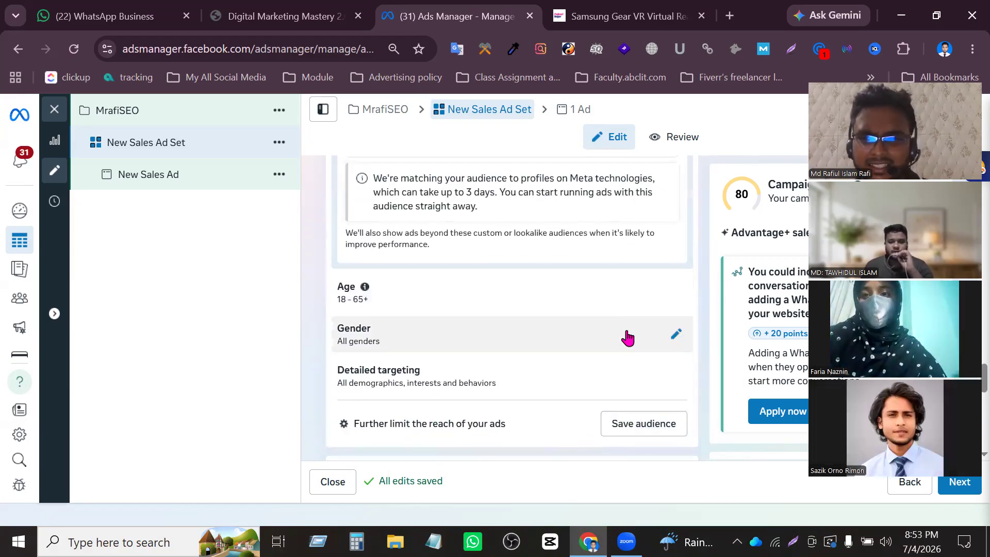
{"action": "scroll", "coordinate": [627, 338], "scroll_direction": "down", "scroll_amount": 3}
{"action": "scroll", "coordinate": [627, 338], "scroll_direction": "up", "scroll_amount": 3}
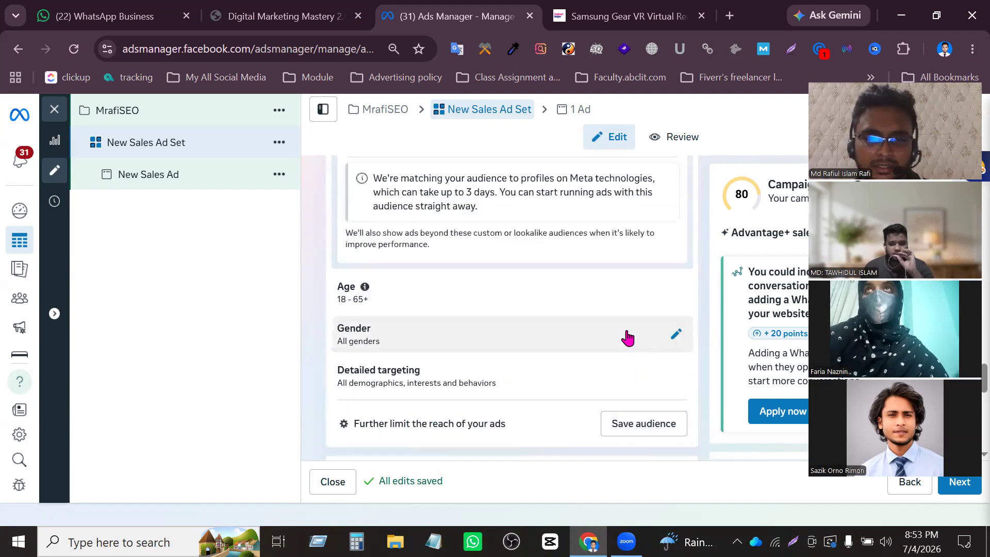
{"action": "scroll", "coordinate": [627, 338], "scroll_direction": "down", "scroll_amount": 10}
{"action": "scroll", "coordinate": [627, 331], "scroll_direction": "up", "scroll_amount": 15}
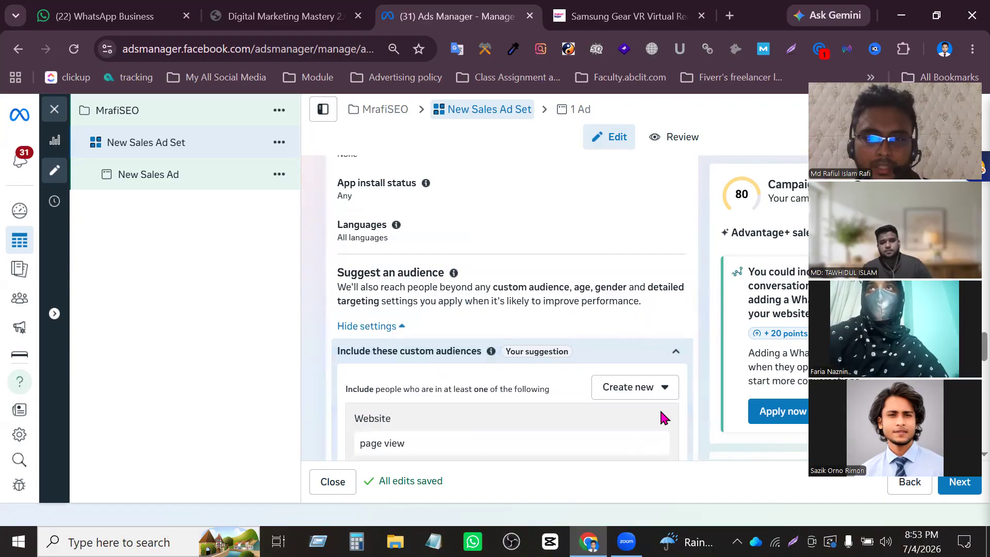
{"action": "scroll", "coordinate": [663, 417], "scroll_direction": "down", "scroll_amount": 3}
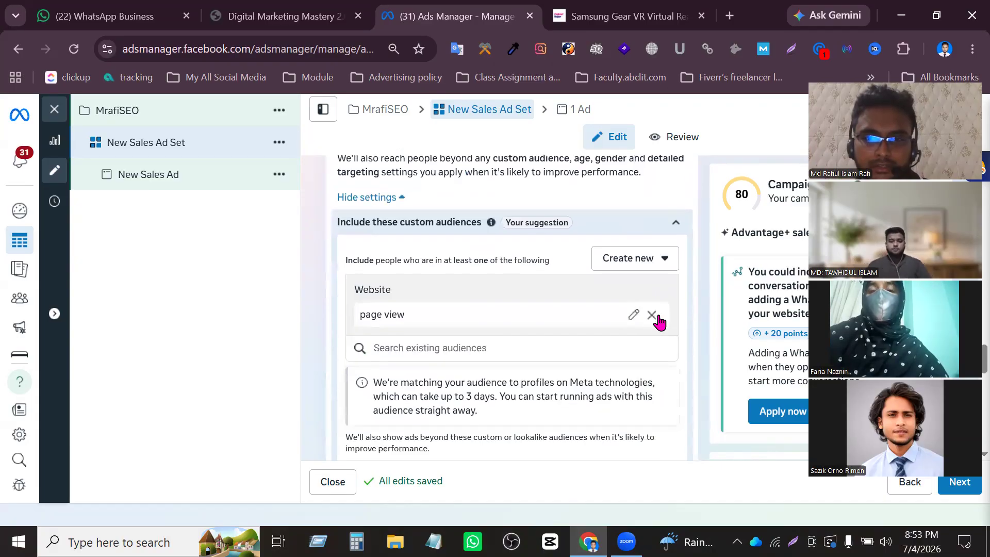
{"action": "left_click", "coordinate": [651, 316]}
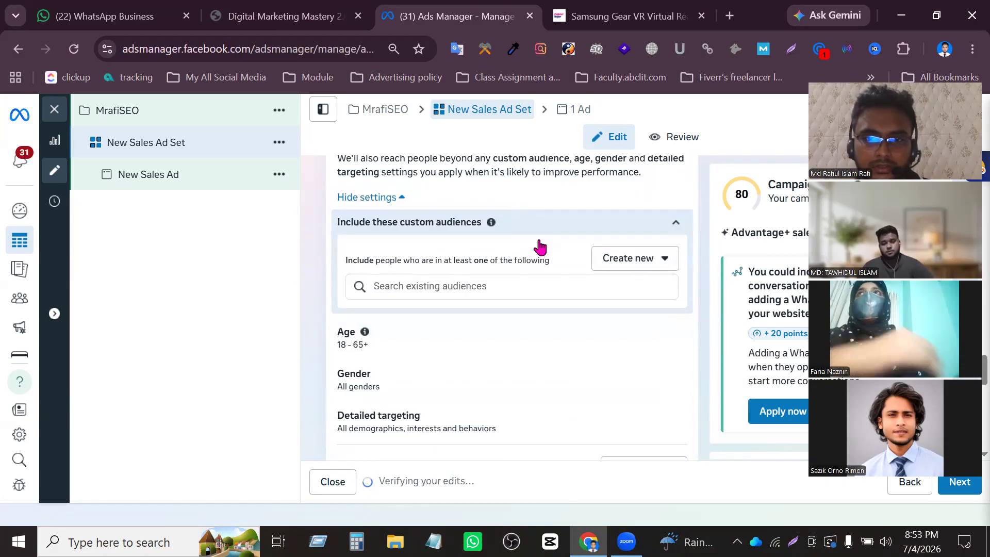
{"action": "left_click", "coordinate": [662, 225]}
Review the ad set's budget and schedule, audience controls, suggested audience settings, ad transparency and placements
{"action": "scroll", "coordinate": [466, 288], "scroll_direction": "up", "scroll_amount": 10}
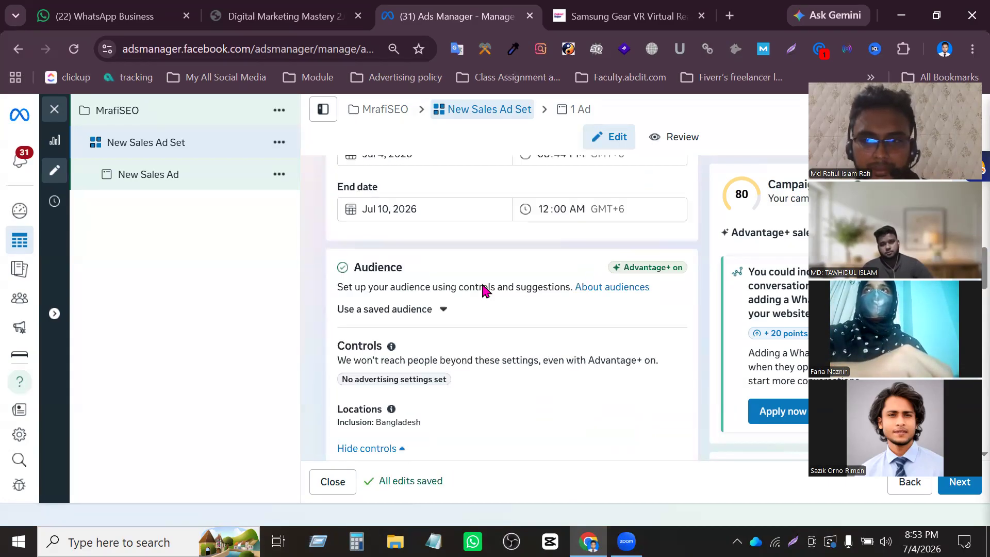
{"action": "scroll", "coordinate": [482, 282], "scroll_direction": "down", "scroll_amount": 15}
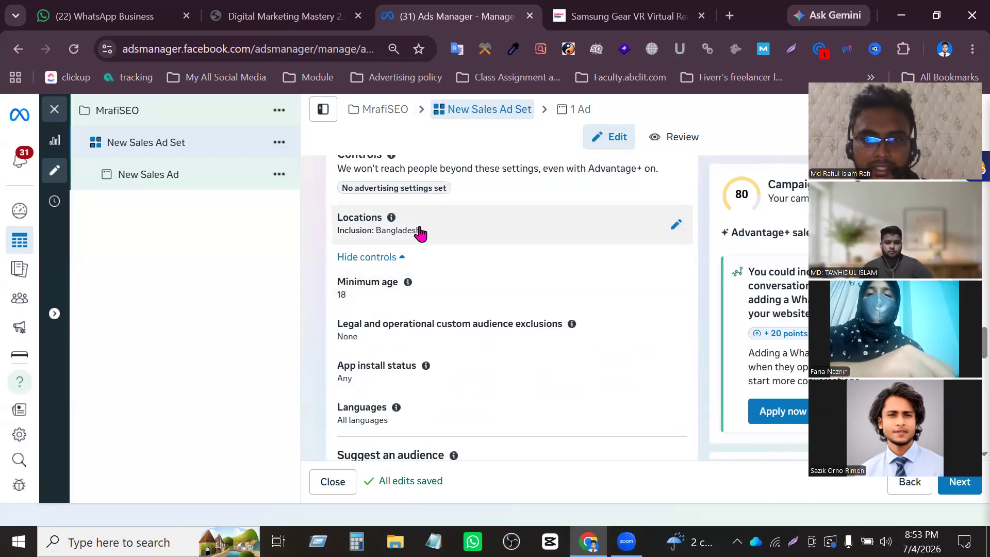
{"action": "scroll", "coordinate": [559, 315], "scroll_direction": "down", "scroll_amount": 2}
{"action": "scroll", "coordinate": [556, 325], "scroll_direction": "down", "scroll_amount": 4}
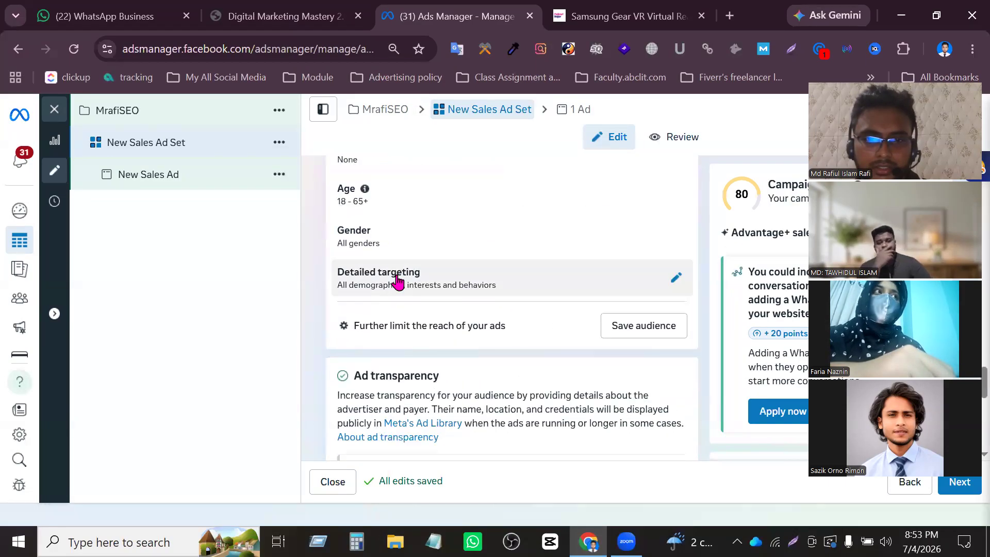
{"action": "scroll", "coordinate": [436, 312], "scroll_direction": "down", "scroll_amount": 5}
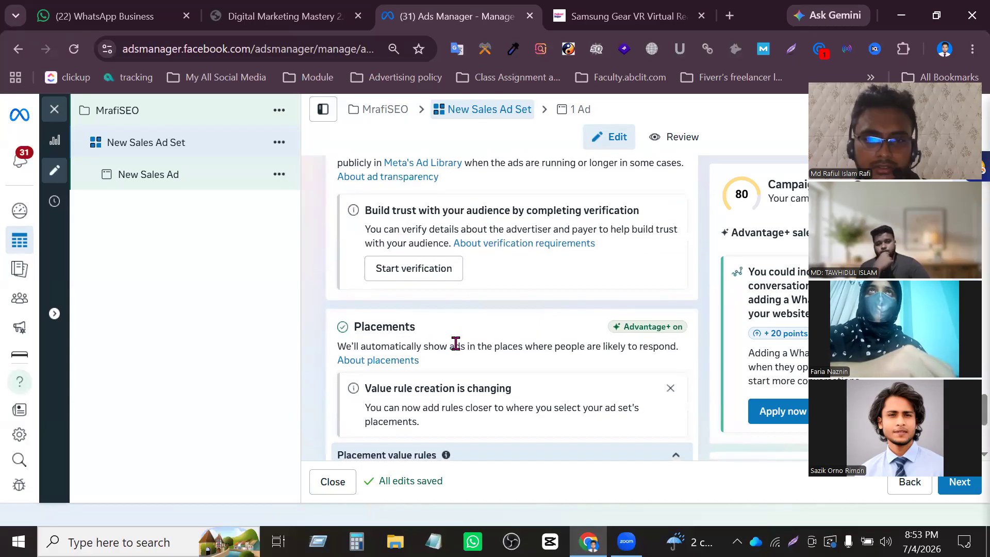
{"action": "scroll", "coordinate": [455, 345], "scroll_direction": "up", "scroll_amount": 10}
{"action": "scroll", "coordinate": [490, 350], "scroll_direction": "up", "scroll_amount": 2}
{"action": "scroll", "coordinate": [495, 356], "scroll_direction": "down", "scroll_amount": 2}
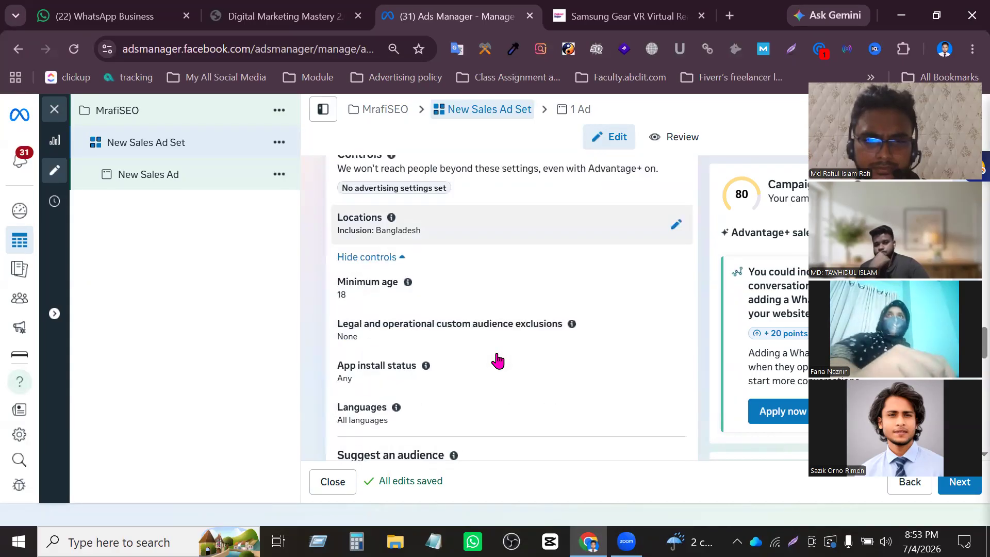
{"action": "scroll", "coordinate": [497, 358], "scroll_direction": "up", "scroll_amount": 4}
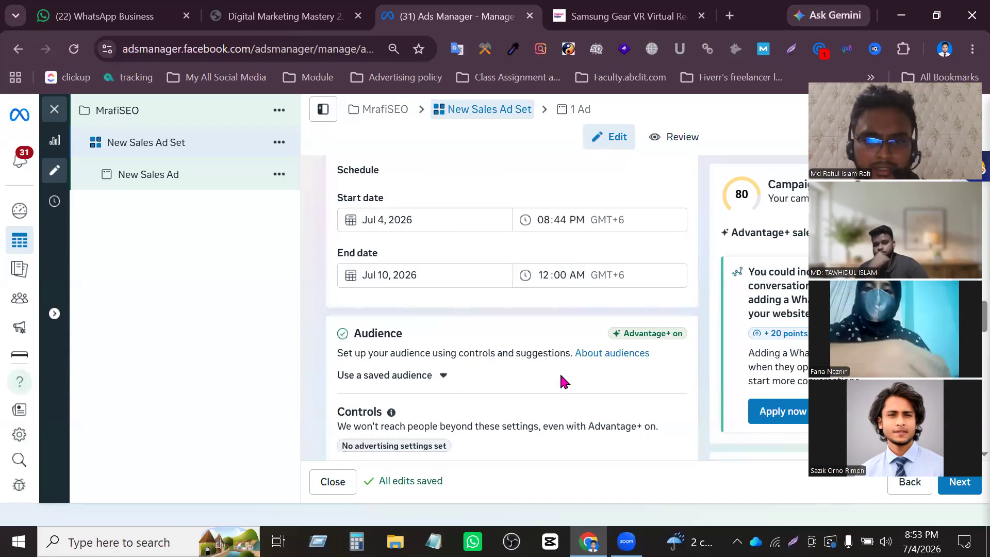
{"action": "scroll", "coordinate": [559, 372], "scroll_direction": "down", "scroll_amount": 2}
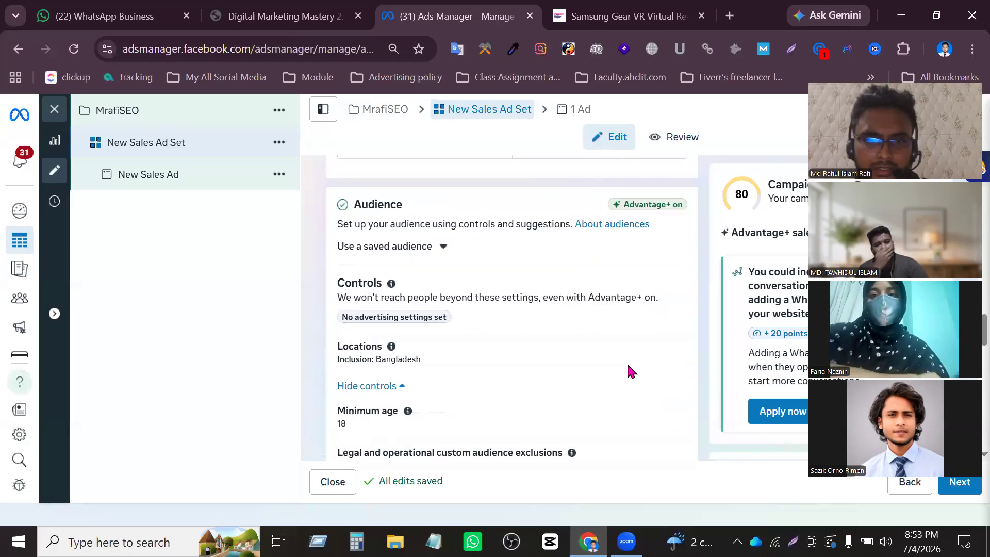
{"action": "scroll", "coordinate": [614, 375], "scroll_direction": "down", "scroll_amount": 2}
{"action": "scroll", "coordinate": [605, 371], "scroll_direction": "down", "scroll_amount": 6}
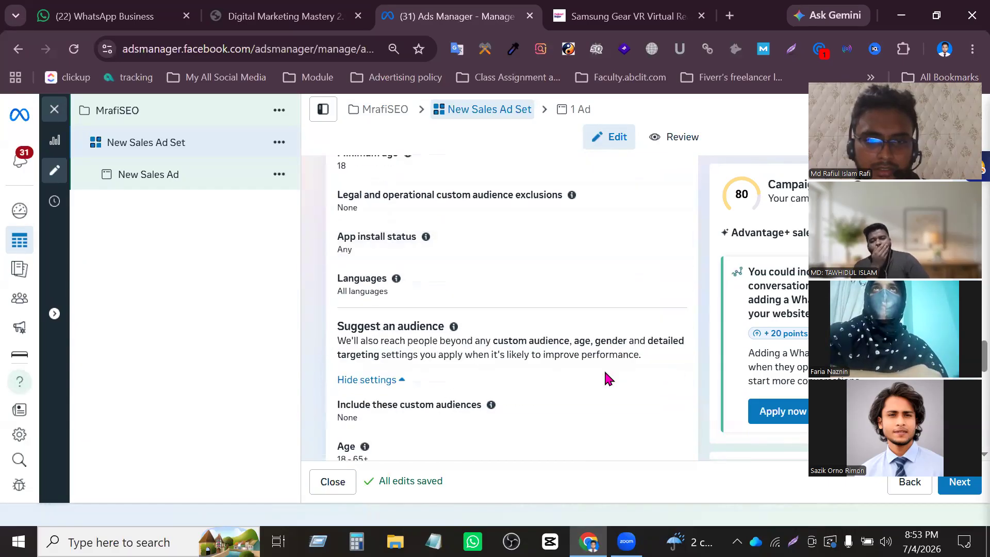
{"action": "scroll", "coordinate": [598, 352], "scroll_direction": "down", "scroll_amount": 4}
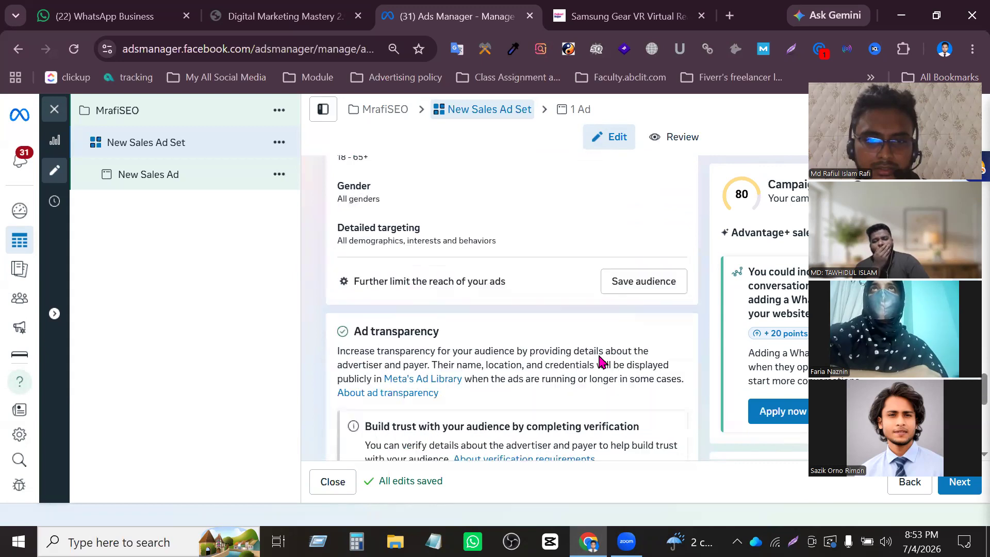
{"action": "scroll", "coordinate": [598, 352], "scroll_direction": "up", "scroll_amount": 10}
{"action": "scroll", "coordinate": [598, 351], "scroll_direction": "up", "scroll_amount": 12}
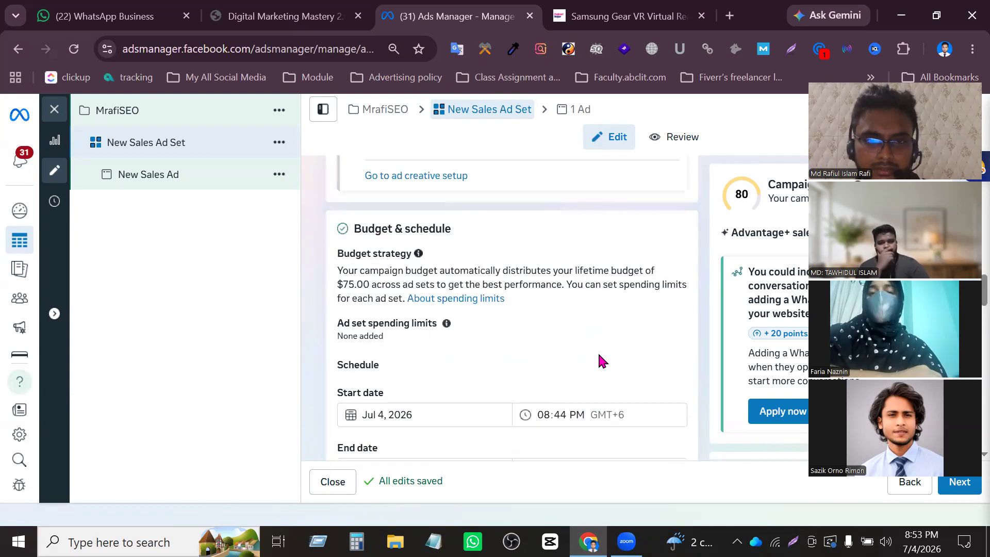
{"action": "scroll", "coordinate": [598, 351], "scroll_direction": "up", "scroll_amount": 2}
{"action": "scroll", "coordinate": [598, 351], "scroll_direction": "down", "scroll_amount": 10}
{"action": "scroll", "coordinate": [598, 351], "scroll_direction": "down", "scroll_amount": 7}
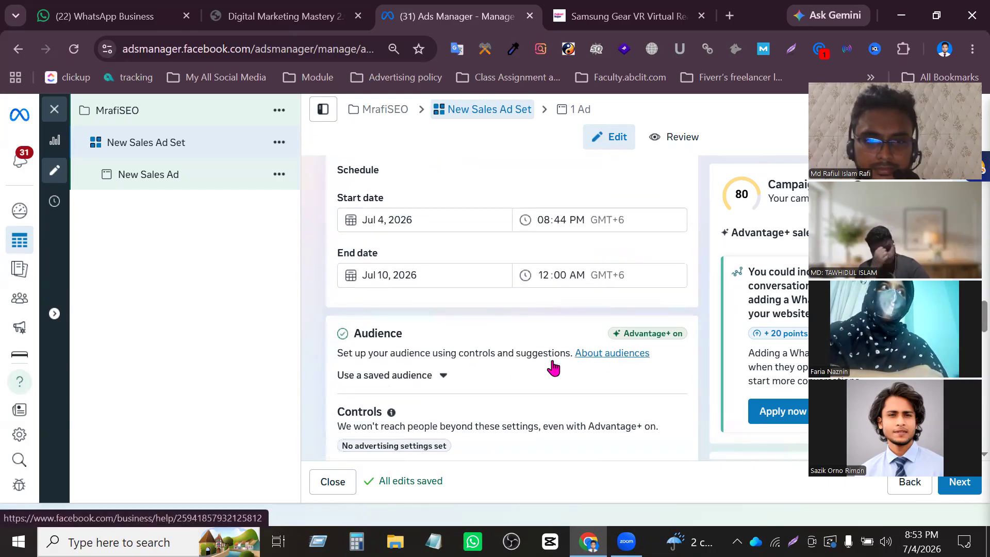
{"action": "scroll", "coordinate": [535, 376], "scroll_direction": "down", "scroll_amount": 3}
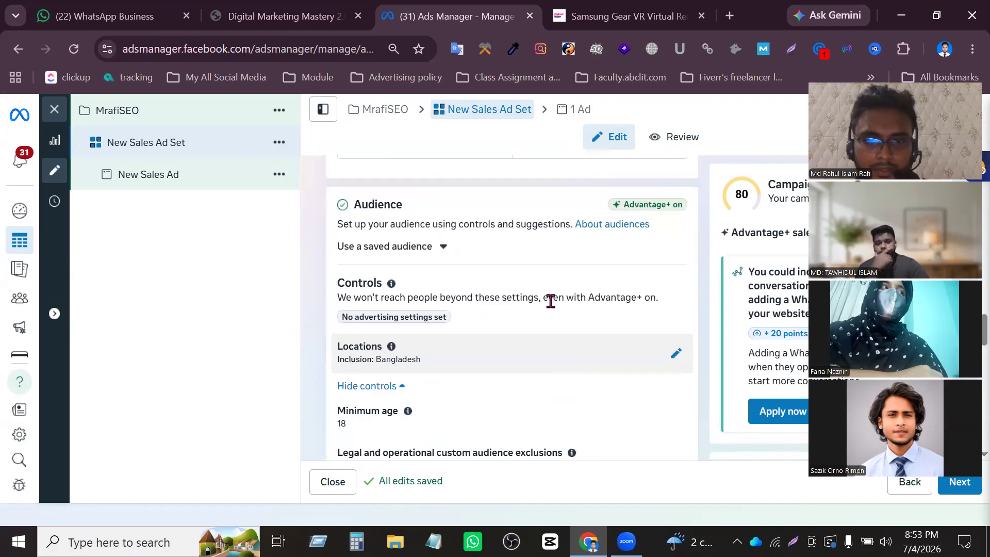
{"action": "scroll", "coordinate": [621, 298], "scroll_direction": "down", "scroll_amount": 3}
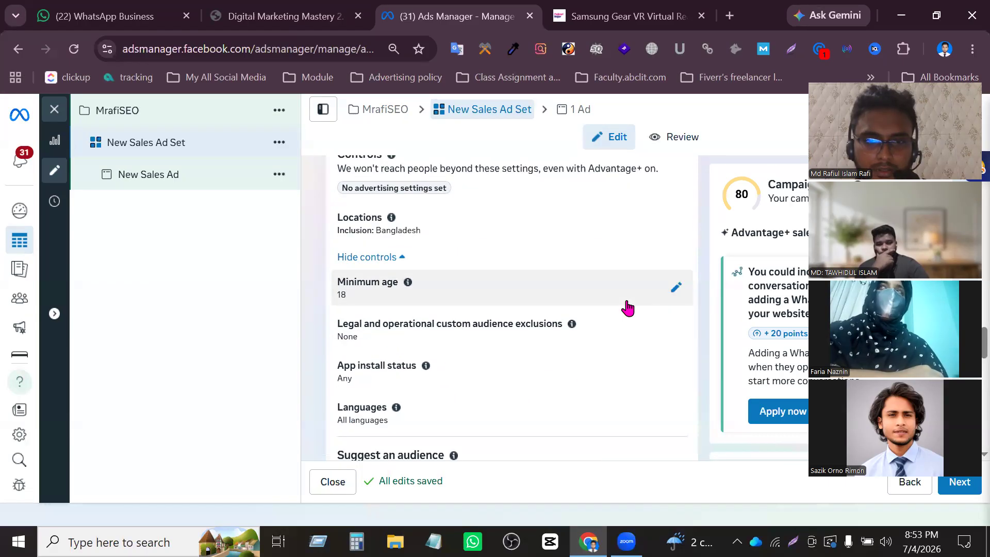
{"action": "scroll", "coordinate": [628, 307], "scroll_direction": "down", "scroll_amount": 3}
{"action": "scroll", "coordinate": [605, 336], "scroll_direction": "down", "scroll_amount": 3}
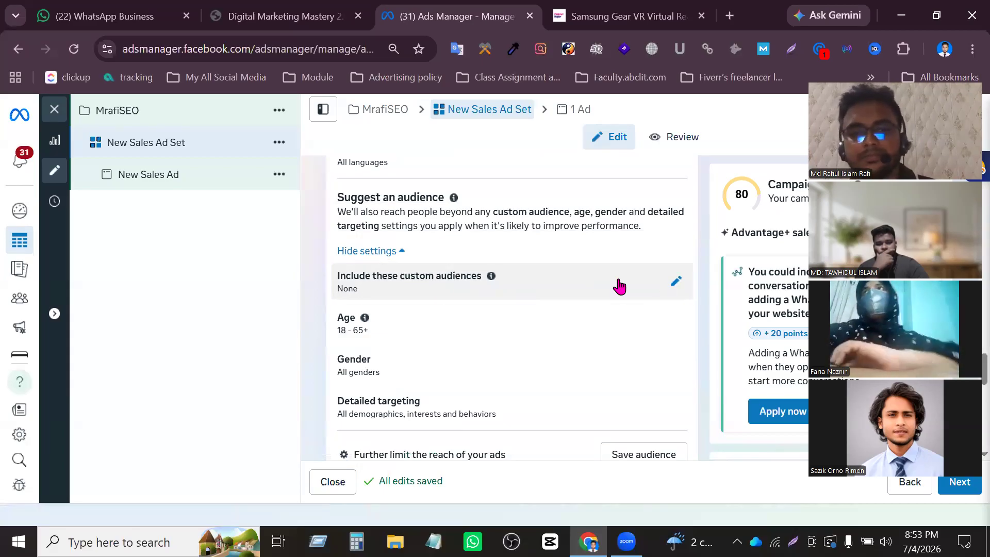
{"action": "scroll", "coordinate": [491, 271], "scroll_direction": "up", "scroll_amount": 7}
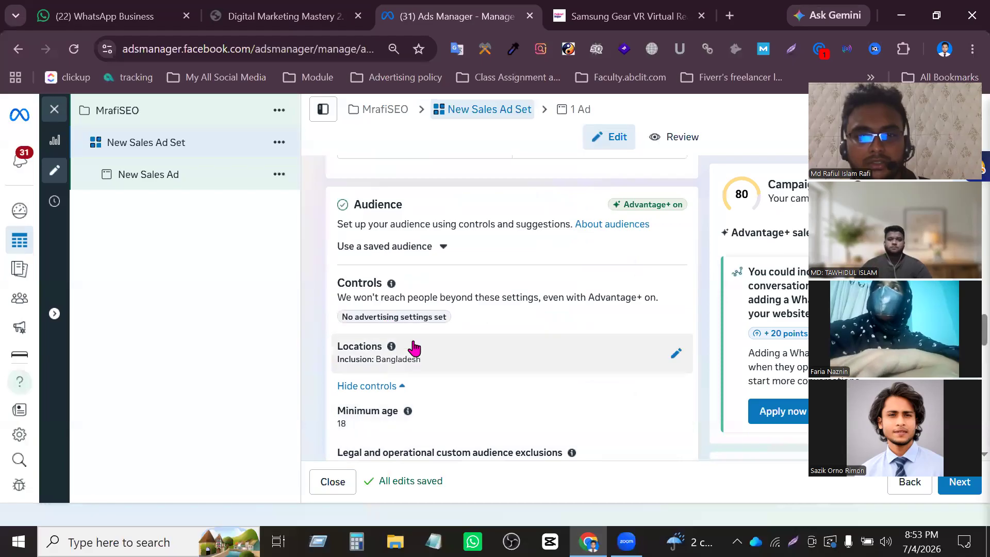
Collapse and re-expand the audience controls and the suggested audience settings to compare the two sections
{"action": "left_click", "coordinate": [405, 386]}
{"action": "left_click", "coordinate": [426, 385]}
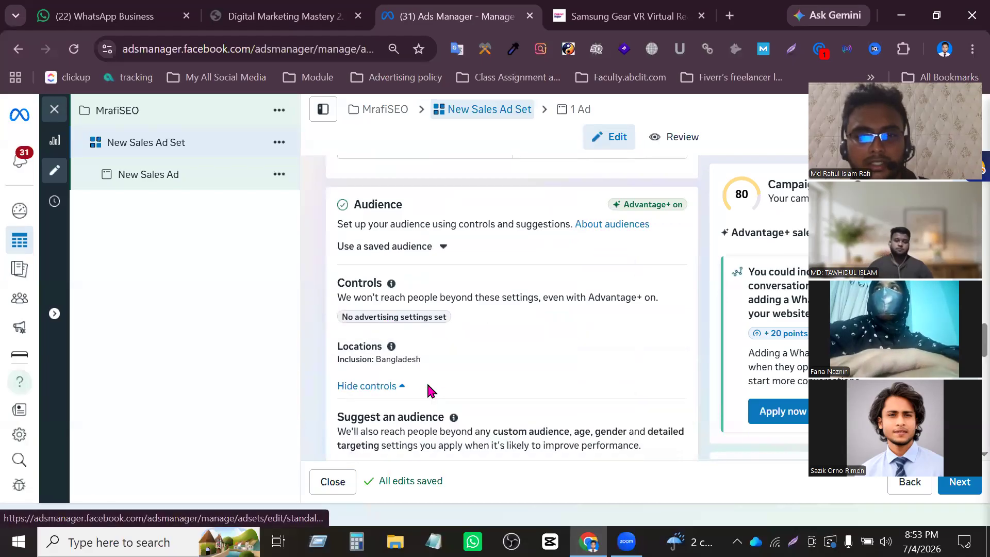
{"action": "scroll", "coordinate": [478, 388], "scroll_direction": "down", "scroll_amount": 5}
{"action": "scroll", "coordinate": [478, 371], "scroll_direction": "down", "scroll_amount": 3}
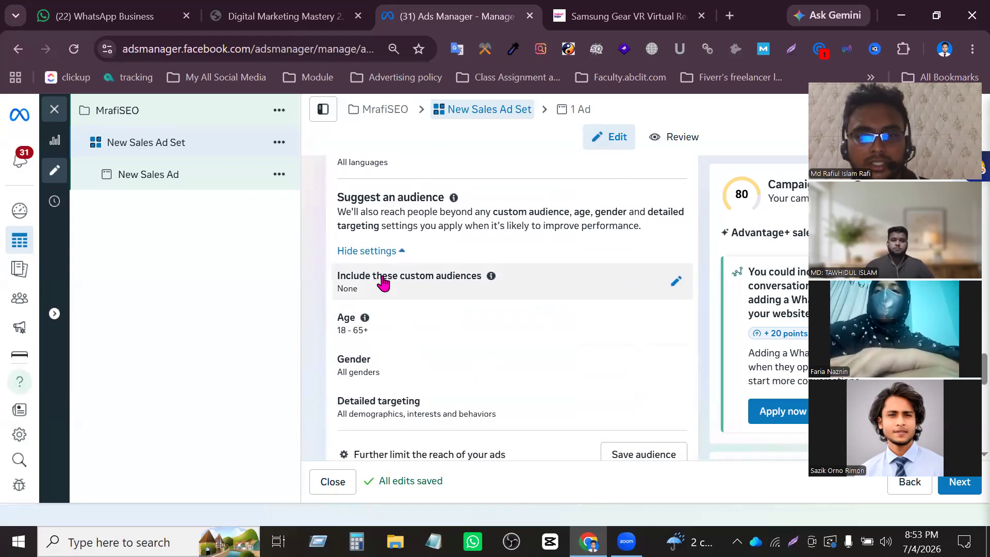
{"action": "left_click", "coordinate": [381, 251]}
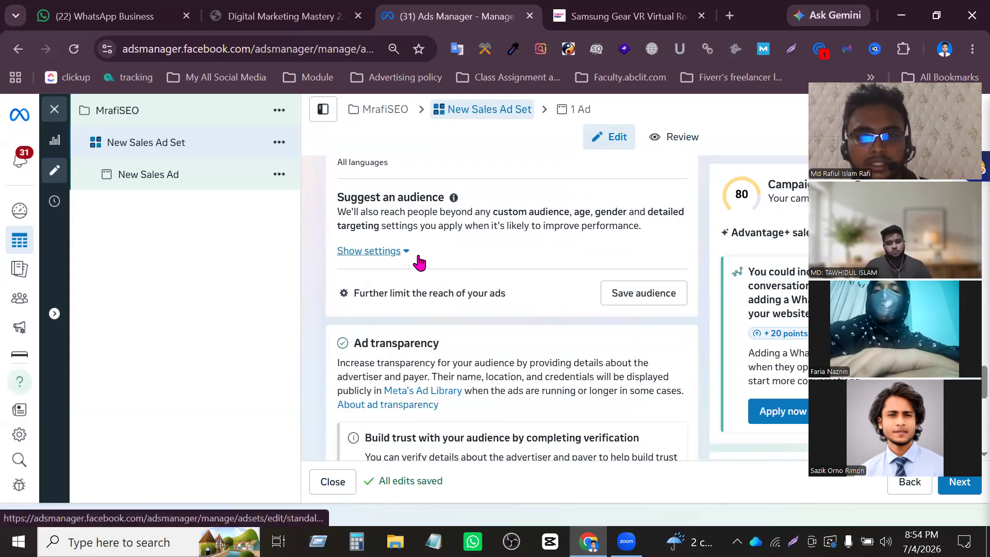
{"action": "left_click", "coordinate": [399, 252]}
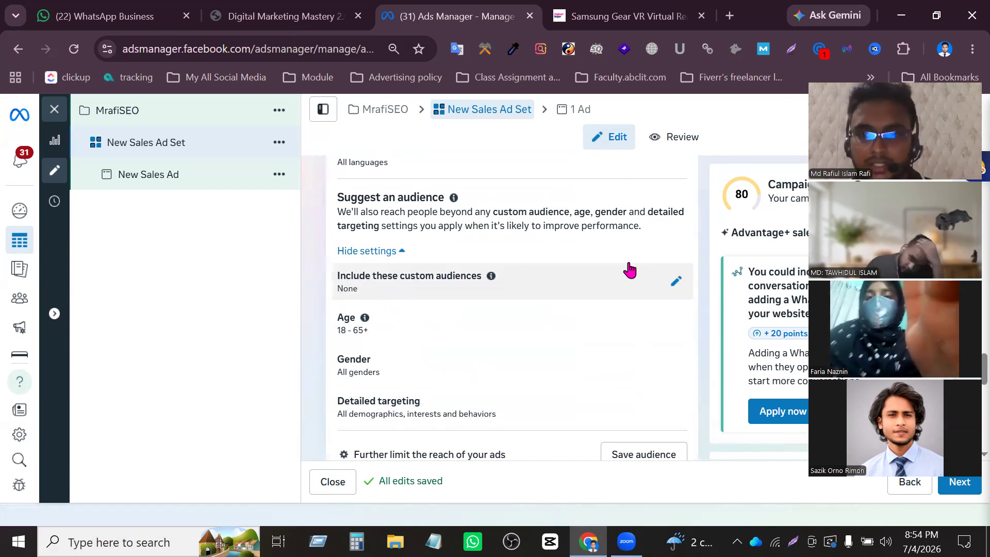
Start a new website custom audience for the ad set's included audiences, keeping batch 35 and 36 as its source
{"action": "left_click", "coordinate": [675, 284]}
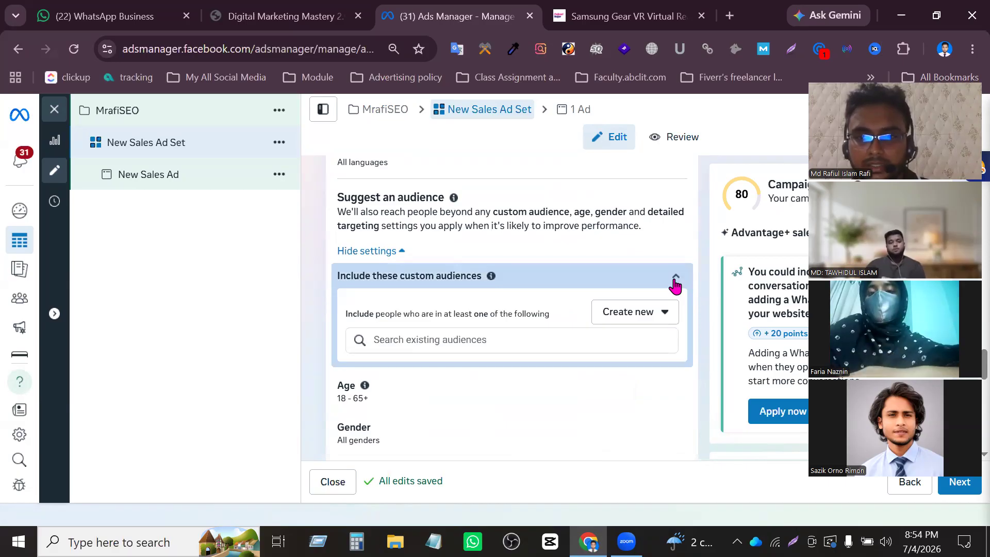
{"action": "left_click", "coordinate": [641, 317]}
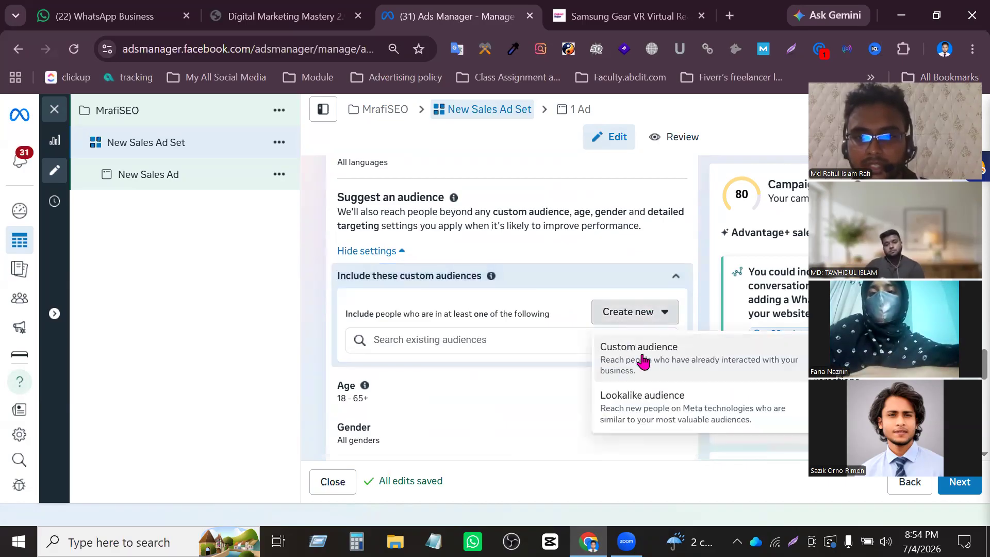
{"action": "left_click", "coordinate": [669, 354]}
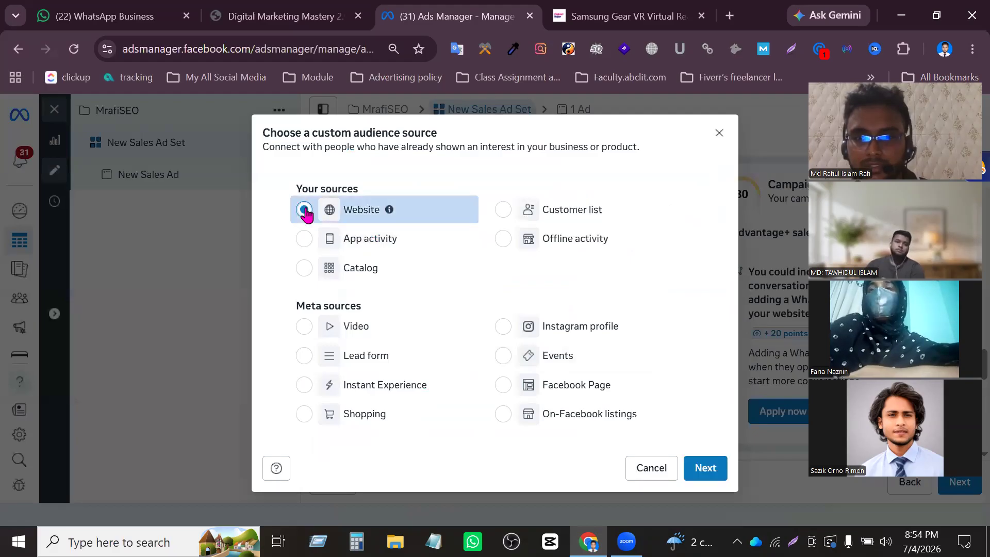
{"action": "key", "text": "Return"}
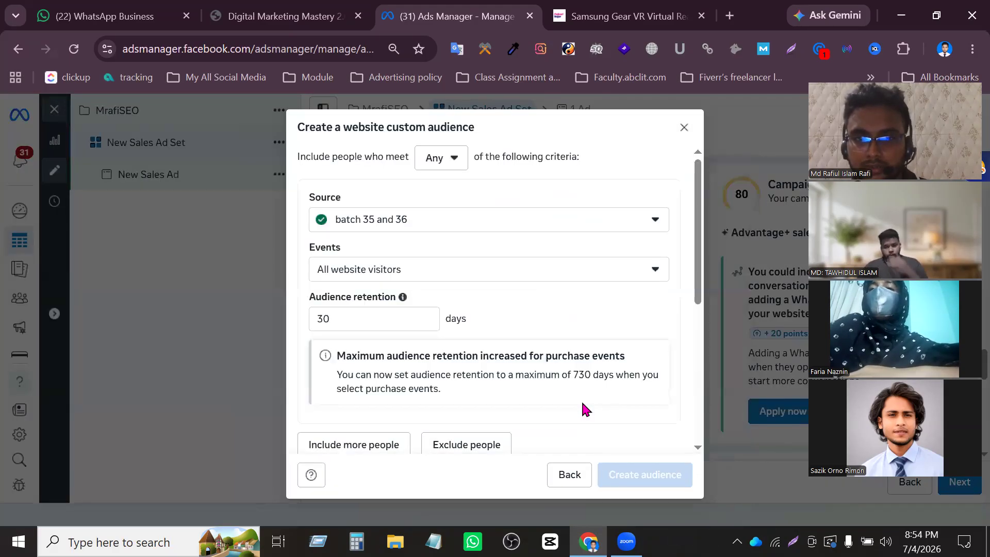
{"action": "left_click", "coordinate": [439, 216]}
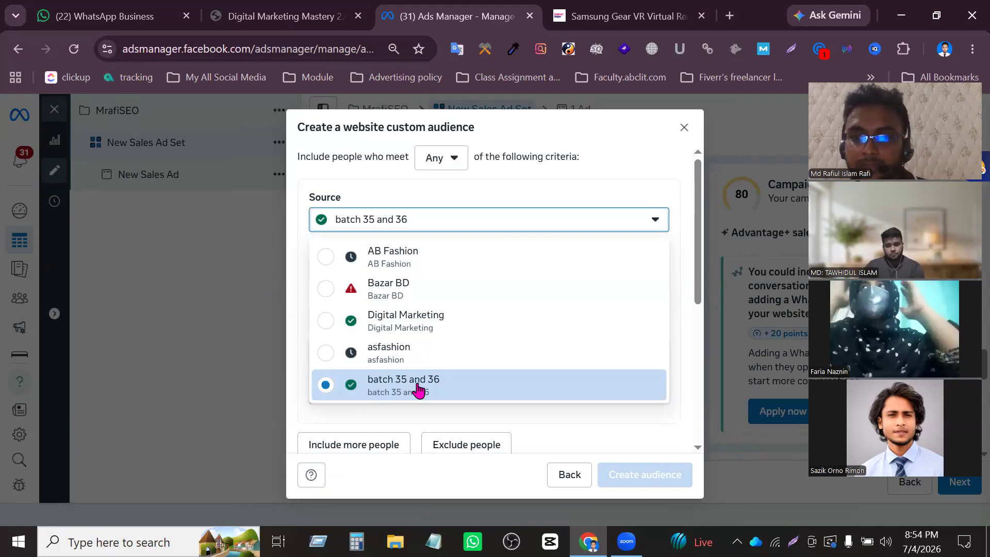
{"action": "left_click", "coordinate": [361, 387]}
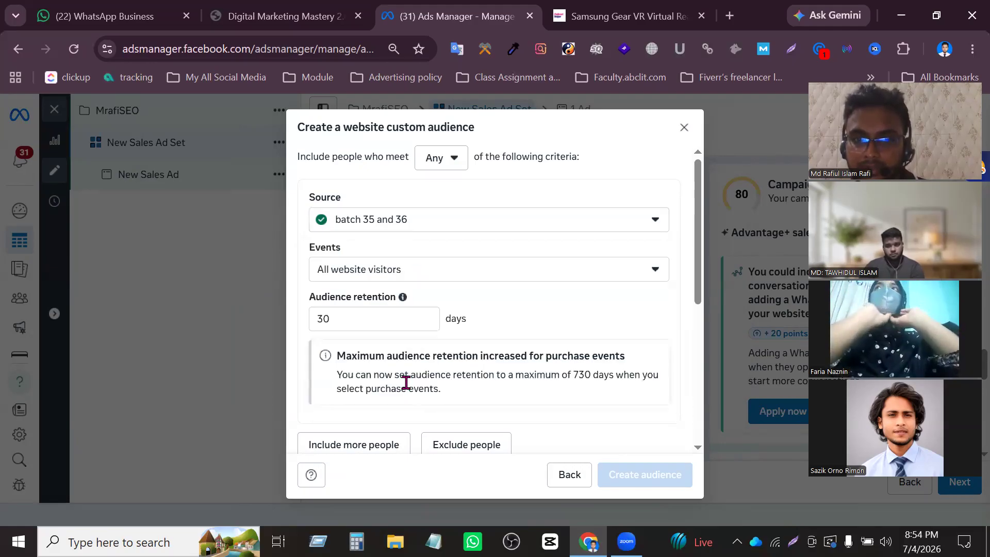
Base the new website audience on the PageView event and set its audience retention to 40 days
{"action": "left_click", "coordinate": [617, 273]}
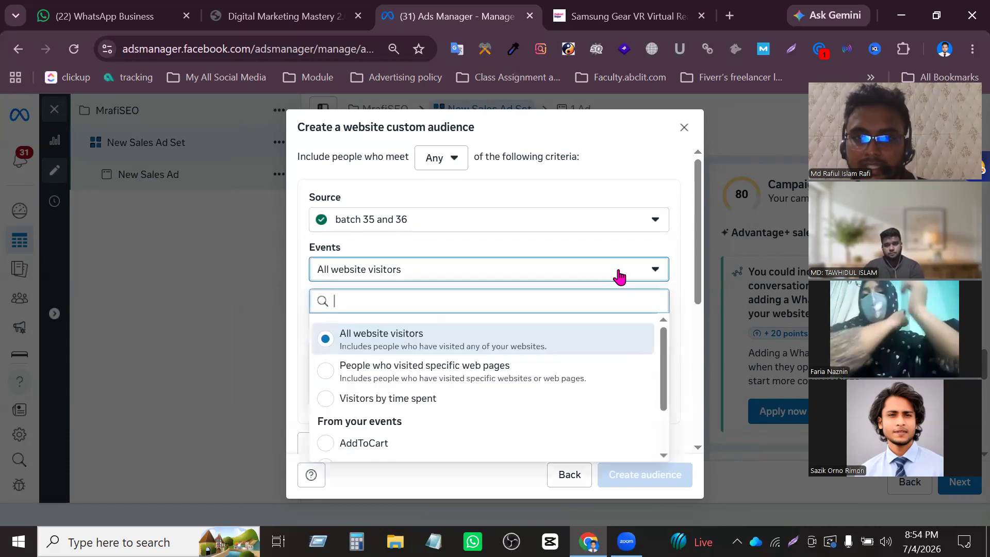
{"action": "scroll", "coordinate": [464, 422], "scroll_direction": "down", "scroll_amount": 1}
{"action": "scroll", "coordinate": [460, 407], "scroll_direction": "up", "scroll_amount": 2}
{"action": "scroll", "coordinate": [460, 400], "scroll_direction": "down", "scroll_amount": 2}
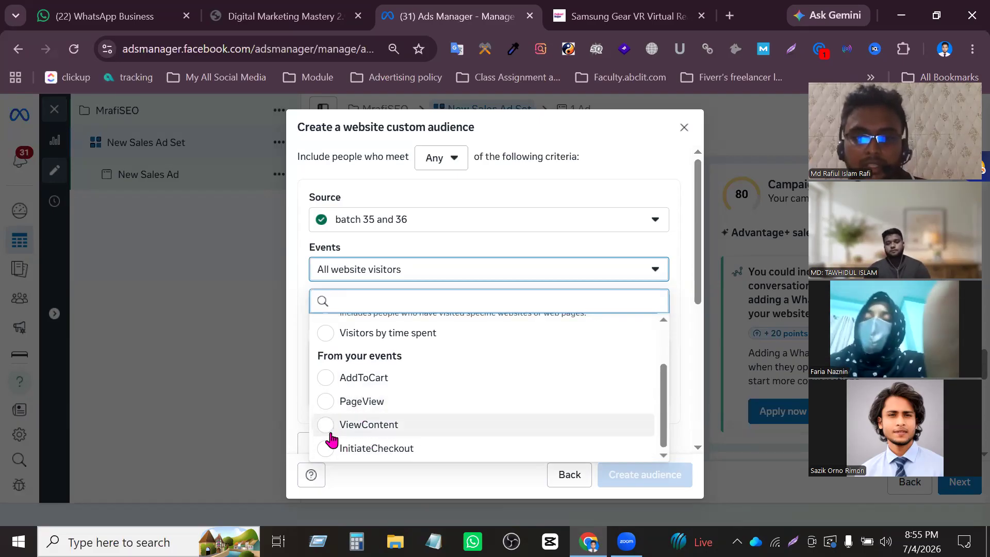
{"action": "left_click", "coordinate": [328, 407]}
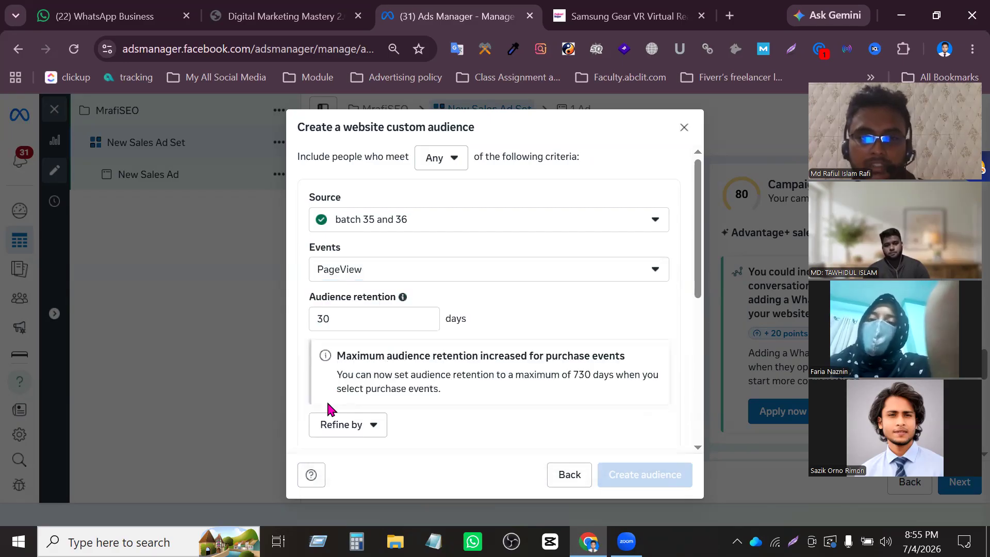
{"action": "left_click_drag", "start_coordinate": [354, 322], "coordinate": [285, 315]}
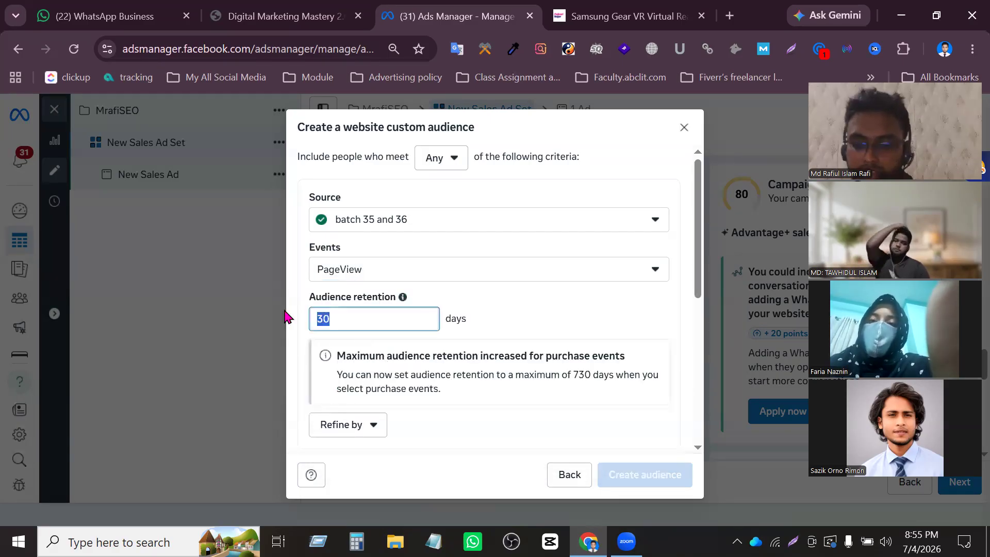
{"action": "type", "text": "40"}
{"action": "left_click", "coordinate": [522, 313]}
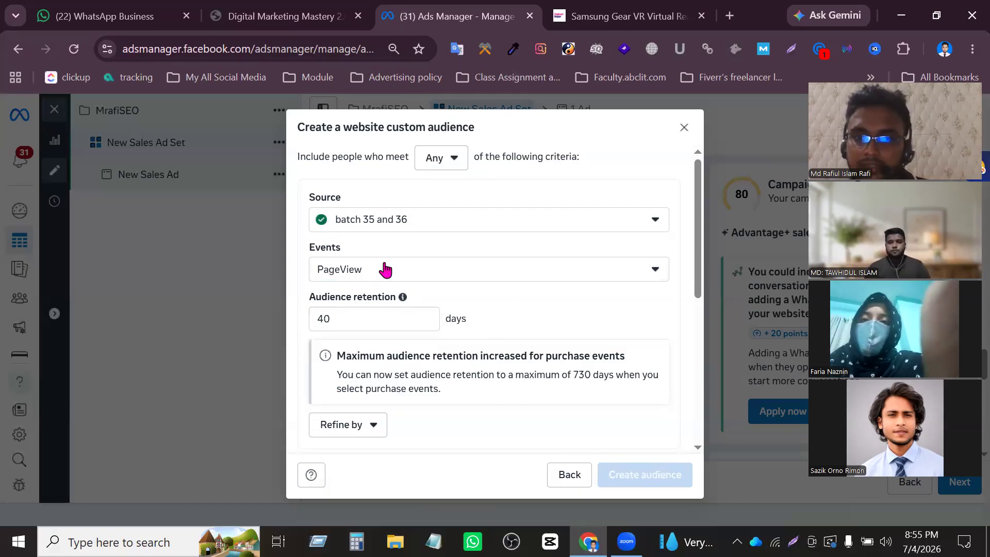
Review the selectable website events and the audience retention setting, keeping PageView as the chosen event
{"action": "left_click", "coordinate": [407, 279]}
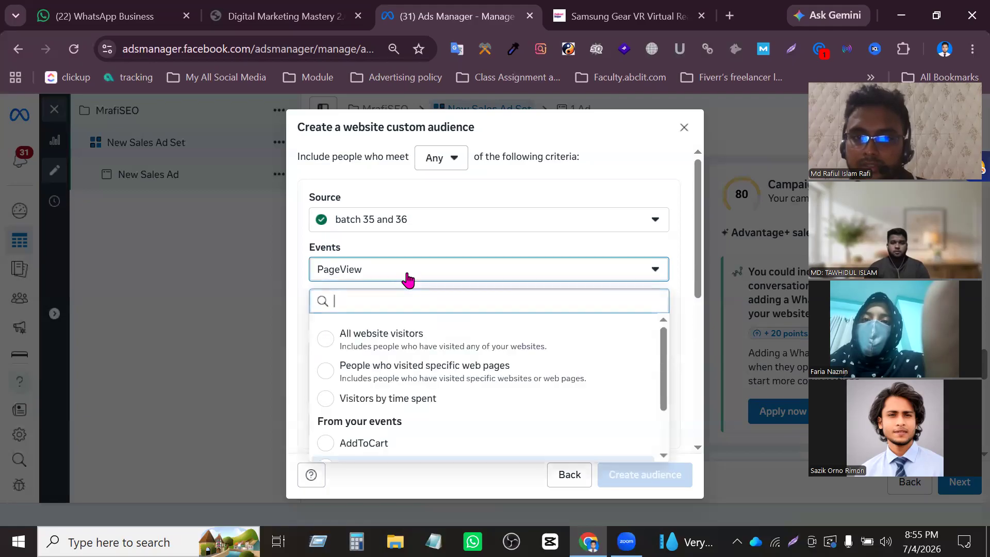
{"action": "scroll", "coordinate": [407, 400], "scroll_direction": "down", "scroll_amount": 1}
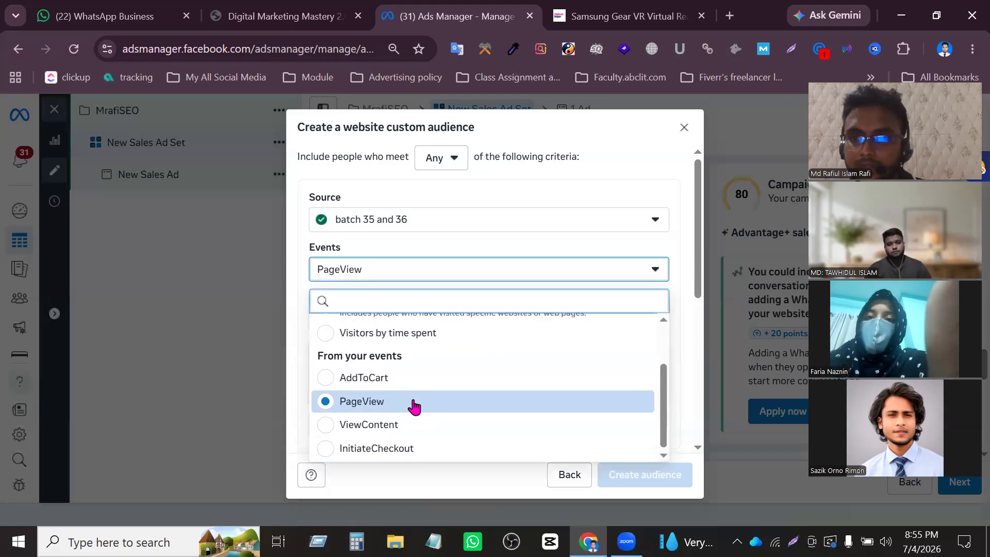
{"action": "left_click", "coordinate": [414, 407]}
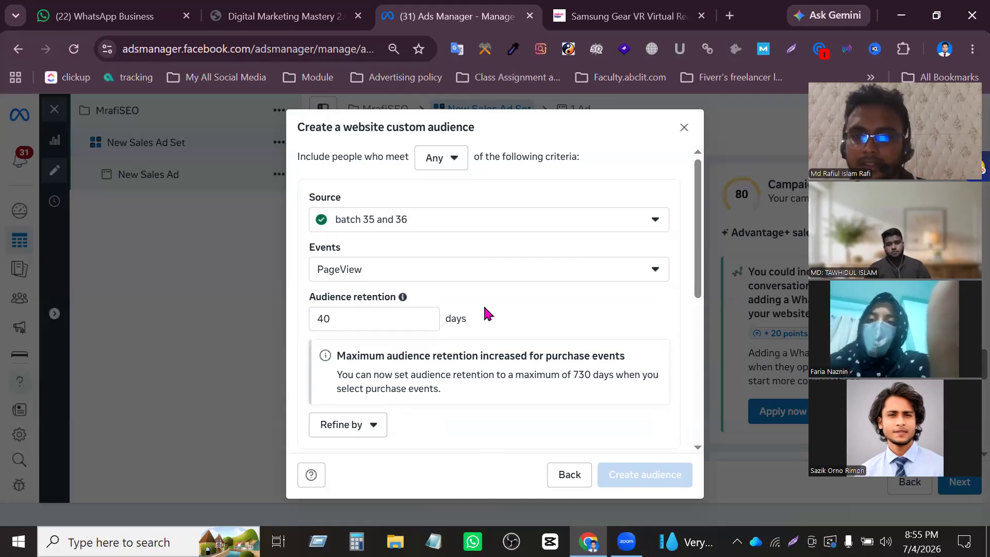
{"action": "left_click", "coordinate": [482, 272]}
{"action": "left_click", "coordinate": [404, 273]}
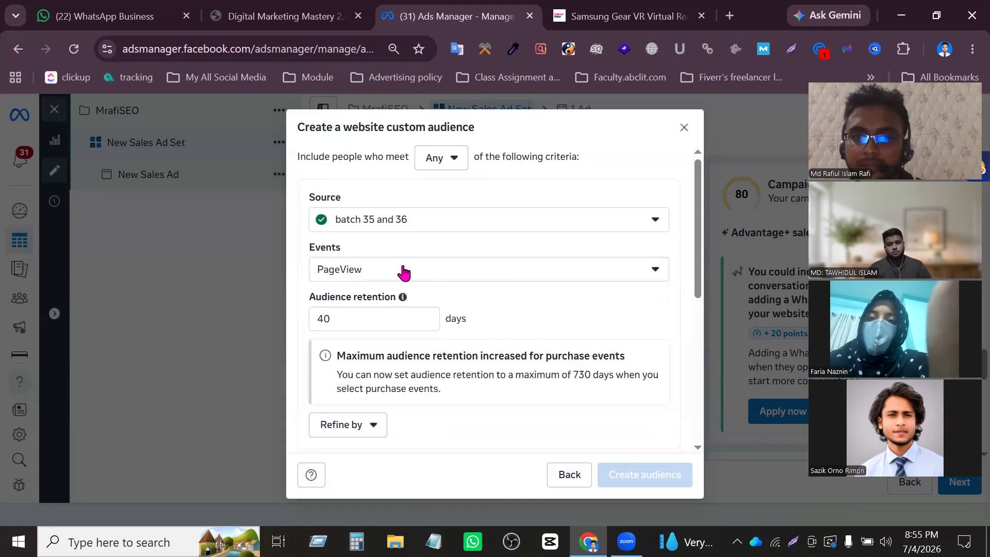
{"action": "left_click", "coordinate": [478, 269]}
{"action": "scroll", "coordinate": [361, 433], "scroll_direction": "down", "scroll_amount": 1}
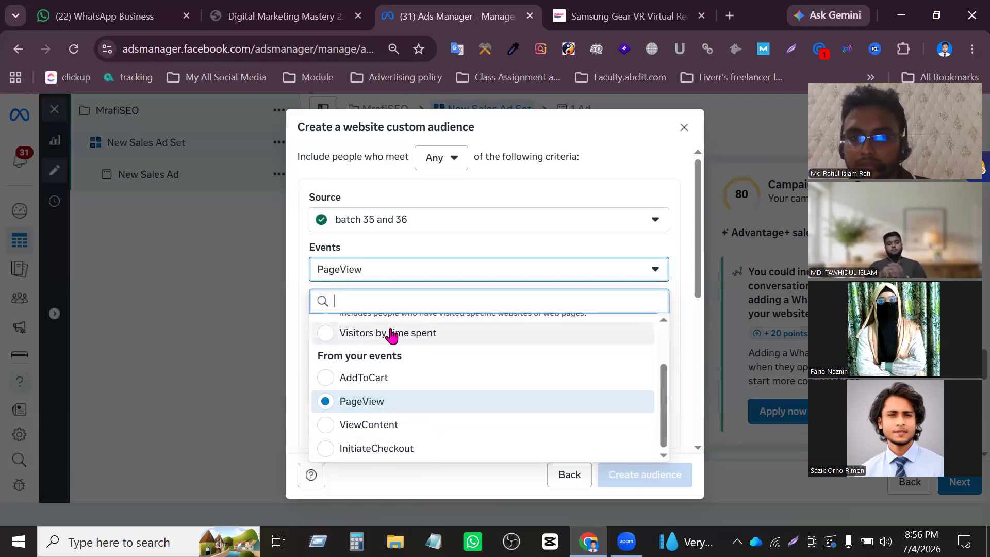
{"action": "left_click", "coordinate": [343, 406]}
{"action": "left_click", "coordinate": [332, 322]}
{"action": "double_click", "coordinate": [315, 328]}
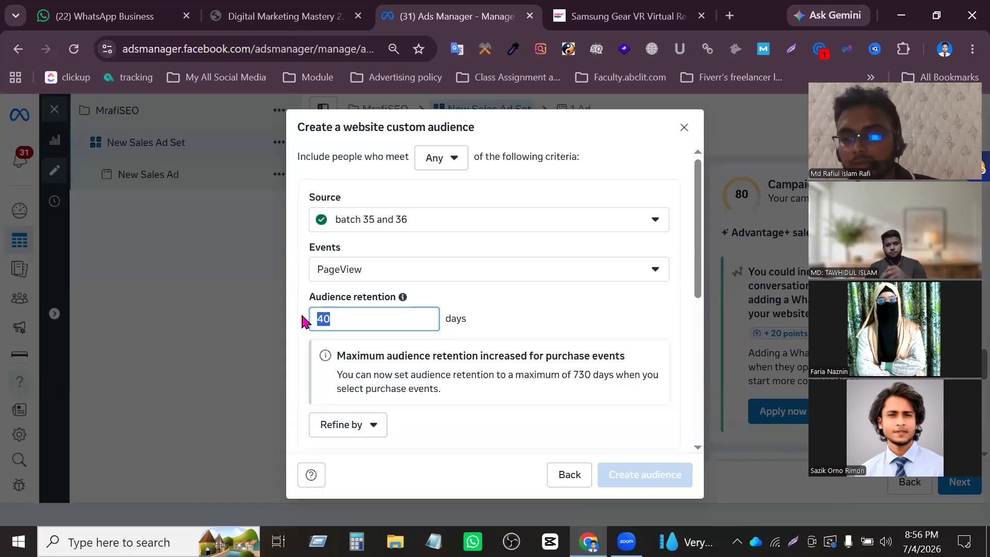
{"action": "left_click", "coordinate": [354, 323]}
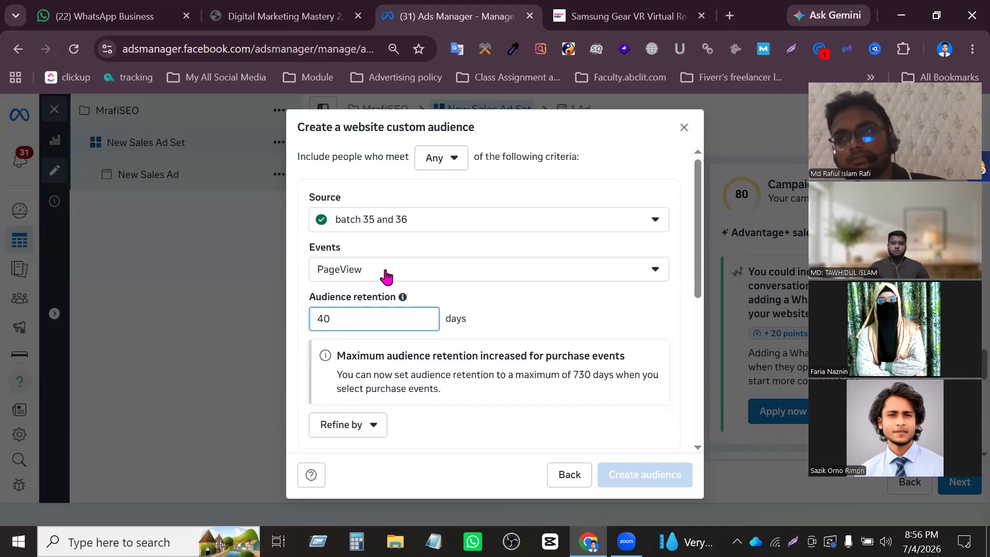
{"action": "left_click", "coordinate": [494, 311]}
Name the website custom audience "batch 36", create it and close the audience creation dialog
{"action": "scroll", "coordinate": [536, 320], "scroll_direction": "down", "scroll_amount": 6}
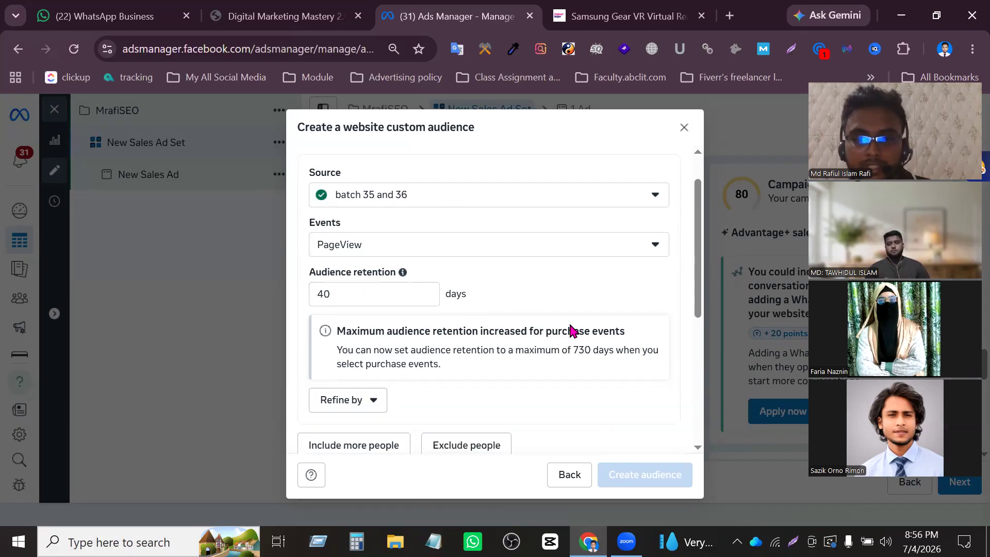
{"action": "left_click", "coordinate": [367, 226]}
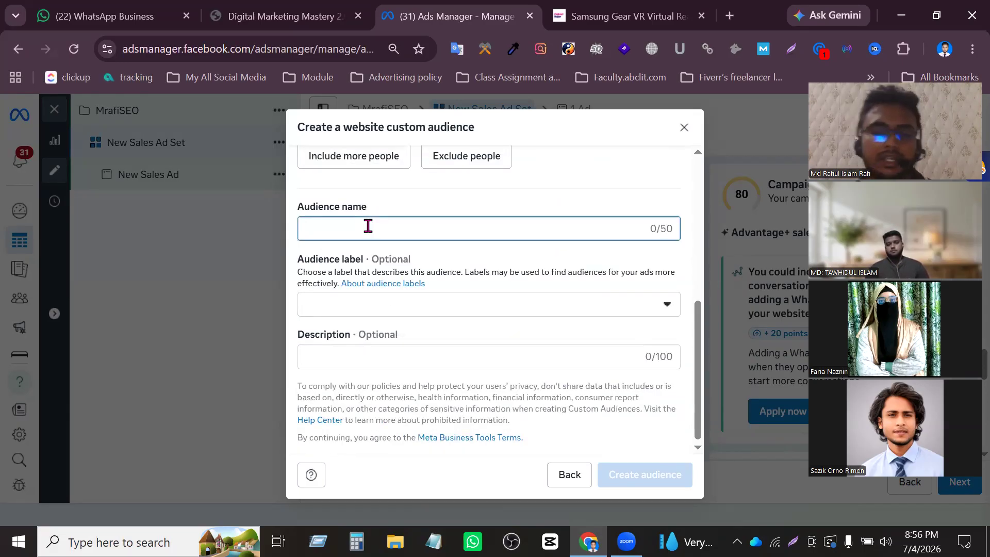
{"action": "type", "text": "batch 36"}
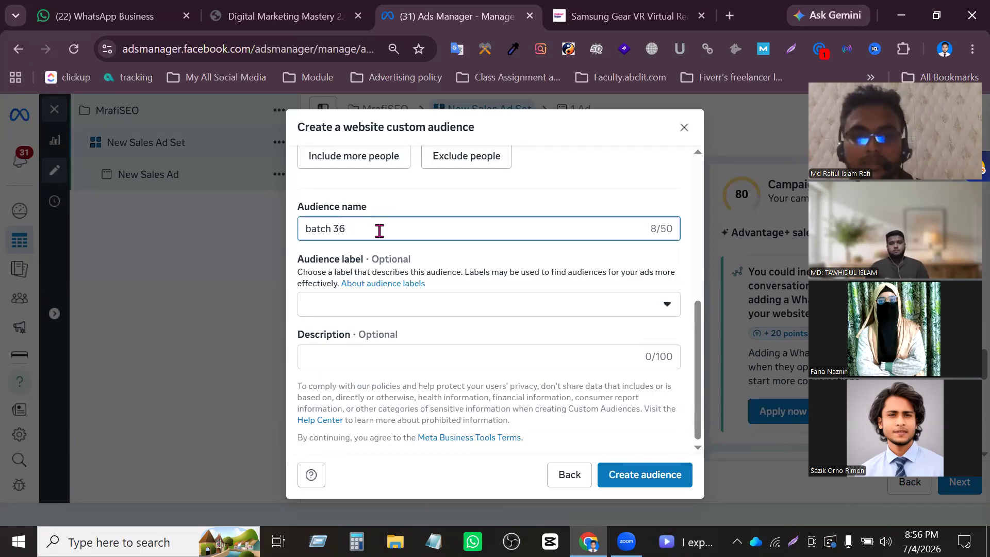
{"action": "scroll", "coordinate": [479, 320], "scroll_direction": "up", "scroll_amount": 6}
{"action": "scroll", "coordinate": [476, 303], "scroll_direction": "down", "scroll_amount": 6}
{"action": "key", "text": "Return"}
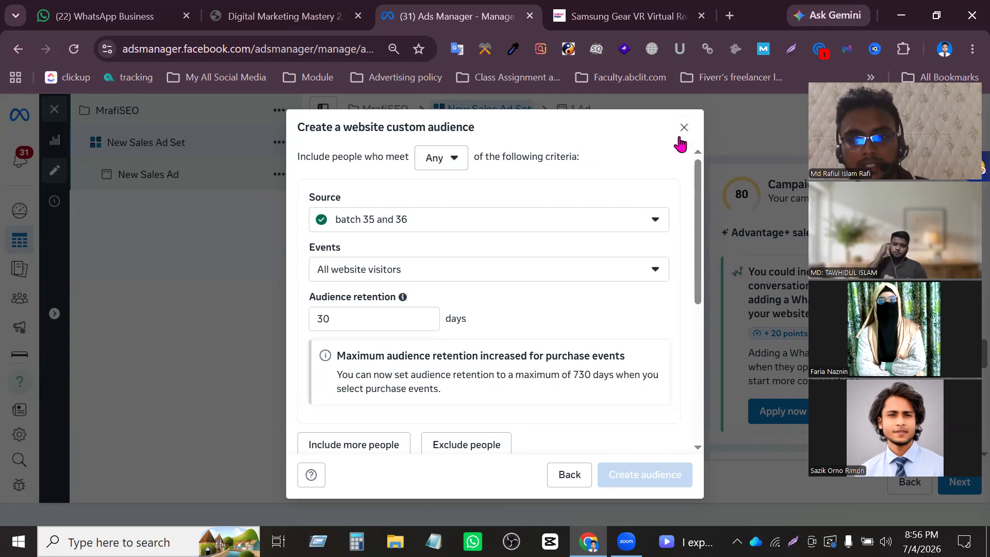
{"action": "left_click", "coordinate": [684, 128]}
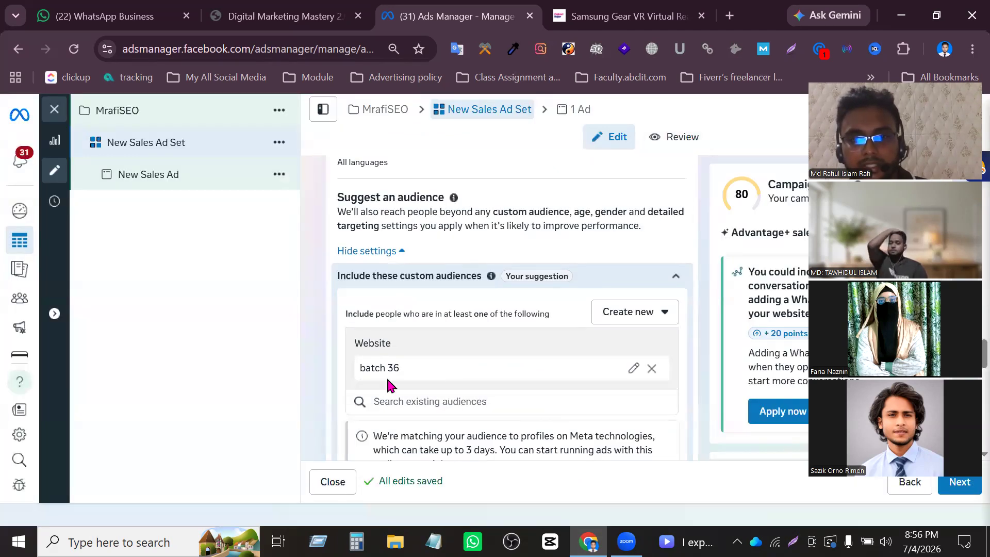
Review the suggested age, gender and detailed targeting settings and the audience types available for a new included audience
{"action": "scroll", "coordinate": [464, 444], "scroll_direction": "down", "scroll_amount": 2}
{"action": "scroll", "coordinate": [433, 319], "scroll_direction": "down", "scroll_amount": 5}
{"action": "scroll", "coordinate": [428, 342], "scroll_direction": "up", "scroll_amount": 1}
{"action": "scroll", "coordinate": [457, 427], "scroll_direction": "up", "scroll_amount": 3}
{"action": "scroll", "coordinate": [420, 365], "scroll_direction": "down", "scroll_amount": 2}
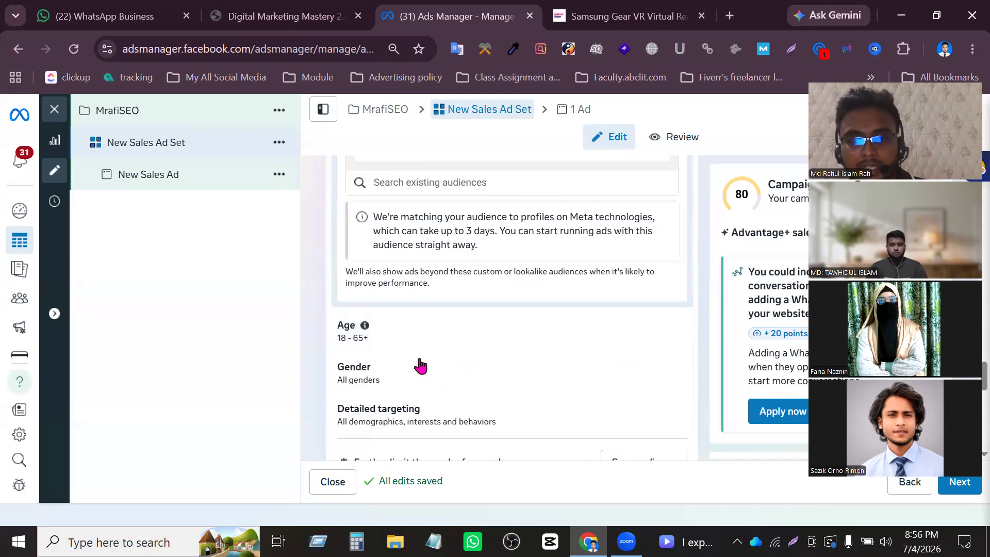
{"action": "scroll", "coordinate": [420, 365], "scroll_direction": "down", "scroll_amount": 1}
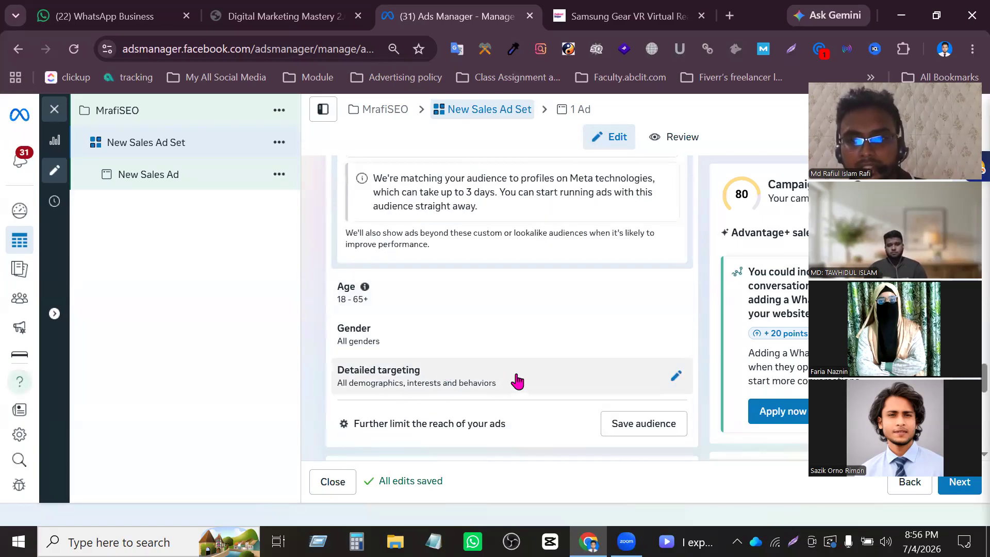
{"action": "scroll", "coordinate": [516, 381], "scroll_direction": "up", "scroll_amount": 6}
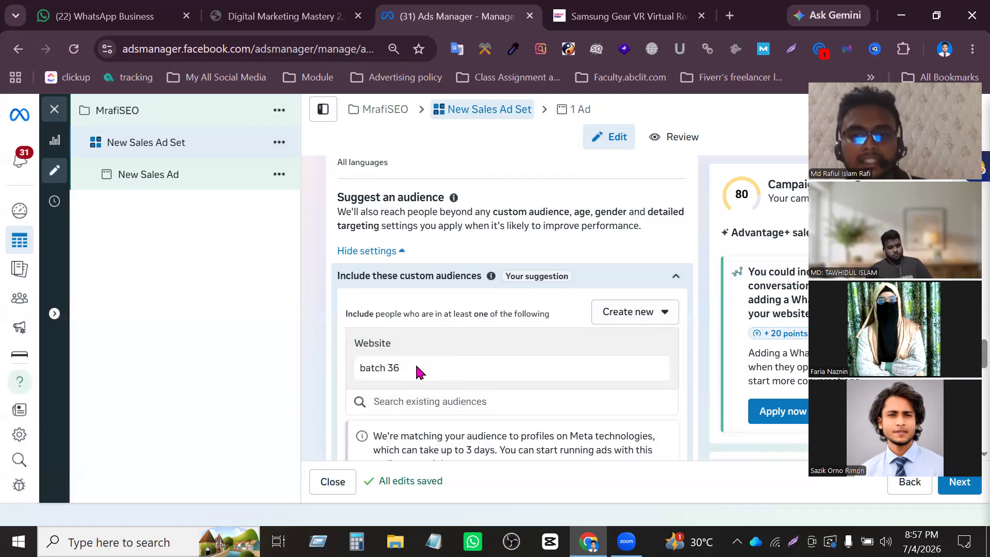
{"action": "left_click", "coordinate": [664, 319]}
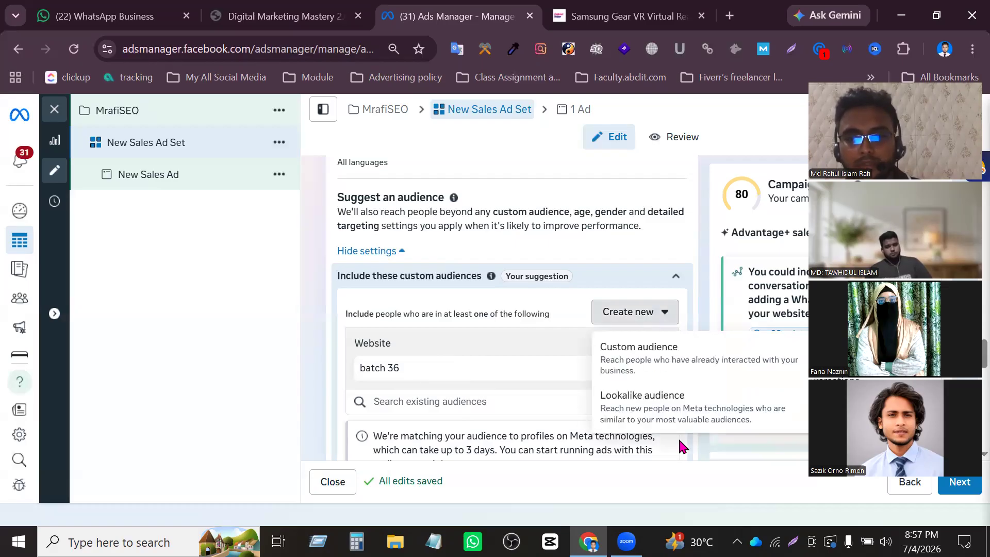
{"action": "left_click", "coordinate": [320, 331]}
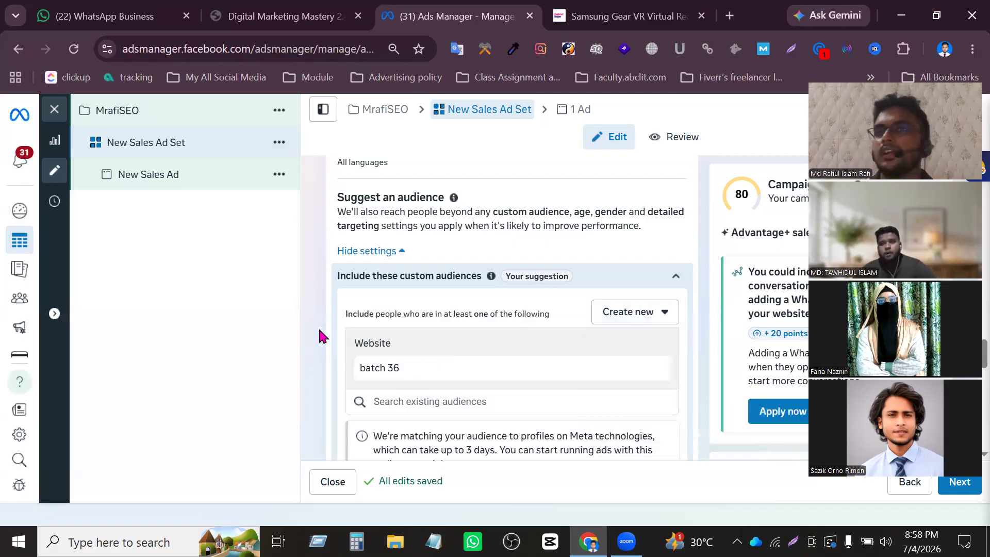
Open the batch 36 audience for editing, examine its customer list, label and name options, and leave without changes
{"action": "mouse_move", "coordinate": [528, 368]}
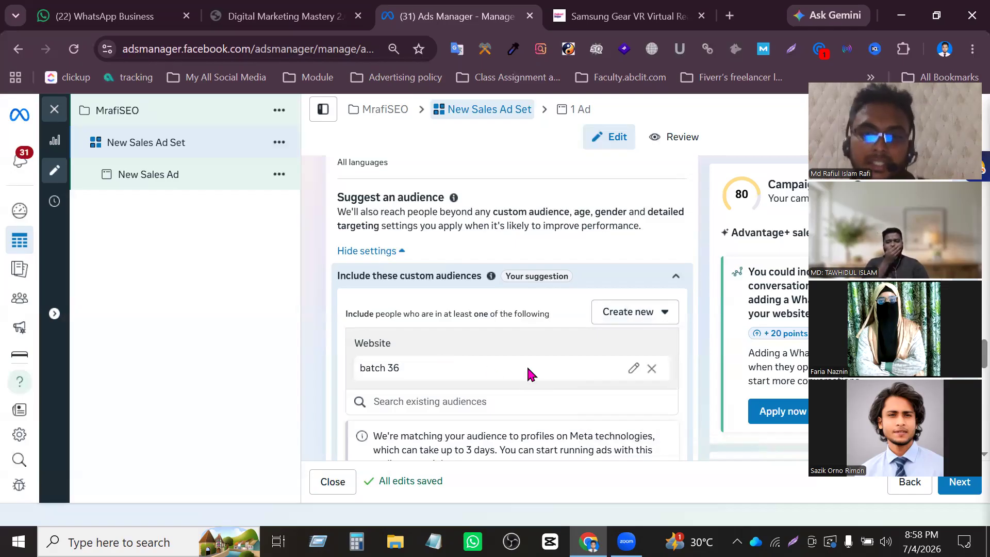
{"action": "left_click", "coordinate": [635, 369]}
{"action": "scroll", "coordinate": [597, 348], "scroll_direction": "down", "scroll_amount": 2}
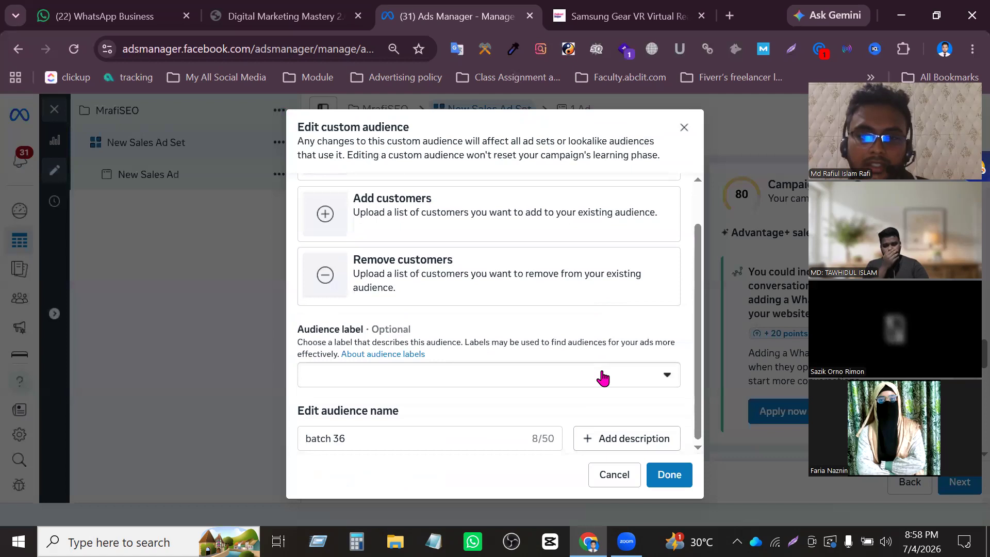
{"action": "scroll", "coordinate": [602, 377], "scroll_direction": "up", "scroll_amount": 2}
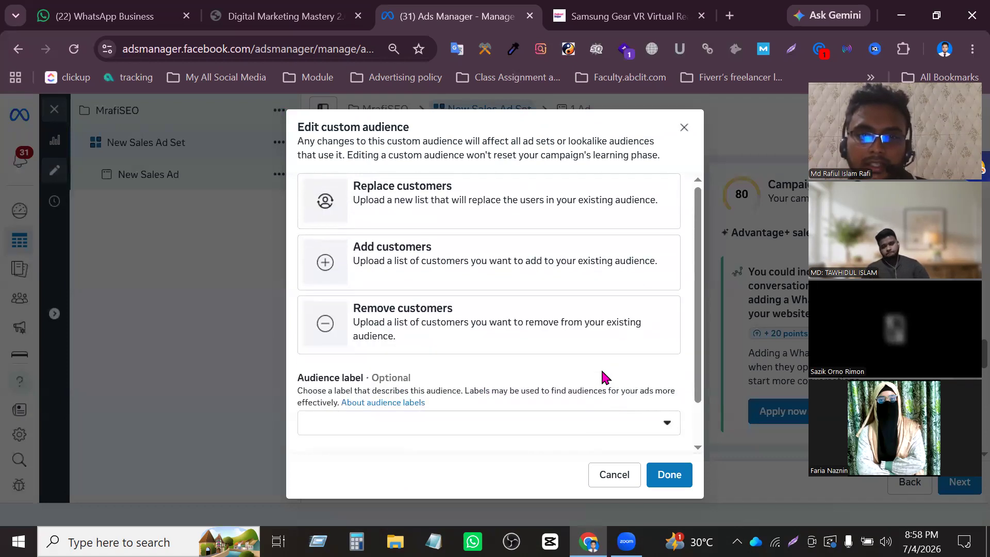
{"action": "scroll", "coordinate": [605, 377], "scroll_direction": "down", "scroll_amount": 1}
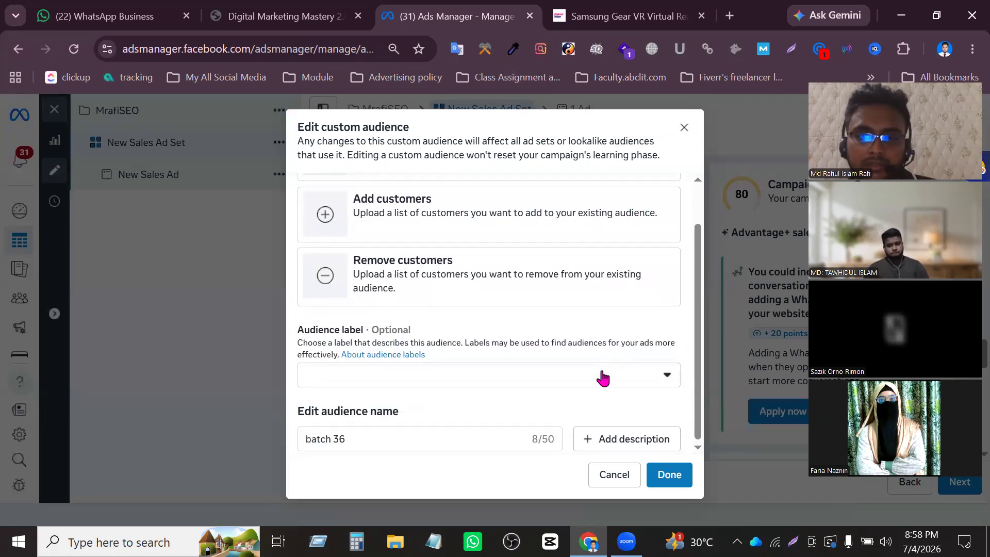
{"action": "left_click", "coordinate": [614, 474]}
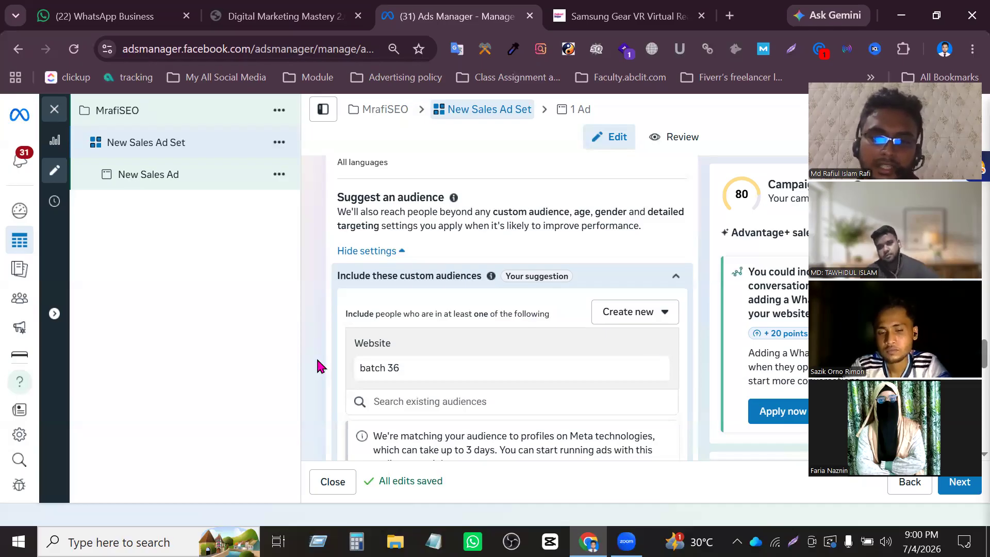
{"action": "left_click_drag", "start_coordinate": [359, 369], "coordinate": [401, 374]}
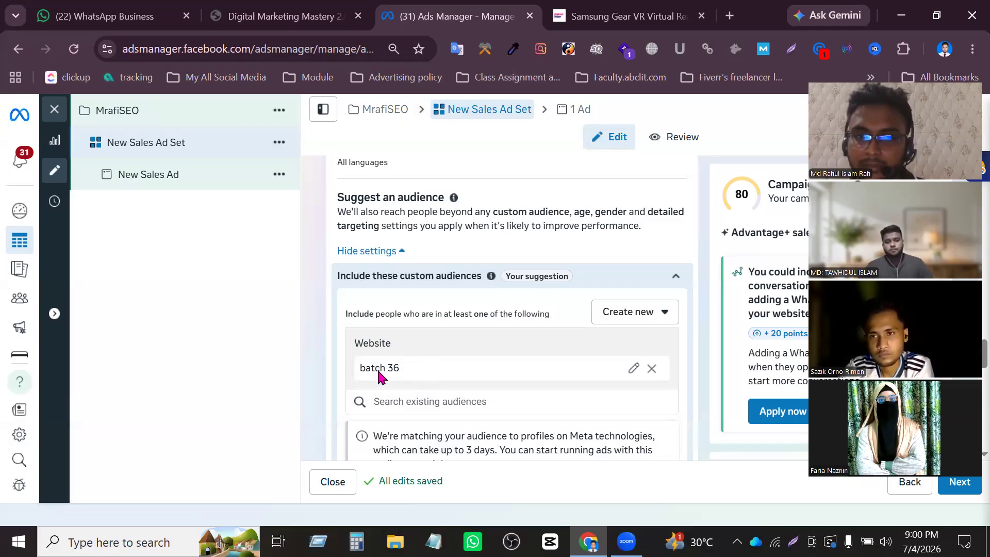
{"action": "left_click_drag", "start_coordinate": [361, 369], "coordinate": [400, 371]}
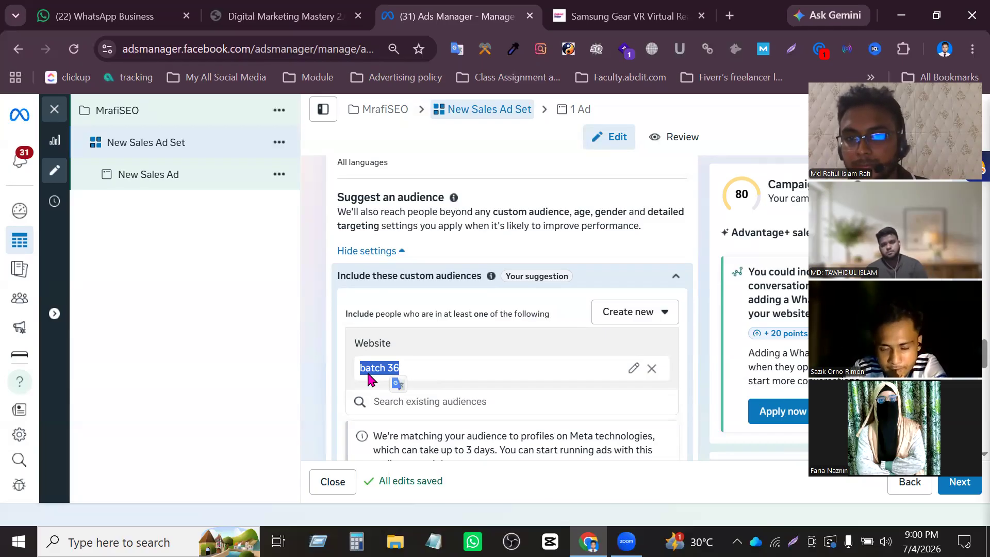
Switch to the store's Samsung Gear VR Virtual Reality Headset page and look through its product details and description
{"action": "key", "text": "ctrl+Tab"}
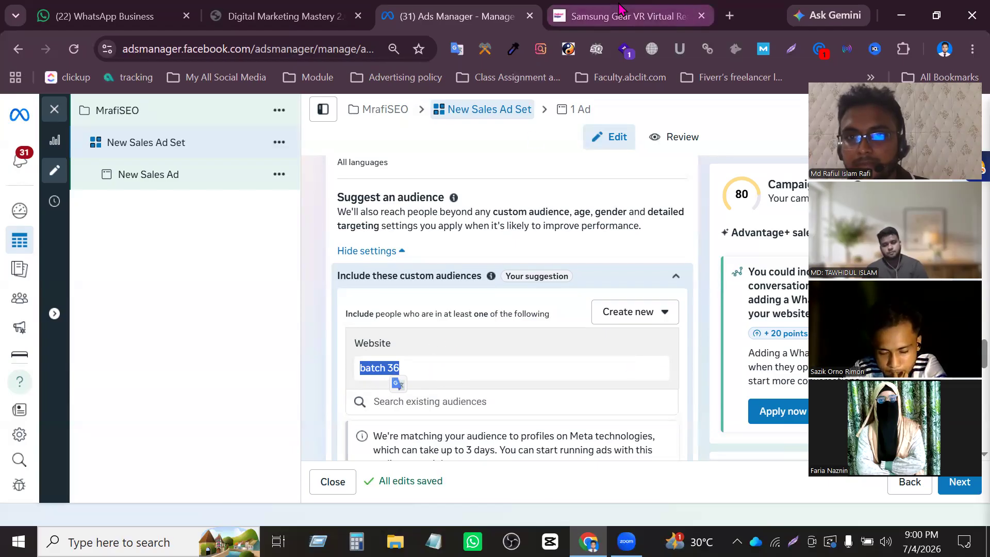
{"action": "scroll", "coordinate": [413, 391], "scroll_direction": "down", "scroll_amount": 15}
{"action": "scroll", "coordinate": [276, 309], "scroll_direction": "up", "scroll_amount": 12}
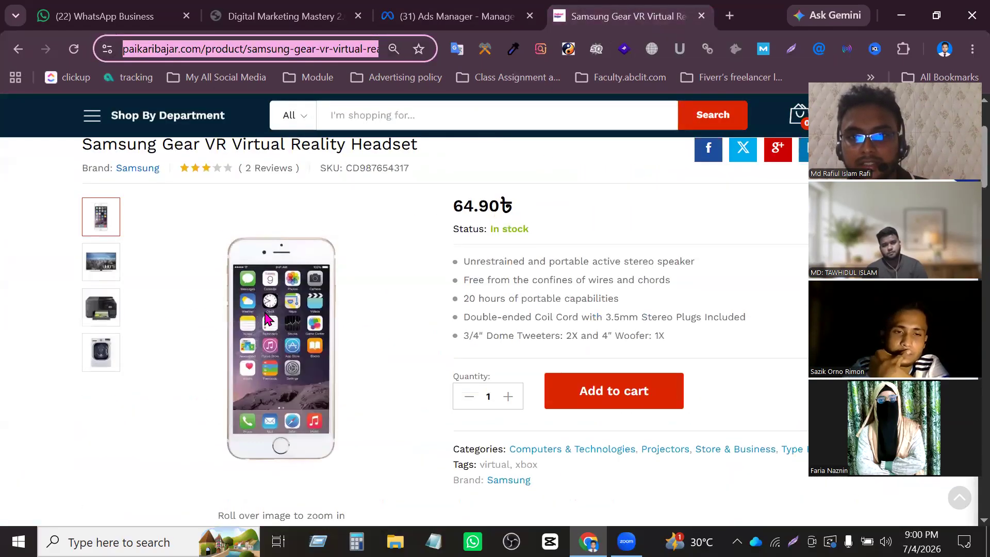
{"action": "left_click", "coordinate": [453, 16]}
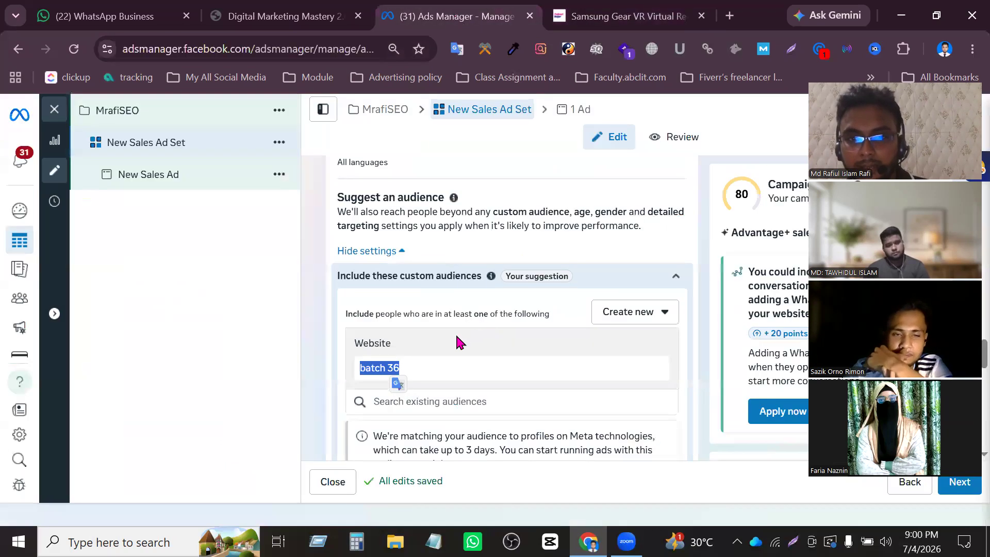
{"action": "left_click", "coordinate": [601, 21]}
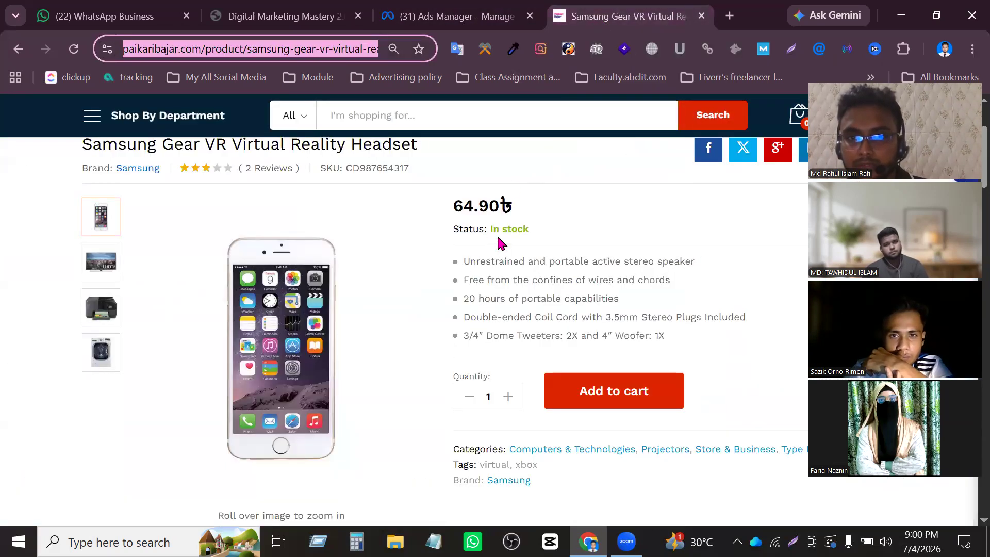
{"action": "scroll", "coordinate": [498, 242], "scroll_direction": "down", "scroll_amount": 7}
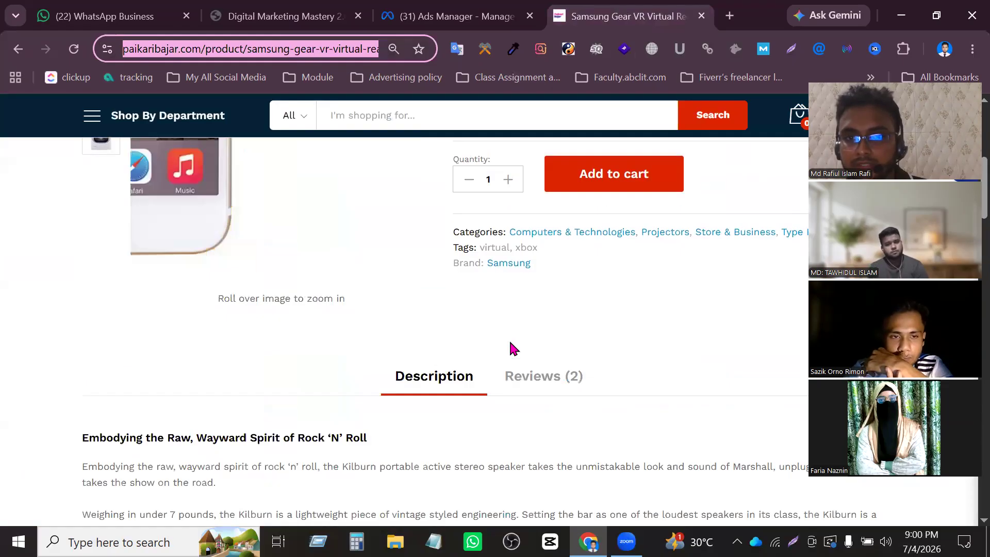
{"action": "scroll", "coordinate": [497, 379], "scroll_direction": "down", "scroll_amount": 15}
{"action": "scroll", "coordinate": [495, 369], "scroll_direction": "up", "scroll_amount": 15}
{"action": "scroll", "coordinate": [503, 350], "scroll_direction": "up", "scroll_amount": 9}
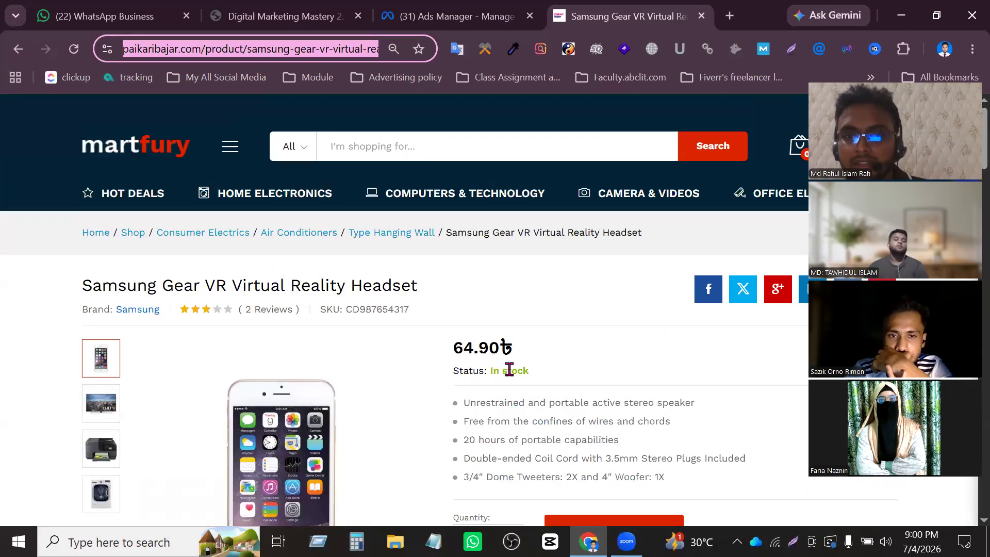
Compare the Samsung Gear VR store page with the ad set's batch 36 audience, and check which new audience types can be created
{"action": "scroll", "coordinate": [509, 369], "scroll_direction": "down", "scroll_amount": 2}
{"action": "left_click", "coordinate": [479, 15]}
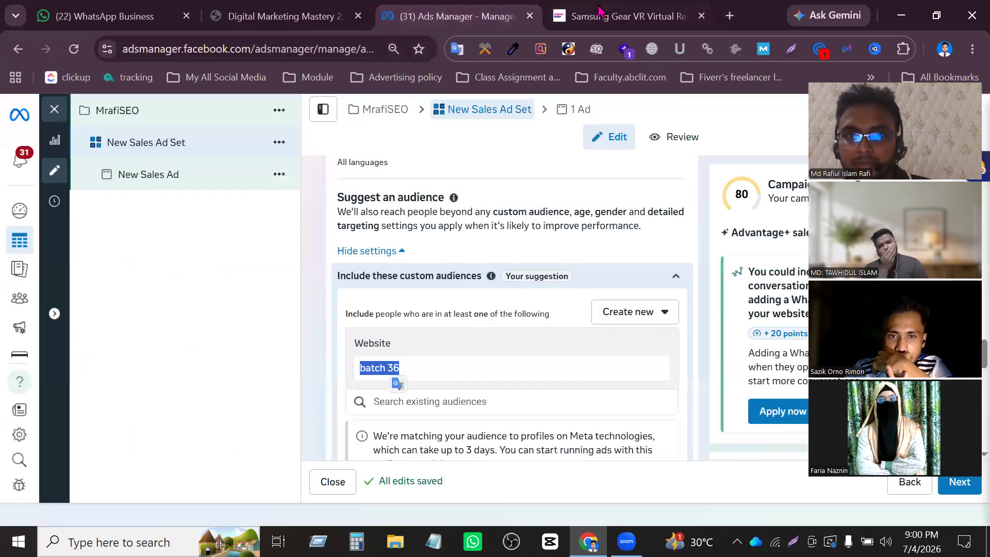
{"action": "left_click", "coordinate": [597, 13]}
{"action": "scroll", "coordinate": [541, 248], "scroll_direction": "up", "scroll_amount": 3}
{"action": "left_click", "coordinate": [478, 19]}
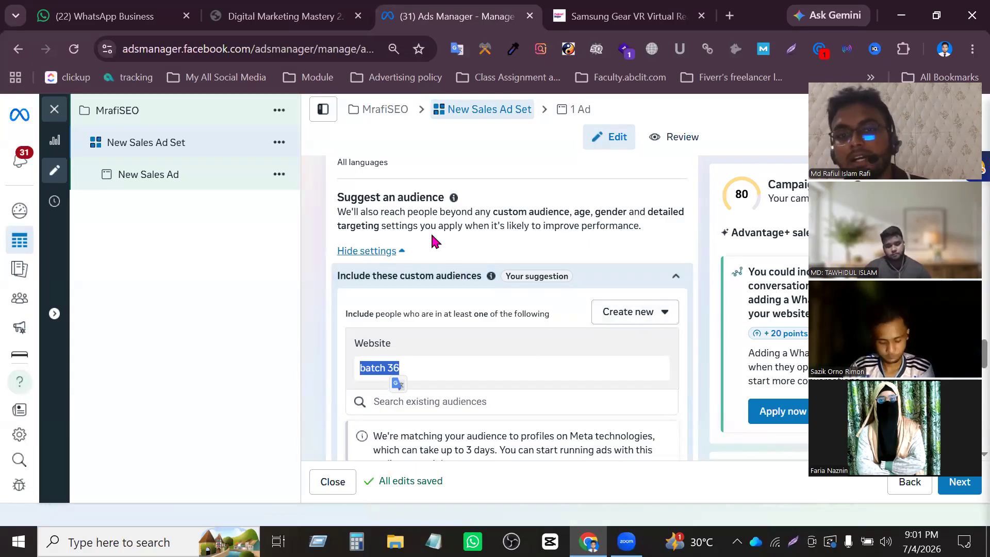
{"action": "left_click", "coordinate": [618, 16]}
{"action": "mouse_move", "coordinate": [457, 193]}
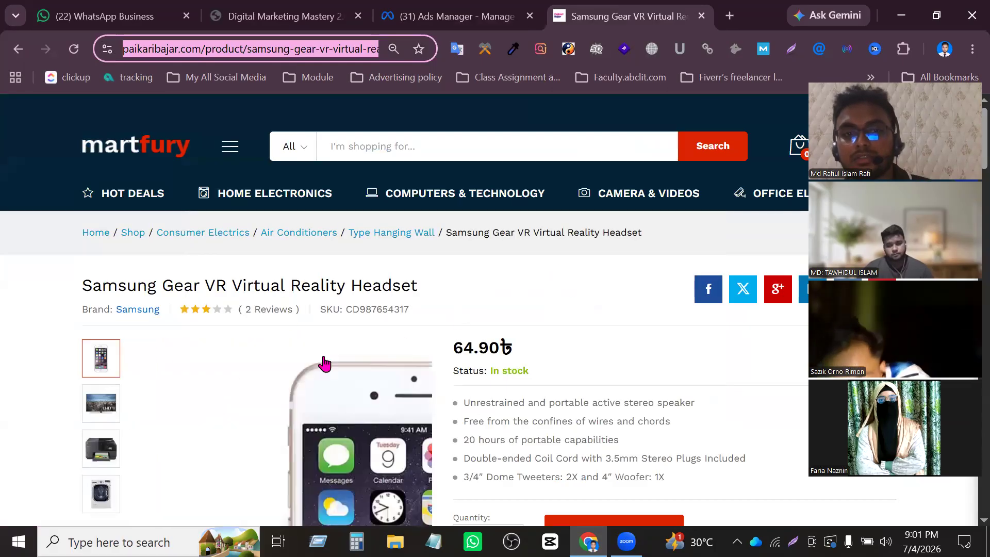
{"action": "left_click", "coordinate": [453, 28]}
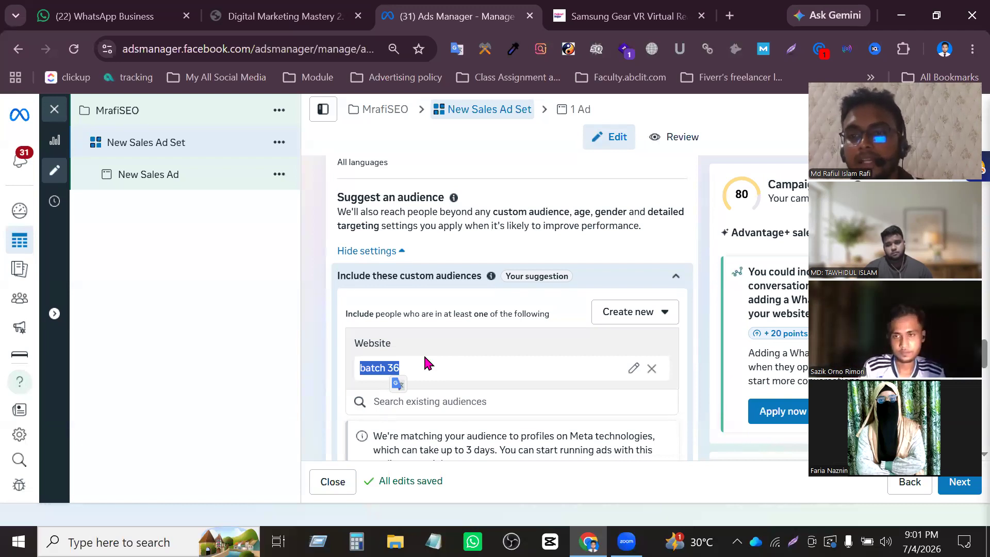
{"action": "left_click", "coordinate": [639, 311]}
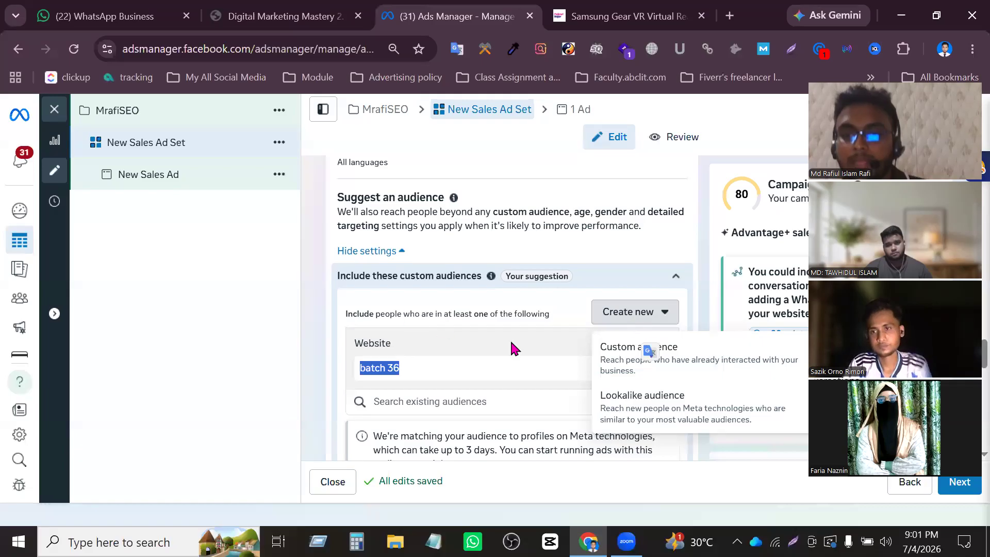
{"action": "left_click", "coordinate": [312, 253]}
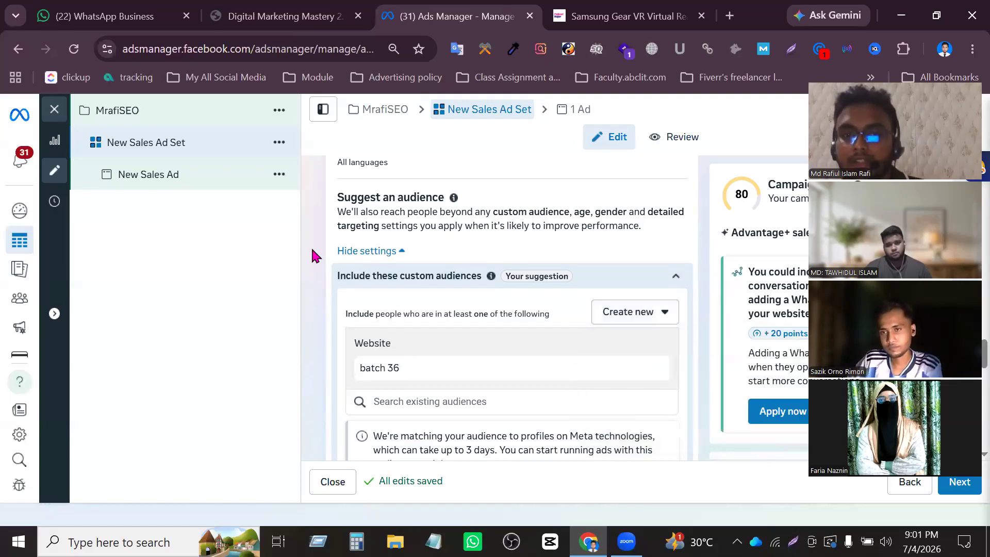
Return to the Samsung Gear VR store page and review its price, feature list, cart option and categories
{"action": "left_click", "coordinate": [629, 12]}
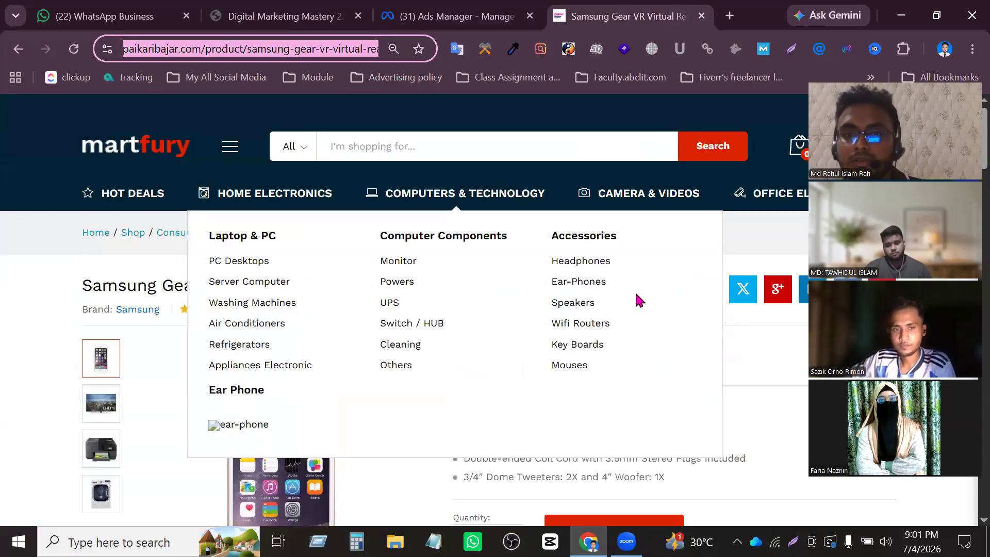
{"action": "scroll", "coordinate": [703, 399], "scroll_direction": "down", "scroll_amount": 5}
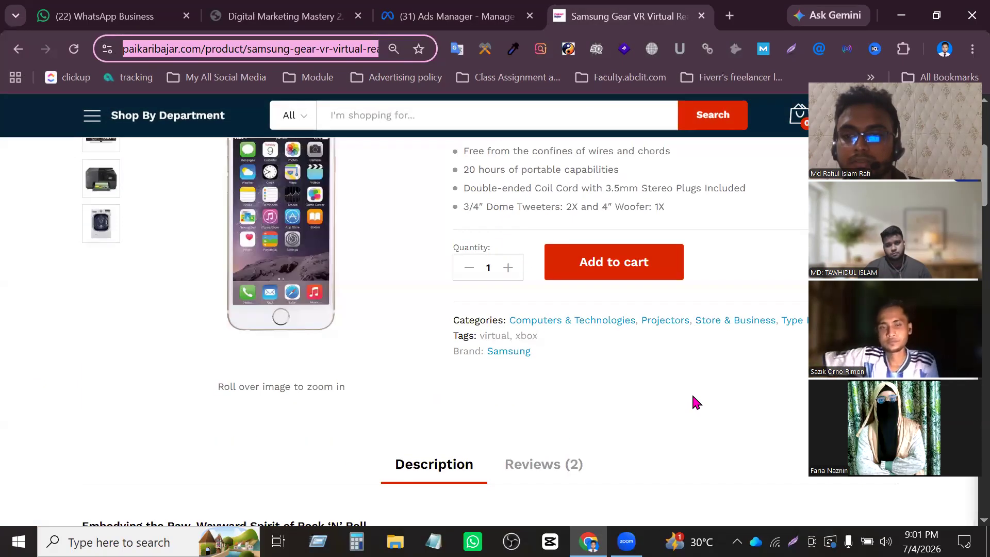
{"action": "scroll", "coordinate": [691, 394], "scroll_direction": "up", "scroll_amount": 2}
{"action": "scroll", "coordinate": [691, 396], "scroll_direction": "up", "scroll_amount": 4}
{"action": "scroll", "coordinate": [692, 396], "scroll_direction": "down", "scroll_amount": 3}
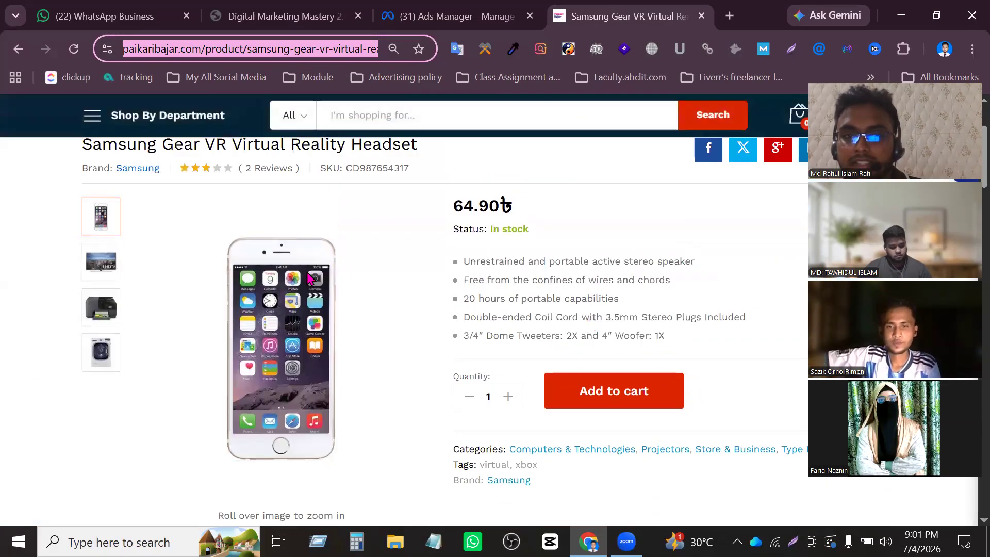
{"action": "scroll", "coordinate": [508, 376], "scroll_direction": "up", "scroll_amount": 3}
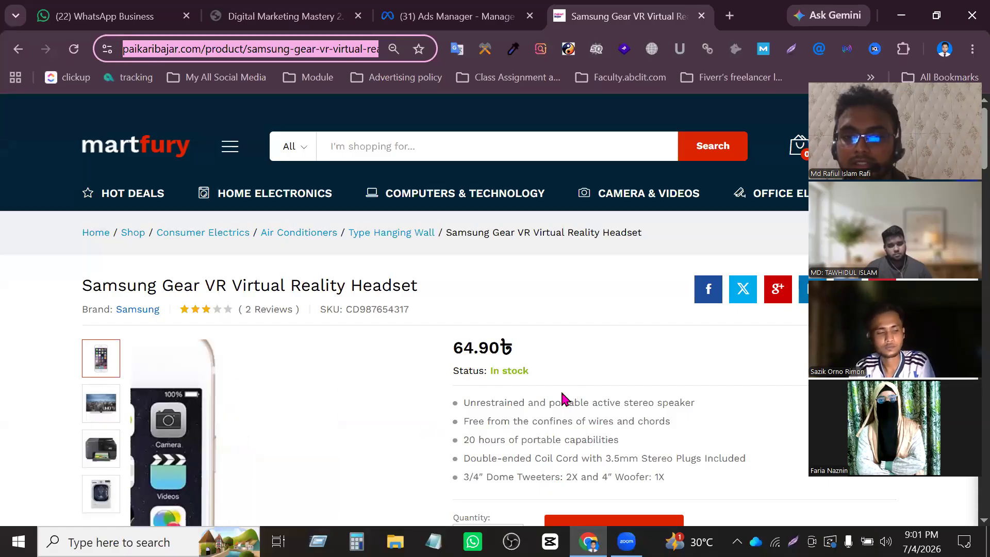
Cross-check the batch 36 website audience in the ad set against the headset's product page and images
{"action": "left_click", "coordinate": [453, 16]}
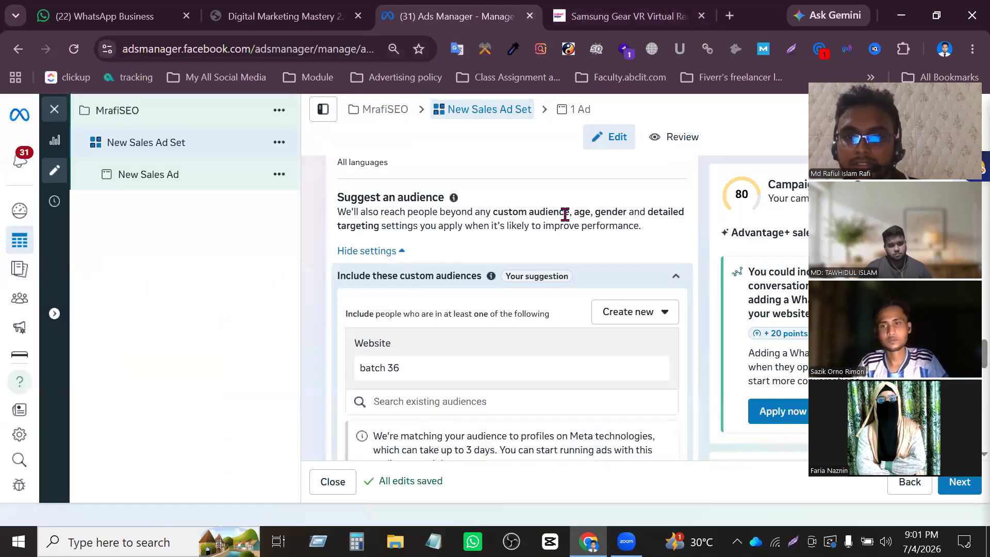
{"action": "left_click_drag", "start_coordinate": [409, 364], "coordinate": [360, 368]}
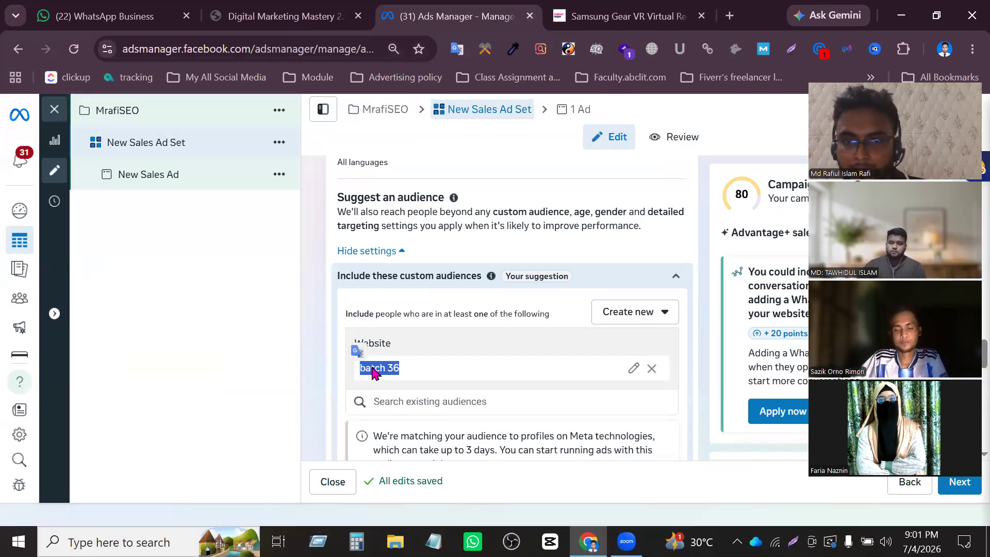
{"action": "left_click", "coordinate": [578, 19]}
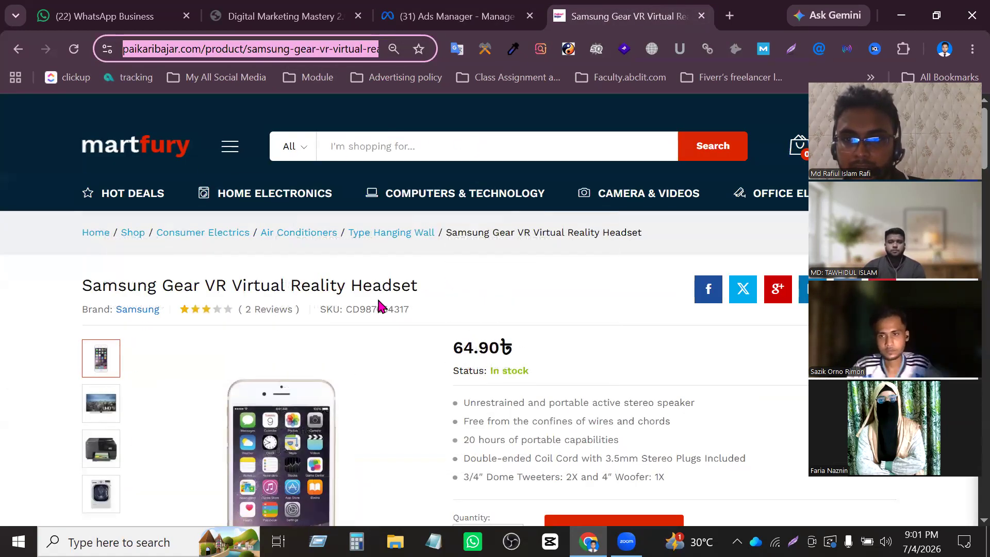
{"action": "left_click", "coordinate": [453, 16]}
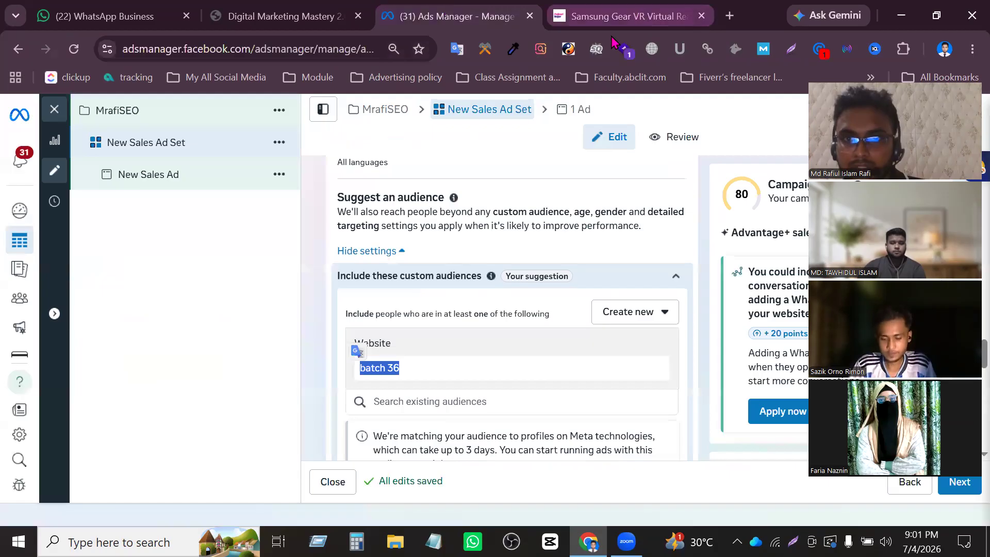
{"action": "left_click", "coordinate": [629, 16]}
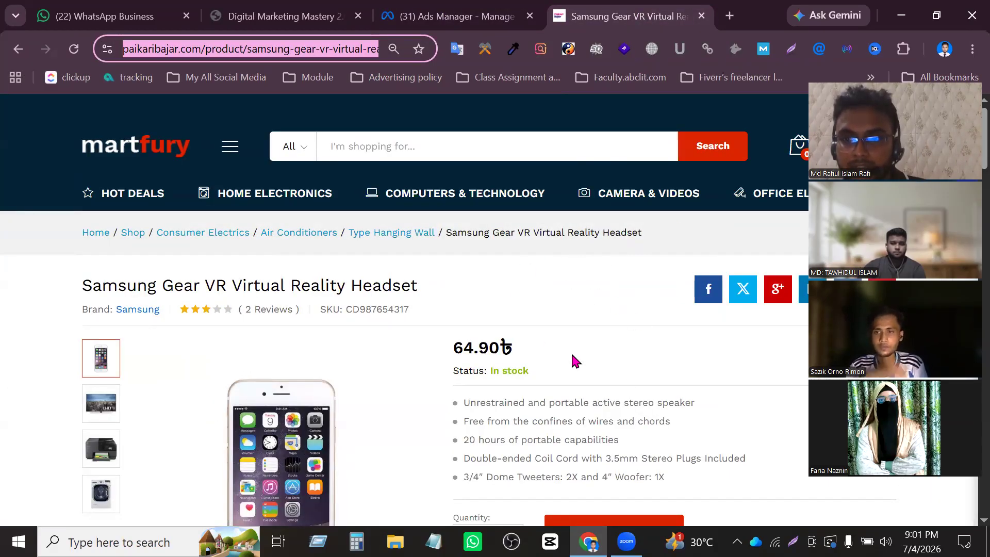
{"action": "mouse_move", "coordinate": [496, 218]}
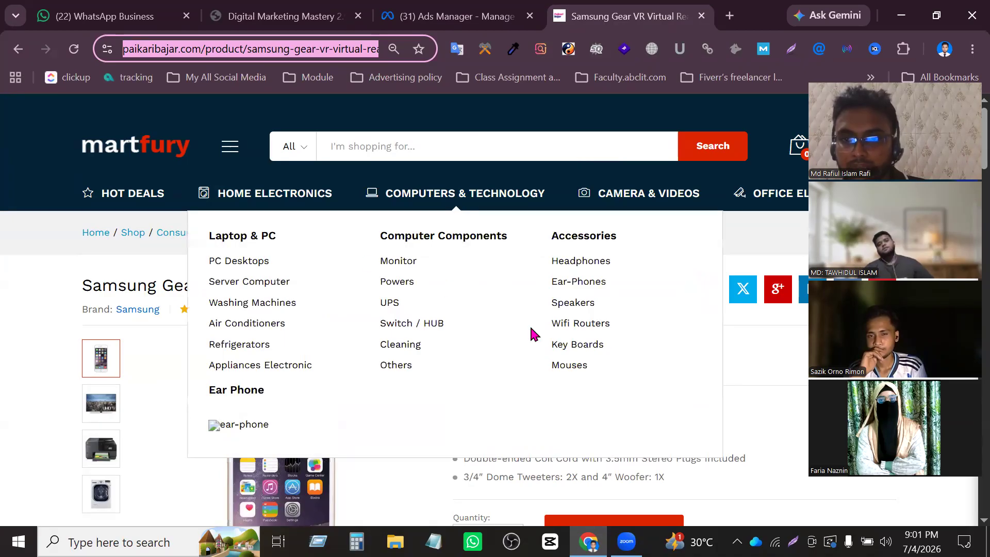
{"action": "left_click", "coordinate": [454, 16]}
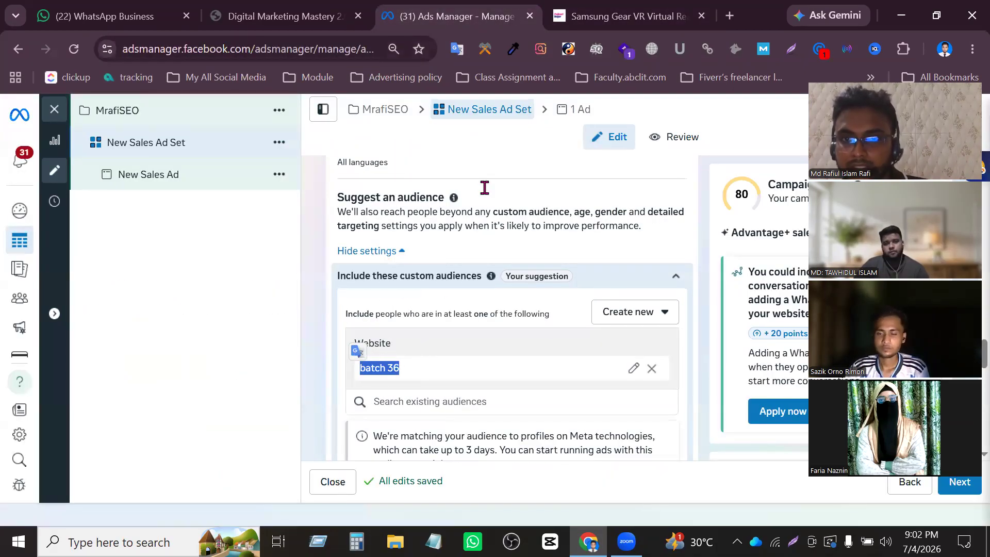
{"action": "left_click", "coordinate": [626, 16]}
{"action": "scroll", "coordinate": [260, 373], "scroll_direction": "down", "scroll_amount": 1}
{"action": "scroll", "coordinate": [260, 374], "scroll_direction": "down", "scroll_amount": 1}
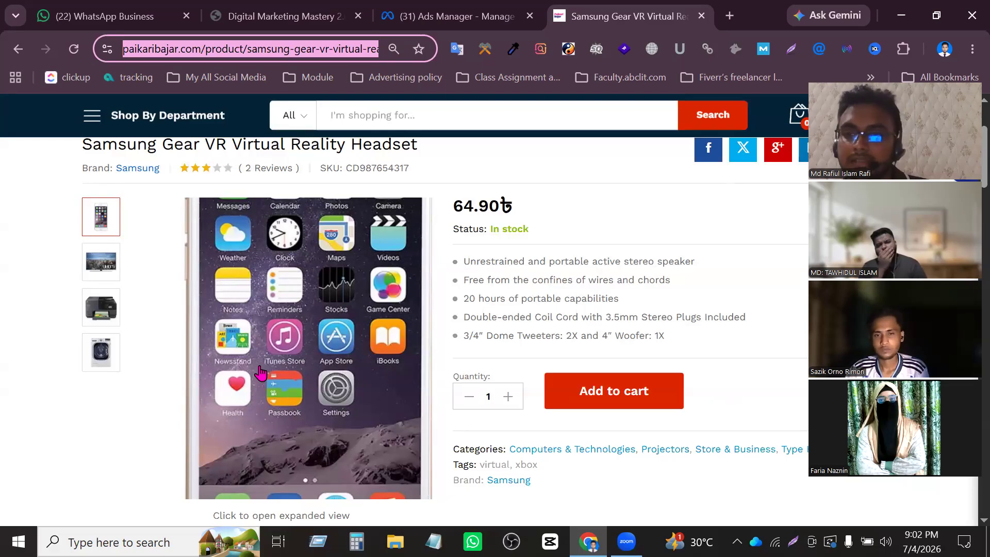
{"action": "left_click", "coordinate": [449, 16]}
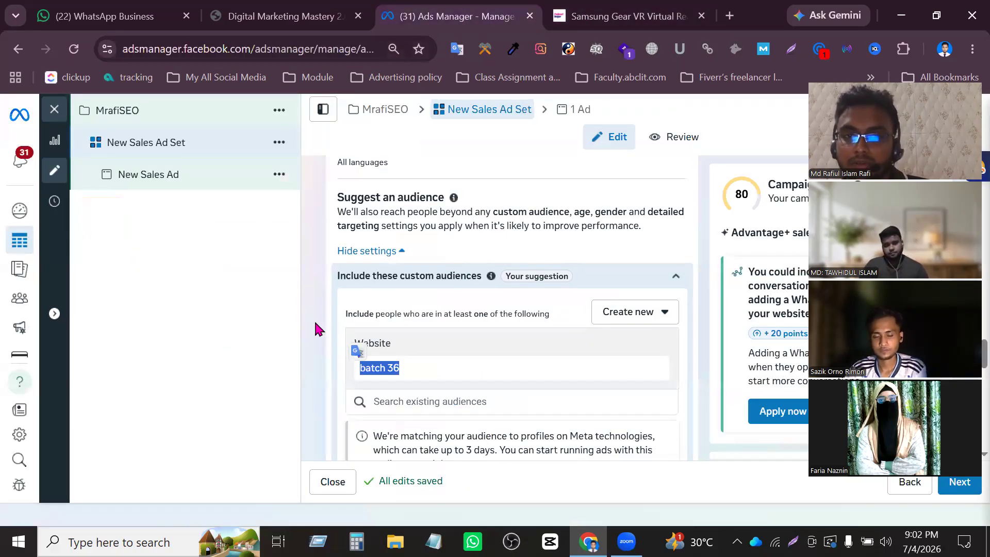
{"action": "left_click", "coordinate": [626, 16]}
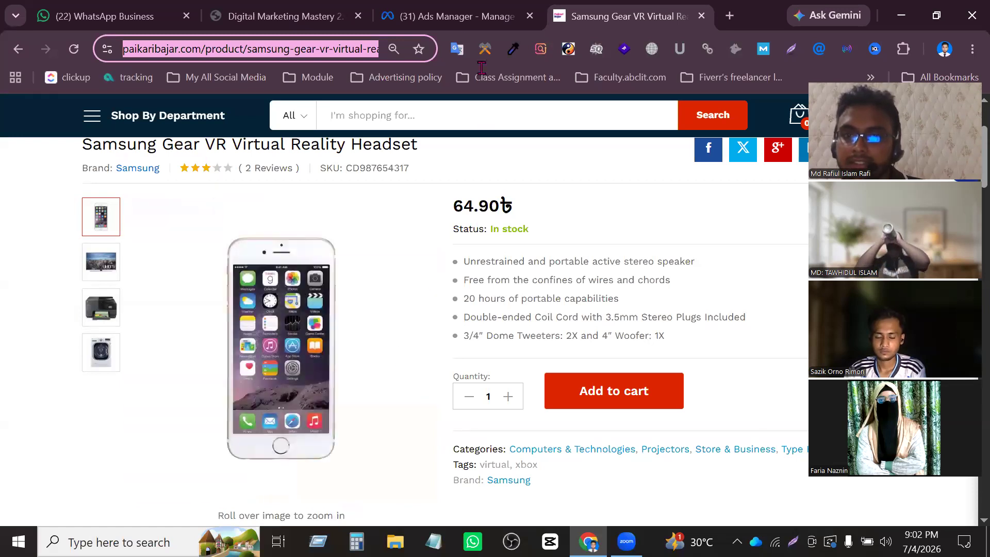
{"action": "left_click", "coordinate": [454, 17]}
{"action": "left_click", "coordinate": [624, 17]}
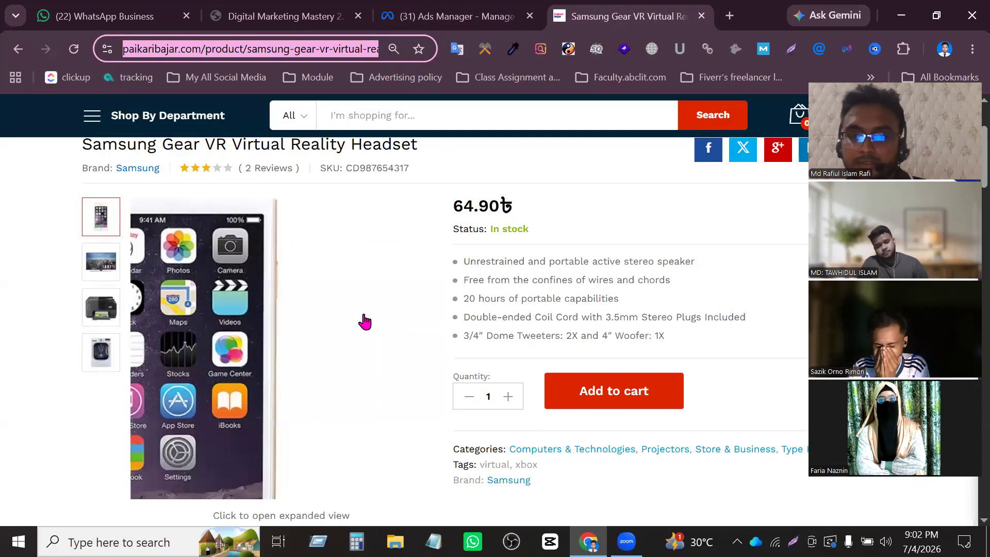
Start a new lookalike audience for the ad set in Ads Manager, using the value-based source "batch 35 and 36"
{"action": "left_click", "coordinate": [470, 14]}
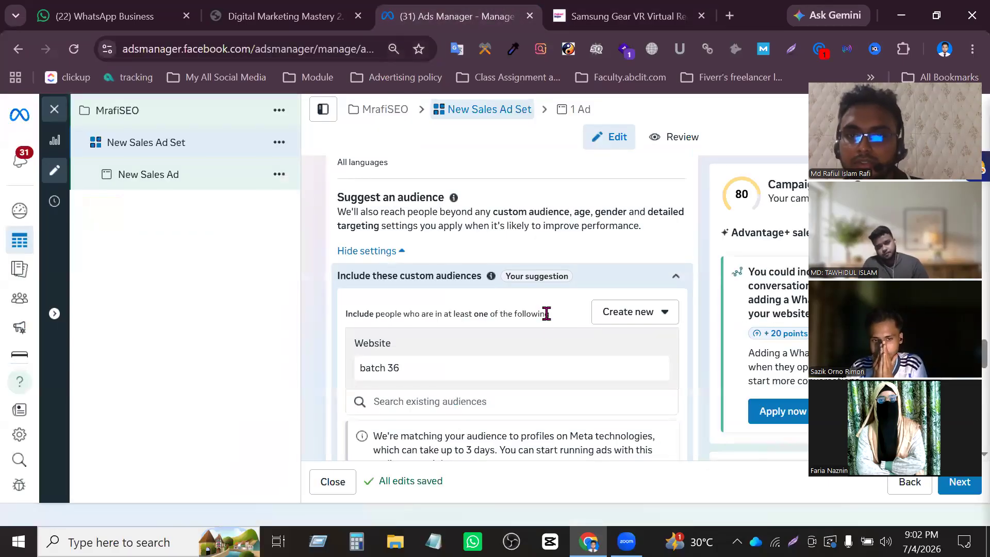
{"action": "left_click", "coordinate": [647, 320]}
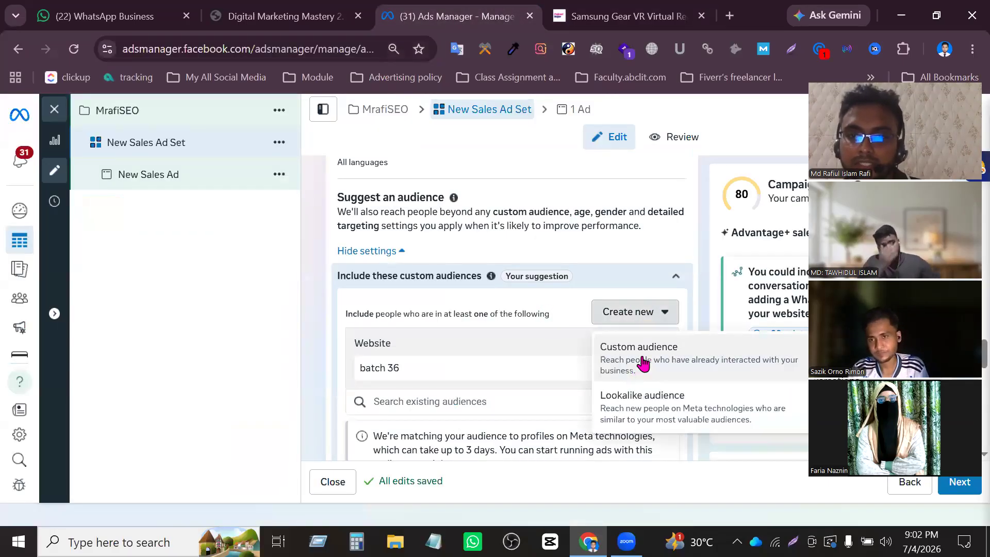
{"action": "left_click", "coordinate": [637, 404]}
{"action": "scroll", "coordinate": [381, 252], "scroll_direction": "down", "scroll_amount": 2}
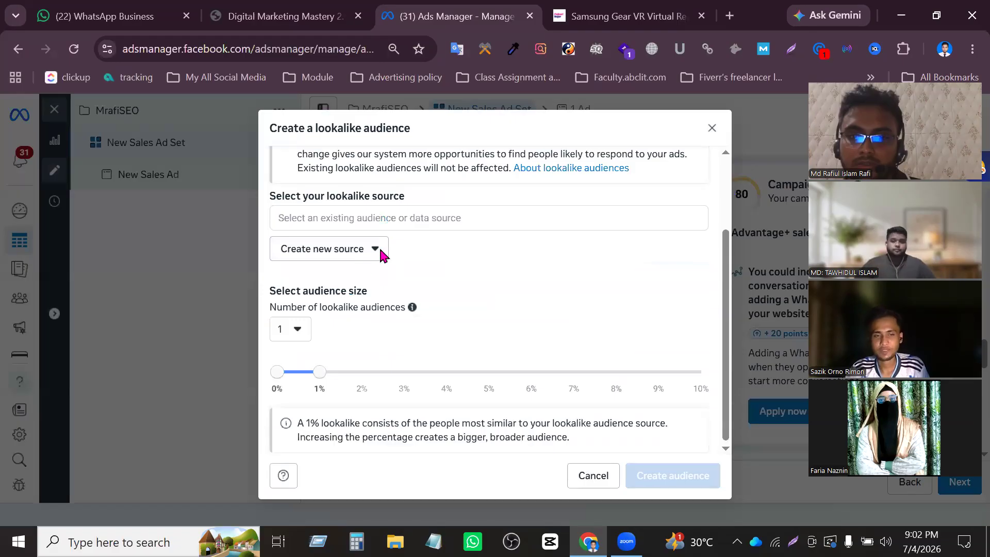
{"action": "left_click", "coordinate": [461, 218]}
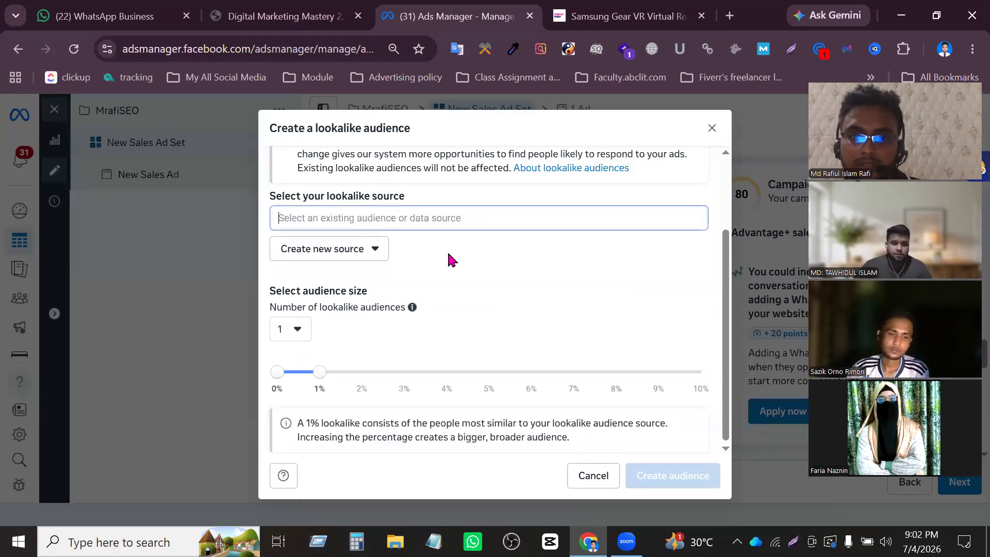
{"action": "scroll", "coordinate": [352, 342], "scroll_direction": "down", "scroll_amount": 1}
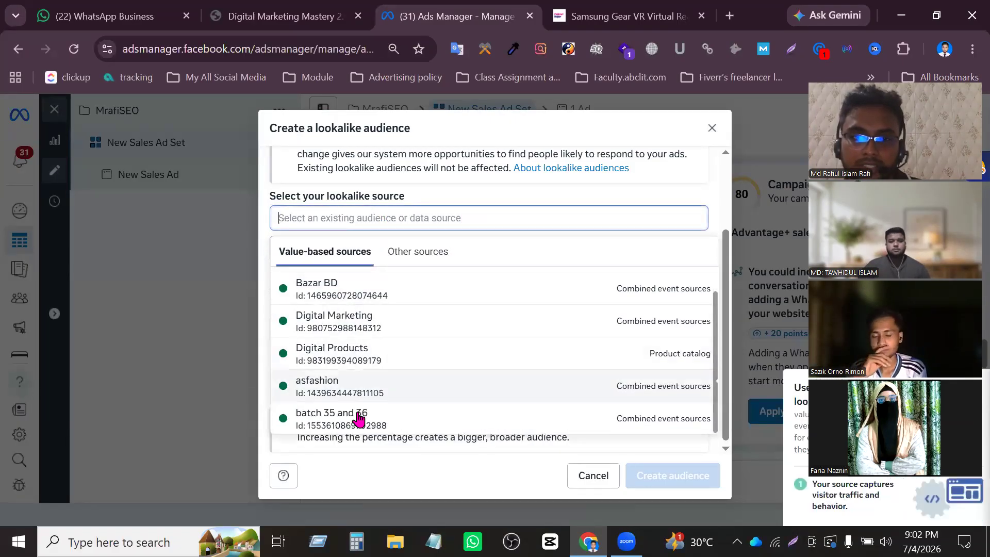
{"action": "scroll", "coordinate": [358, 366], "scroll_direction": "up", "scroll_amount": 1}
{"action": "scroll", "coordinate": [360, 380], "scroll_direction": "down", "scroll_amount": 1}
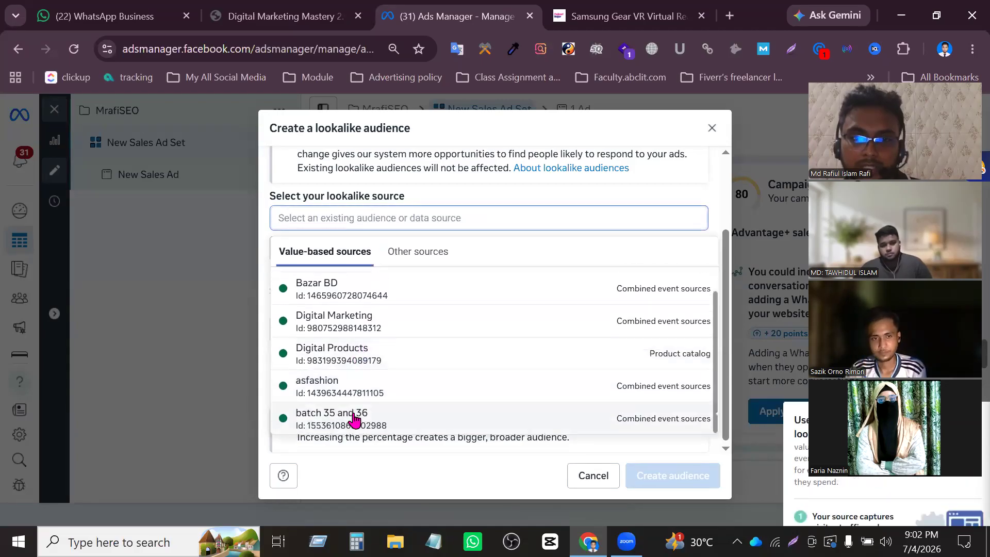
{"action": "left_click", "coordinate": [332, 420]}
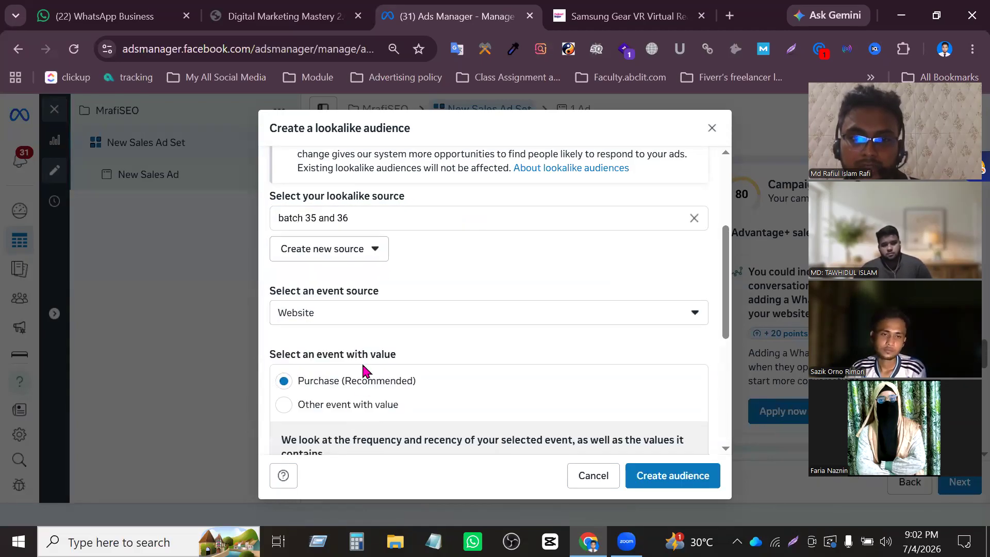
Examine the lookalike audience's event source, Purchase event values, location notice and audience size percentage range
{"action": "scroll", "coordinate": [364, 369], "scroll_direction": "down", "scroll_amount": 5}
{"action": "scroll", "coordinate": [363, 370], "scroll_direction": "up", "scroll_amount": 5}
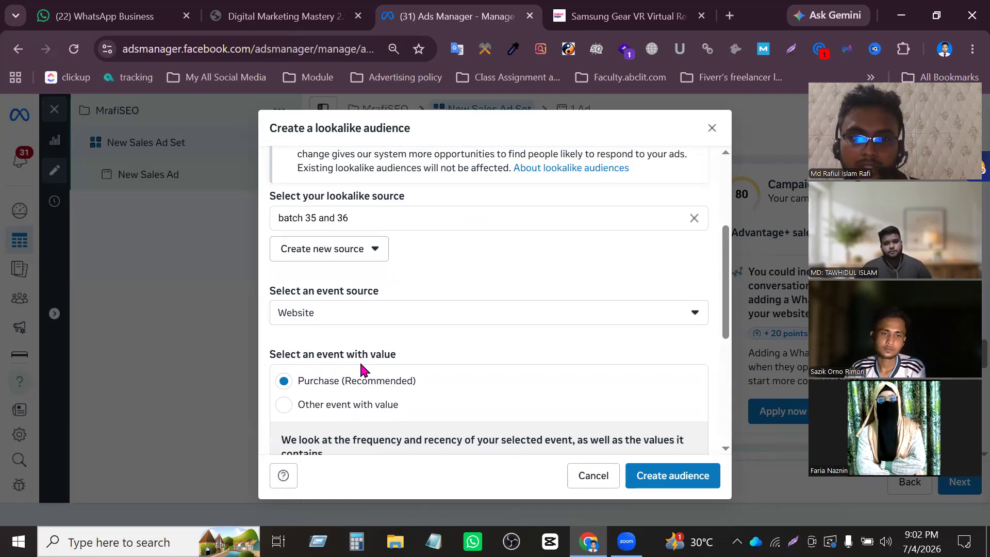
{"action": "scroll", "coordinate": [360, 367], "scroll_direction": "down", "scroll_amount": 1}
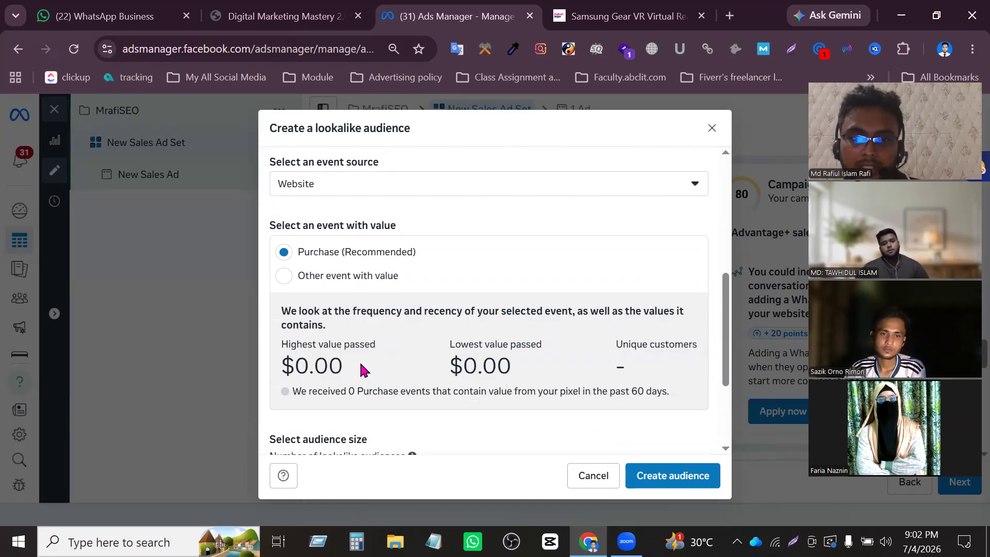
{"action": "scroll", "coordinate": [361, 361], "scroll_direction": "up", "scroll_amount": 1}
{"action": "left_click", "coordinate": [366, 308]}
{"action": "left_click", "coordinate": [369, 312]}
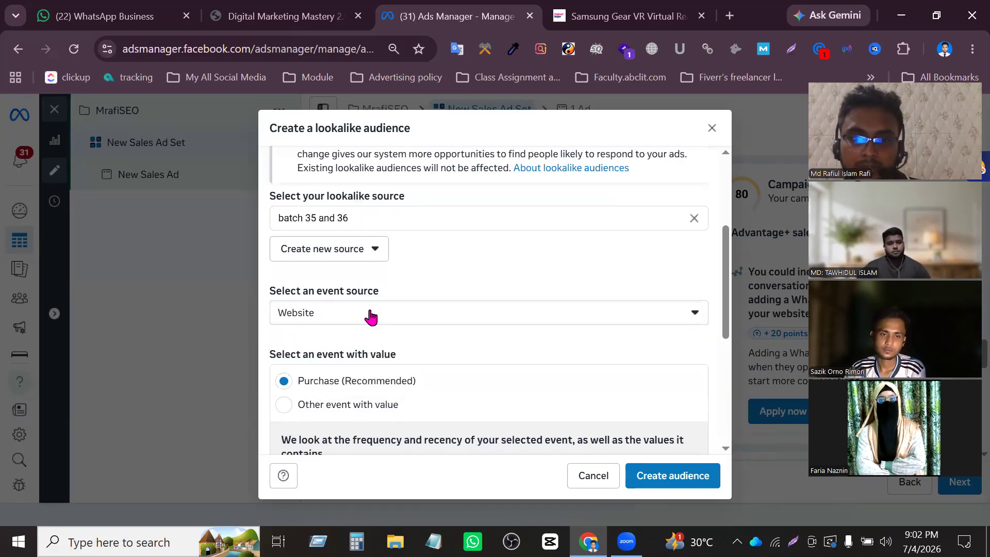
{"action": "scroll", "coordinate": [370, 332], "scroll_direction": "down", "scroll_amount": 3}
{"action": "scroll", "coordinate": [369, 340], "scroll_direction": "down", "scroll_amount": 1}
{"action": "scroll", "coordinate": [367, 333], "scroll_direction": "up", "scroll_amount": 5}
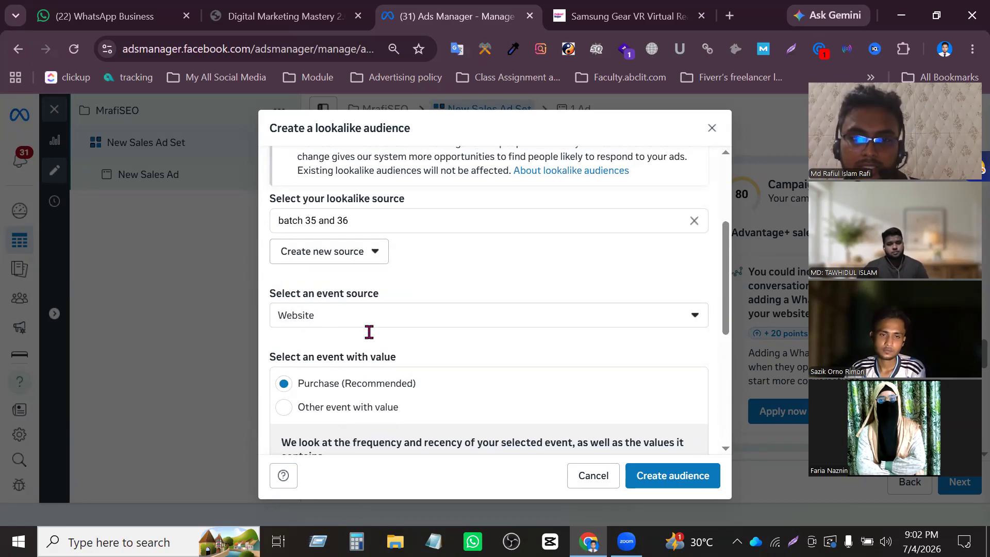
{"action": "scroll", "coordinate": [363, 330], "scroll_direction": "down", "scroll_amount": 1}
{"action": "scroll", "coordinate": [362, 326], "scroll_direction": "up", "scroll_amount": 3}
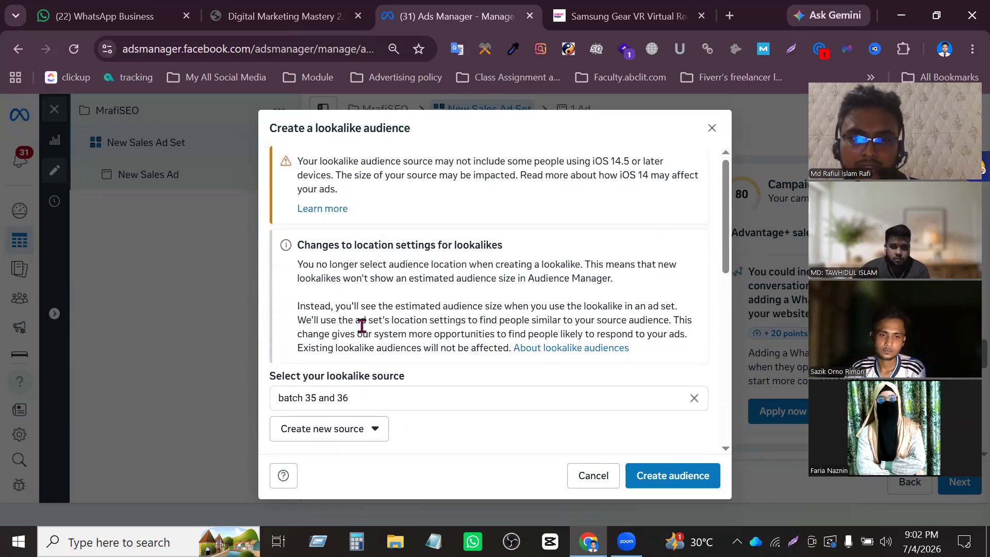
{"action": "scroll", "coordinate": [361, 323], "scroll_direction": "down", "scroll_amount": 9}
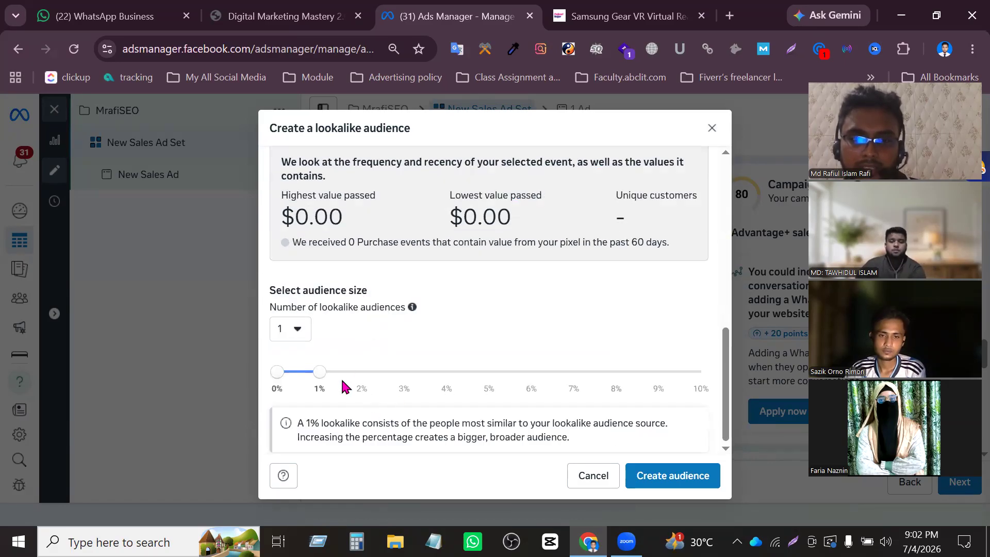
{"action": "left_click_drag", "start_coordinate": [320, 371], "coordinate": [316, 391]}
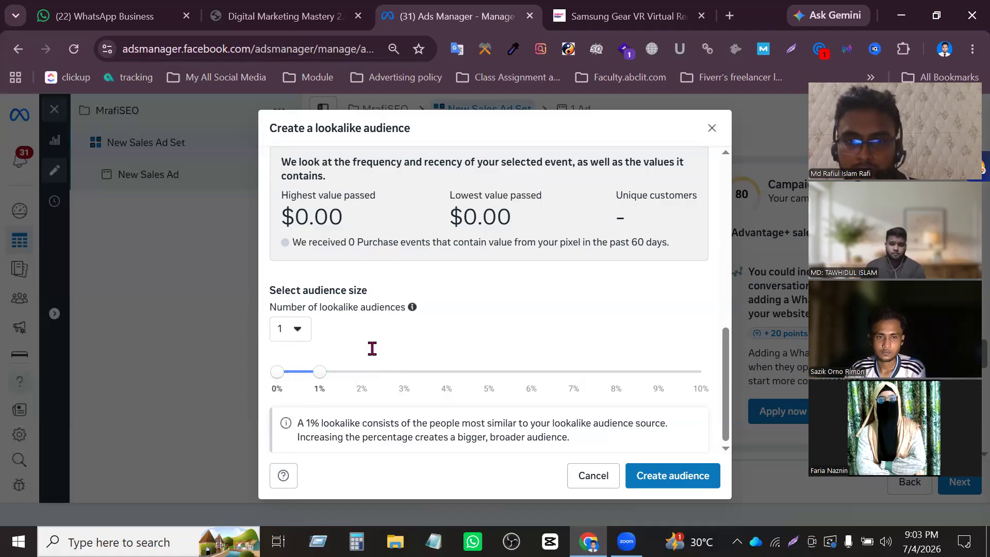
Try widening the lookalike audience size to 9%, and bring it back to 1%
{"action": "scroll", "coordinate": [373, 361], "scroll_direction": "up", "scroll_amount": 5}
{"action": "scroll", "coordinate": [377, 381], "scroll_direction": "down", "scroll_amount": 5}
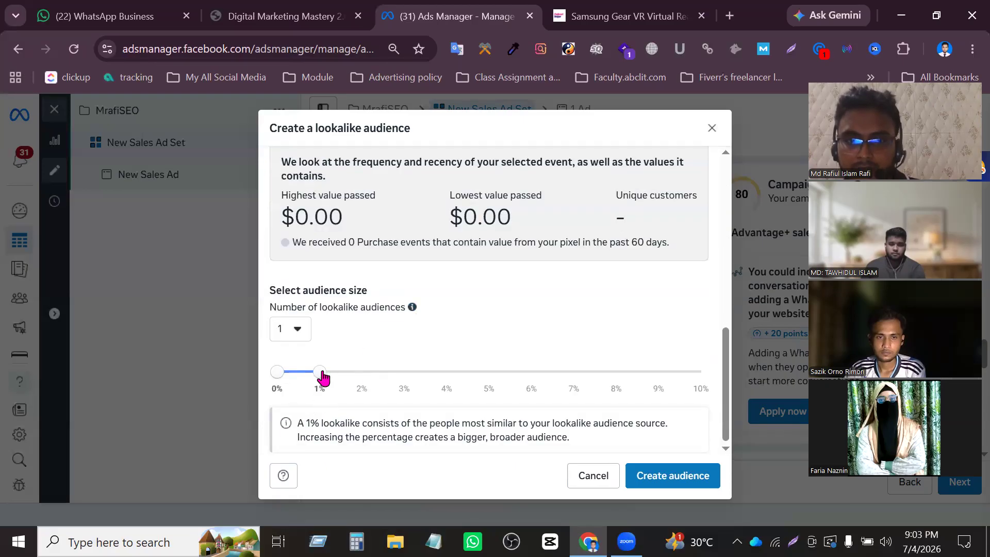
{"action": "mouse_move", "coordinate": [323, 379]}
{"action": "left_mouse_down"}
{"action": "mouse_move", "coordinate": [589, 367]}
{"action": "mouse_move", "coordinate": [431, 388]}
{"action": "mouse_move", "coordinate": [327, 387]}
{"action": "left_mouse_up"}
{"action": "scroll", "coordinate": [426, 347], "scroll_direction": "up", "scroll_amount": 4}
{"action": "scroll", "coordinate": [335, 340], "scroll_direction": "down", "scroll_amount": 4}
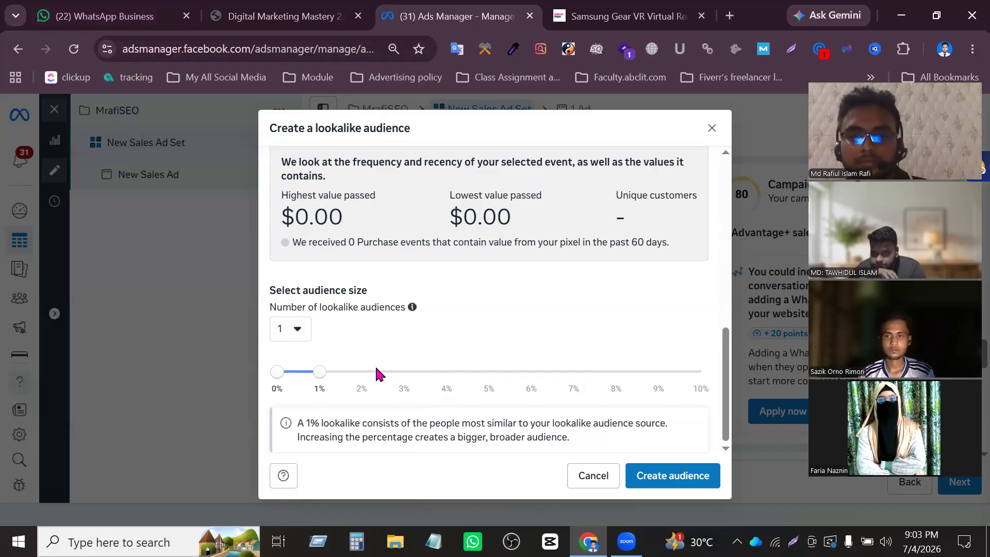
{"action": "mouse_move", "coordinate": [320, 372]}
{"action": "left_mouse_down"}
{"action": "mouse_move", "coordinate": [426, 384]}
{"action": "mouse_move", "coordinate": [517, 376]}
{"action": "mouse_move", "coordinate": [329, 382]}
{"action": "left_mouse_up"}
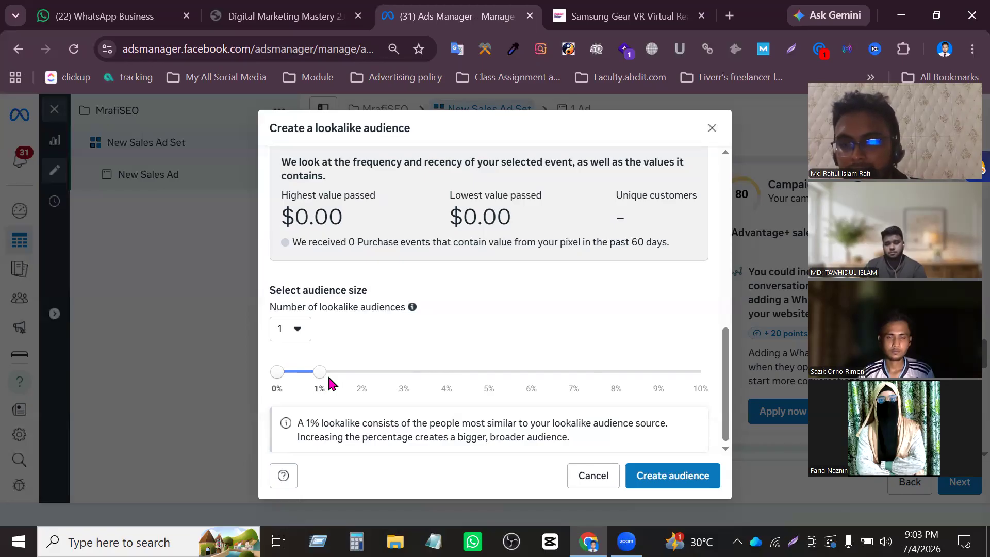
{"action": "left_click_drag", "start_coordinate": [320, 375], "coordinate": [666, 323]}
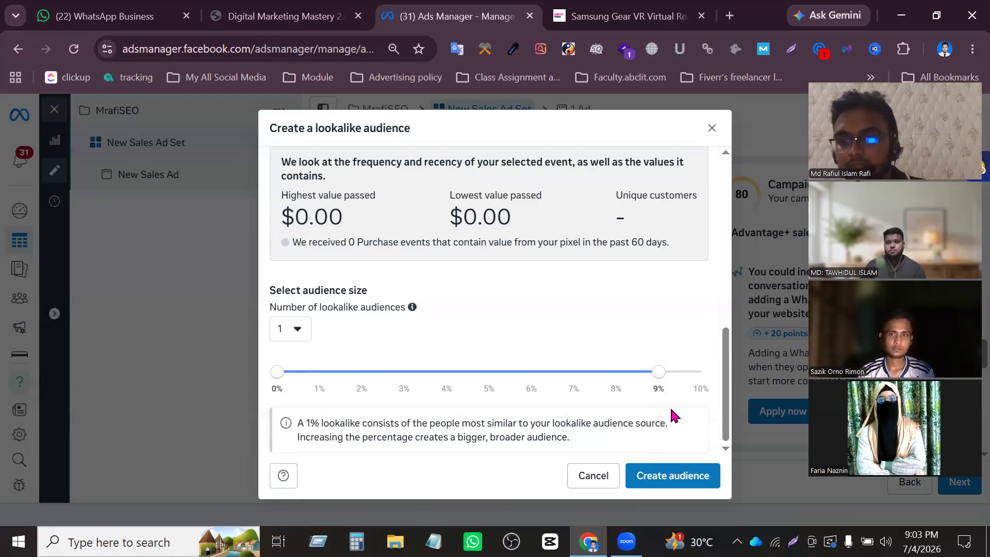
{"action": "left_click_drag", "start_coordinate": [656, 372], "coordinate": [325, 380]}
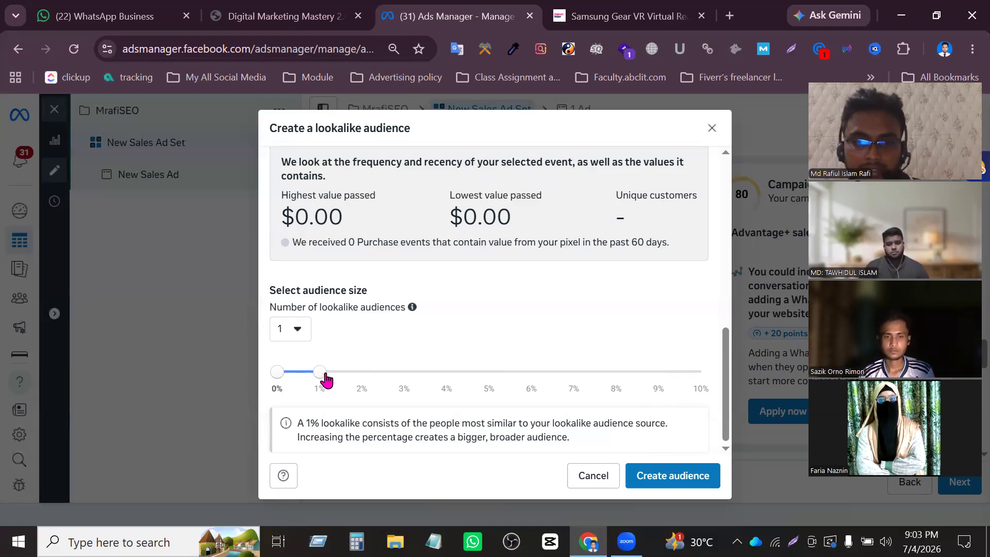
Create the 1% lookalike audience from "batch 35 and 36" and check it among the ad set's included custom audiences
{"action": "scroll", "coordinate": [626, 432], "scroll_direction": "up", "scroll_amount": 6}
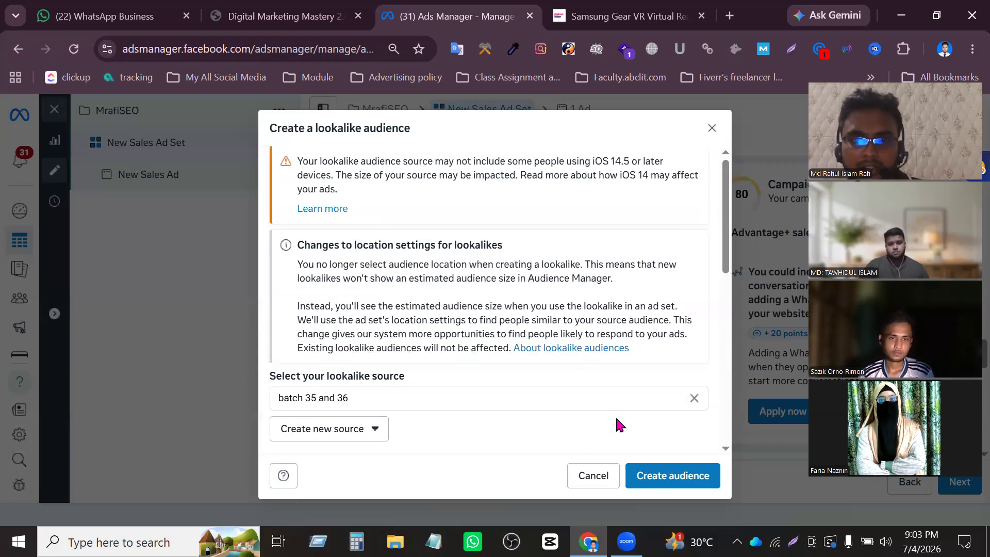
{"action": "scroll", "coordinate": [617, 419], "scroll_direction": "down", "scroll_amount": 6}
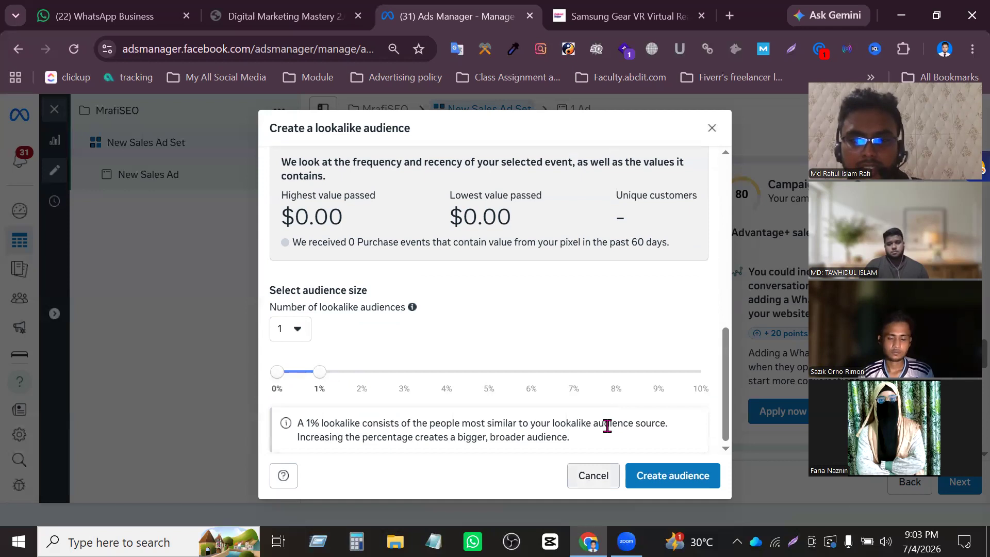
{"action": "left_click", "coordinate": [679, 475]}
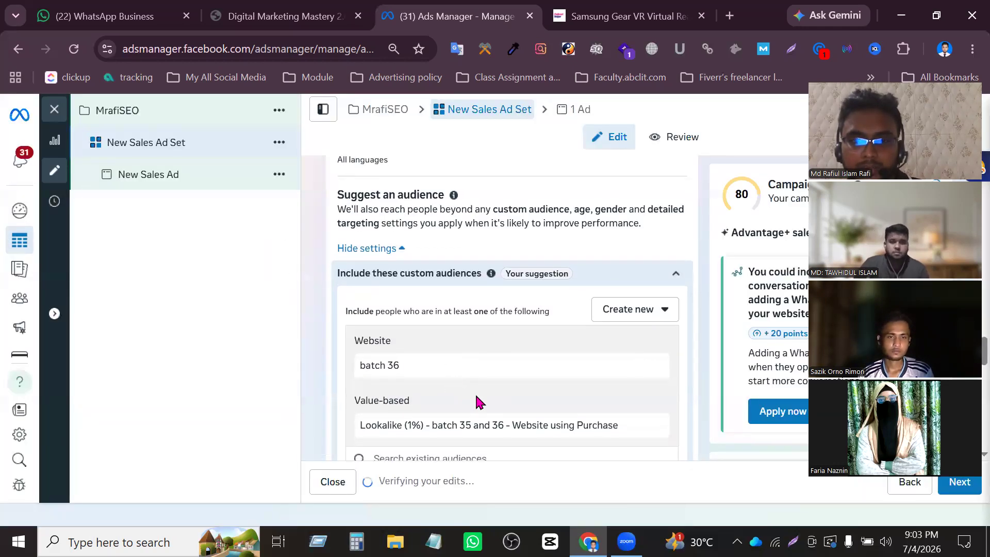
{"action": "scroll", "coordinate": [446, 335], "scroll_direction": "down", "scroll_amount": 3}
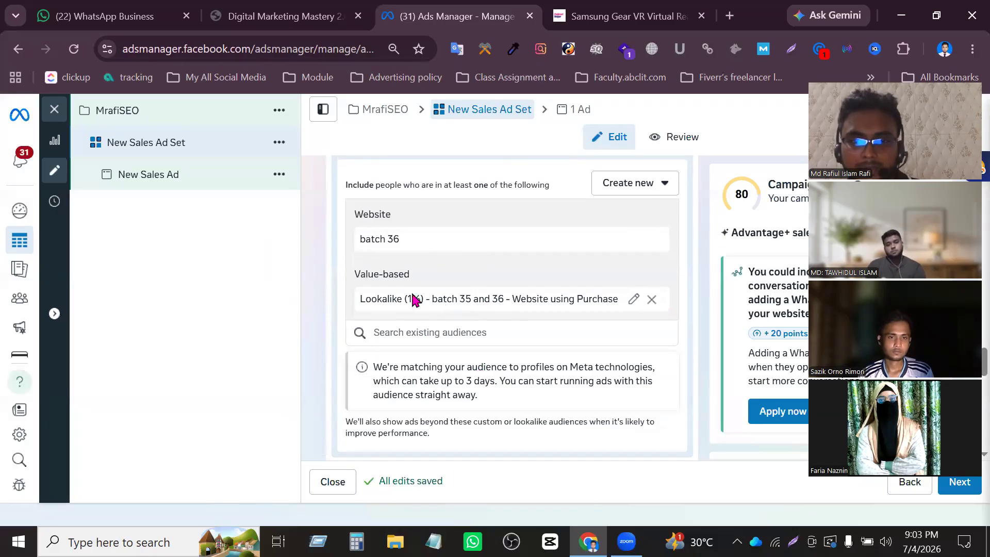
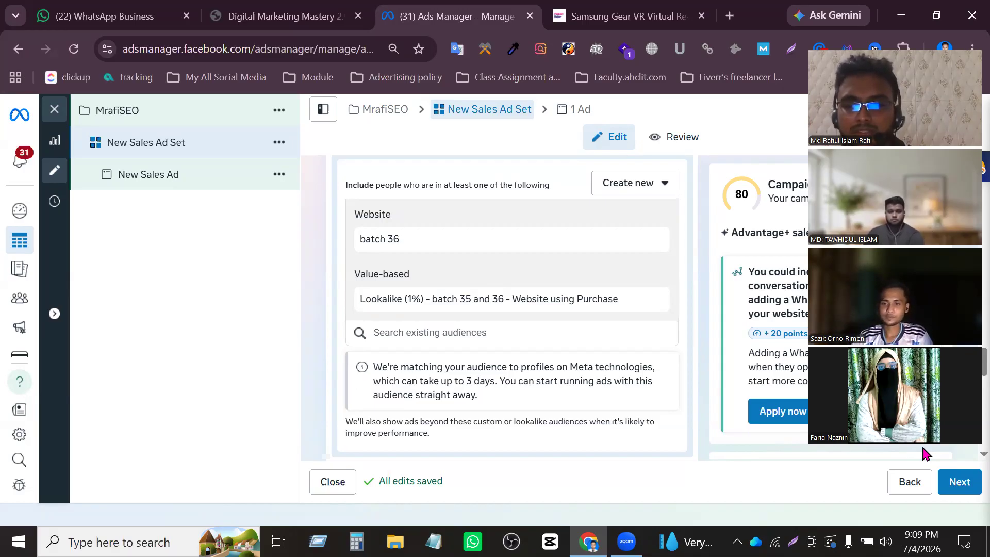
Review the MrafiSEO campaign's settings, from name and campaign details through A/B test, audience segment reporting and Special Ad Categories
{"action": "scroll", "coordinate": [614, 215], "scroll_direction": "down", "scroll_amount": 5}
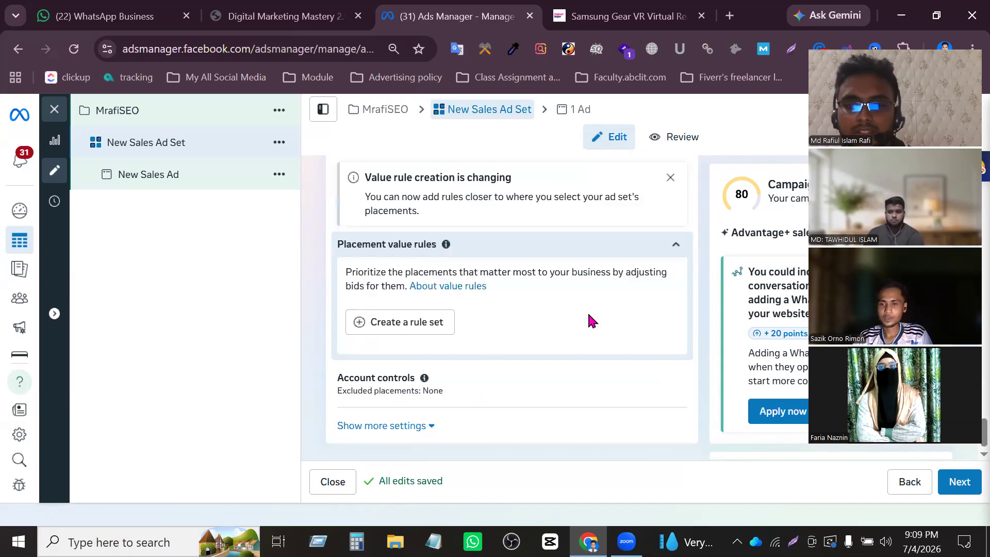
{"action": "left_click", "coordinate": [387, 118]}
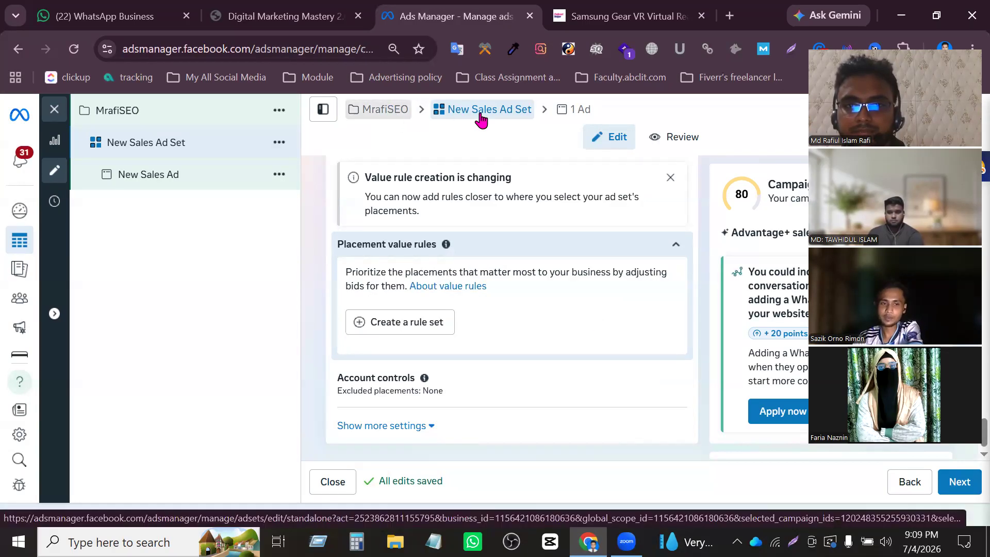
{"action": "left_click", "coordinate": [480, 117]}
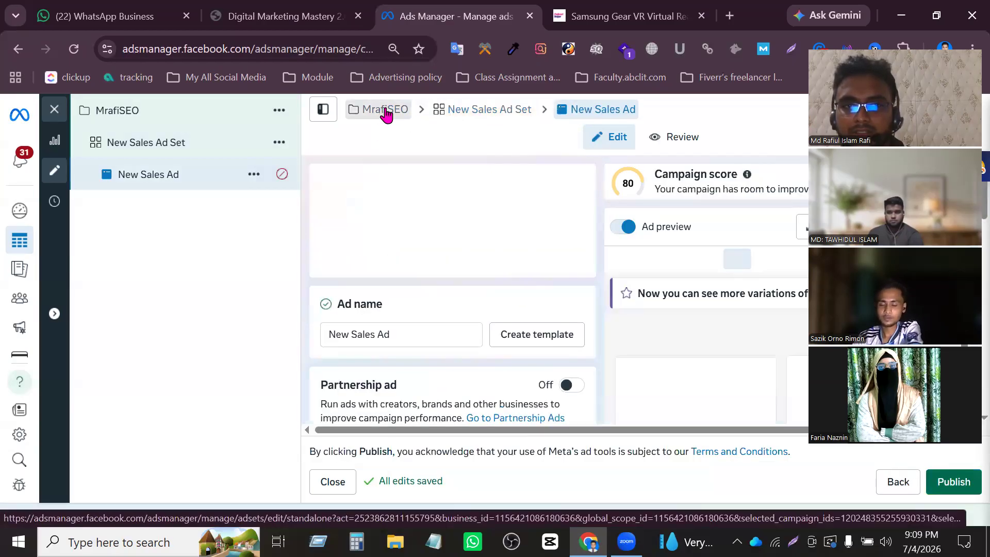
{"action": "left_click", "coordinate": [384, 110]}
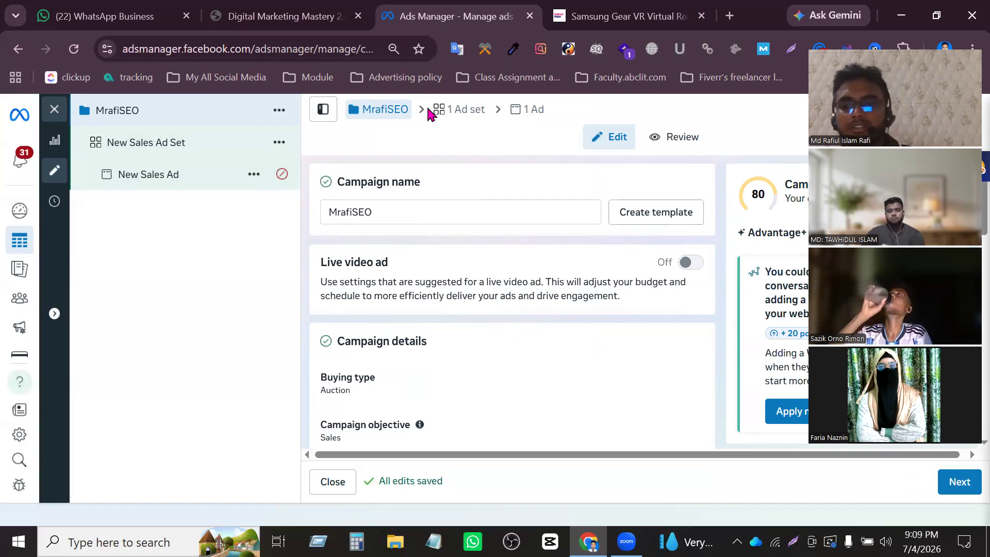
{"action": "scroll", "coordinate": [514, 234], "scroll_direction": "down", "scroll_amount": 2}
{"action": "scroll", "coordinate": [514, 234], "scroll_direction": "down", "scroll_amount": 5}
{"action": "scroll", "coordinate": [535, 272], "scroll_direction": "up", "scroll_amount": 6}
{"action": "scroll", "coordinate": [561, 249], "scroll_direction": "down", "scroll_amount": 7}
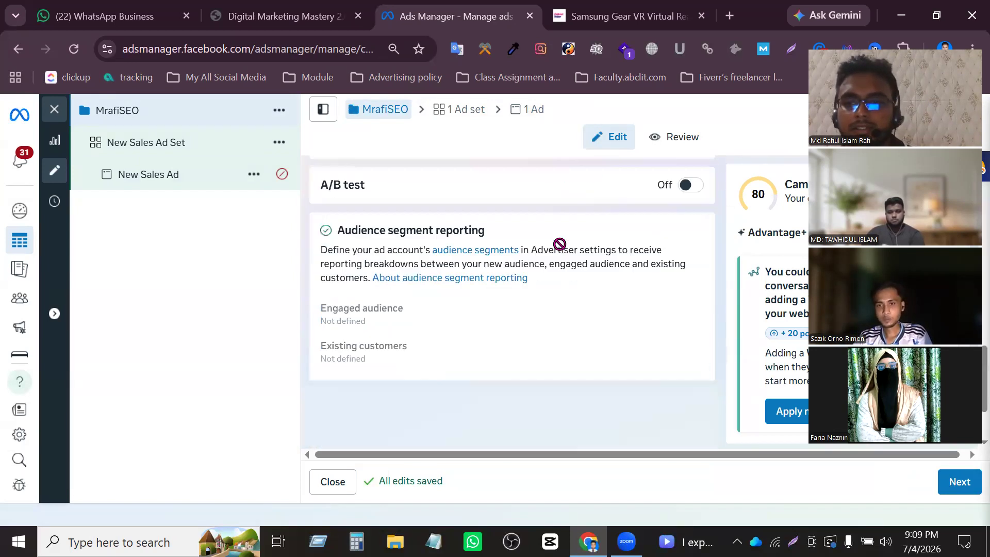
{"action": "scroll", "coordinate": [570, 253], "scroll_direction": "down", "scroll_amount": 2}
{"action": "scroll", "coordinate": [570, 253], "scroll_direction": "up", "scroll_amount": 8}
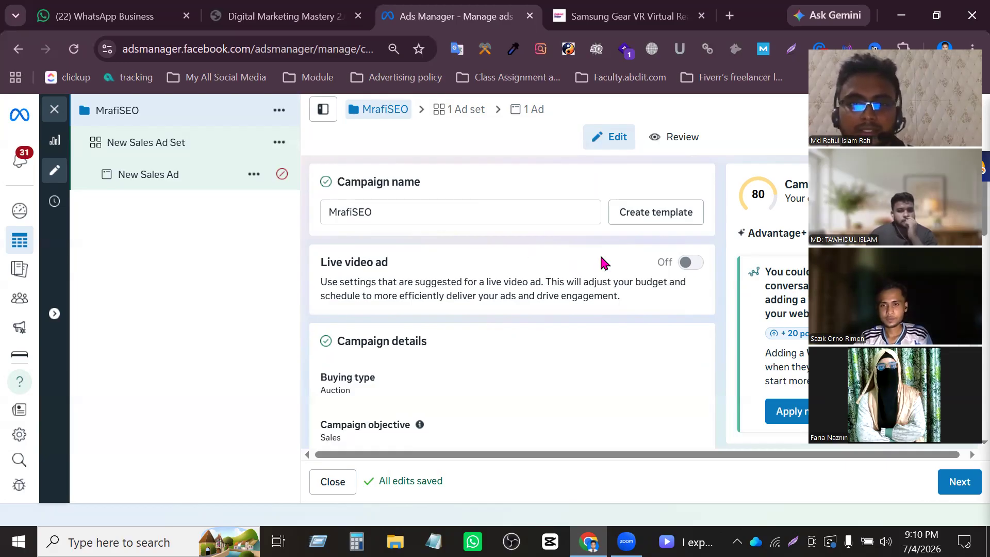
{"action": "scroll", "coordinate": [557, 316], "scroll_direction": "down", "scroll_amount": 10}
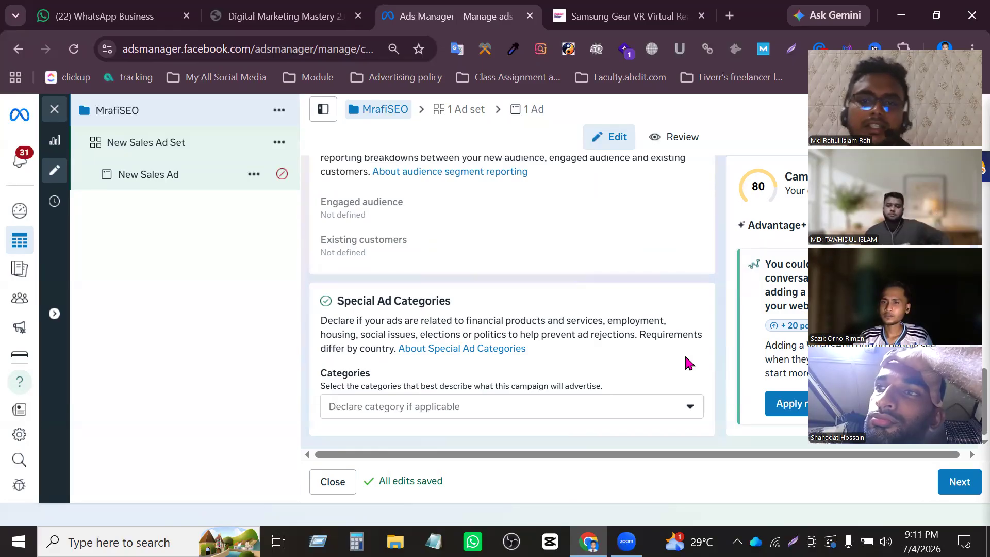
Return to the New Sales Ad Set and reveal its additional placement settings
{"action": "left_click", "coordinate": [459, 109]}
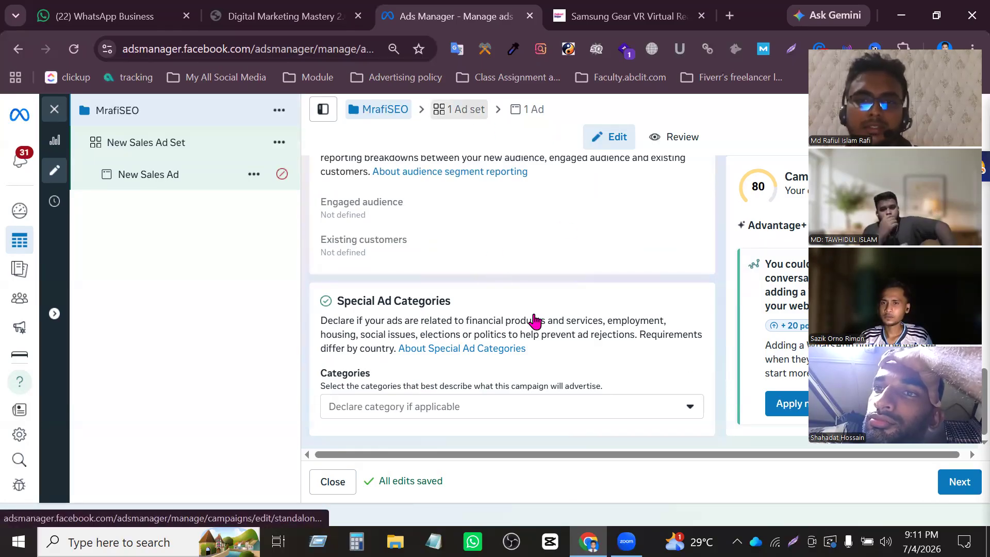
{"action": "scroll", "coordinate": [474, 371], "scroll_direction": "down", "scroll_amount": 10}
{"action": "scroll", "coordinate": [441, 407], "scroll_direction": "up", "scroll_amount": 2}
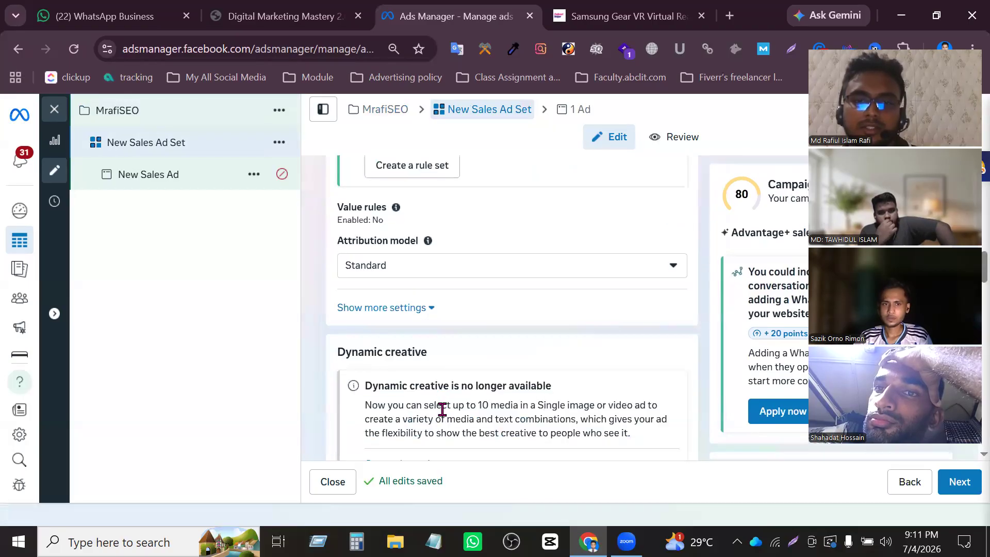
{"action": "scroll", "coordinate": [444, 391], "scroll_direction": "down", "scroll_amount": 15}
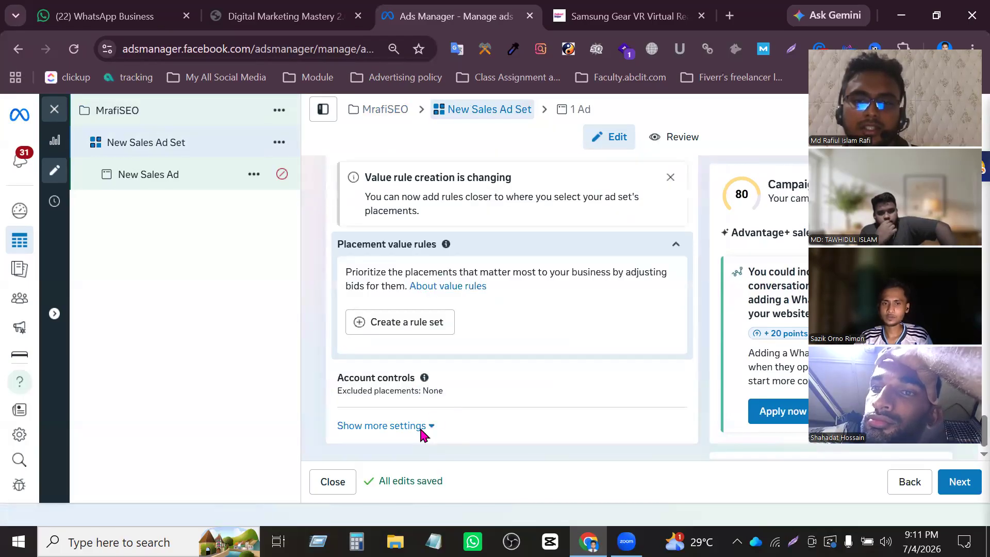
{"action": "left_click", "coordinate": [422, 427]}
{"action": "scroll", "coordinate": [475, 392], "scroll_direction": "down", "scroll_amount": 10}
{"action": "scroll", "coordinate": [471, 389], "scroll_direction": "up", "scroll_amount": 10}
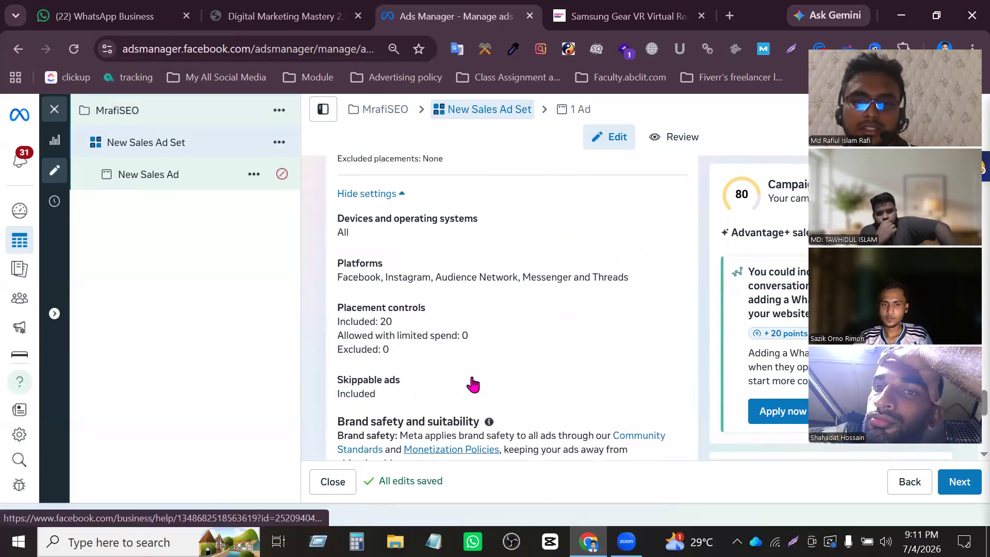
{"action": "scroll", "coordinate": [473, 386], "scroll_direction": "down", "scroll_amount": 2}
Restrict the ad set's platforms to Instagram only, deselecting Facebook, Messenger and Threads, and check its placement controls
{"action": "left_click", "coordinate": [420, 349]}
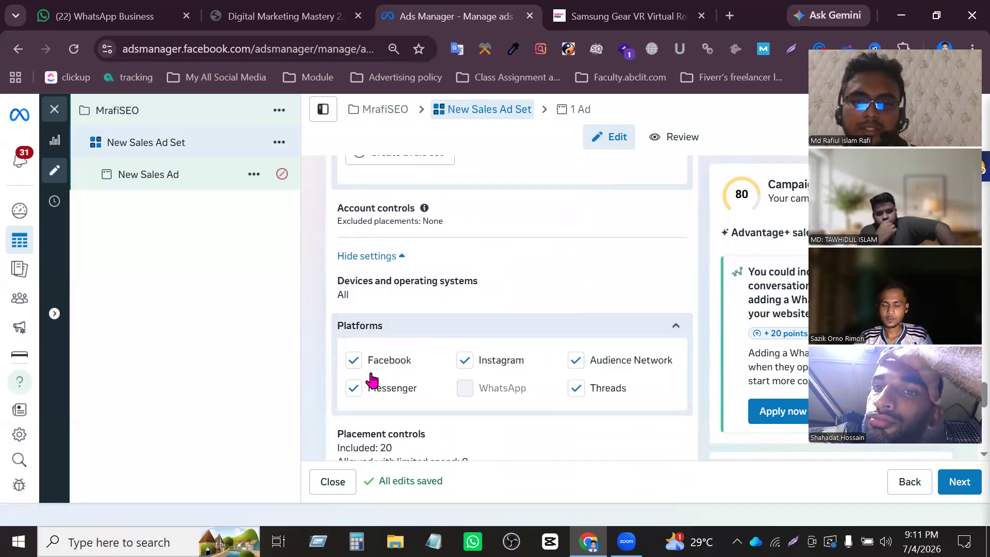
{"action": "left_click", "coordinate": [353, 361]}
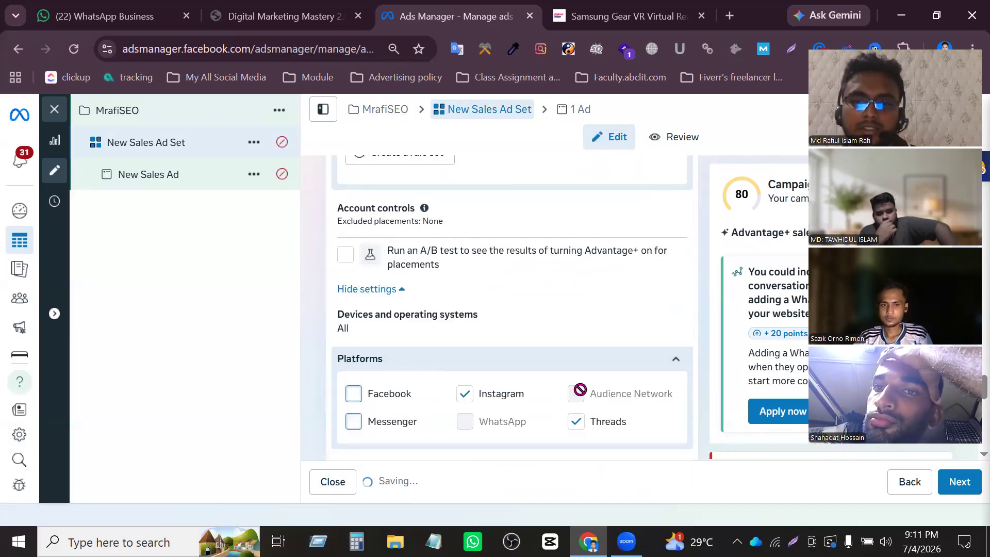
{"action": "left_click", "coordinate": [576, 422]}
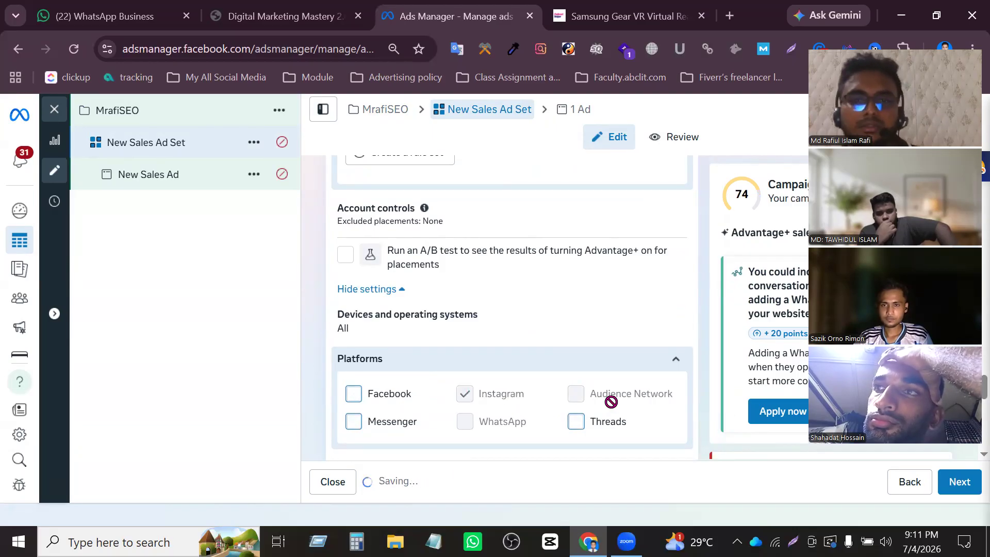
{"action": "scroll", "coordinate": [487, 365], "scroll_direction": "down", "scroll_amount": 12}
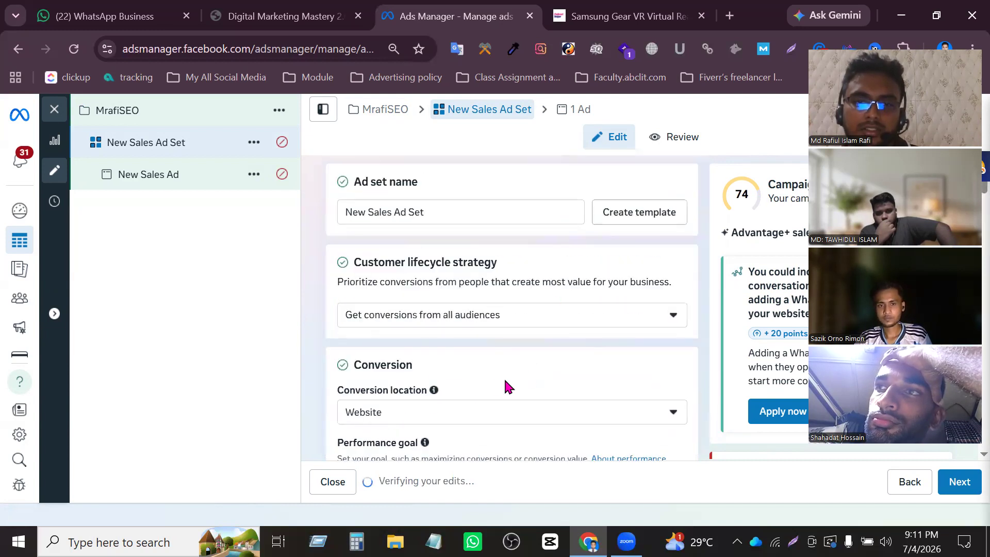
{"action": "scroll", "coordinate": [503, 382], "scroll_direction": "down", "scroll_amount": 10}
{"action": "scroll", "coordinate": [537, 346], "scroll_direction": "down", "scroll_amount": 15}
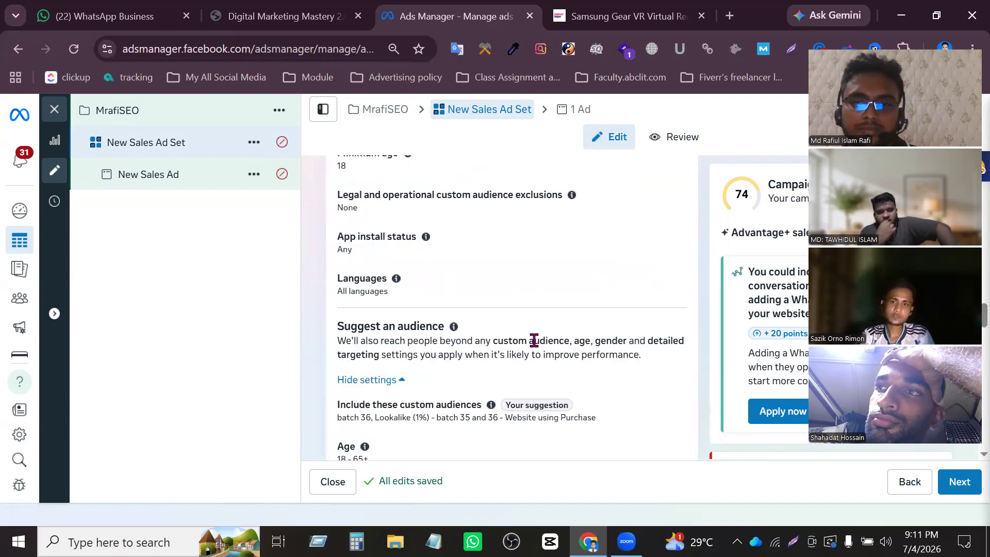
{"action": "scroll", "coordinate": [543, 361], "scroll_direction": "down", "scroll_amount": 3}
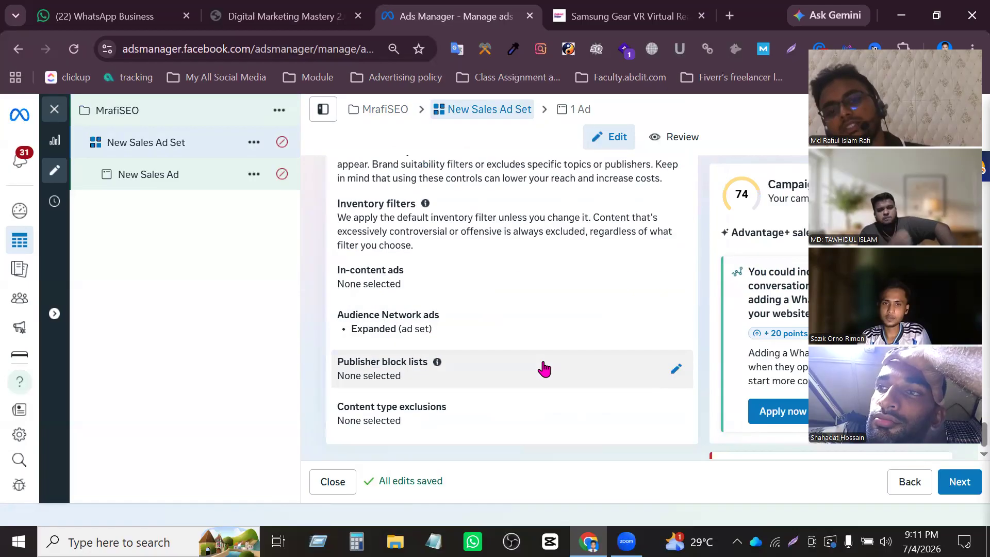
{"action": "scroll", "coordinate": [543, 368], "scroll_direction": "up", "scroll_amount": 6}
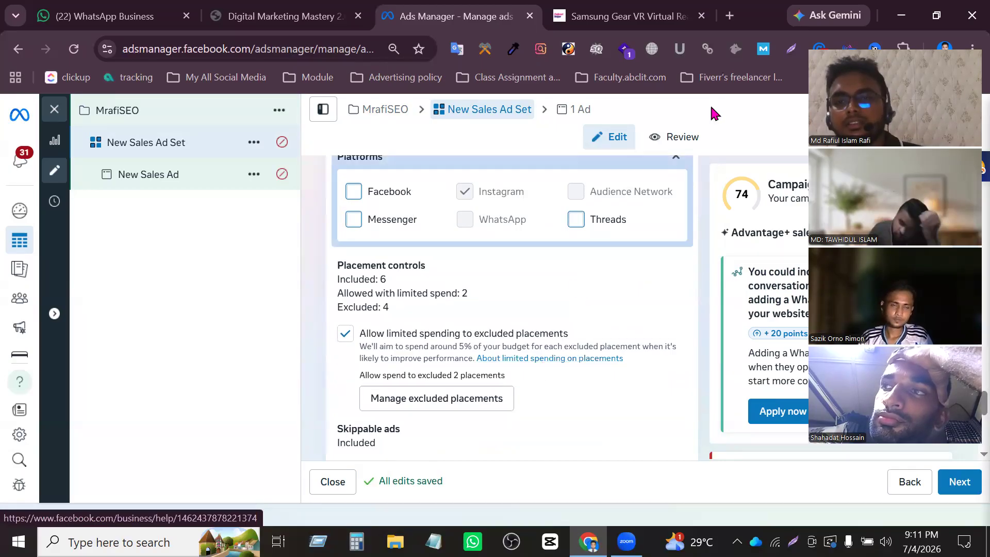
Open the MrafiSEO Pinterest profile in a new browser tab, decline the saved sign-in, and look over its saved boards
{"action": "left_click", "coordinate": [729, 16]}
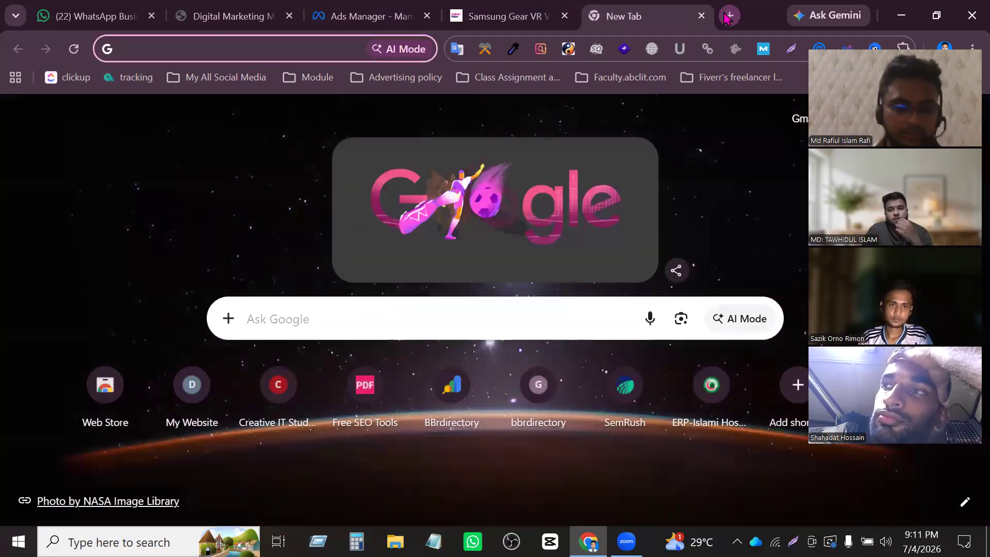
{"action": "type", "text": "pin"}
{"action": "key", "text": "Return"}
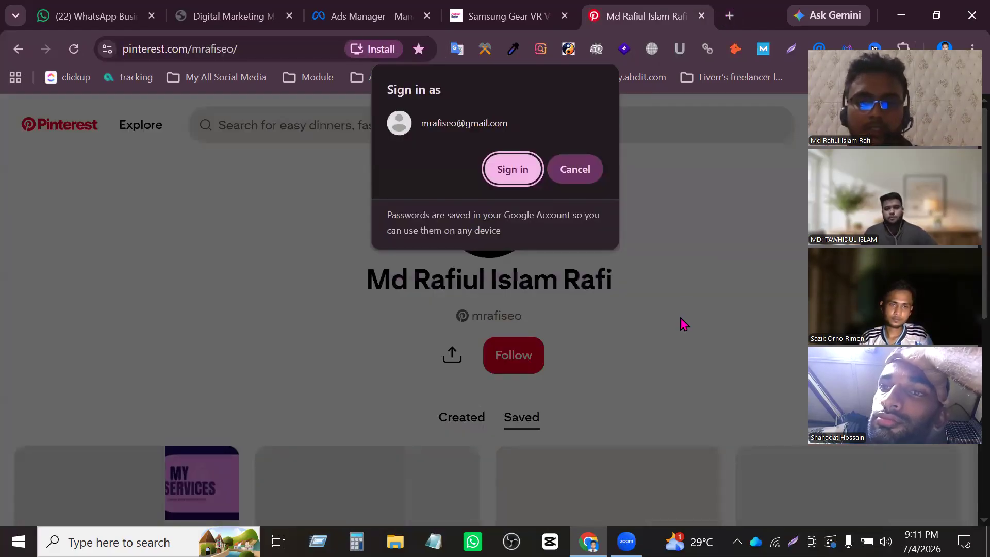
{"action": "left_click", "coordinate": [576, 170]}
{"action": "scroll", "coordinate": [634, 237], "scroll_direction": "down", "scroll_amount": 5}
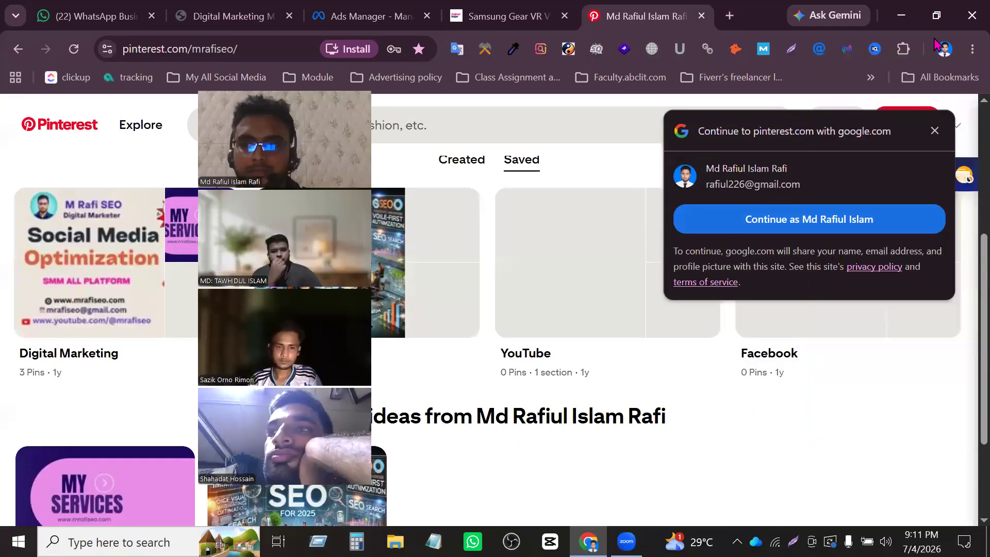
{"action": "scroll", "coordinate": [624, 145], "scroll_direction": "up", "scroll_amount": 5}
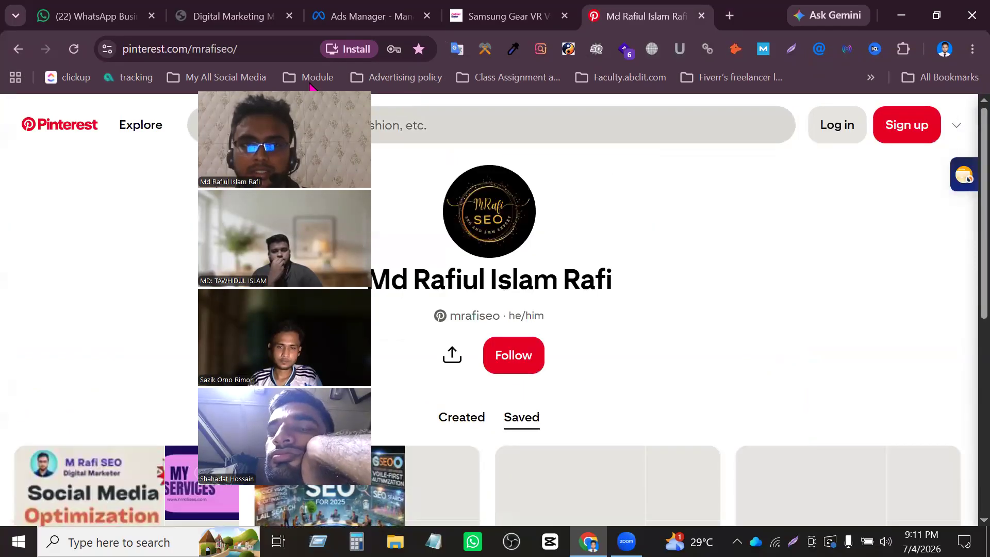
Look through the Pinterest profile's saved boards and the Pins it has created
{"action": "scroll", "coordinate": [538, 288], "scroll_direction": "down", "scroll_amount": 5}
{"action": "scroll", "coordinate": [538, 291], "scroll_direction": "up", "scroll_amount": 5}
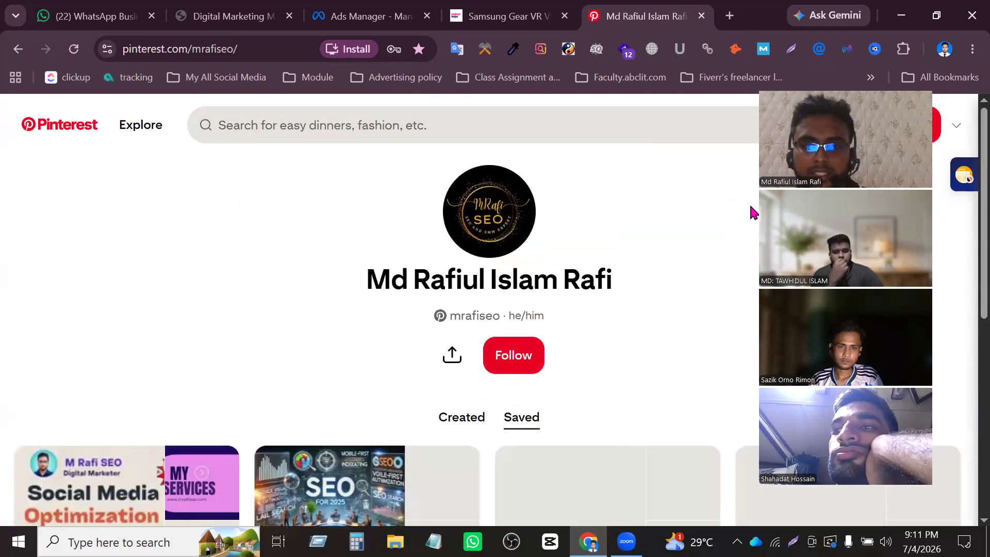
{"action": "scroll", "coordinate": [583, 378], "scroll_direction": "down", "scroll_amount": 5}
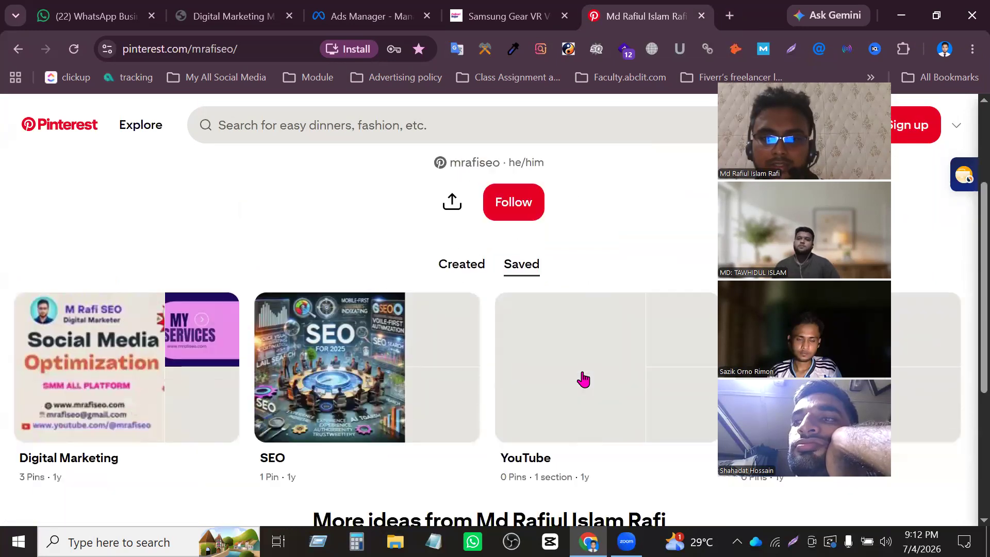
{"action": "scroll", "coordinate": [516, 319], "scroll_direction": "up", "scroll_amount": 3}
{"action": "left_click", "coordinate": [446, 269]}
{"action": "scroll", "coordinate": [478, 330], "scroll_direction": "down", "scroll_amount": 5}
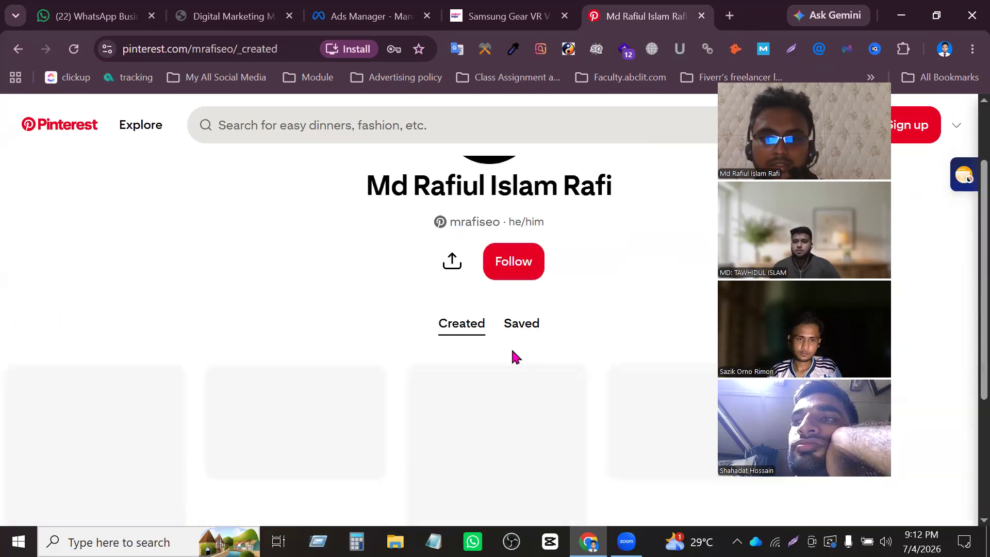
{"action": "scroll", "coordinate": [518, 343], "scroll_direction": "up", "scroll_amount": 2}
{"action": "scroll", "coordinate": [521, 341], "scroll_direction": "down", "scroll_amount": 2}
{"action": "scroll", "coordinate": [521, 341], "scroll_direction": "up", "scroll_amount": 2}
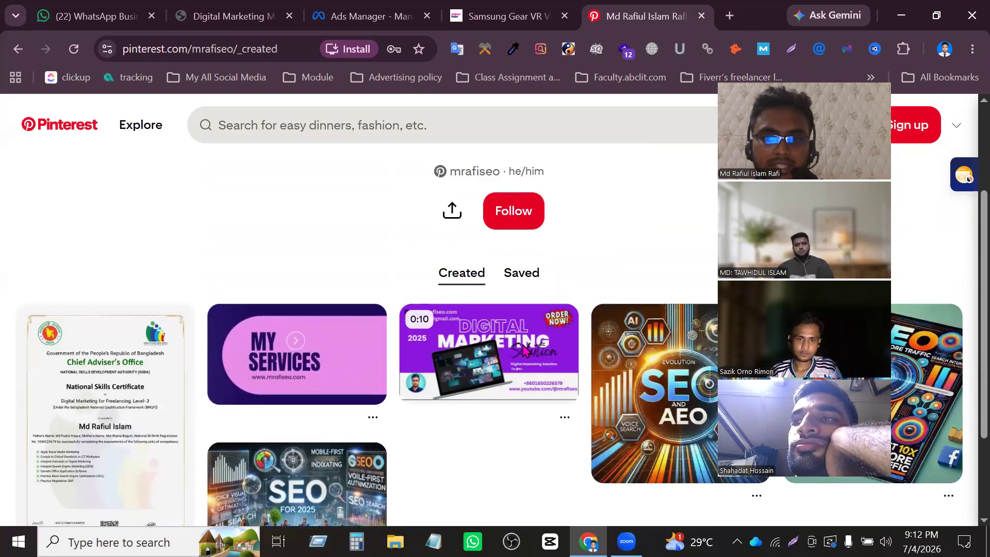
Check the profile's sharing options and browse its created Pins and saved boards
{"action": "left_click_drag", "start_coordinate": [774, 73], "coordinate": [469, 82]}
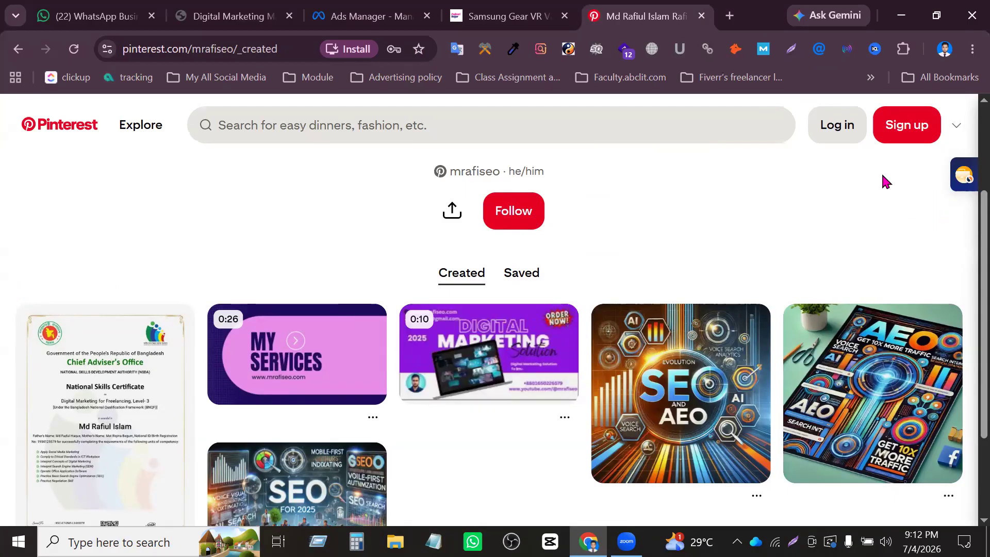
{"action": "scroll", "coordinate": [490, 263], "scroll_direction": "up", "scroll_amount": 3}
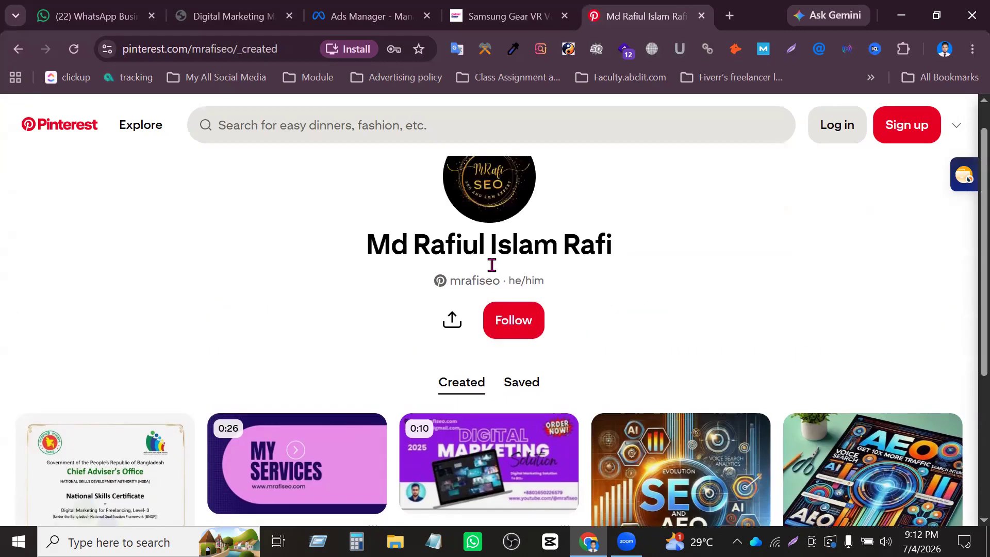
{"action": "left_click", "coordinate": [452, 356]}
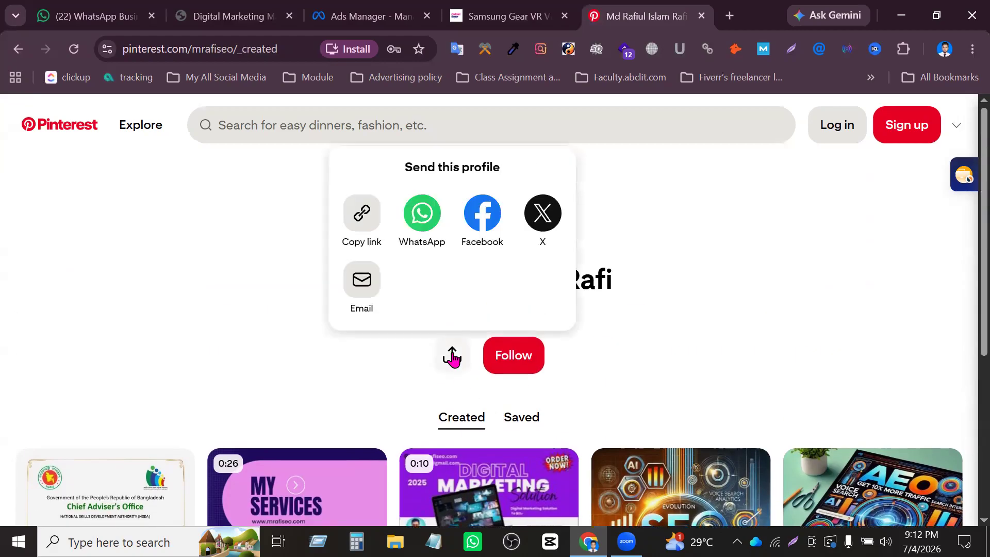
{"action": "scroll", "coordinate": [670, 309], "scroll_direction": "down", "scroll_amount": 5}
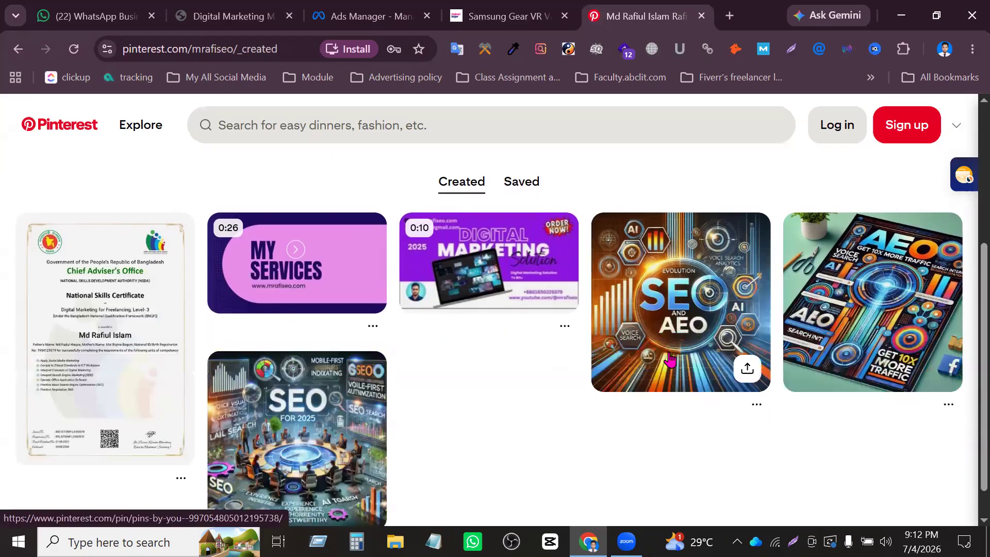
{"action": "scroll", "coordinate": [670, 359], "scroll_direction": "up", "scroll_amount": 5}
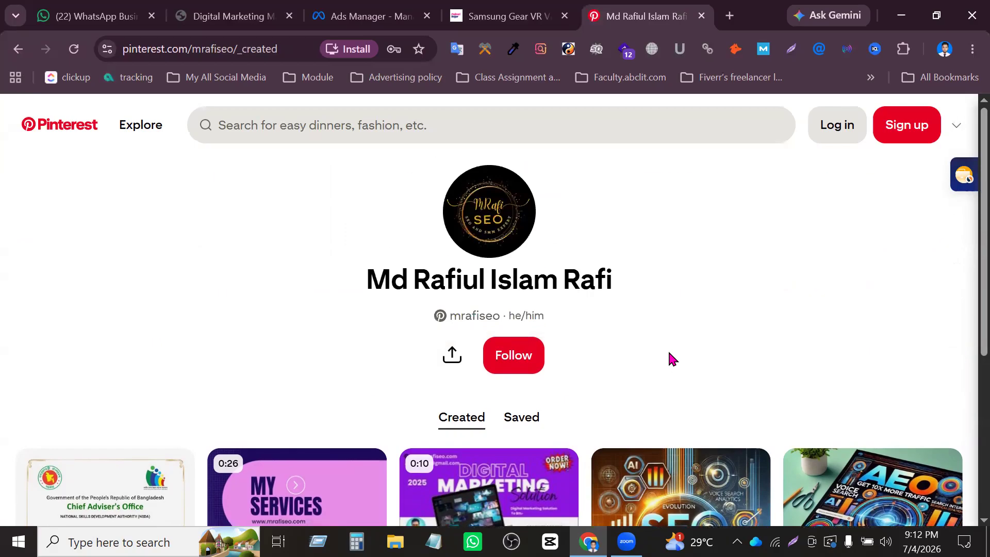
{"action": "left_click", "coordinate": [530, 419]}
{"action": "scroll", "coordinate": [930, 395], "scroll_direction": "down", "scroll_amount": 7}
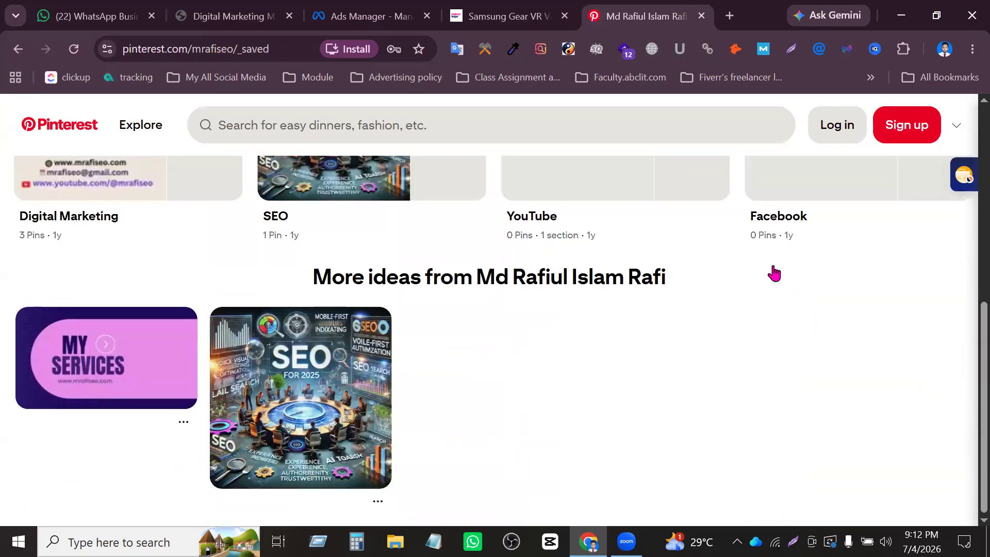
Log in to Pinterest with the browser's saved account credentials
{"action": "left_click", "coordinate": [845, 124]}
{"action": "key", "text": "Return"}
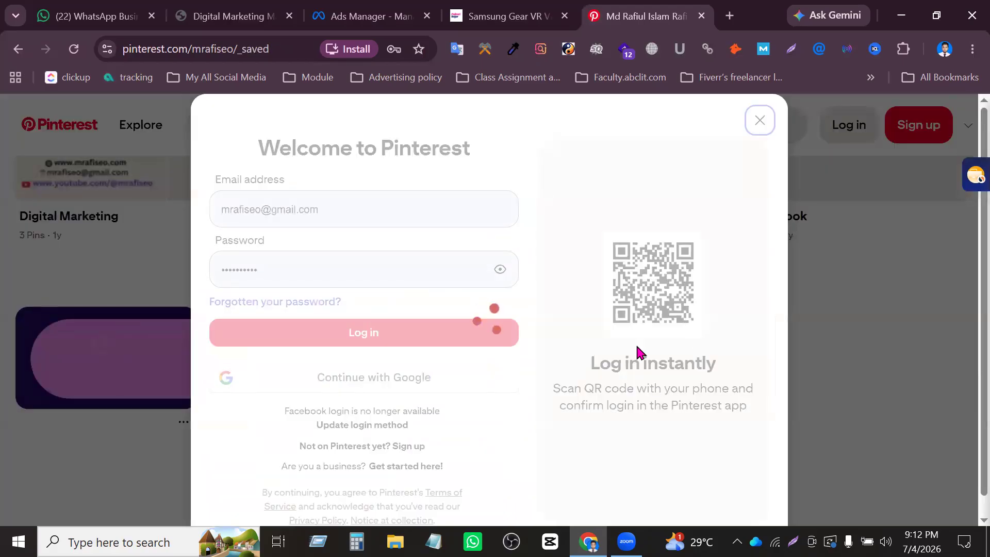
{"action": "left_click", "coordinate": [470, 343]}
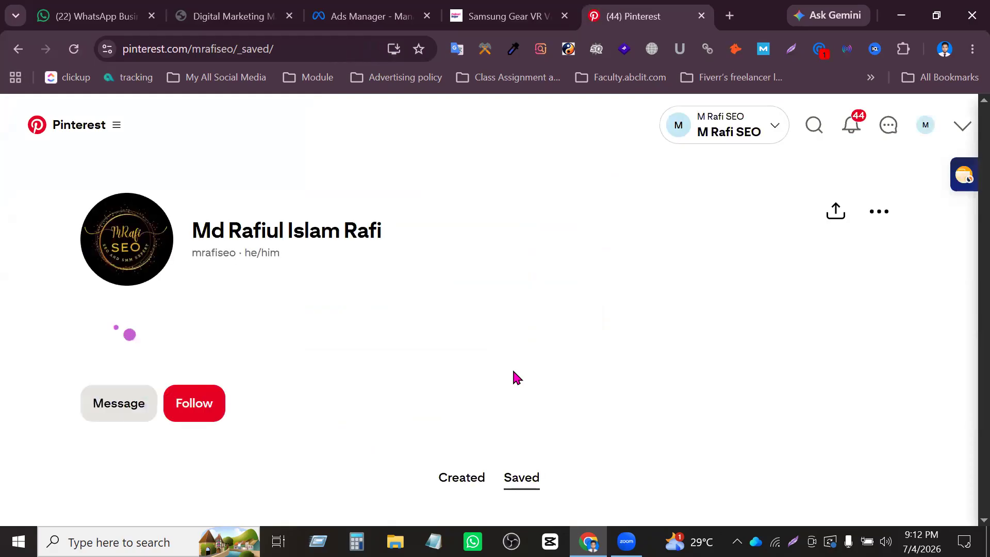
Review the profile's saved boards, created Pins and sharing options from the logged-in account
{"action": "scroll", "coordinate": [513, 372], "scroll_direction": "down", "scroll_amount": 3}
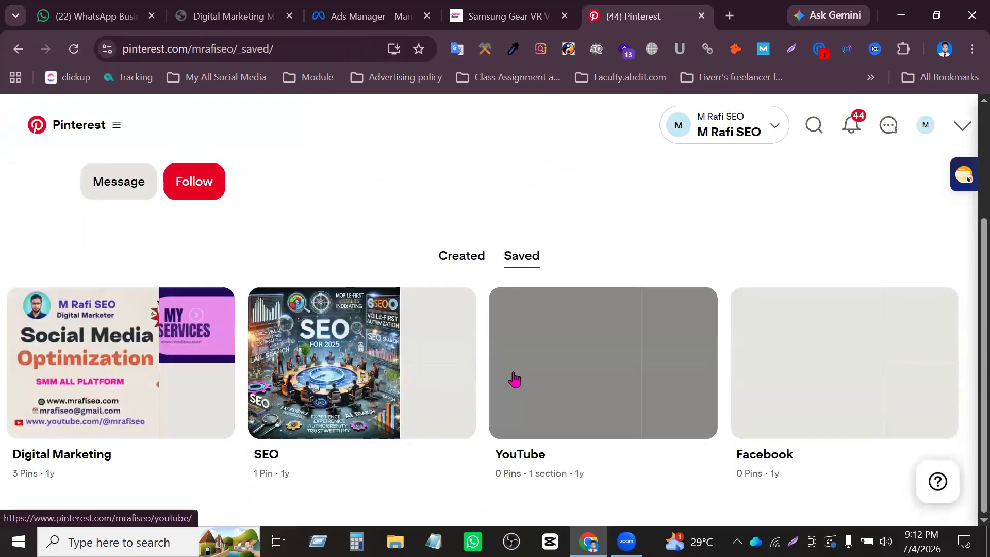
{"action": "left_click", "coordinate": [465, 257]}
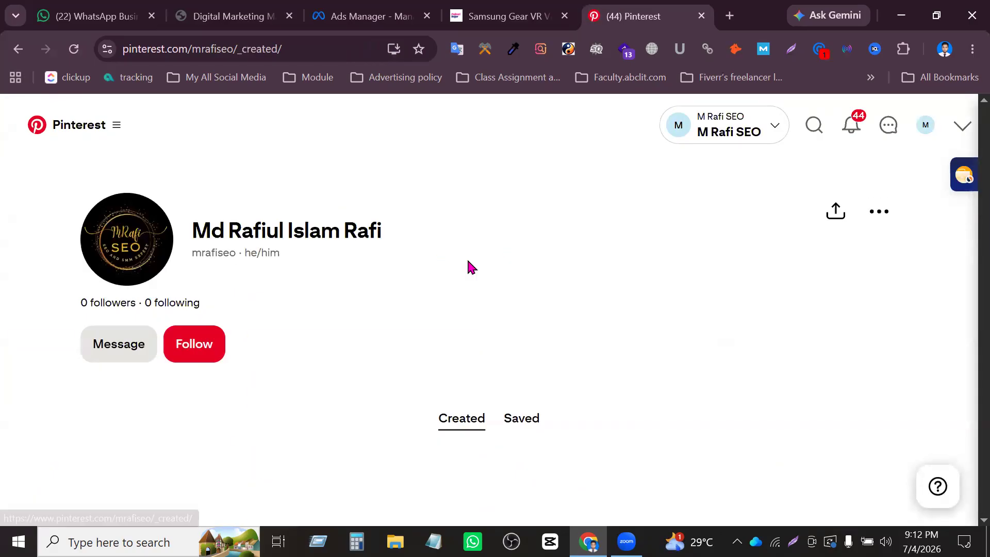
{"action": "scroll", "coordinate": [636, 400], "scroll_direction": "down", "scroll_amount": 5}
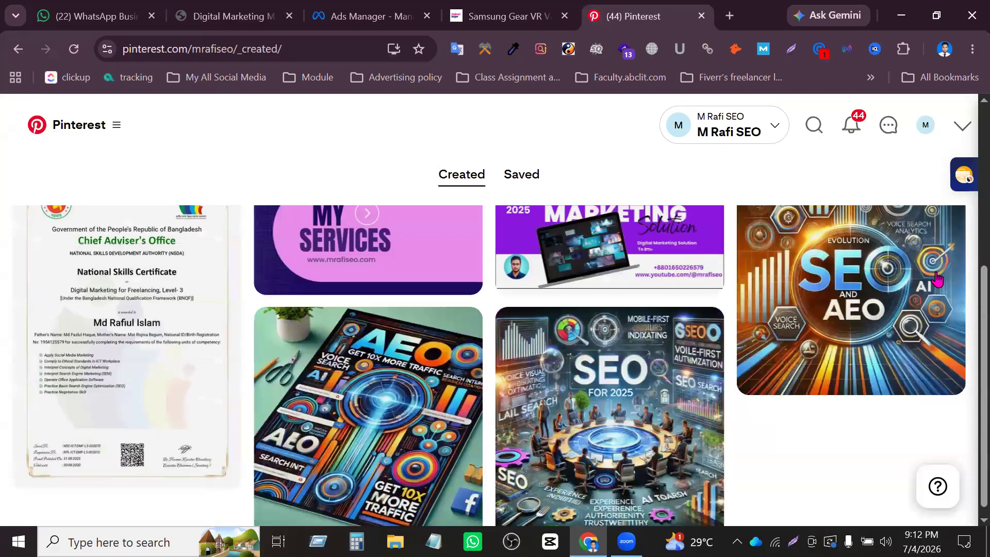
{"action": "mouse_move", "coordinate": [926, 325]}
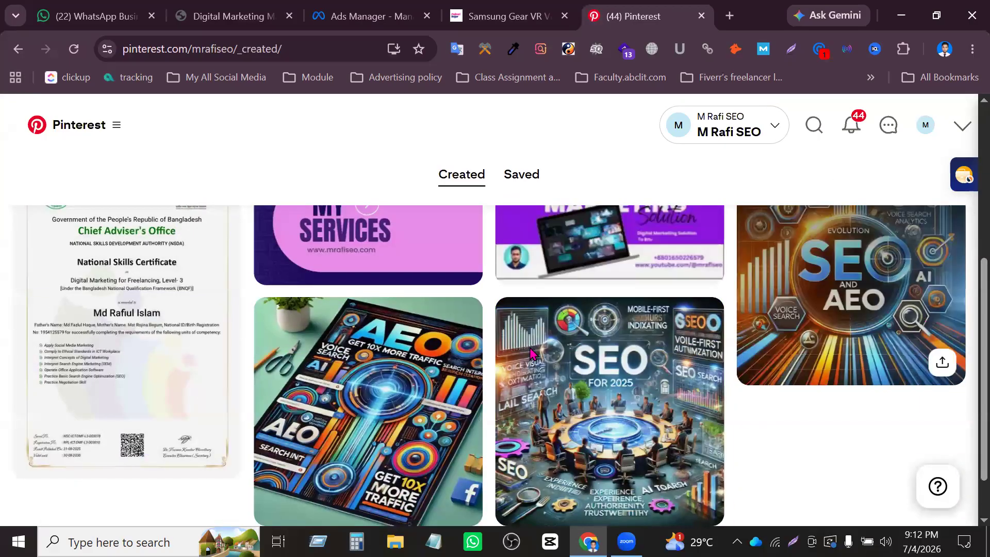
{"action": "scroll", "coordinate": [530, 353], "scroll_direction": "up", "scroll_amount": 5}
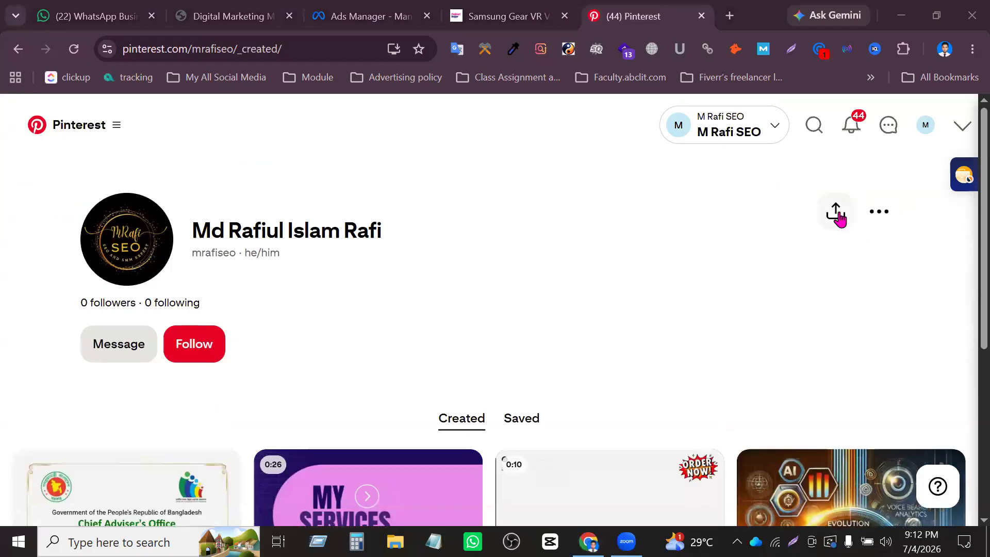
{"action": "left_click", "coordinate": [835, 211]}
{"action": "left_click", "coordinate": [932, 295]}
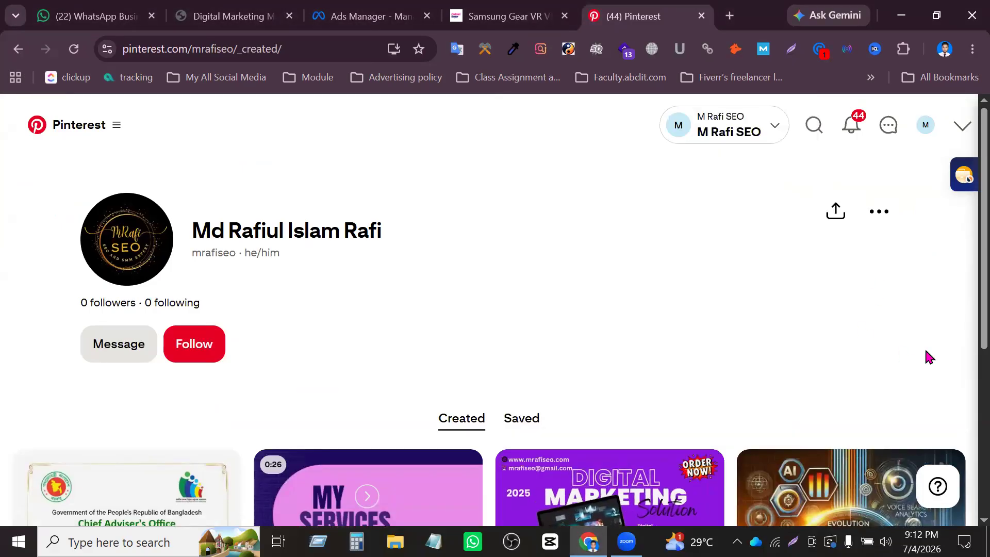
Zoom the profile page with the created Pins out to 67%
{"action": "scroll", "coordinate": [926, 351], "scroll_direction": "down", "scroll_amount": 5}
{"action": "scroll", "coordinate": [672, 402], "scroll_direction": "down", "scroll_amount": 1}
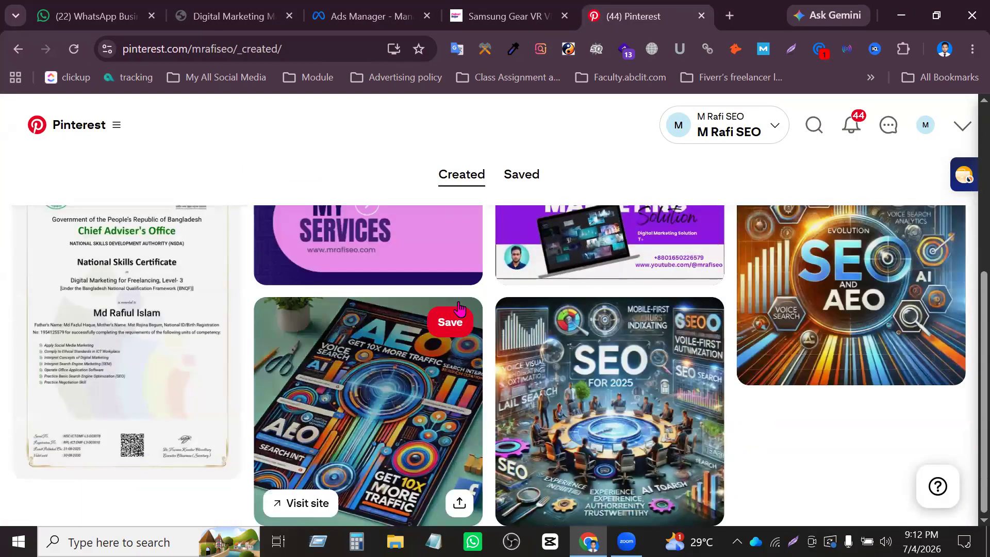
{"action": "key", "text": "ctrl+minus"}
{"action": "key", "text": "ctrl+minus"}
{"action": "key", "text": "ctrl+minus"}
{"action": "key", "text": "ctrl+minus"}
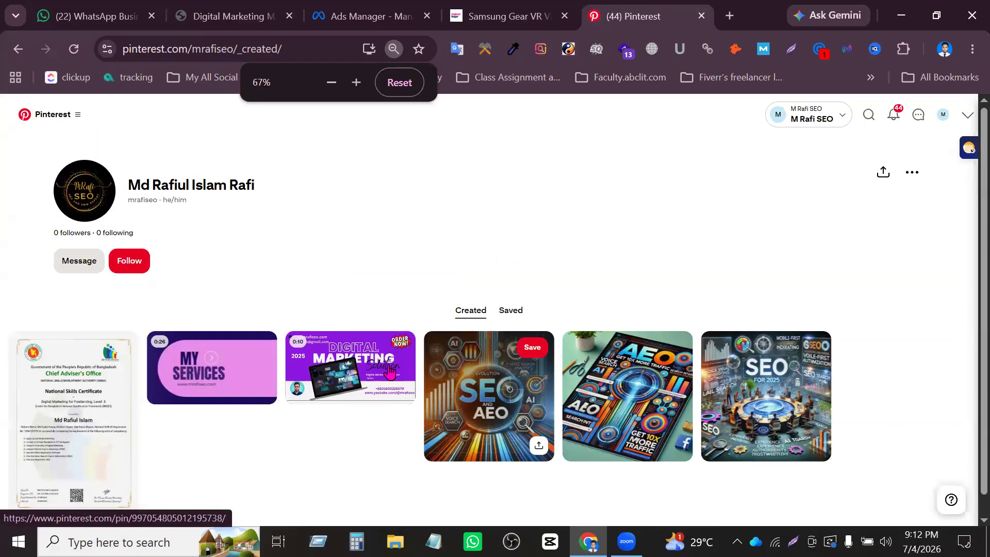
Open the Digital Marketing board from the saved boards and allow Pinterest to show notifications
{"action": "left_click", "coordinate": [511, 311]}
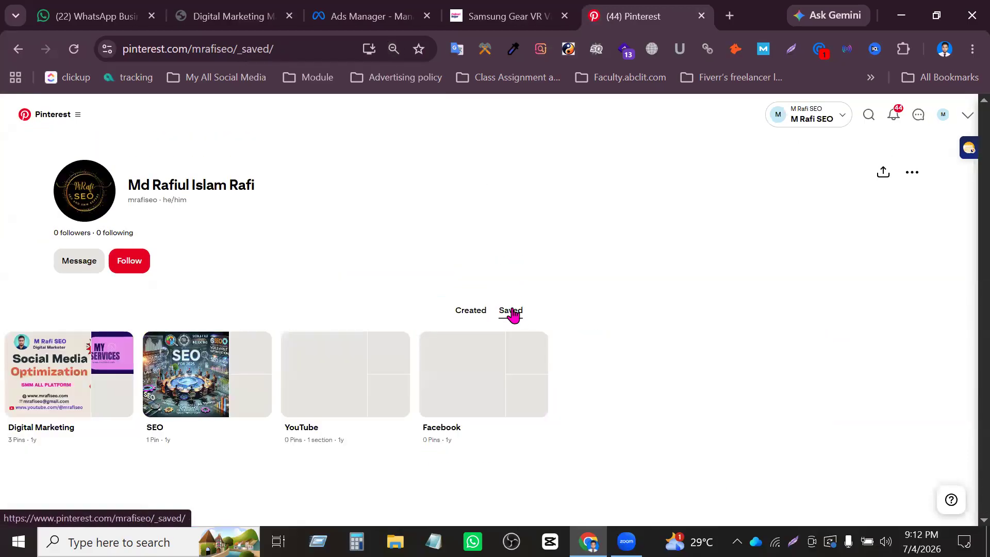
{"action": "left_click", "coordinate": [62, 374]}
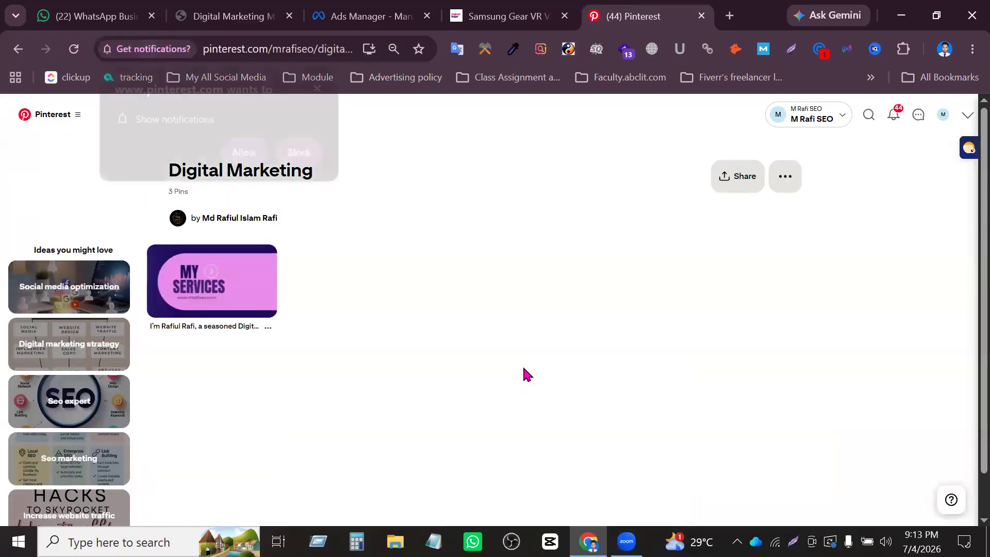
{"action": "left_click", "coordinate": [245, 153]}
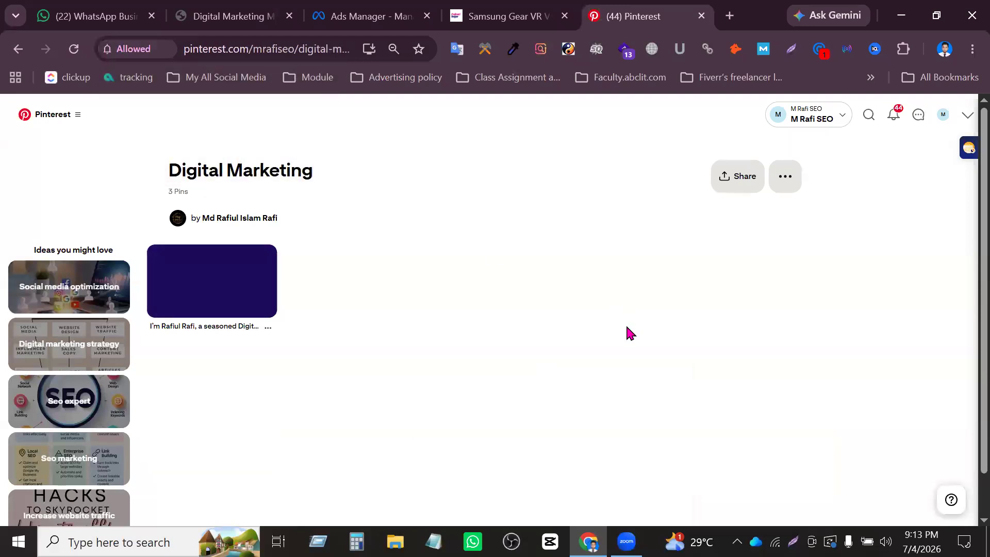
{"action": "scroll", "coordinate": [621, 382], "scroll_direction": "down", "scroll_amount": 1}
{"action": "scroll", "coordinate": [639, 237], "scroll_direction": "up", "scroll_amount": 1}
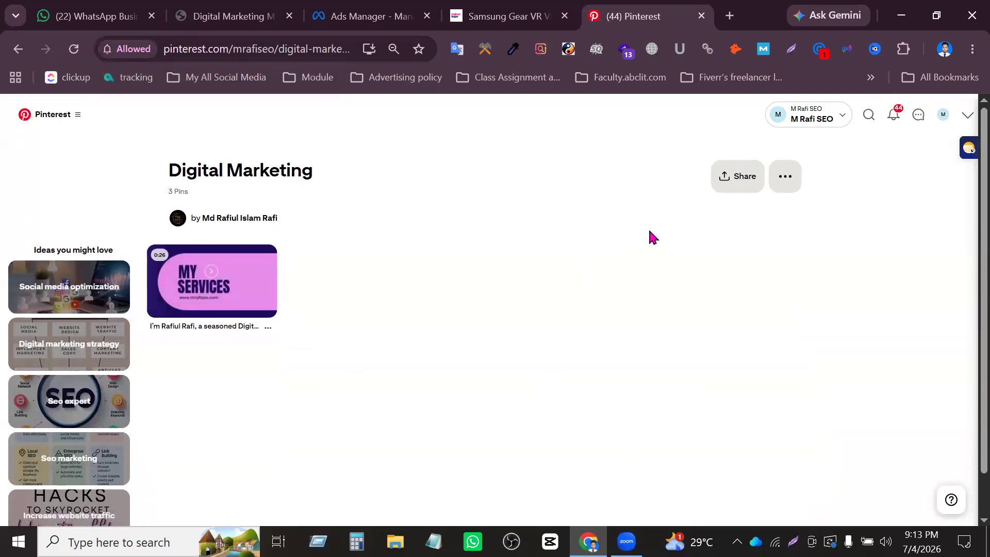
{"action": "scroll", "coordinate": [645, 284], "scroll_direction": "down", "scroll_amount": 1}
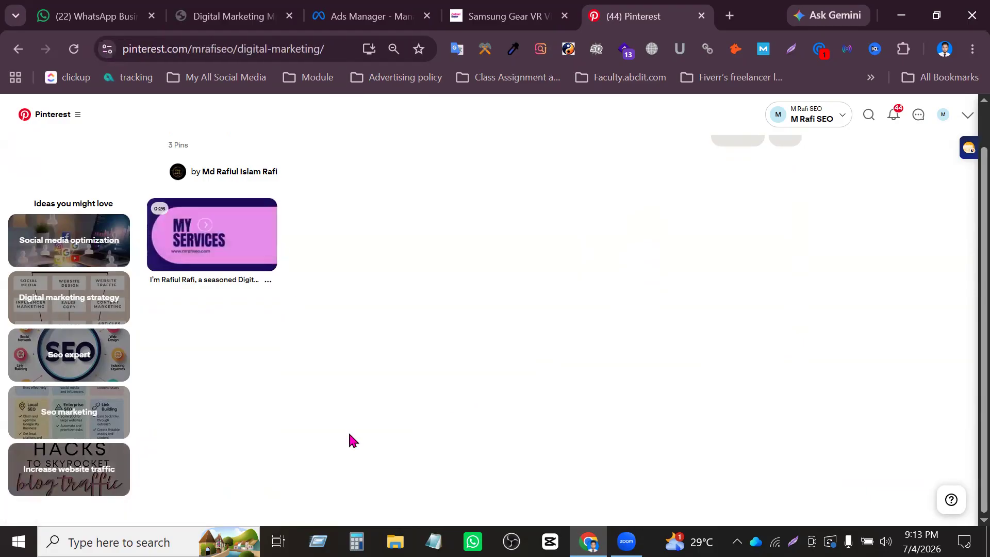
Examine the Digital Marketing board's options and its Pins
{"action": "key", "text": "ctrl+shift+p"}
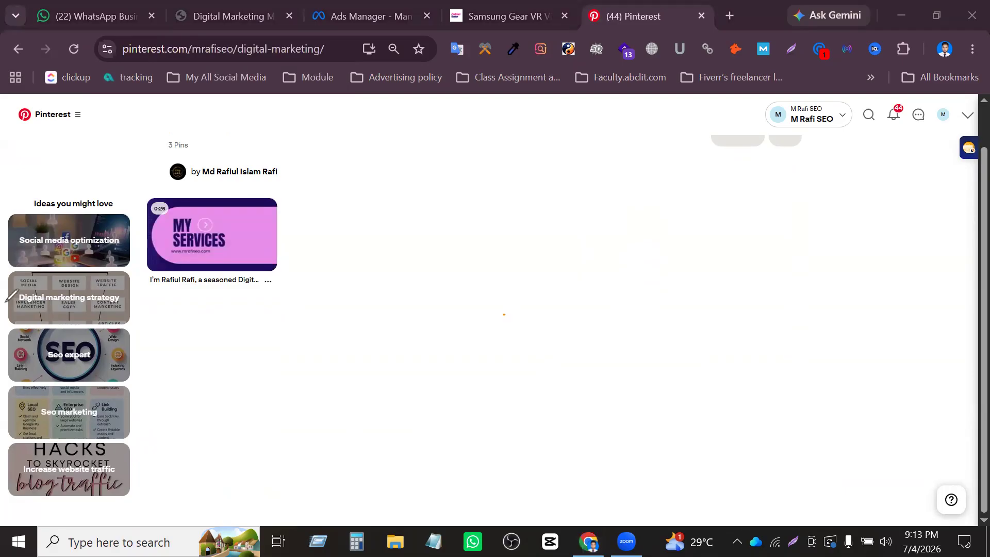
{"action": "scroll", "coordinate": [242, 412], "scroll_direction": "up", "scroll_amount": 1}
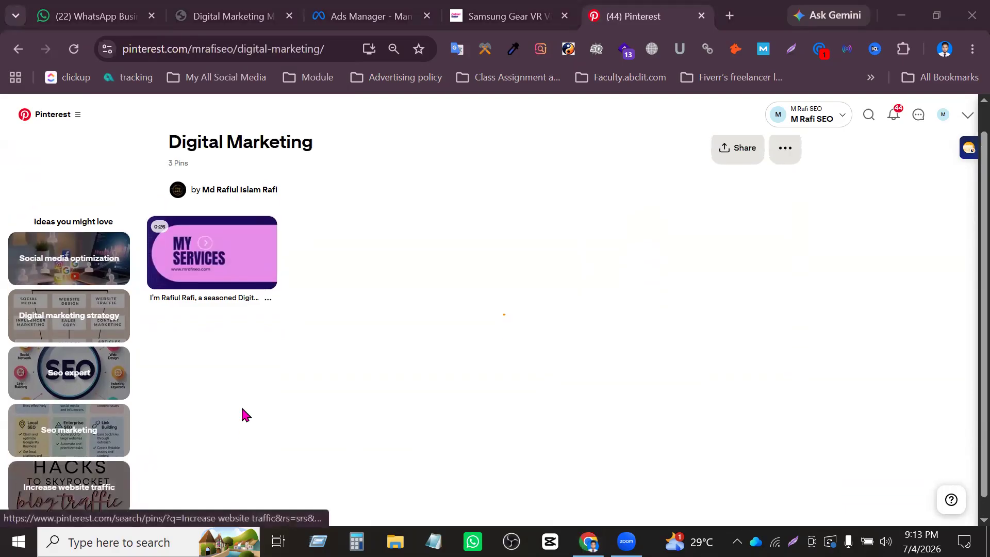
{"action": "left_click", "coordinate": [784, 177]}
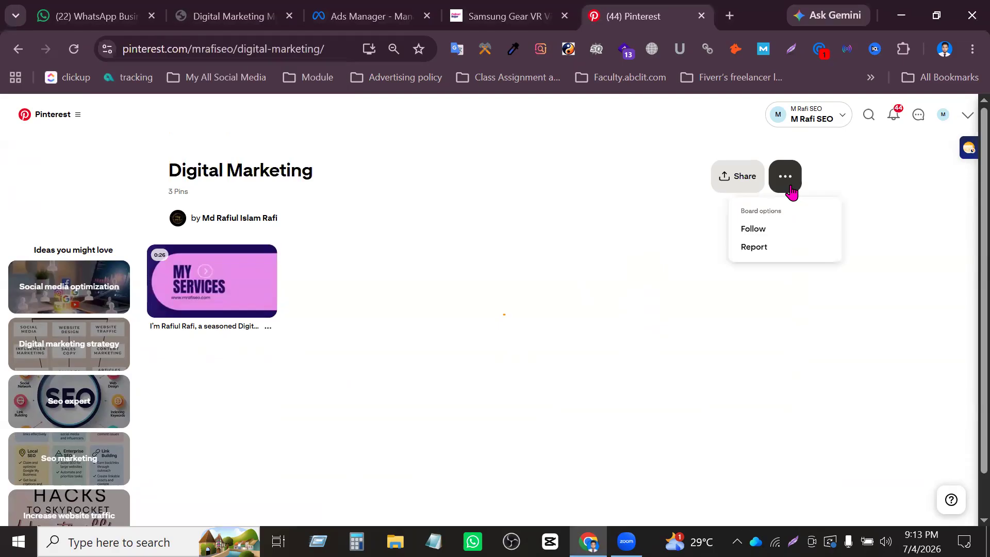
{"action": "left_click", "coordinate": [704, 305]}
{"action": "scroll", "coordinate": [303, 292], "scroll_direction": "down", "scroll_amount": 1}
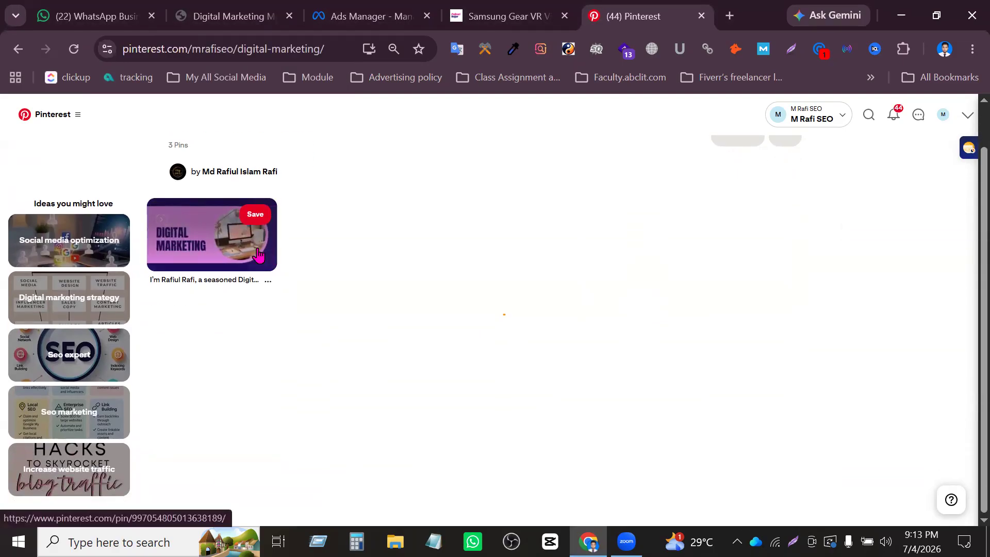
{"action": "scroll", "coordinate": [258, 254], "scroll_direction": "up", "scroll_amount": 1}
{"action": "scroll", "coordinate": [393, 424], "scroll_direction": "down", "scroll_amount": 1}
{"action": "scroll", "coordinate": [435, 442], "scroll_direction": "up", "scroll_amount": 1}
Inspect the account menu and the business's assets, including its ad accounts and catalogues
{"action": "left_click", "coordinate": [967, 115]}
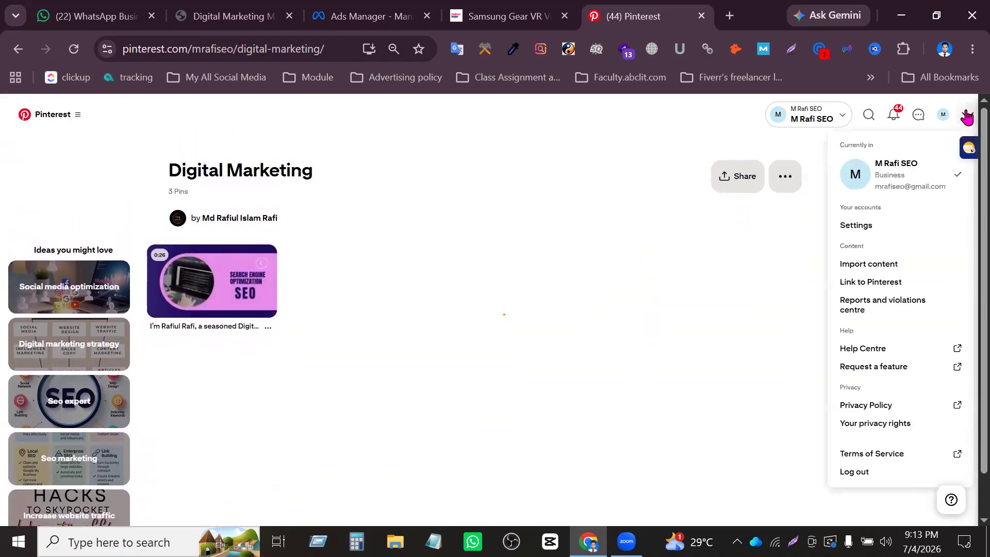
{"action": "left_click", "coordinate": [838, 113]}
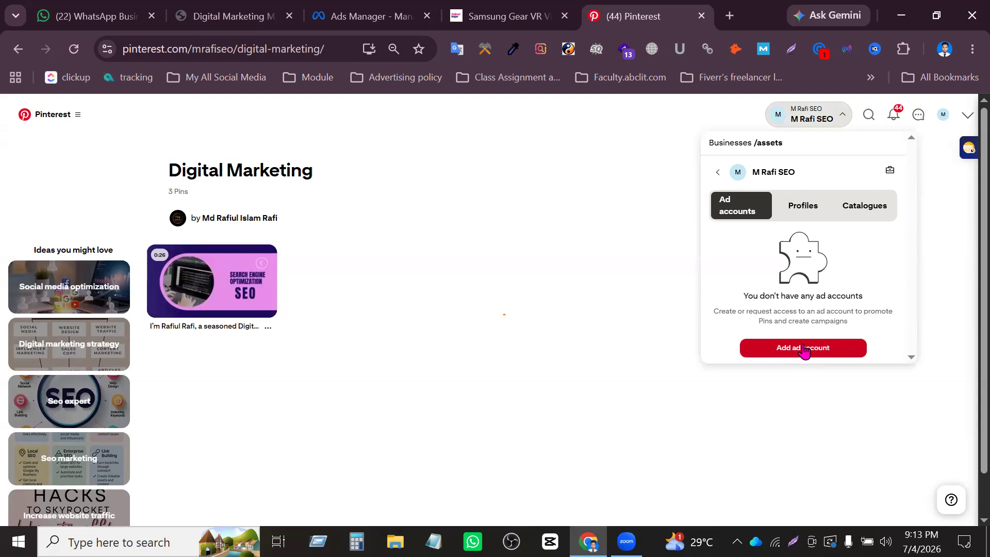
{"action": "left_click", "coordinate": [822, 212]}
{"action": "left_click", "coordinate": [849, 211]}
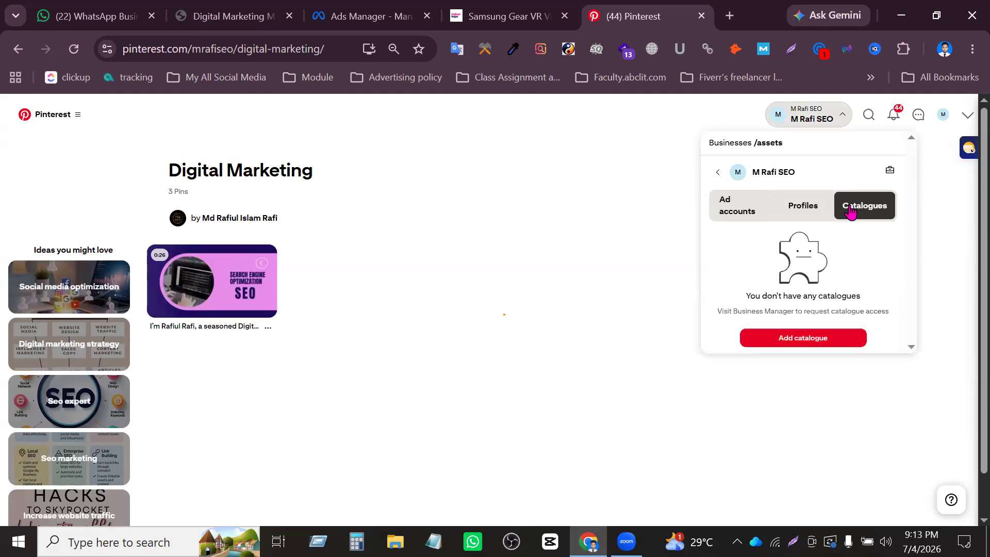
{"action": "scroll", "coordinate": [840, 292], "scroll_direction": "down", "scroll_amount": 1}
Switch to the business's own profile from its list of profile assets
{"action": "left_click", "coordinate": [809, 205]}
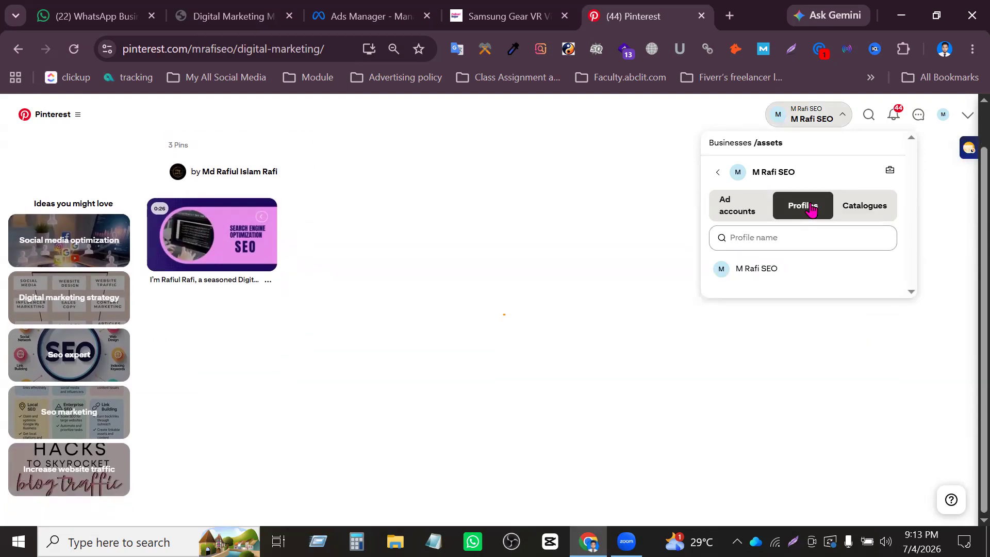
{"action": "left_click", "coordinate": [782, 278]}
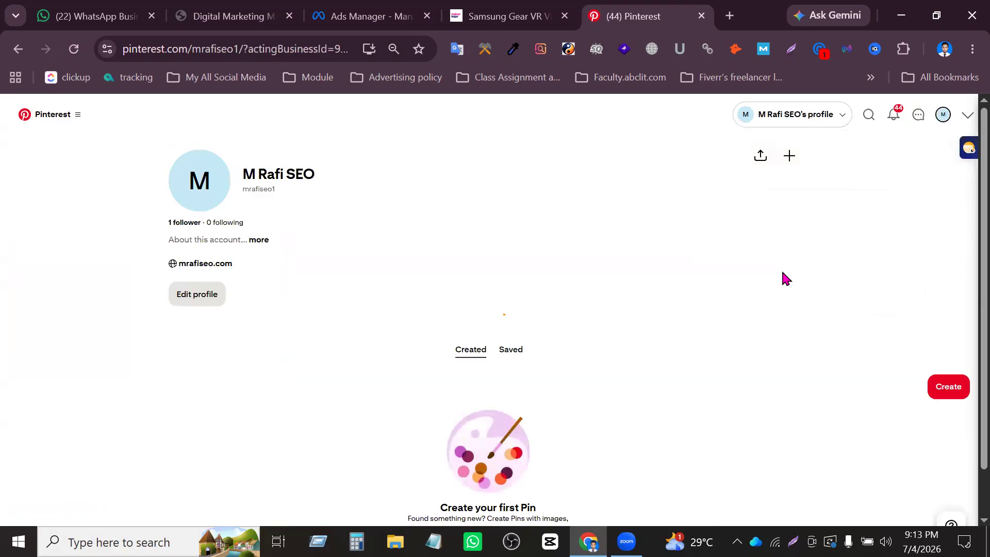
{"action": "scroll", "coordinate": [782, 278], "scroll_direction": "down", "scroll_amount": 1}
{"action": "scroll", "coordinate": [490, 318], "scroll_direction": "up", "scroll_amount": 1}
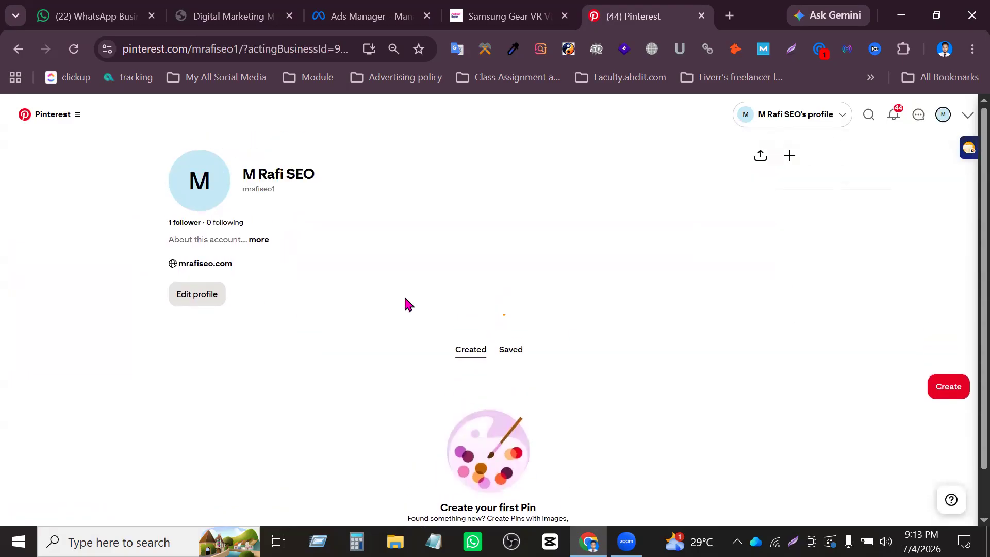
{"action": "scroll", "coordinate": [405, 298], "scroll_direction": "down", "scroll_amount": 1}
{"action": "scroll", "coordinate": [404, 298], "scroll_direction": "up", "scroll_amount": 1}
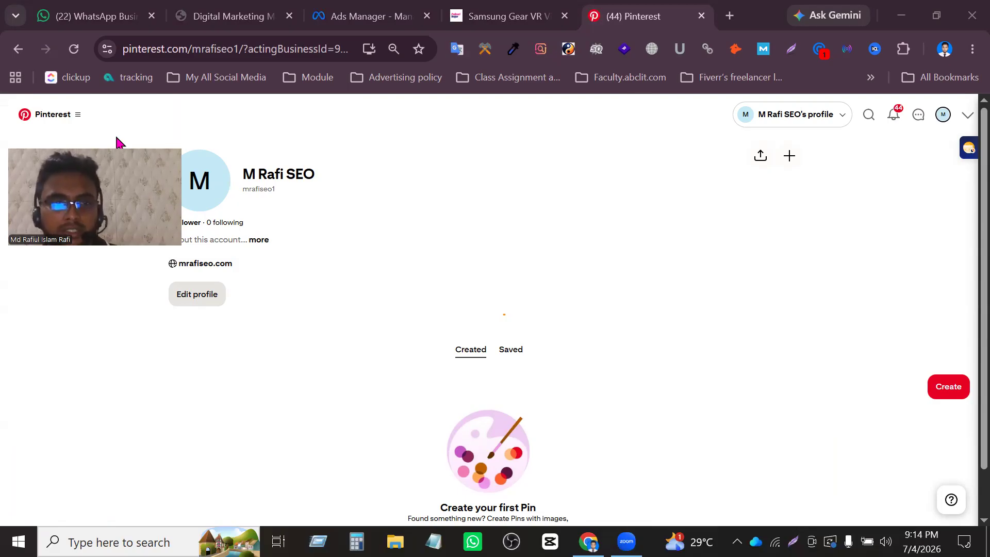
{"action": "left_click_drag", "start_coordinate": [117, 148], "coordinate": [639, 259]}
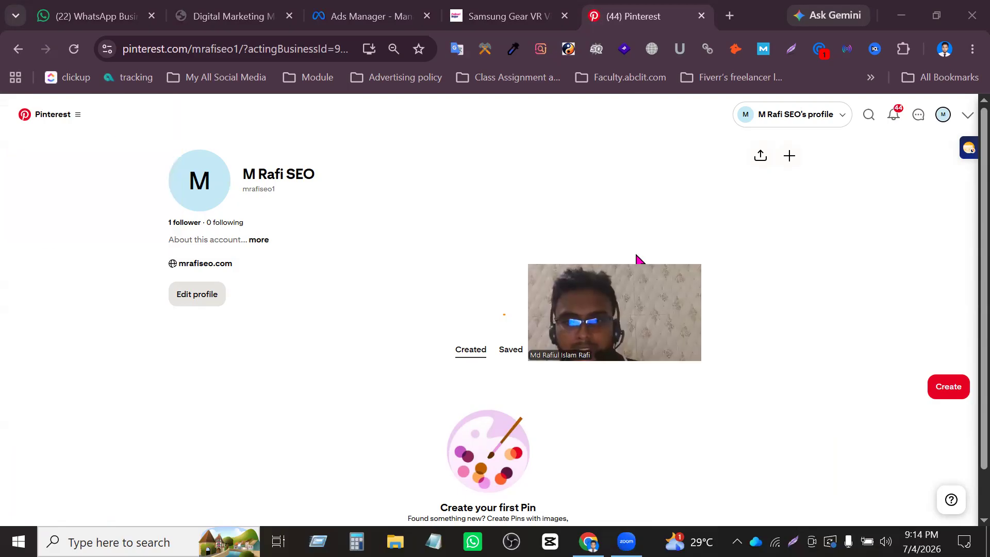
Open pinterest.com in a new browser tab
{"action": "left_click", "coordinate": [727, 16]}
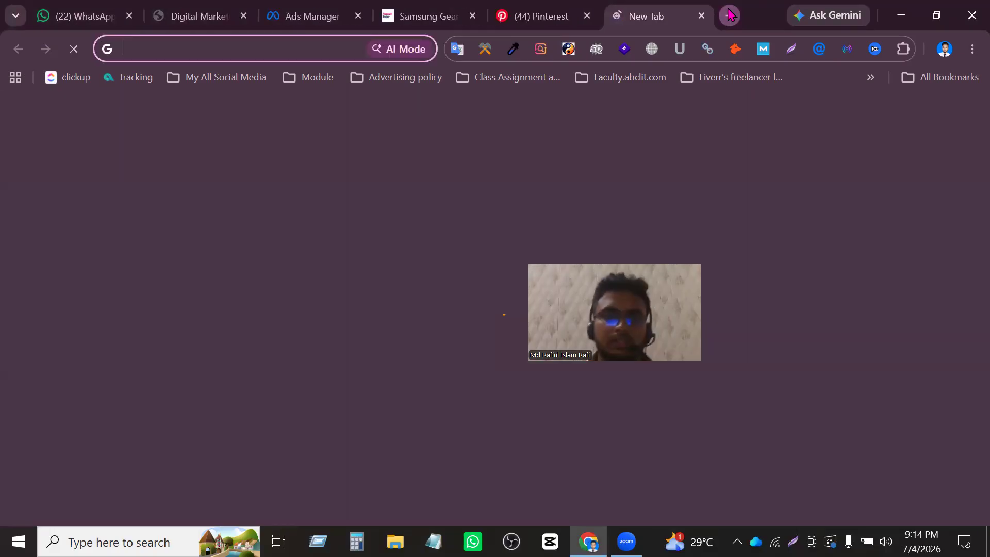
{"action": "type", "text": "pri"}
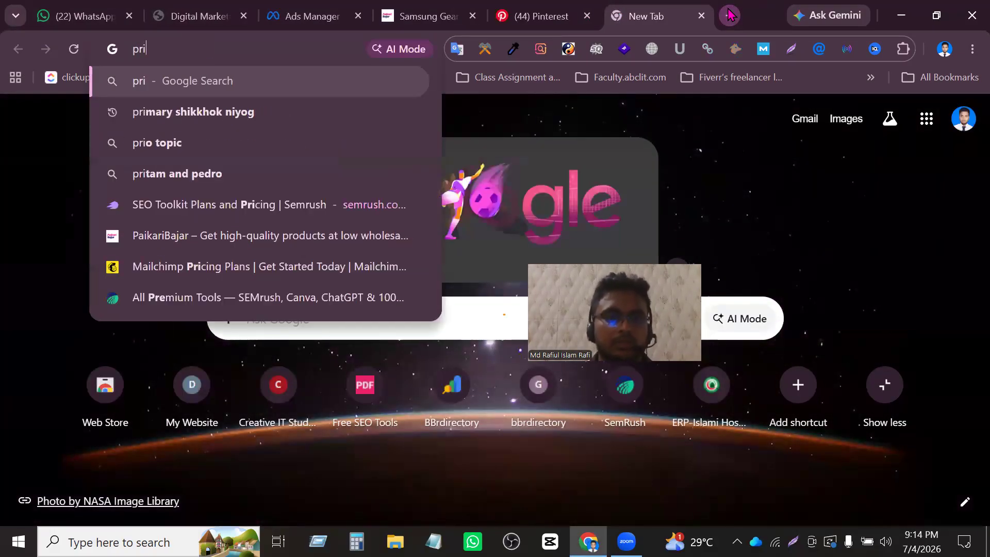
{"action": "key", "text": "BackSpace"}
{"action": "key", "text": "BackSpace"}
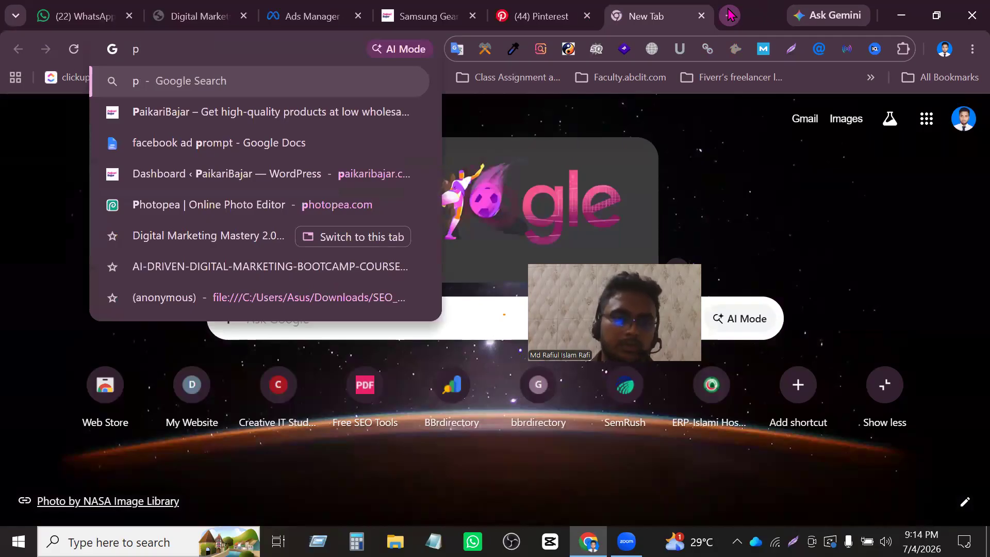
{"action": "type", "text": "interest.com/mrafiseo/"}
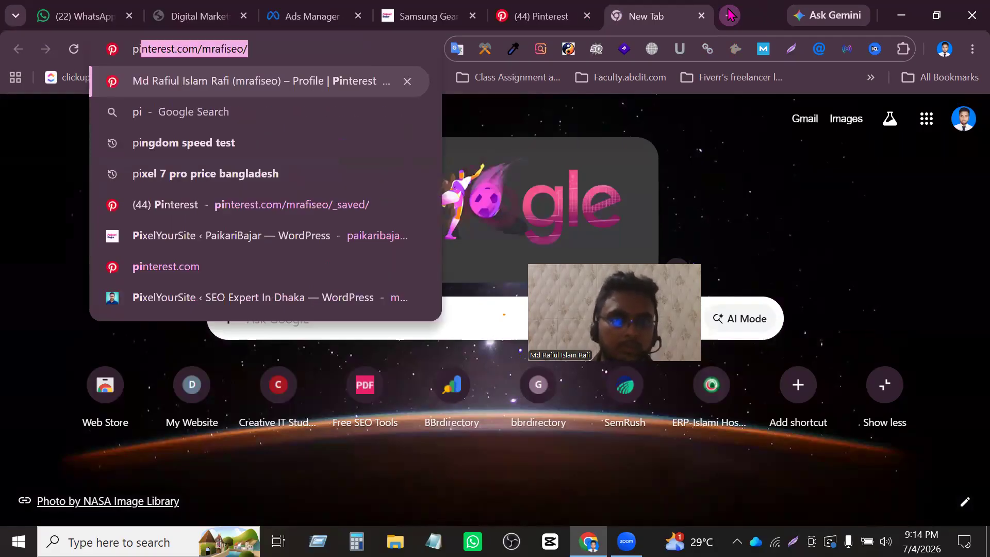
{"action": "key", "text": "Right"}
{"action": "key", "text": "BackSpace"}
{"action": "key", "text": "BackSpace"}
{"action": "key", "text": "BackSpace"}
{"action": "key", "text": "BackSpace"}
{"action": "key", "text": "BackSpace"}
{"action": "key", "text": "BackSpace"}
{"action": "key", "text": "BackSpace"}
{"action": "key", "text": "BackSpace"}
{"action": "key", "text": "BackSpace"}
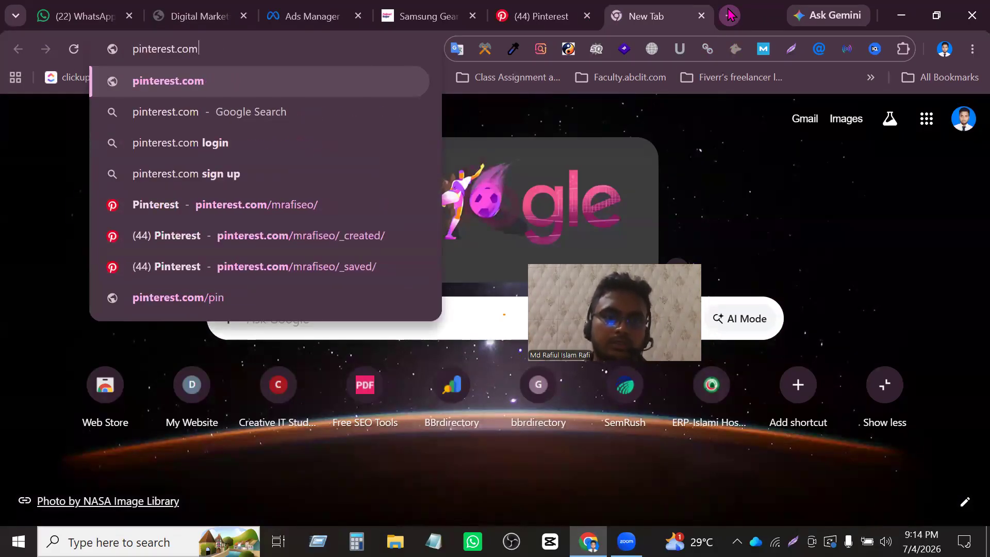
{"action": "key", "text": "Return"}
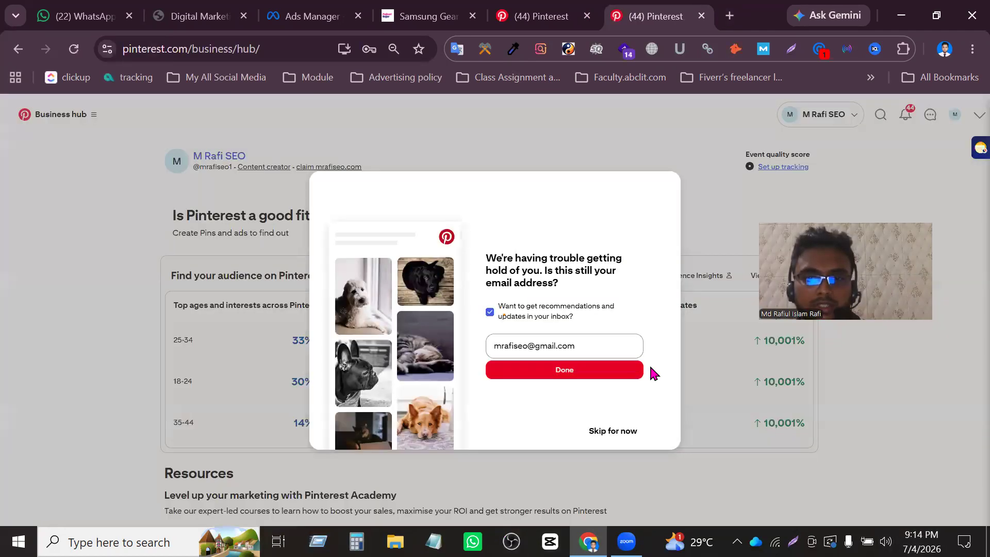
Dismiss the email address prompt, then log out of the account and close the sign-up form
{"action": "left_click", "coordinate": [650, 366]}
{"action": "scroll", "coordinate": [610, 433], "scroll_direction": "down", "scroll_amount": 3}
{"action": "scroll", "coordinate": [610, 433], "scroll_direction": "up", "scroll_amount": 3}
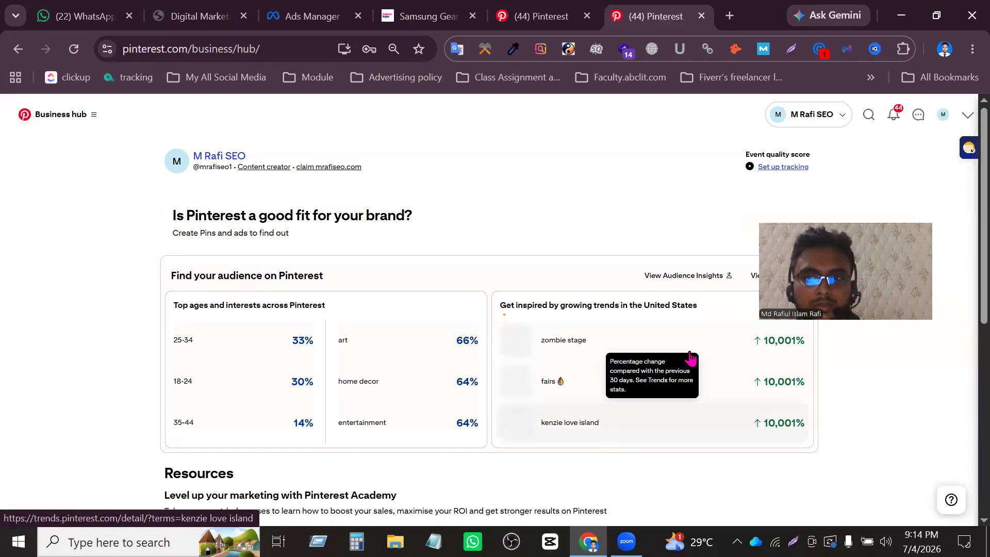
{"action": "left_click", "coordinate": [967, 114]}
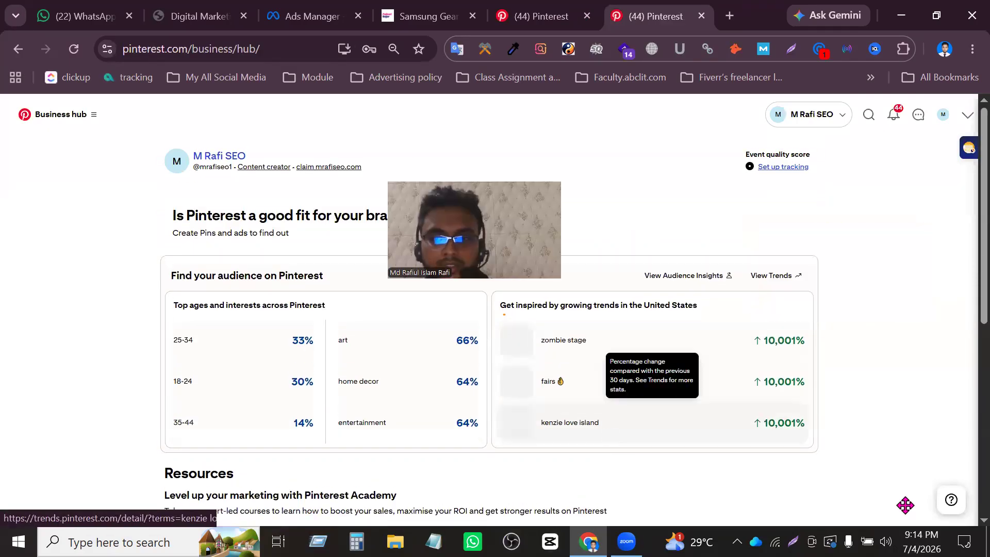
{"action": "left_click", "coordinate": [860, 491]}
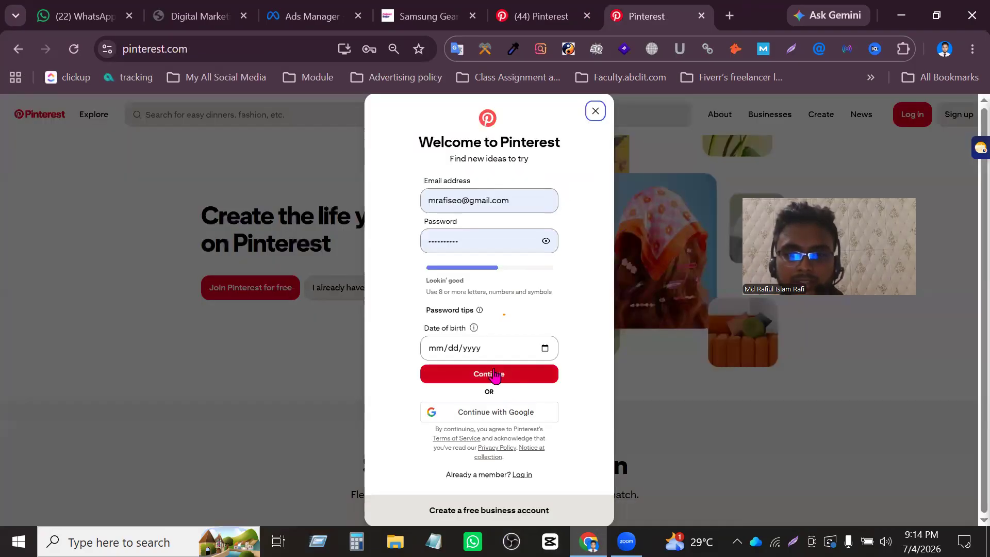
{"action": "left_click", "coordinate": [595, 114]}
Return to the tab with the business profile and view its About details
{"action": "left_click", "coordinate": [572, 16]}
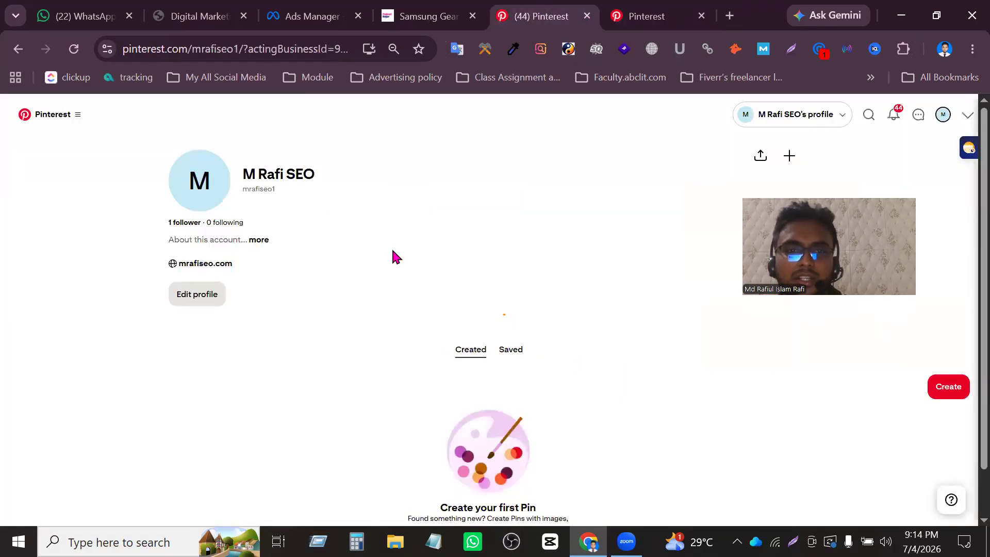
{"action": "left_click", "coordinate": [259, 240]}
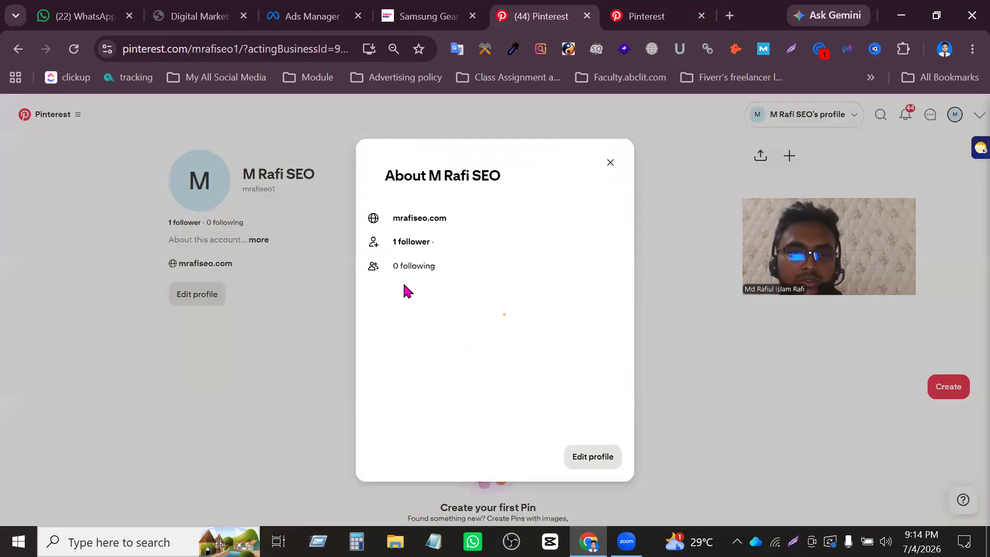
{"action": "left_click", "coordinate": [610, 163]}
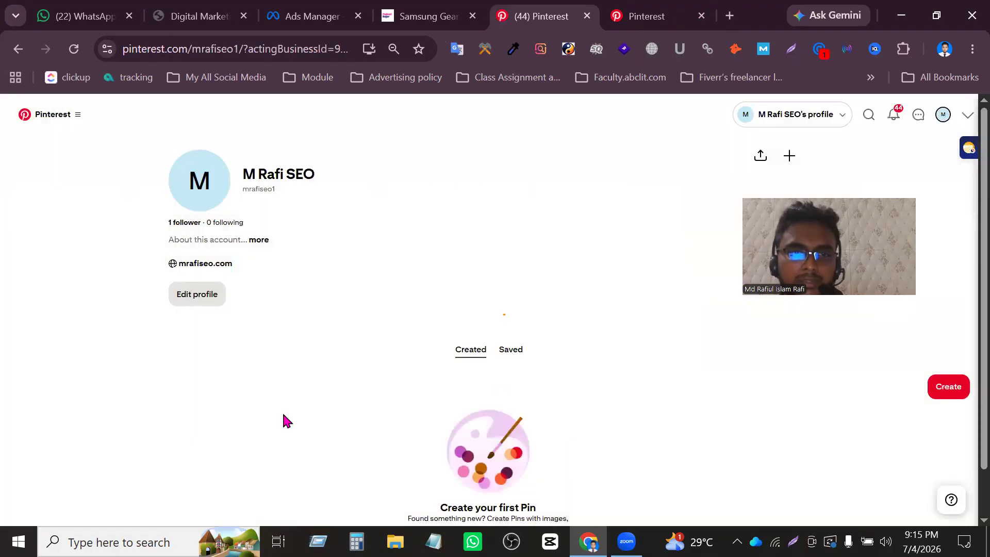
Try to open the business profile for editing, and log back in to the account with the saved credentials
{"action": "left_click", "coordinate": [190, 297]}
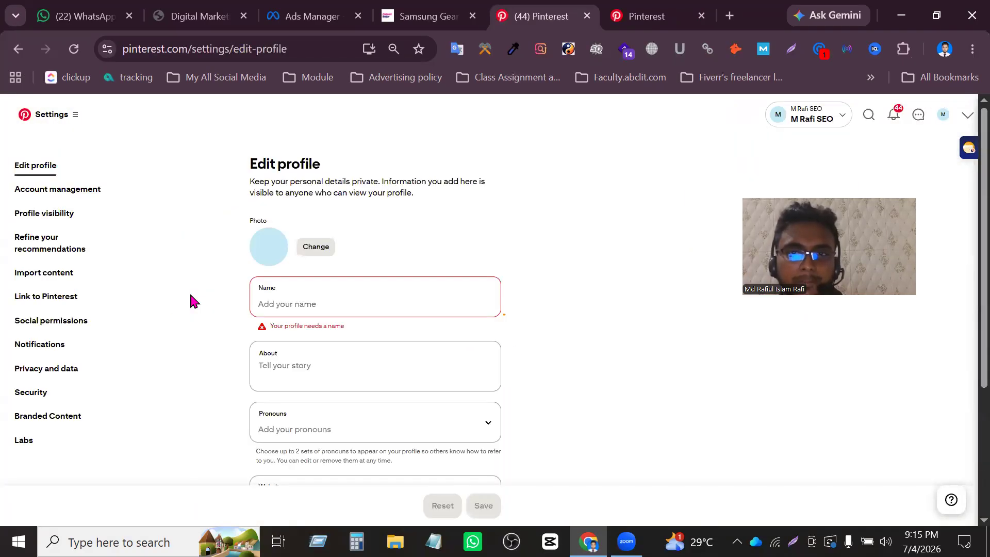
{"action": "scroll", "coordinate": [311, 274], "scroll_direction": "down", "scroll_amount": 4}
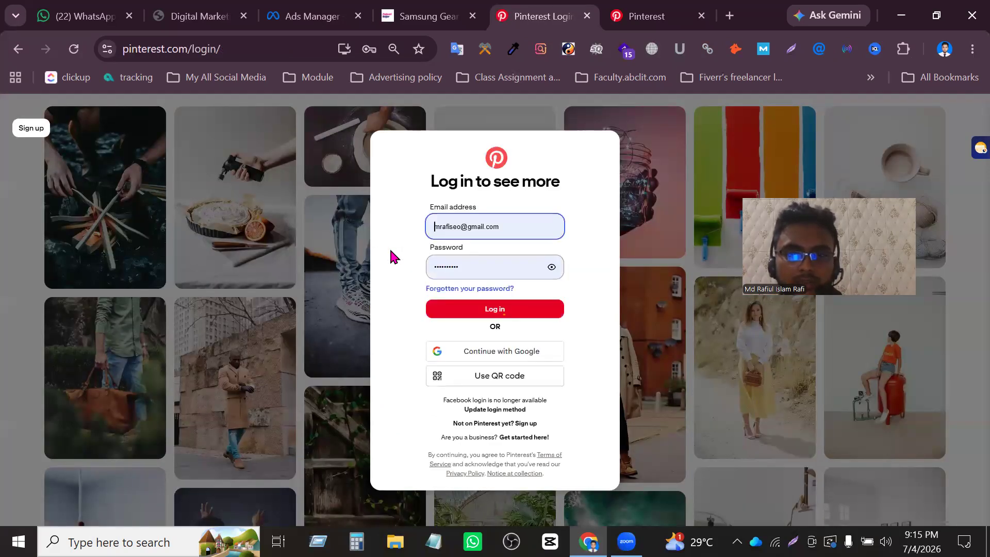
{"action": "left_click", "coordinate": [499, 309]}
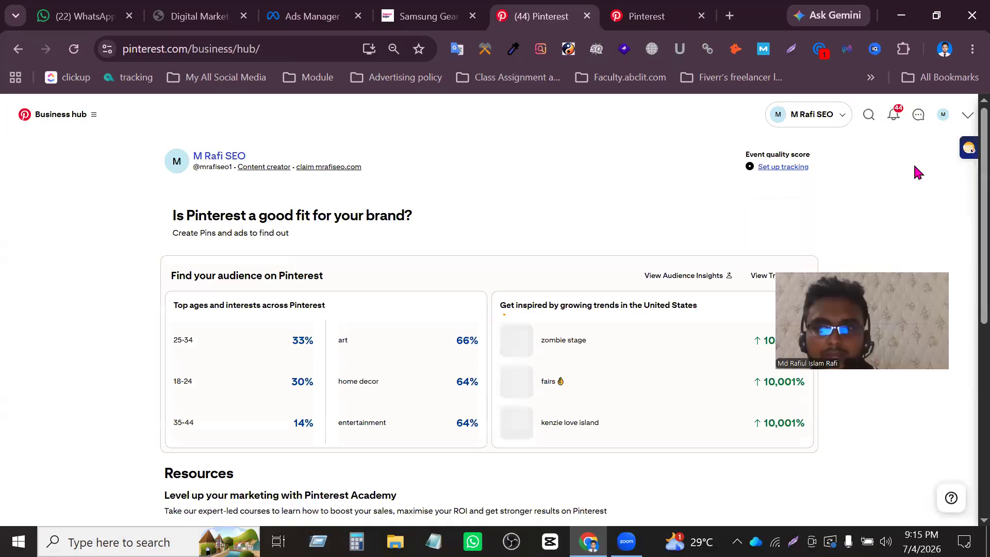
Open the business profile for editing and set its About text to "Digital Marketer"
{"action": "left_click", "coordinate": [942, 115]}
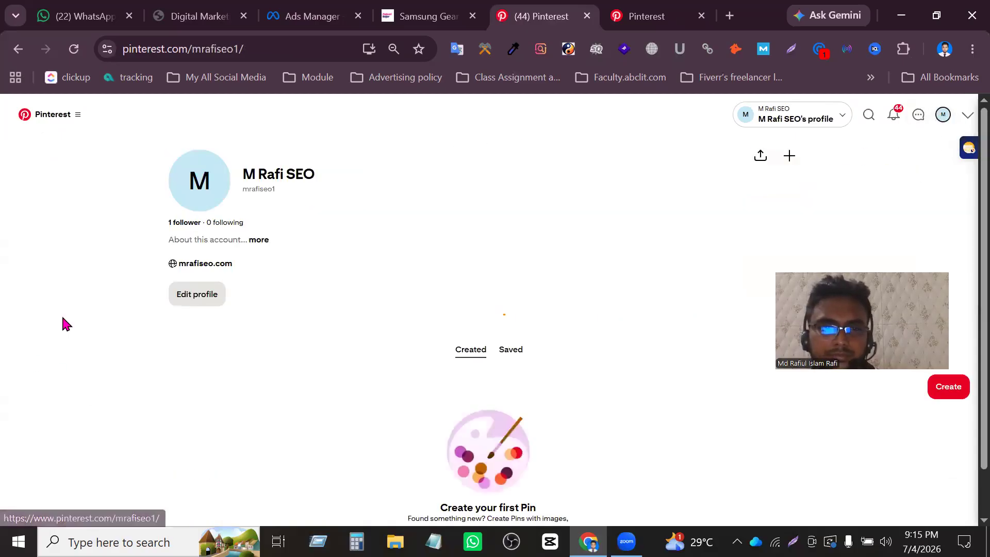
{"action": "left_click", "coordinate": [198, 299]}
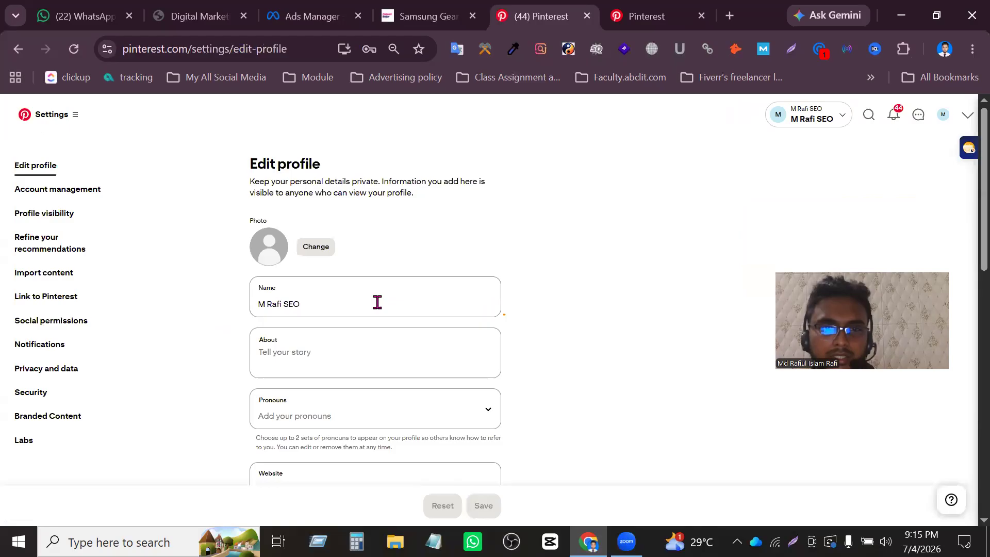
{"action": "scroll", "coordinate": [333, 281], "scroll_direction": "down", "scroll_amount": 3}
{"action": "left_click", "coordinate": [306, 223]}
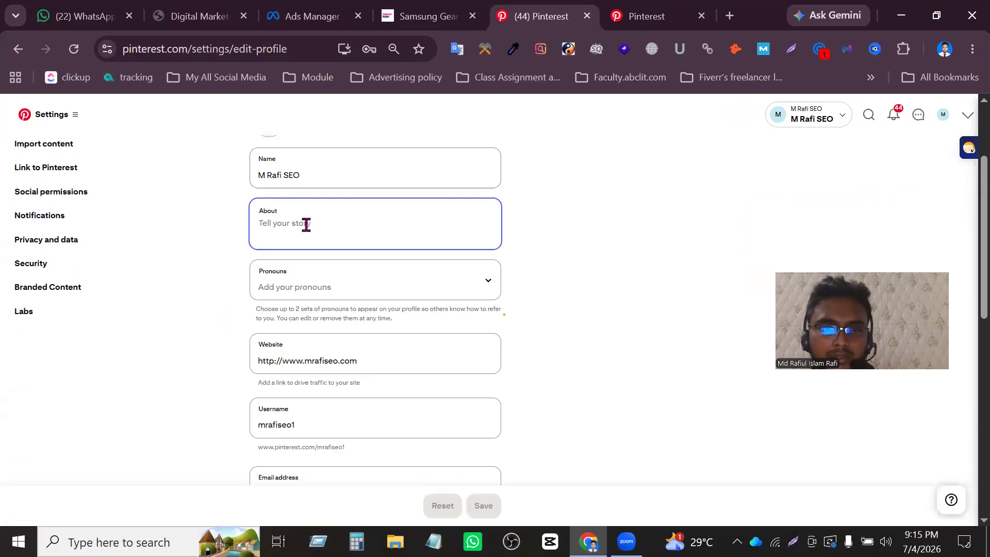
{"action": "type", "text": "Digital Marketier"}
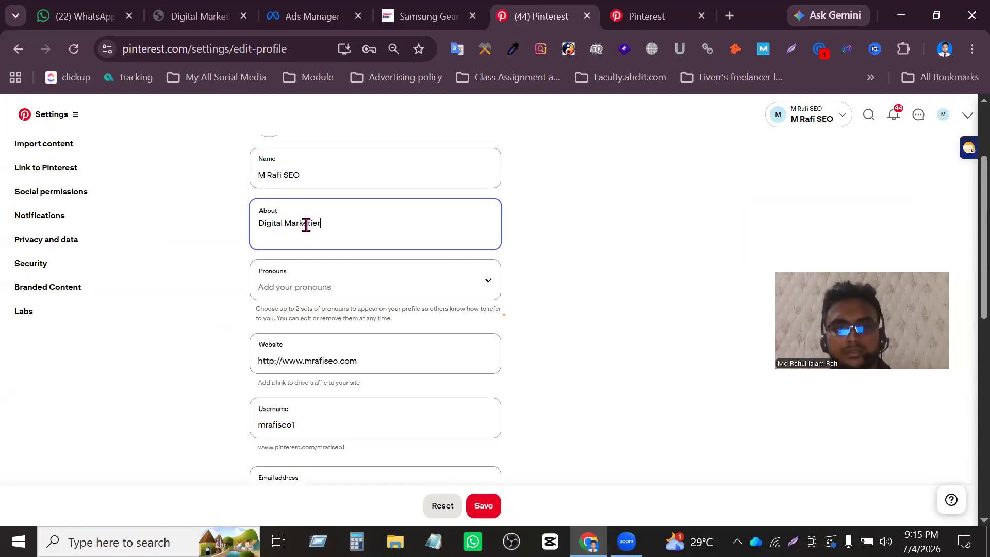
{"action": "key", "text": "BackSpace"}
{"action": "key", "text": "BackSpace"}
{"action": "key", "text": "BackSpace"}
{"action": "key", "text": "BackSpace"}
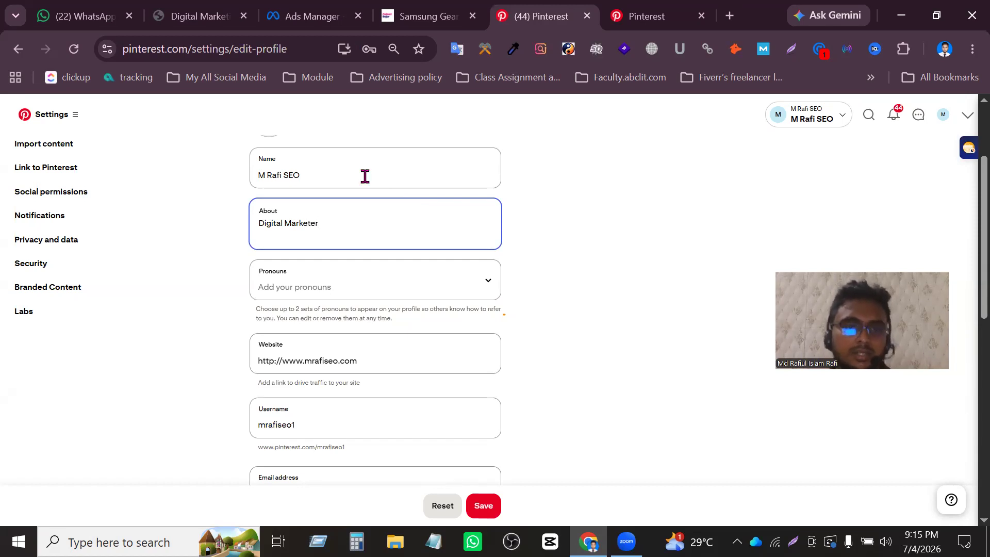
Set the profile's pronouns to he/him, review the remaining contact and address fields, and save the profile
{"action": "left_click", "coordinate": [444, 291]}
{"action": "left_click", "coordinate": [314, 335]}
{"action": "scroll", "coordinate": [316, 335], "scroll_direction": "down", "scroll_amount": 3}
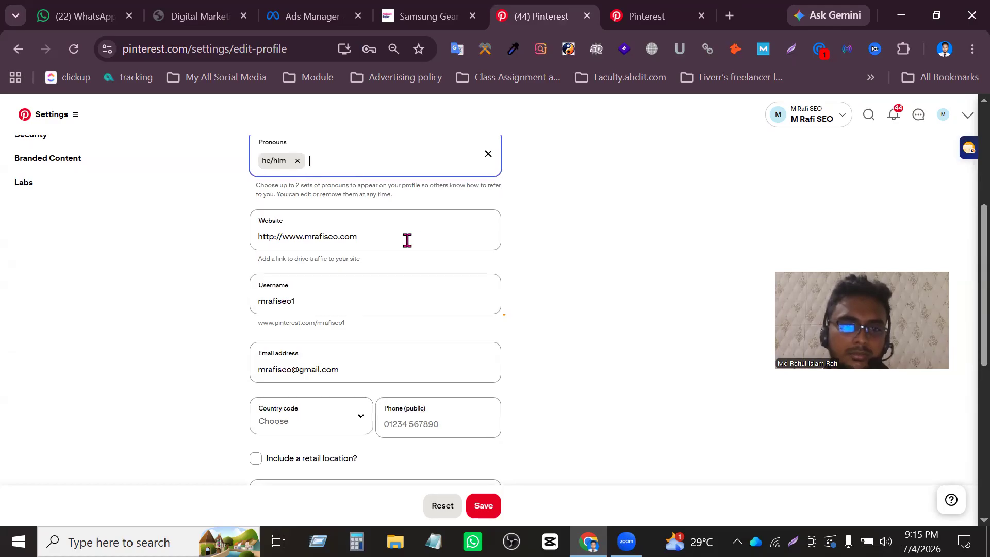
{"action": "scroll", "coordinate": [374, 320], "scroll_direction": "down", "scroll_amount": 5}
{"action": "scroll", "coordinate": [351, 216], "scroll_direction": "down", "scroll_amount": 3}
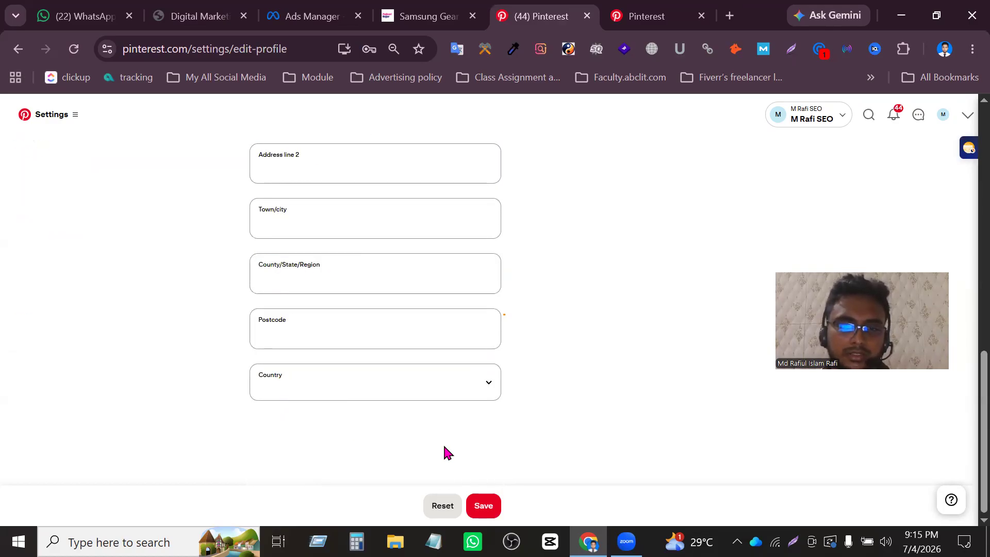
{"action": "left_click", "coordinate": [483, 505]}
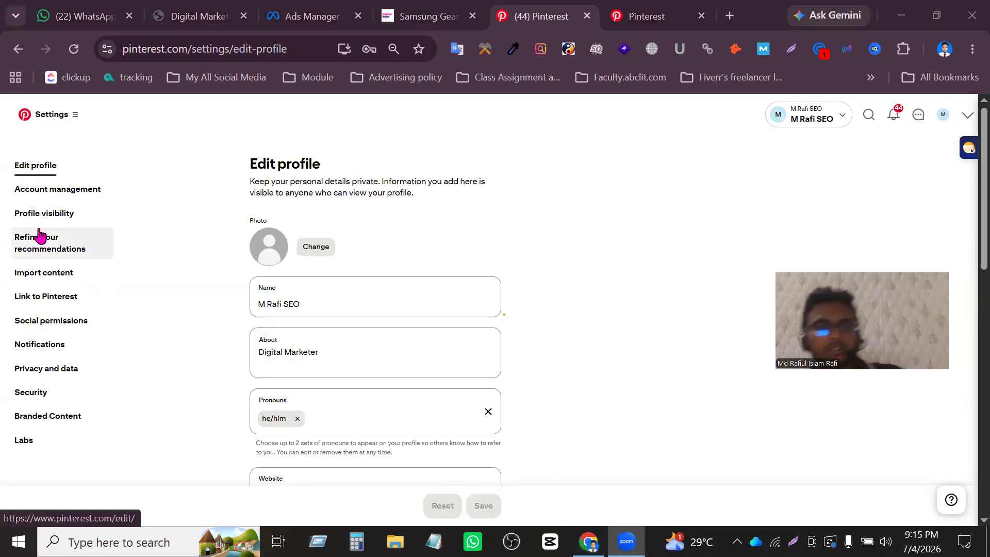
Turn on Search privacy in the profile visibility settings, acknowledge the notice, and save the change
{"action": "left_click", "coordinate": [56, 215]}
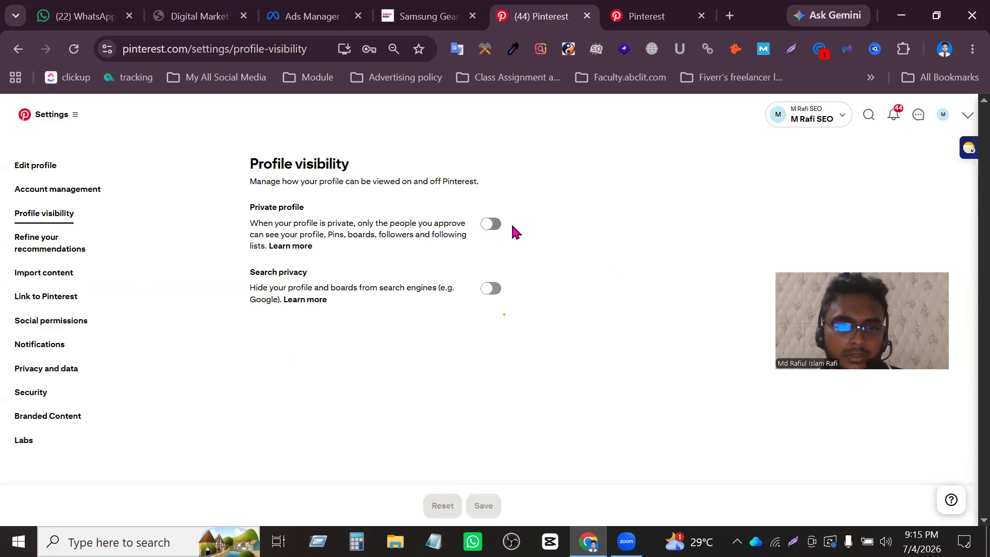
{"action": "left_click", "coordinate": [492, 288]}
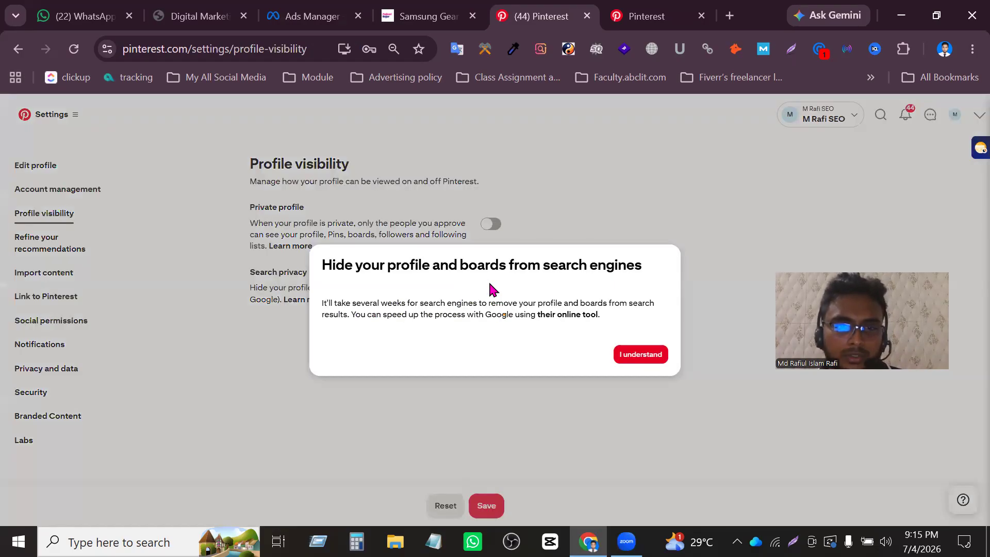
{"action": "left_click", "coordinate": [653, 359]}
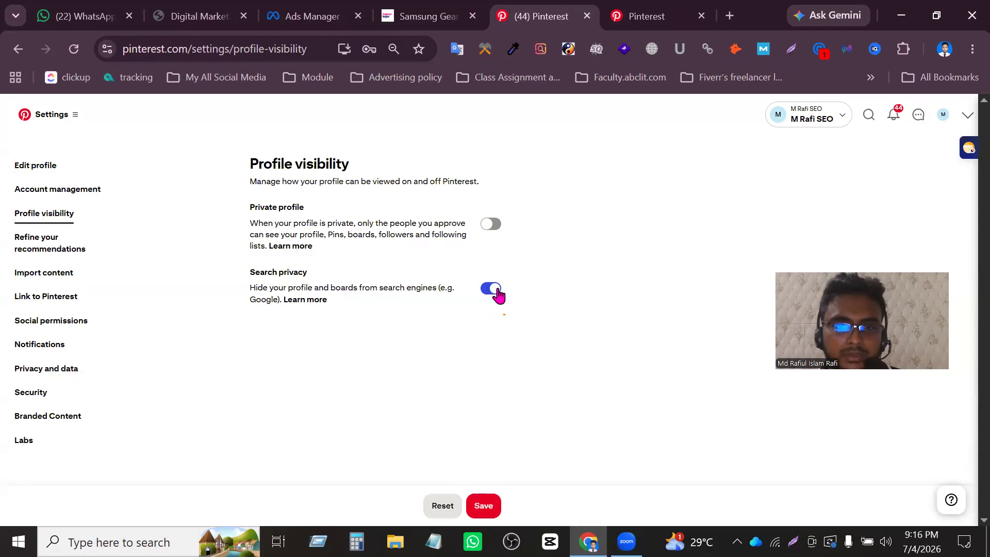
{"action": "left_click", "coordinate": [483, 505]}
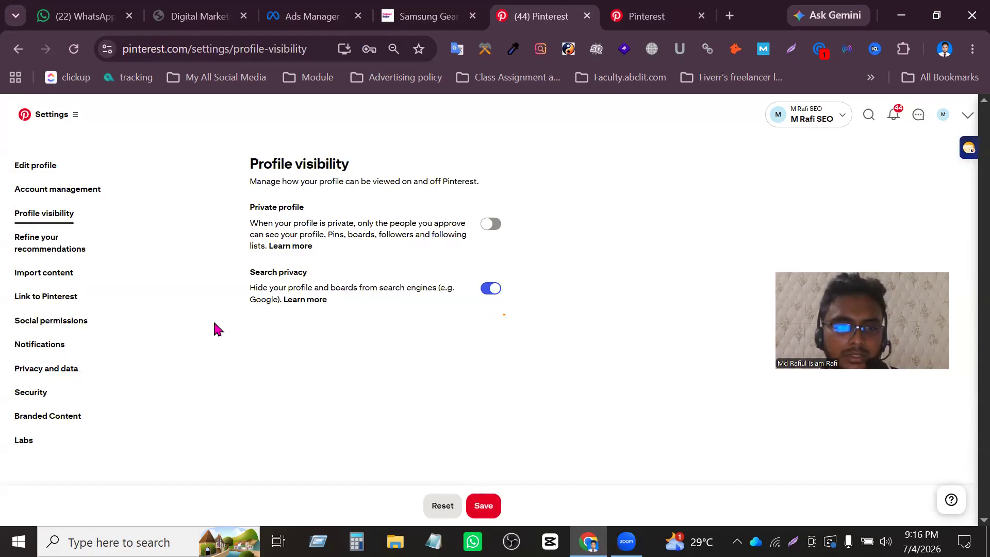
Examine the recommendation settings for Activity, AI content, Interests, Boards and Following, including the list of AI content interests
{"action": "left_click", "coordinate": [61, 253]}
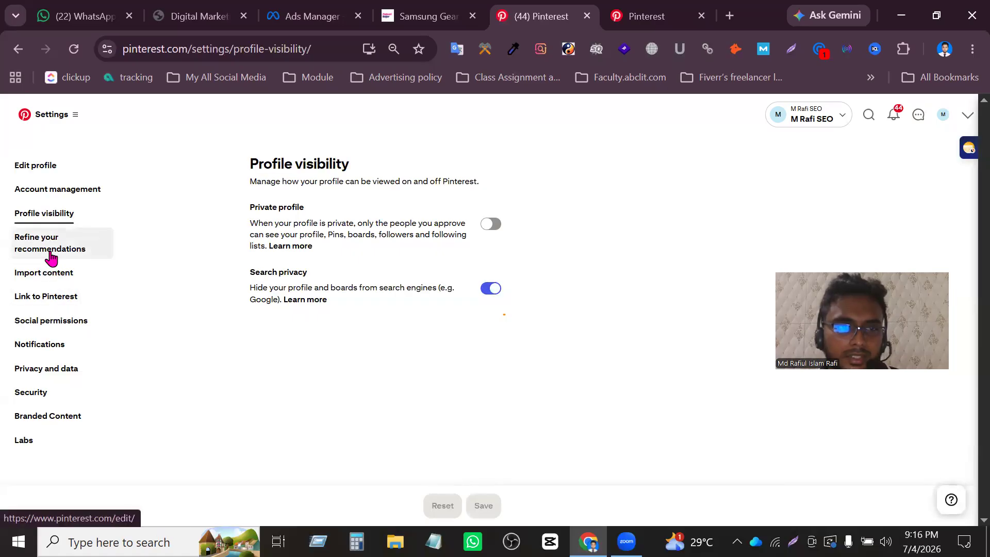
{"action": "left_click", "coordinate": [49, 256]}
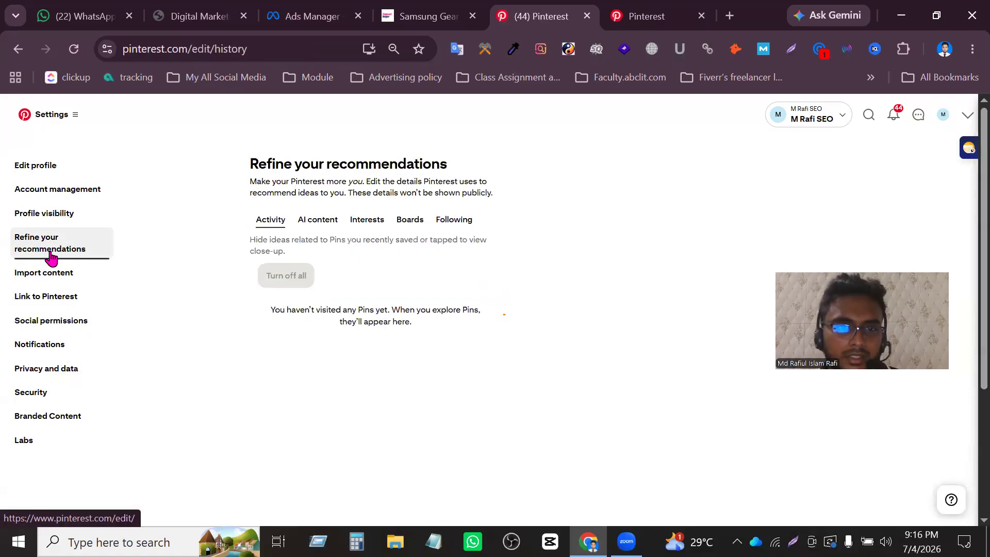
{"action": "left_click", "coordinate": [314, 227]}
{"action": "left_click", "coordinate": [367, 226]}
{"action": "left_click", "coordinate": [422, 225]}
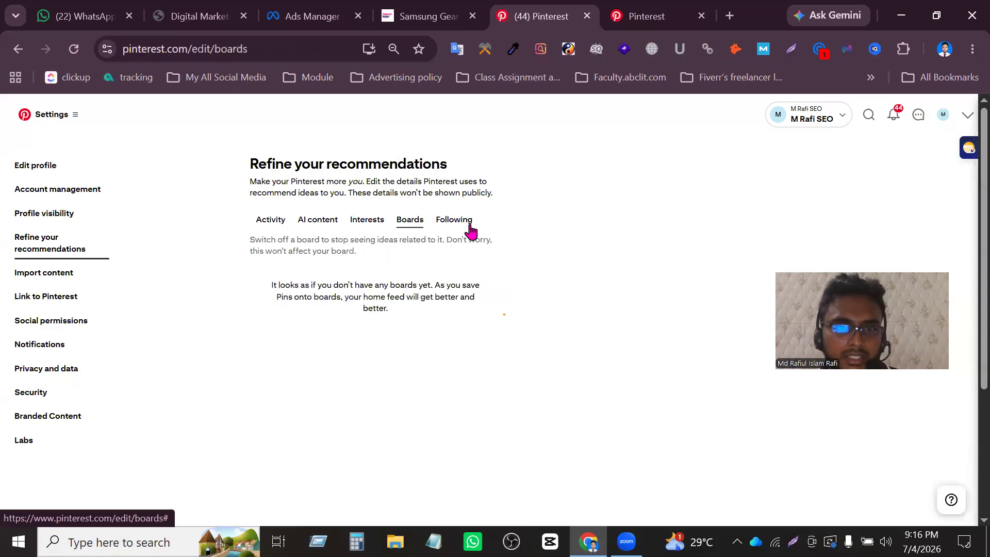
{"action": "left_click", "coordinate": [453, 222]}
{"action": "left_click", "coordinate": [367, 221]}
{"action": "left_click", "coordinate": [325, 225]}
{"action": "left_click", "coordinate": [275, 221]}
{"action": "left_click", "coordinate": [333, 226]}
{"action": "scroll", "coordinate": [420, 372], "scroll_direction": "down", "scroll_amount": 4}
{"action": "scroll", "coordinate": [424, 371], "scroll_direction": "up", "scroll_amount": 4}
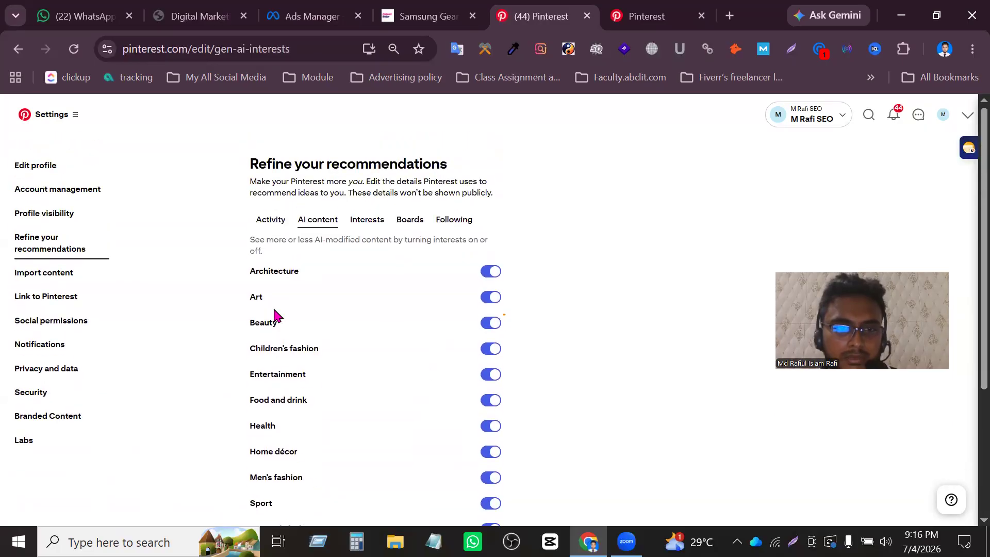
{"action": "scroll", "coordinate": [418, 290], "scroll_direction": "down", "scroll_amount": 4}
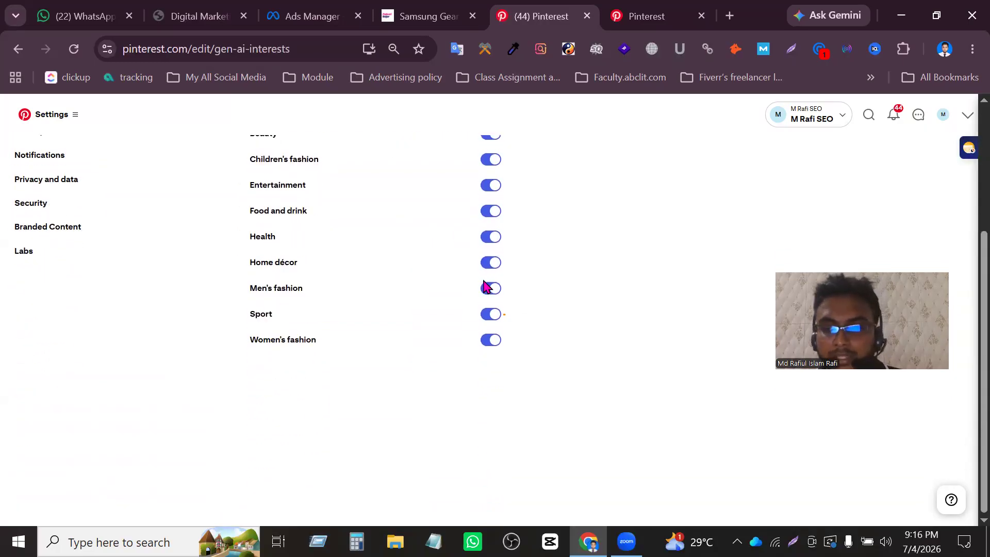
{"action": "scroll", "coordinate": [495, 284], "scroll_direction": "up", "scroll_amount": 3}
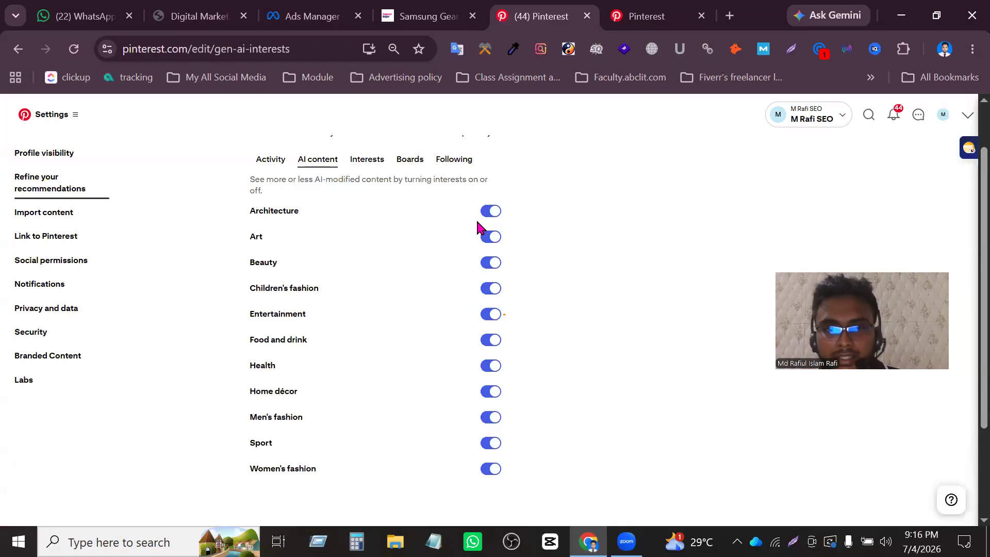
Examine the AI content interest list in the recommendation settings and look over the main settings menu
{"action": "scroll", "coordinate": [549, 366], "scroll_direction": "down", "scroll_amount": 3}
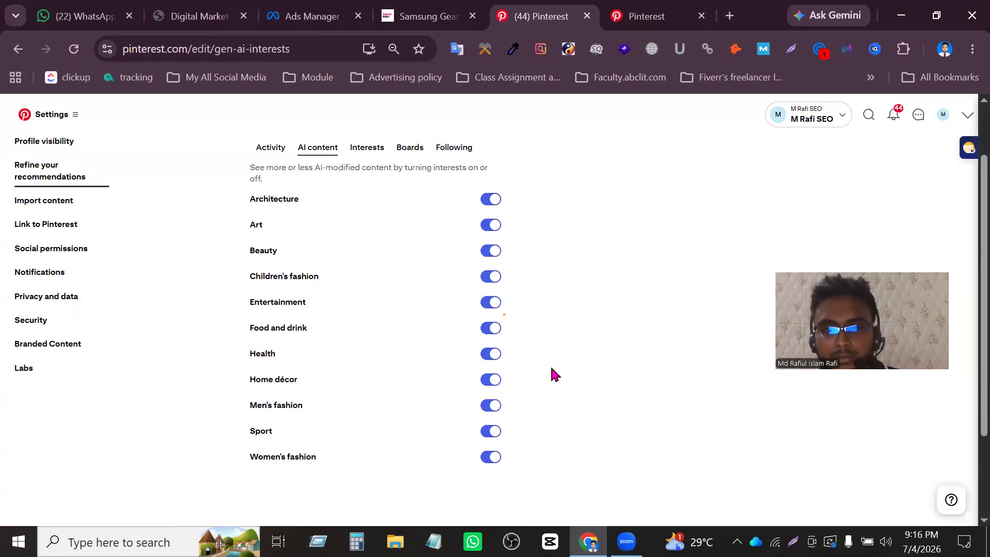
{"action": "scroll", "coordinate": [620, 330], "scroll_direction": "up", "scroll_amount": 4}
{"action": "scroll", "coordinate": [616, 307], "scroll_direction": "down", "scroll_amount": 2}
{"action": "scroll", "coordinate": [616, 306], "scroll_direction": "down", "scroll_amount": 1}
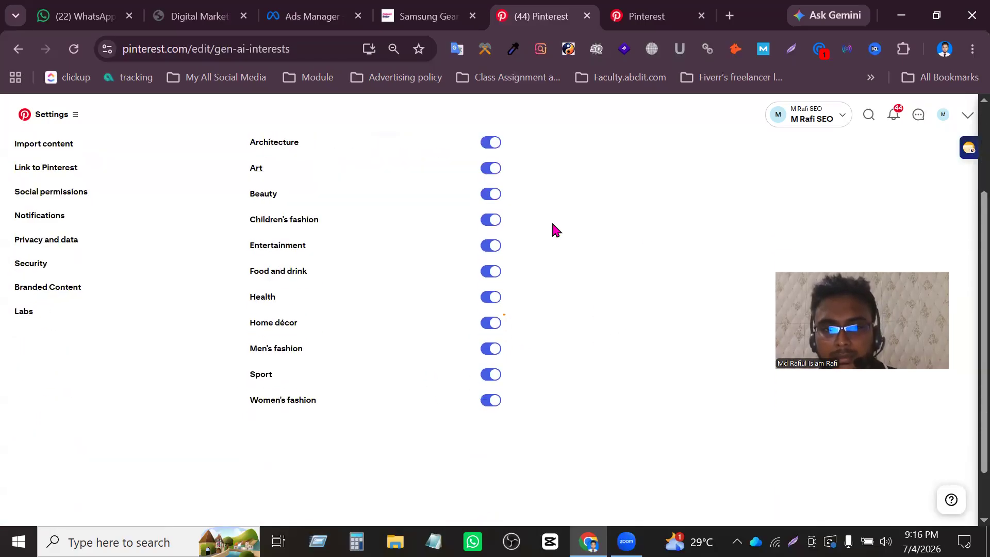
{"action": "scroll", "coordinate": [570, 319], "scroll_direction": "up", "scroll_amount": 2}
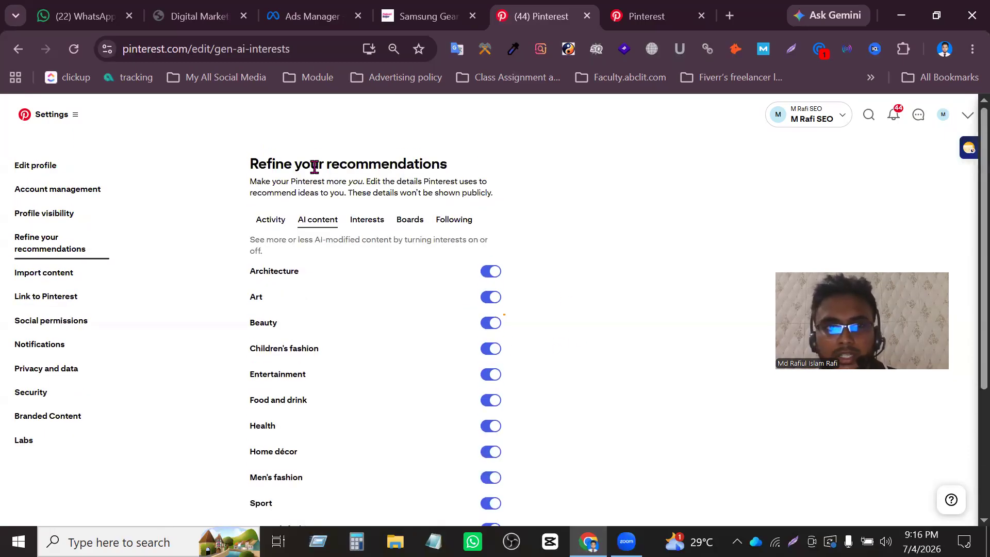
{"action": "left_click", "coordinate": [77, 118]}
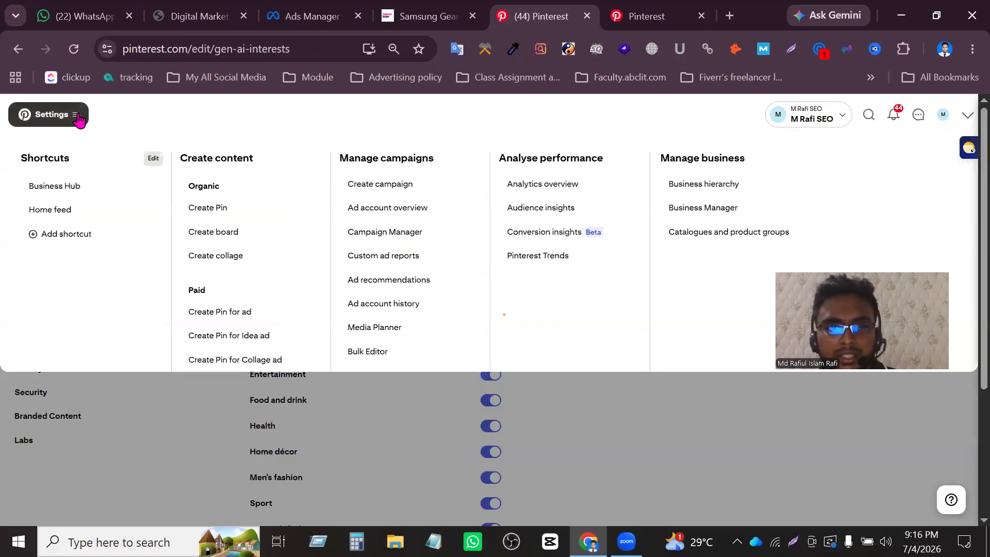
{"action": "left_click", "coordinate": [652, 463]}
{"action": "scroll", "coordinate": [326, 379], "scroll_direction": "down", "scroll_amount": 3}
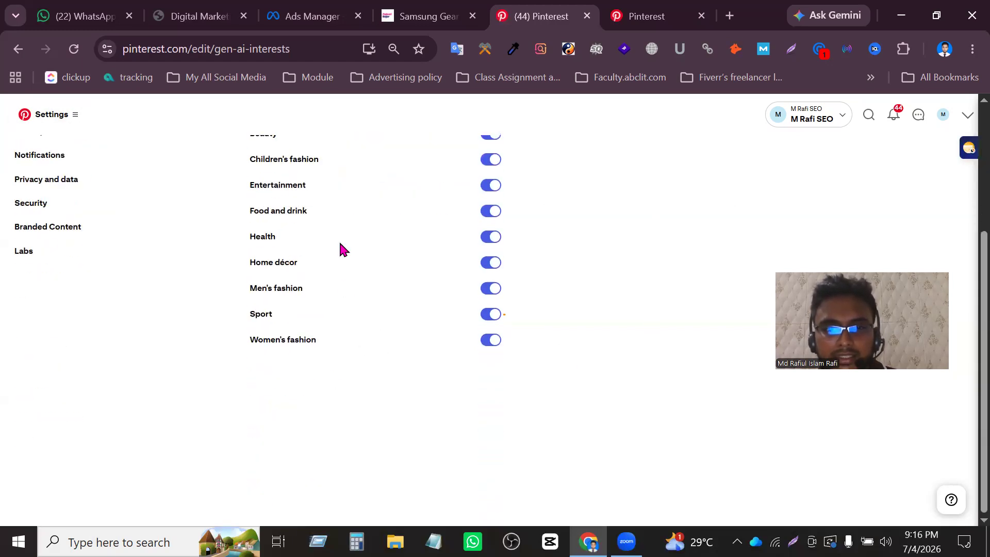
{"action": "scroll", "coordinate": [340, 247], "scroll_direction": "up", "scroll_amount": 3}
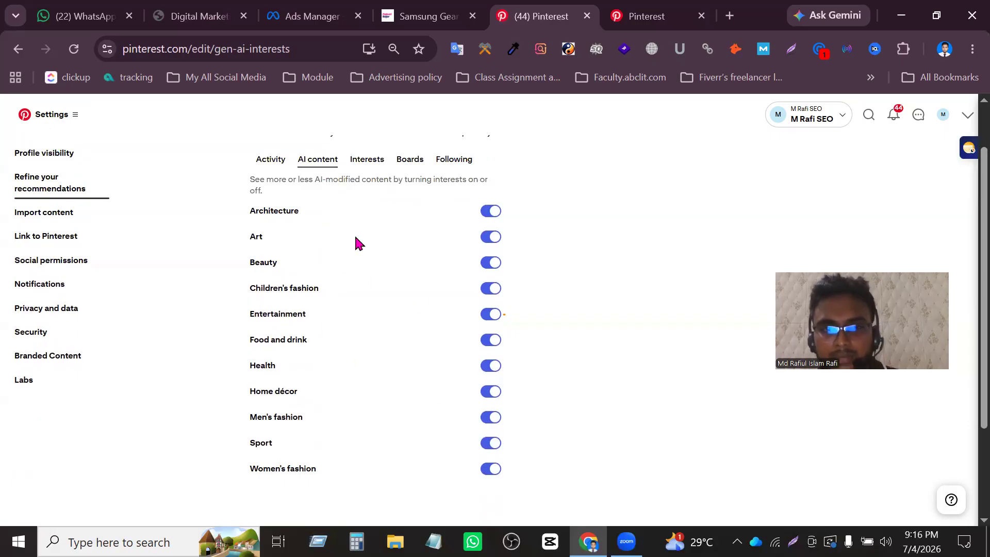
Examine the Interests, Boards, AI content and Activity sections of the recommendation settings
{"action": "left_click", "coordinate": [375, 162]}
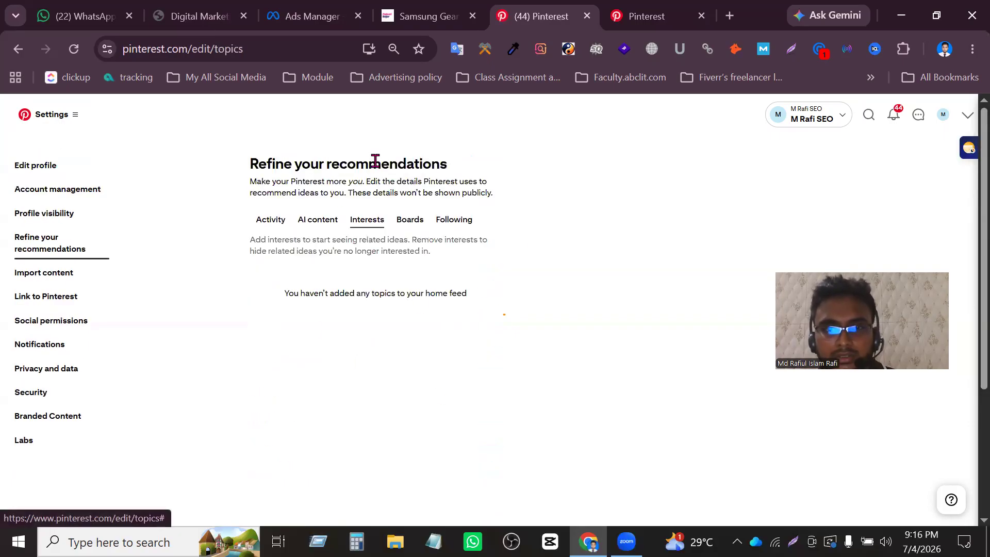
{"action": "scroll", "coordinate": [424, 303], "scroll_direction": "down", "scroll_amount": 3}
{"action": "scroll", "coordinate": [423, 303], "scroll_direction": "up", "scroll_amount": 3}
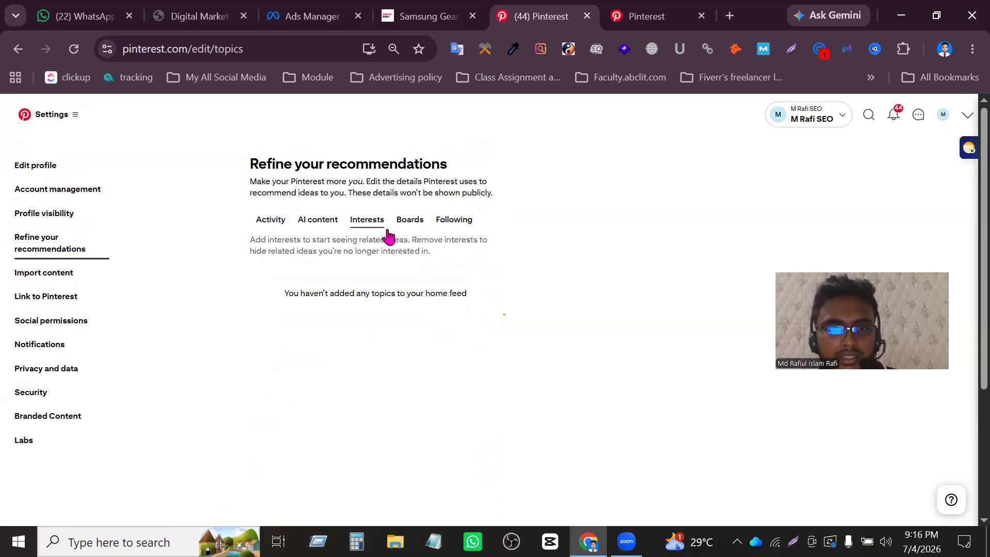
{"action": "left_click", "coordinate": [412, 222]}
{"action": "left_click", "coordinate": [324, 219]}
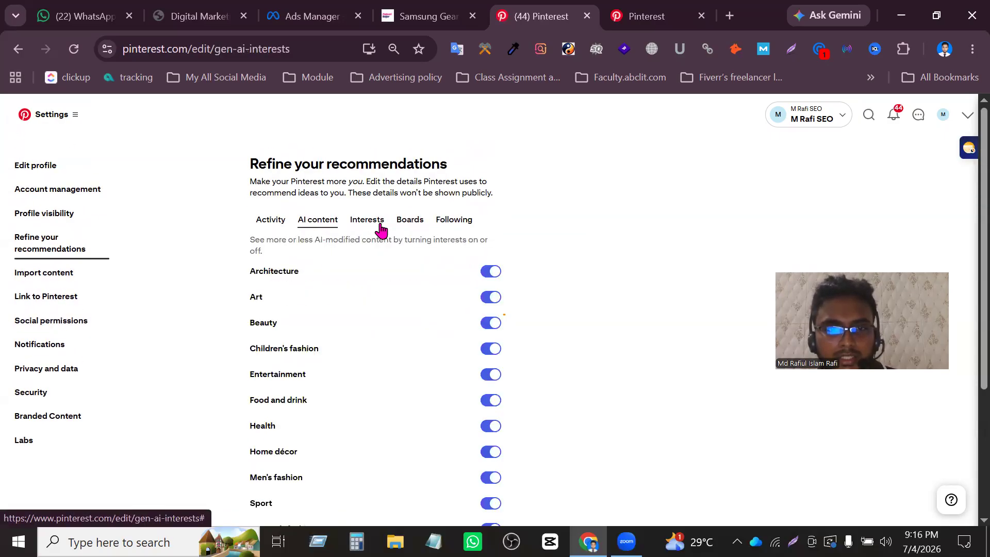
{"action": "left_click", "coordinate": [272, 221]}
Examine the Import content settings for Instagram, .csv or .txt upload, Catalogues and Shopify
{"action": "left_click", "coordinate": [48, 274]}
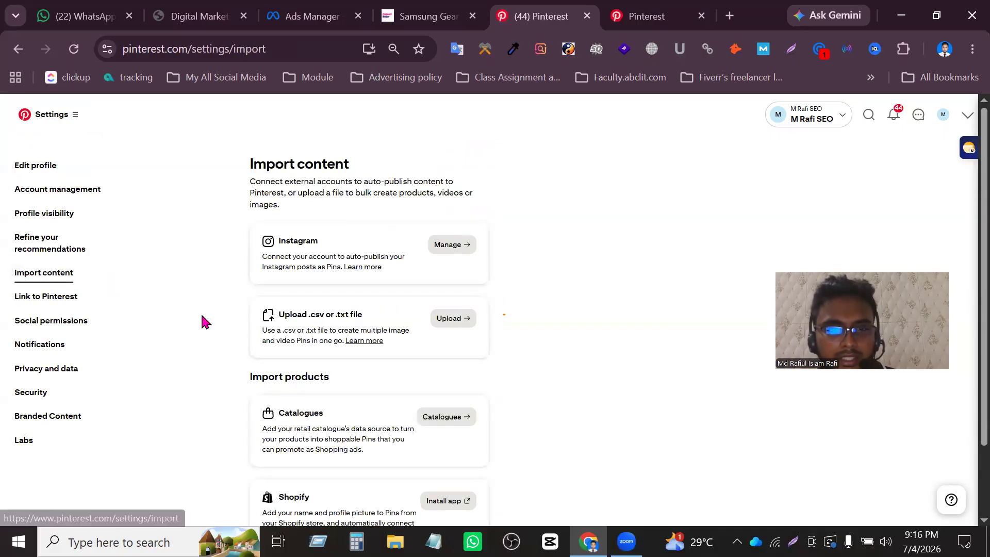
{"action": "scroll", "coordinate": [371, 371], "scroll_direction": "down", "scroll_amount": 2}
{"action": "scroll", "coordinate": [453, 411], "scroll_direction": "up", "scroll_amount": 2}
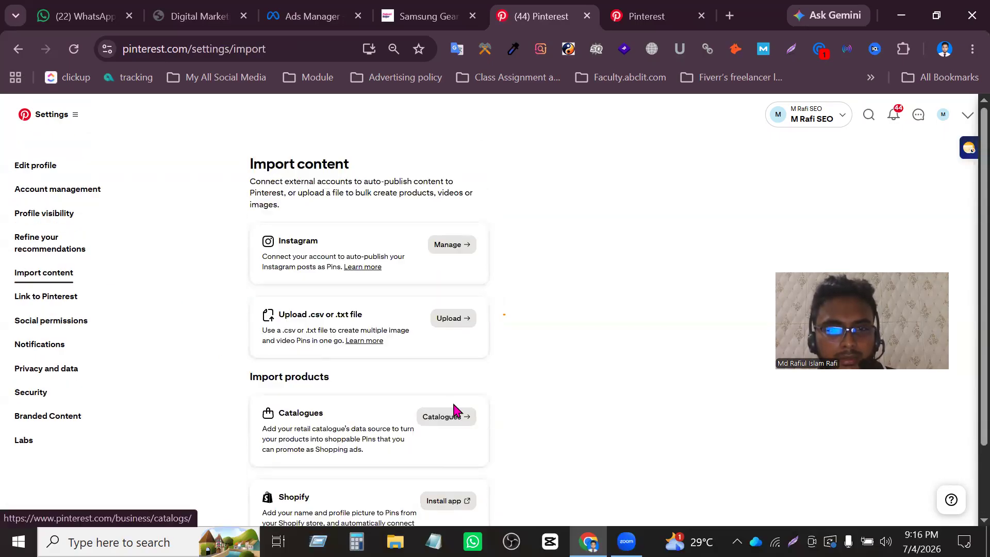
{"action": "scroll", "coordinate": [437, 378], "scroll_direction": "down", "scroll_amount": 2}
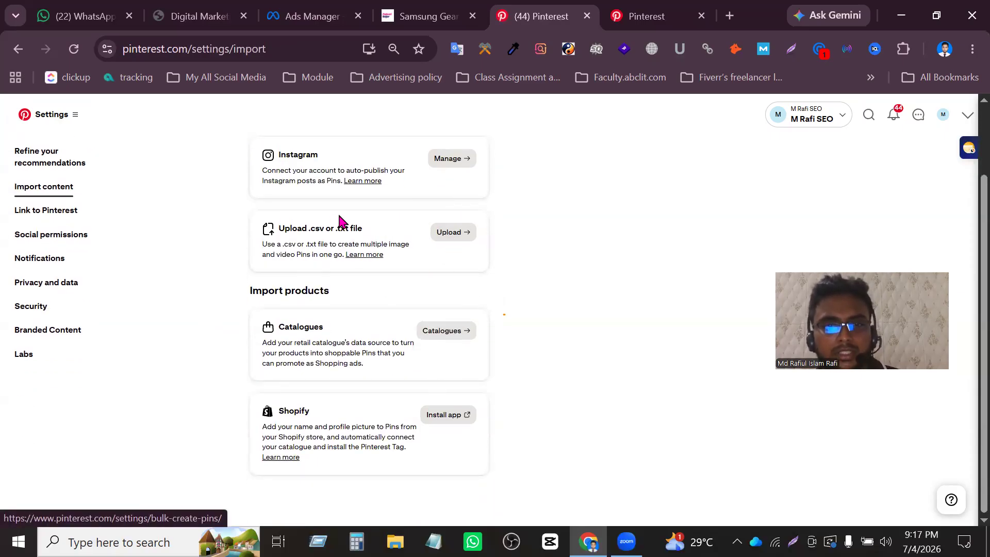
{"action": "scroll", "coordinate": [418, 260], "scroll_direction": "up", "scroll_amount": 2}
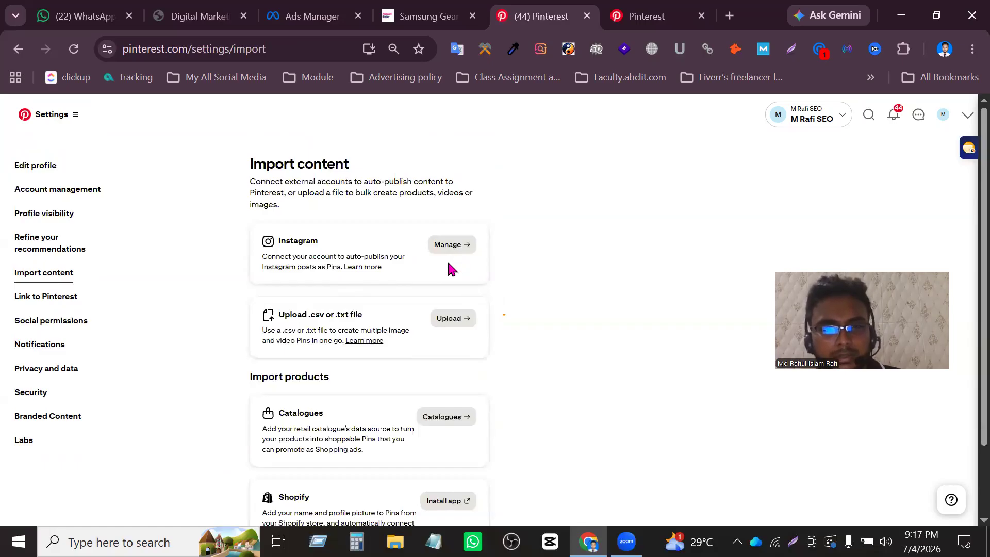
View the bulk Pin creation page, open its .csv file picker, and dismiss it without choosing a file
{"action": "left_click", "coordinate": [463, 323]}
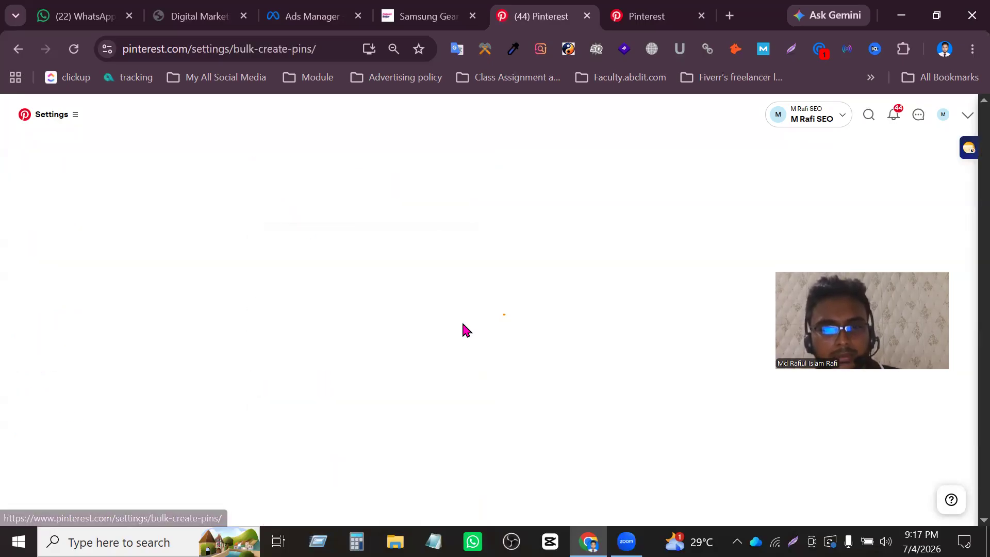
{"action": "left_click", "coordinate": [403, 260]}
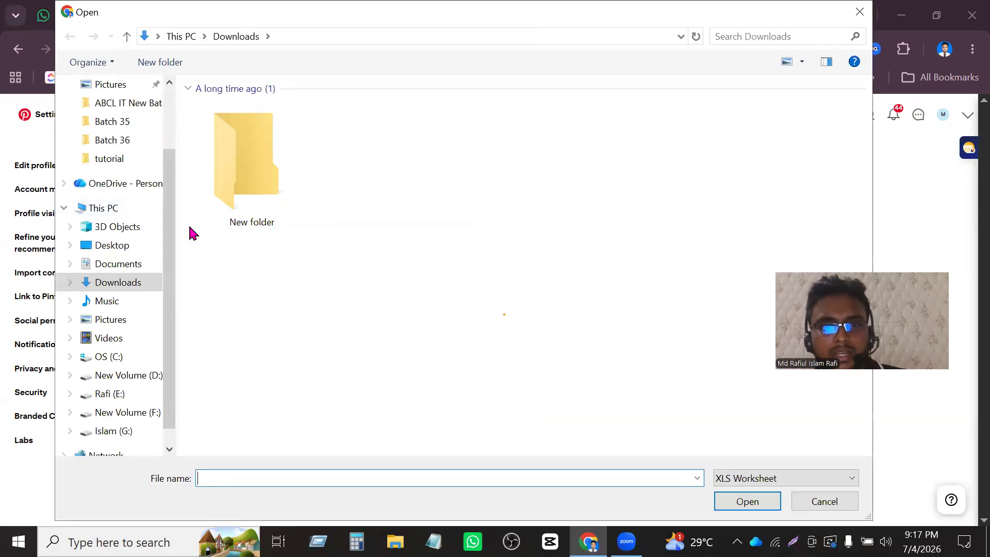
{"action": "left_click", "coordinate": [860, 12]}
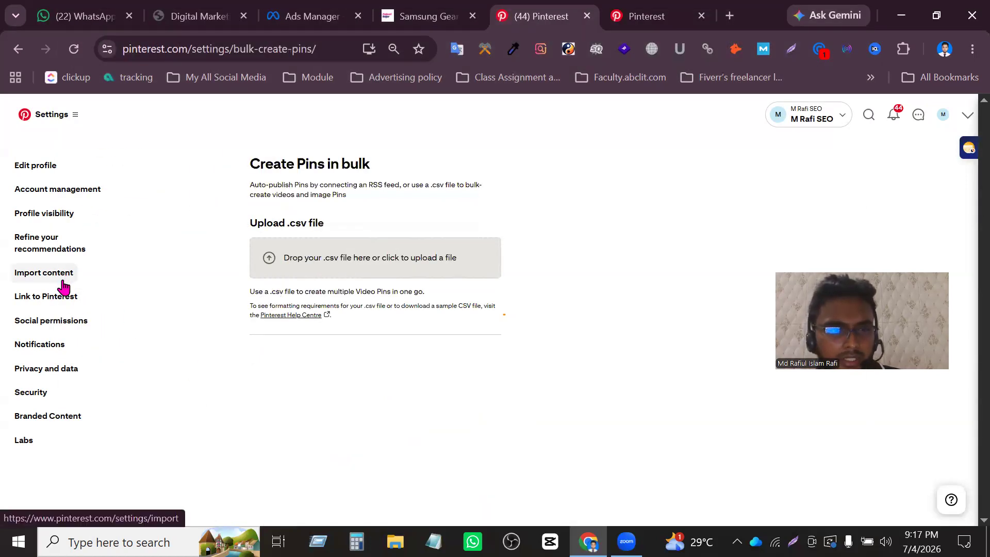
Open the Link to Pinterest settings and view the methods for claiming a website
{"action": "left_click", "coordinate": [60, 296]}
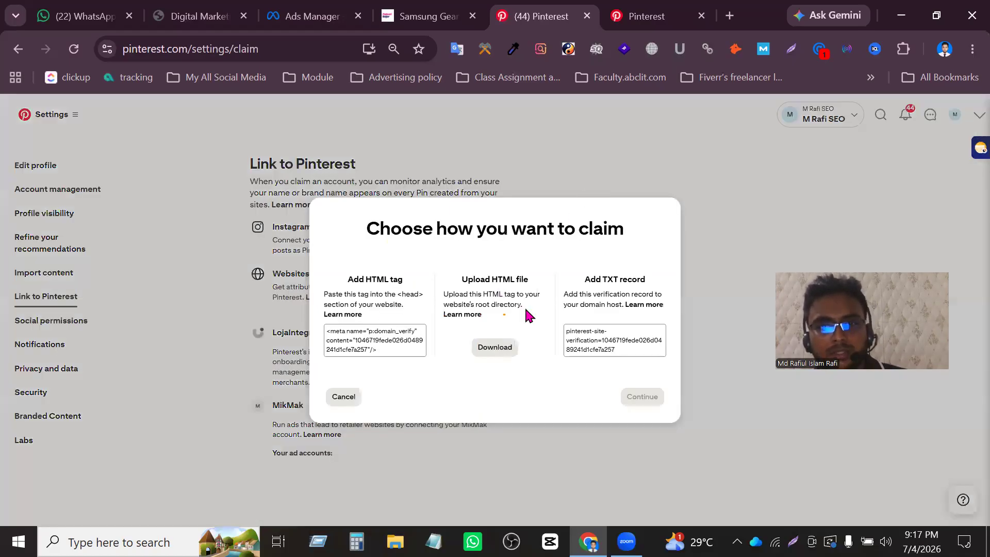
{"action": "left_click", "coordinate": [707, 194]}
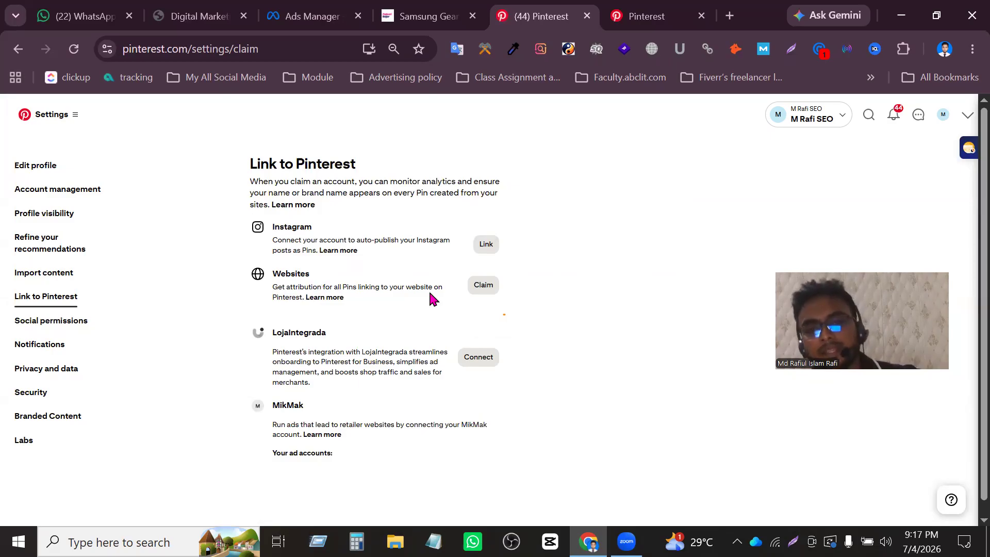
{"action": "left_click", "coordinate": [481, 286]}
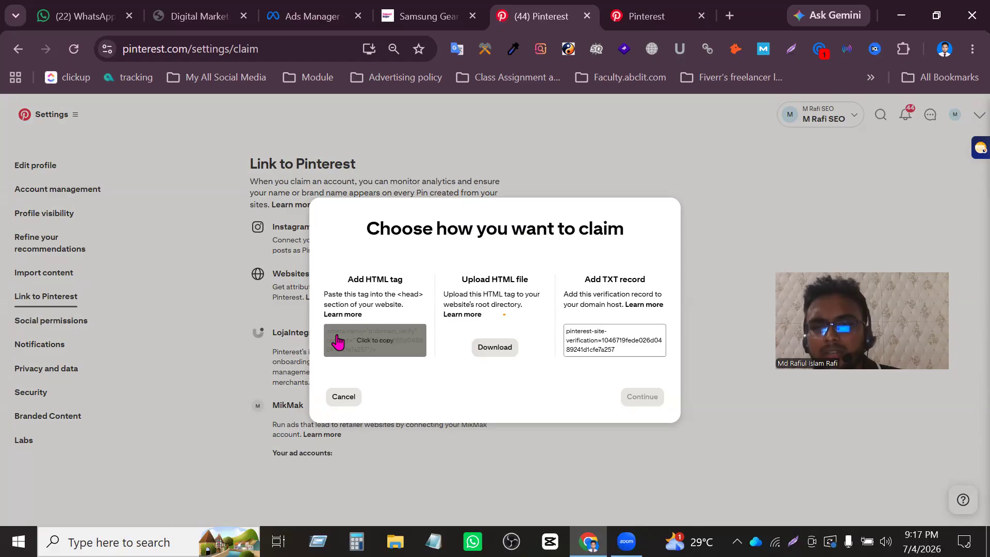
Open mrafiseo.com/wp-admin in a new browser tab and log in to the WordPress dashboard
{"action": "left_click", "coordinate": [728, 15]}
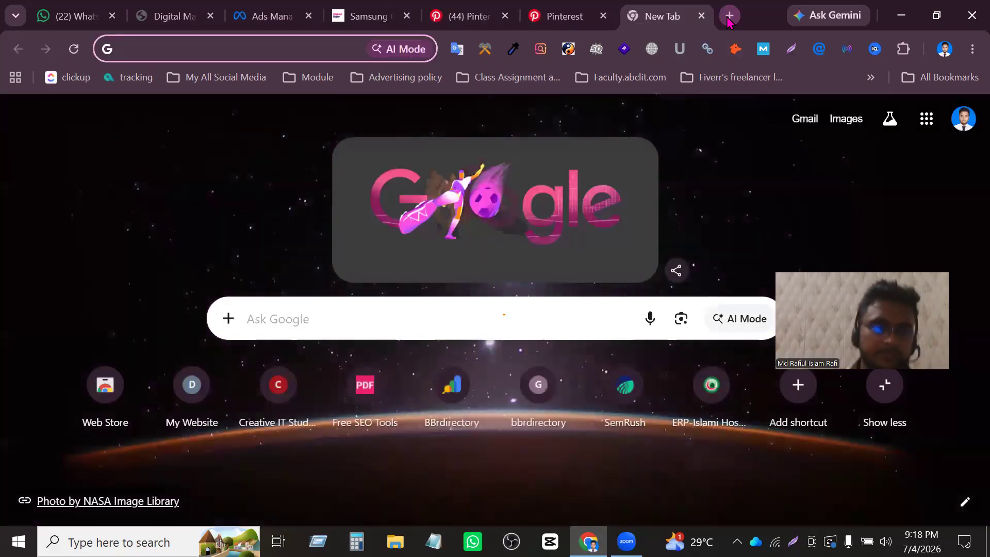
{"action": "type", "text": "mrafiseo.com/"}
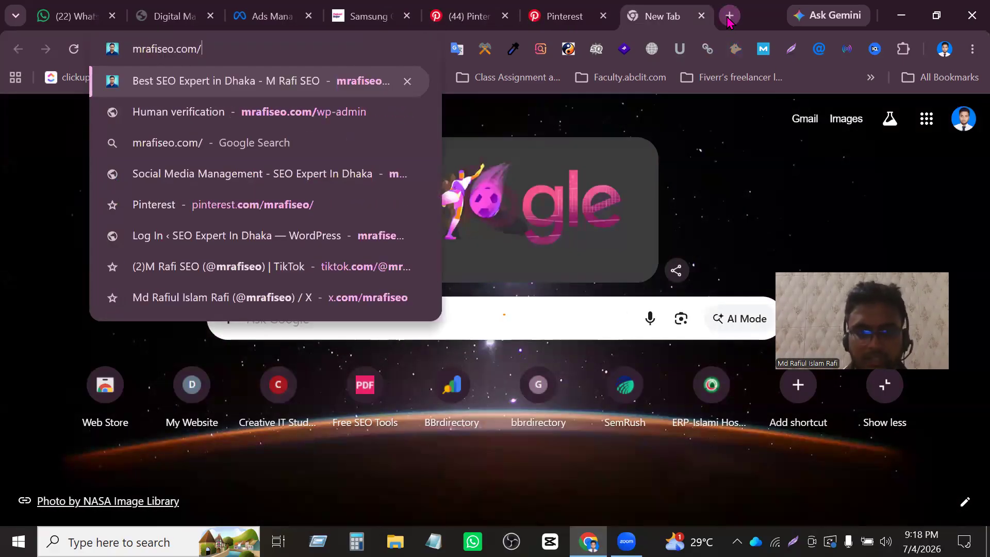
{"action": "key", "text": "Down"}
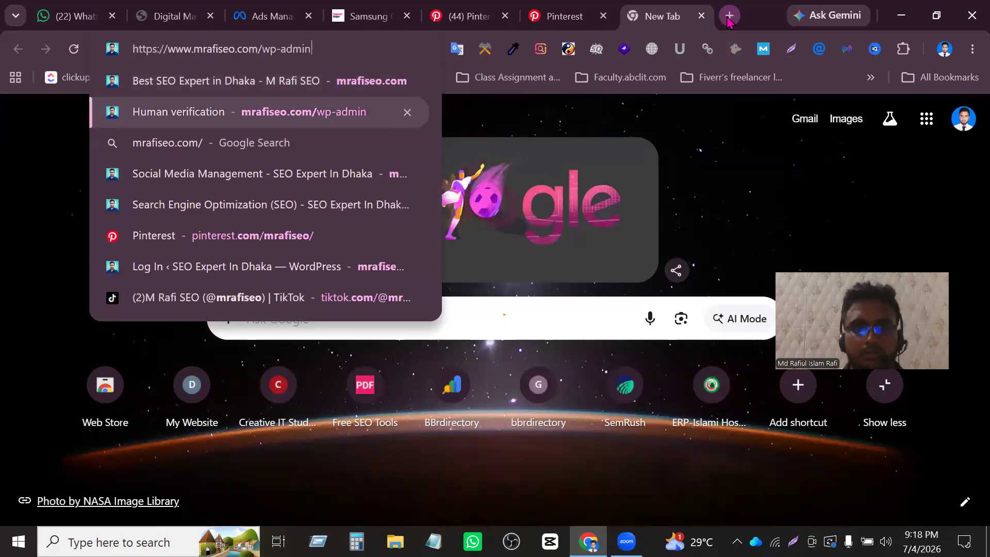
{"action": "key", "text": "Return"}
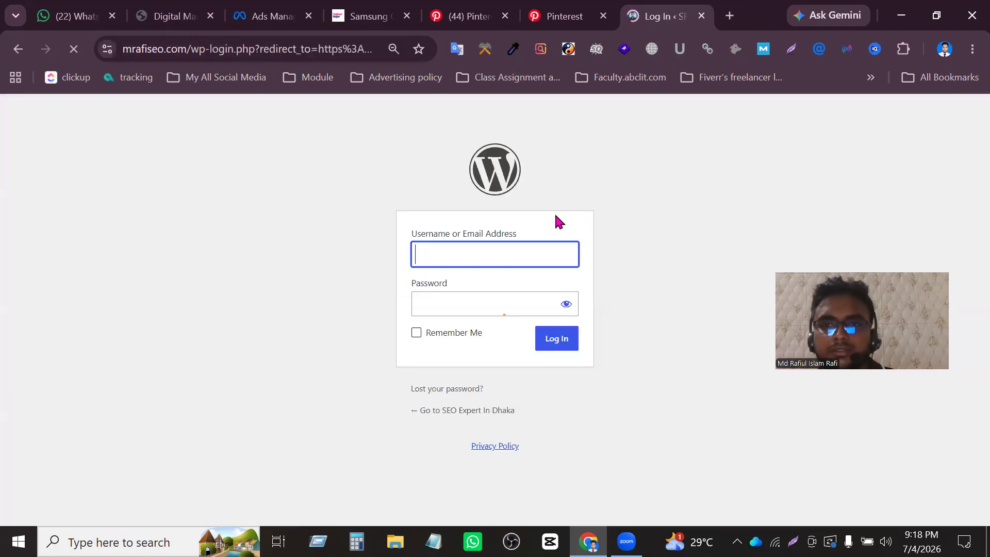
{"action": "left_click", "coordinate": [551, 343]}
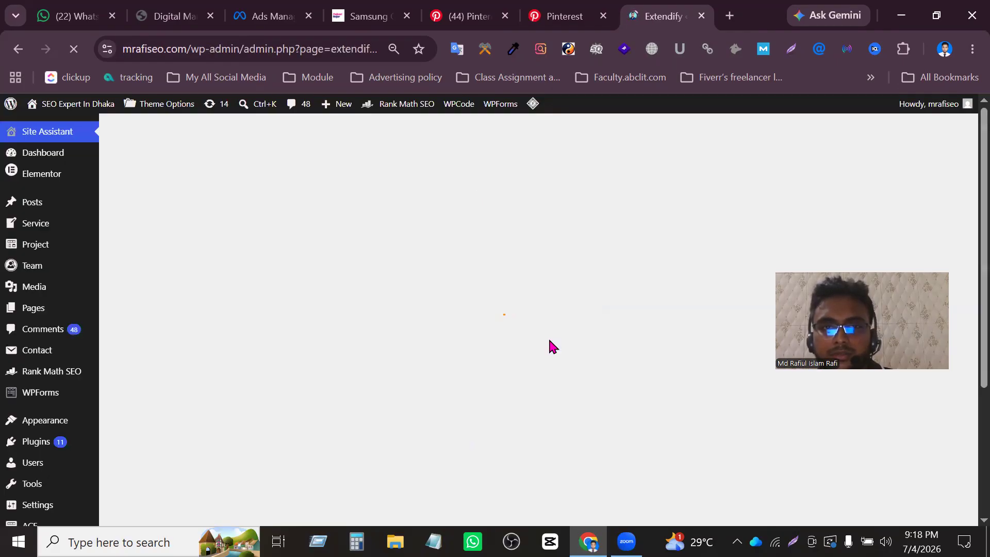
Open the WordPress Theme File Editor and acknowledge the warning about direct theme edits
{"action": "scroll", "coordinate": [43, 397], "scroll_direction": "down", "scroll_amount": 2}
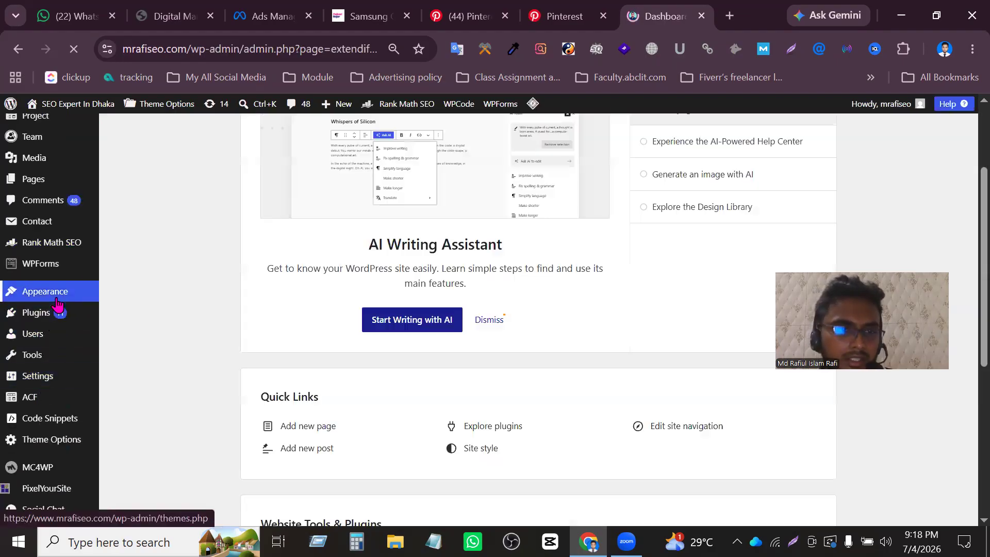
{"action": "mouse_move", "coordinate": [69, 298]}
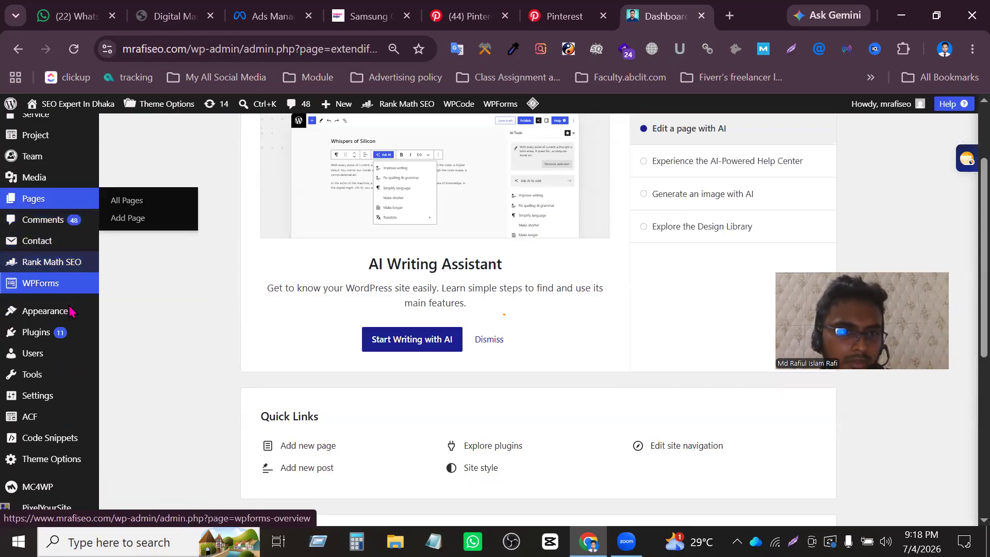
{"action": "mouse_move", "coordinate": [64, 317]}
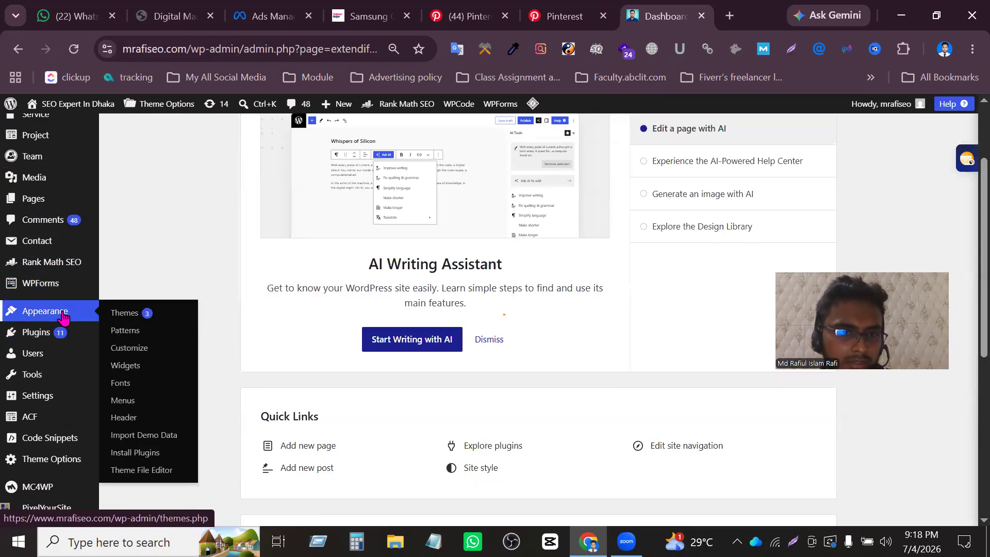
{"action": "left_click", "coordinate": [149, 474]}
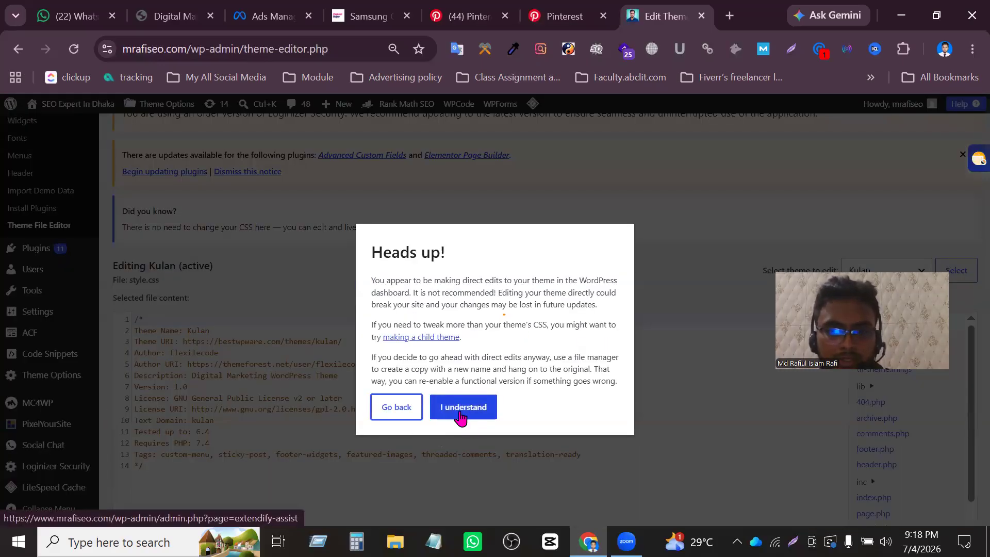
{"action": "left_click", "coordinate": [461, 410]}
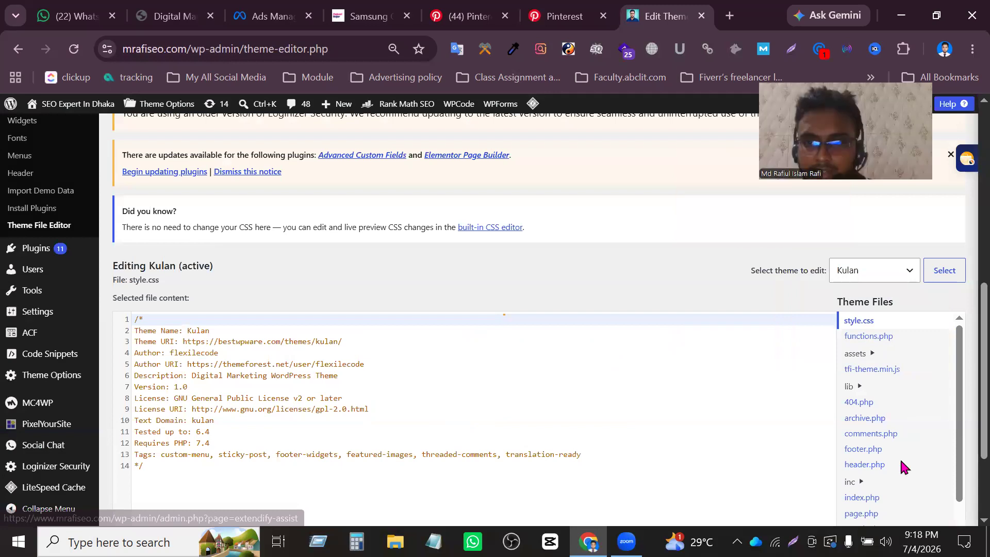
Open the Kulan theme's header.php file for editing and locate its head section
{"action": "scroll", "coordinate": [910, 441], "scroll_direction": "down", "scroll_amount": 5}
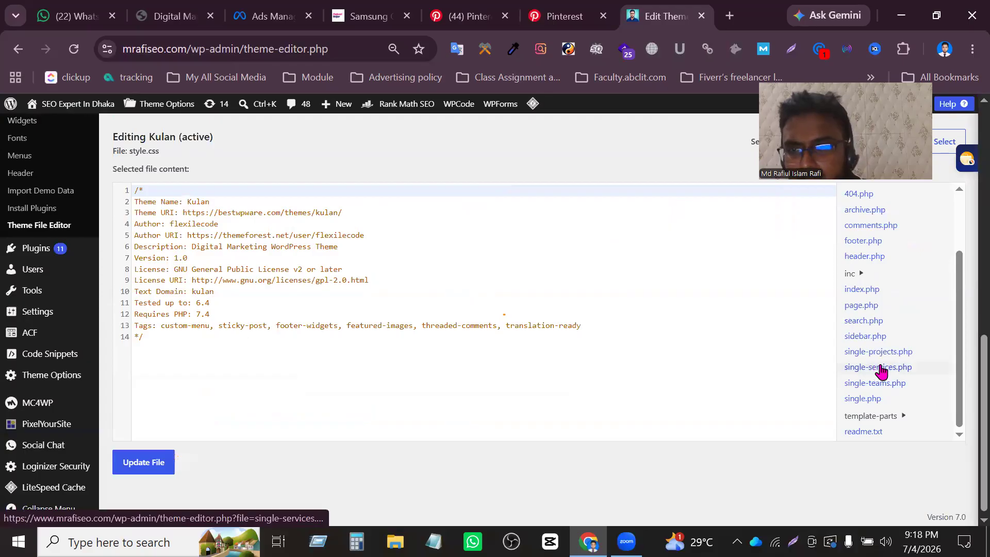
{"action": "scroll", "coordinate": [892, 371], "scroll_direction": "up", "scroll_amount": 3}
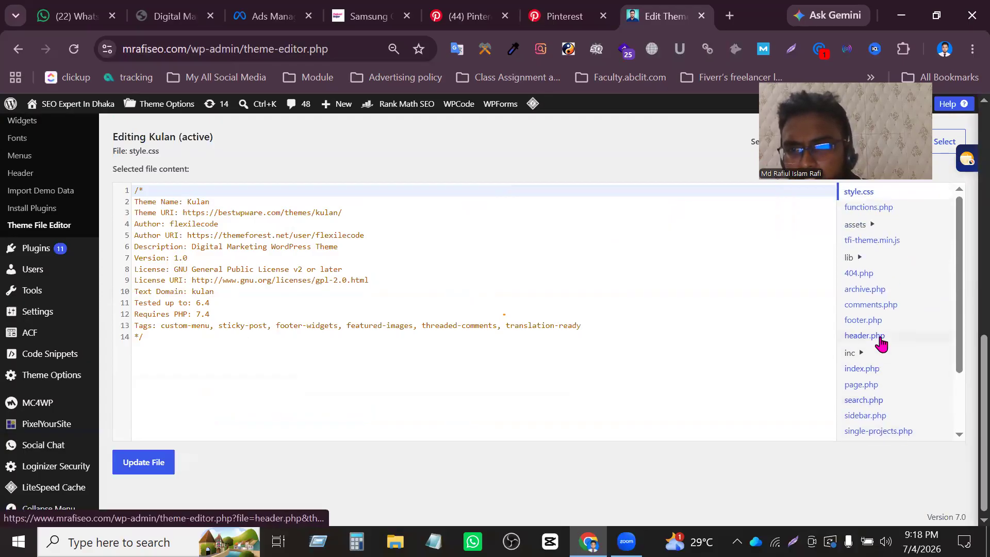
{"action": "left_click", "coordinate": [877, 339]}
{"action": "left_click", "coordinate": [886, 341]}
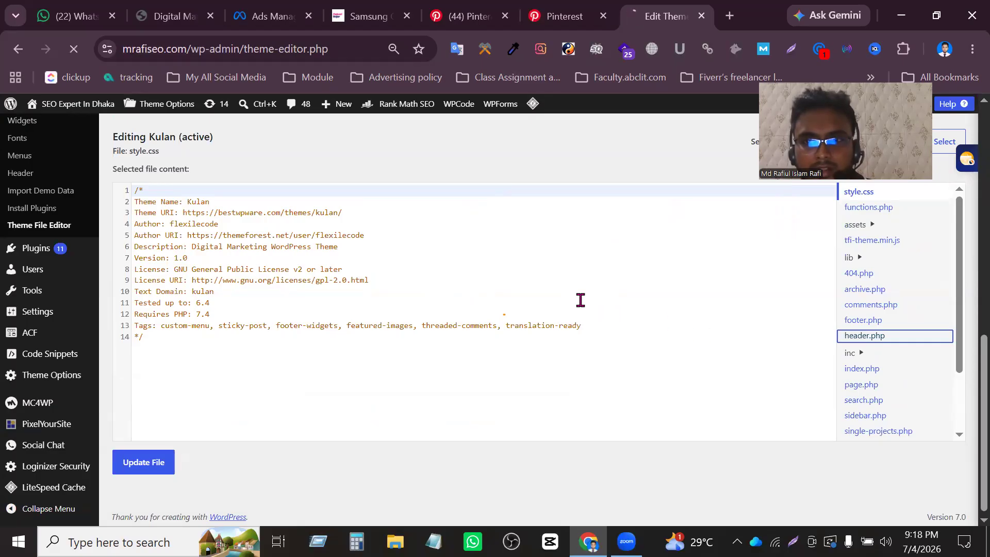
{"action": "scroll", "coordinate": [293, 377], "scroll_direction": "down", "scroll_amount": 8}
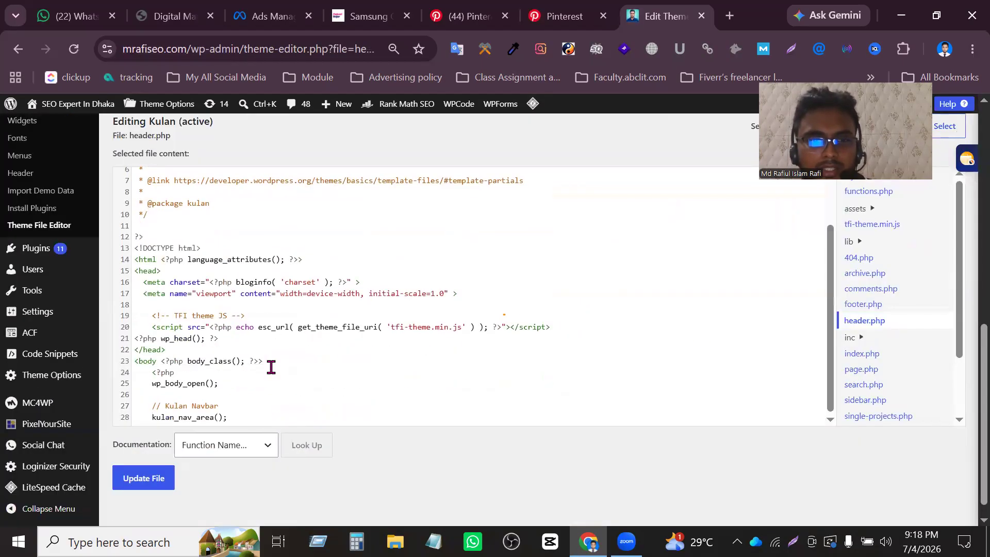
{"action": "scroll", "coordinate": [245, 305], "scroll_direction": "down", "scroll_amount": 1}
{"action": "scroll", "coordinate": [248, 314], "scroll_direction": "up", "scroll_amount": 3}
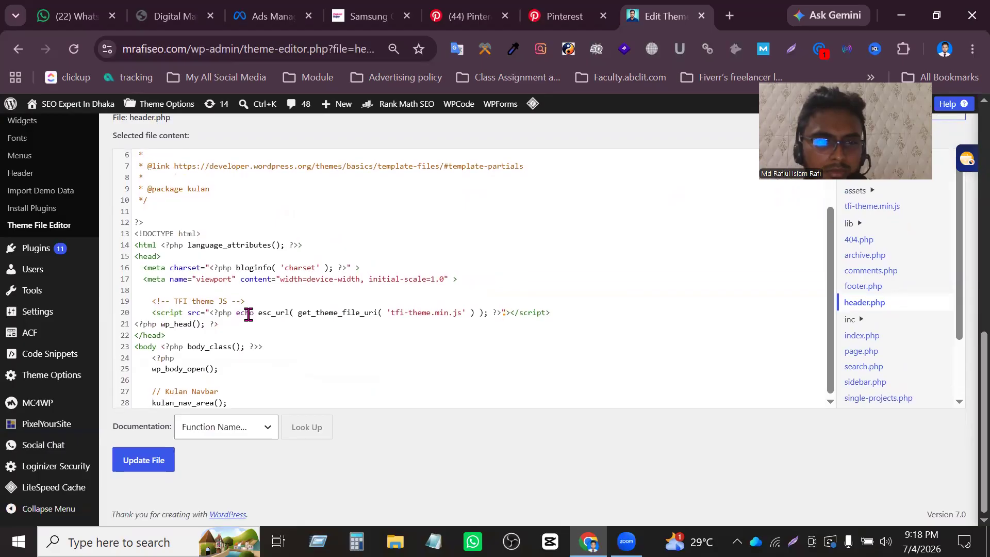
{"action": "scroll", "coordinate": [249, 314], "scroll_direction": "up", "scroll_amount": 3}
{"action": "scroll", "coordinate": [261, 344], "scroll_direction": "down", "scroll_amount": 3}
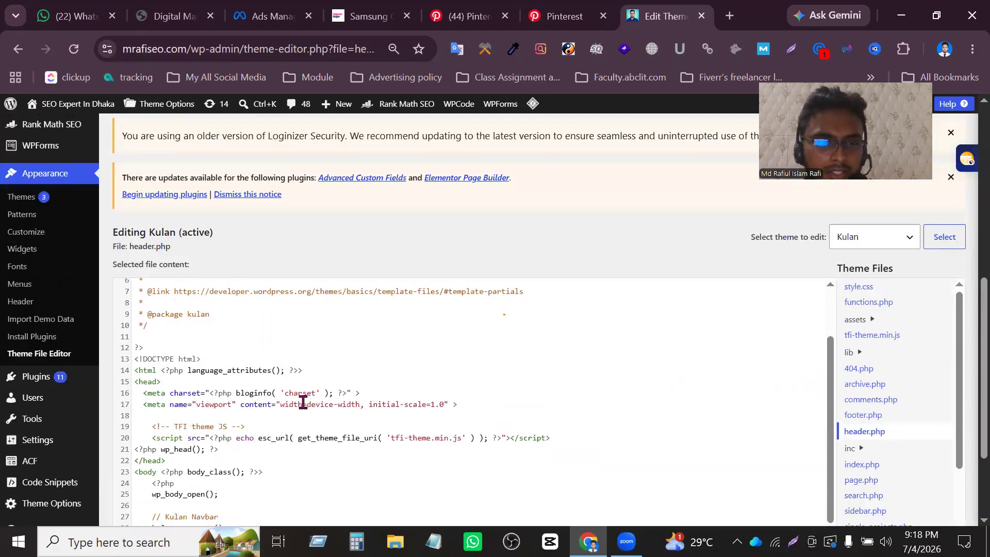
Insert six blank lines directly below the opening <head> tag in header.php
{"action": "scroll", "coordinate": [302, 402], "scroll_direction": "down", "scroll_amount": 3}
{"action": "left_click", "coordinate": [186, 329]}
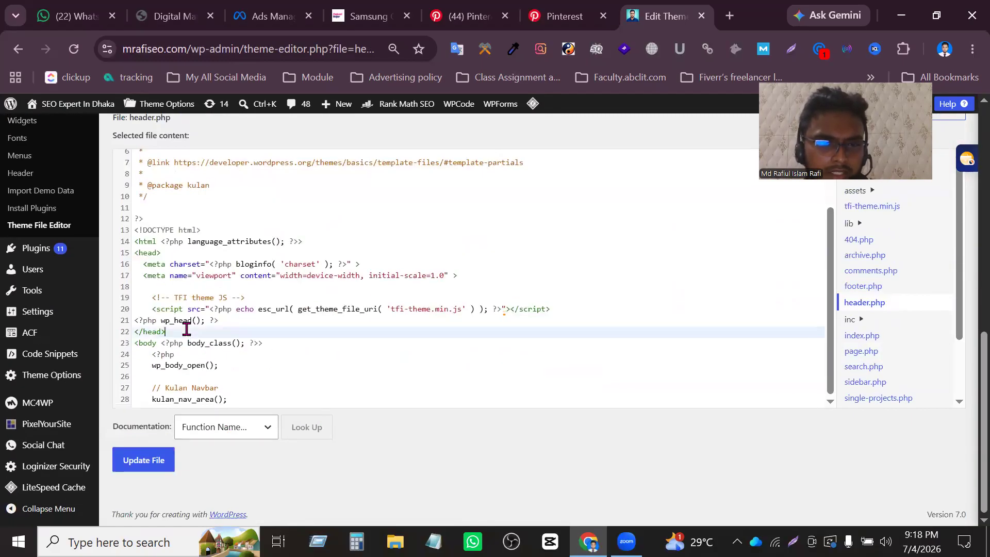
{"action": "left_click", "coordinate": [168, 252]}
{"action": "key", "text": "Return"}
{"action": "key", "text": "Return"}
{"action": "key", "text": "Return"}
{"action": "key", "text": "Return"}
{"action": "key", "text": "Return"}
{"action": "key", "text": "Return"}
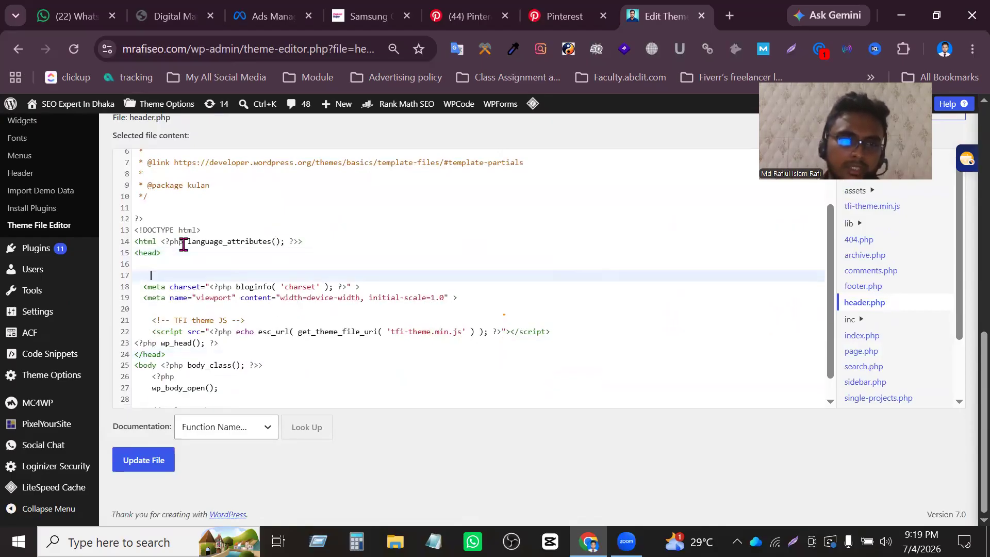
{"action": "key", "text": "Up"}
{"action": "key", "text": "Up"}
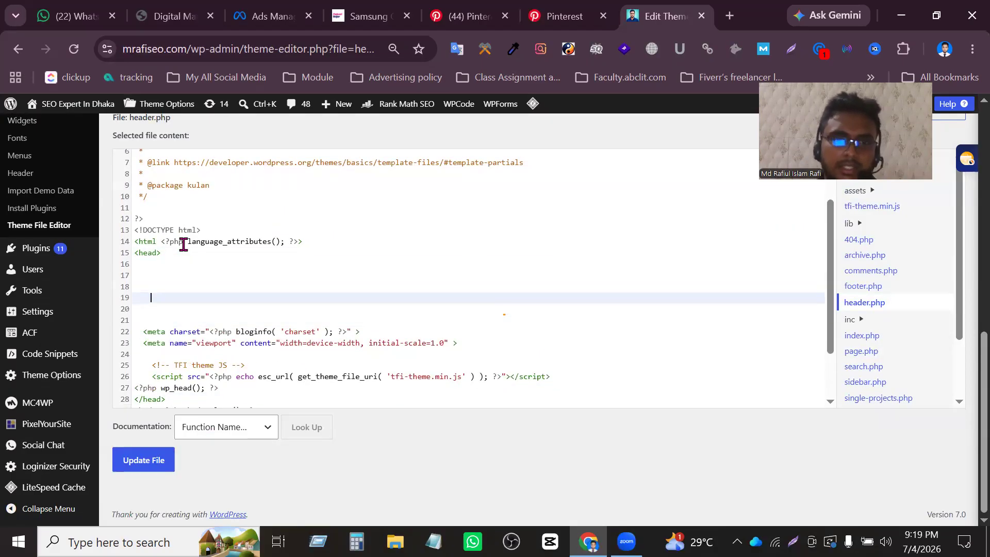
Copy Pinterest's HTML verification tag from the claim dialog and paste it into the blank space below <head> in header.php
{"action": "left_click", "coordinate": [529, 20]}
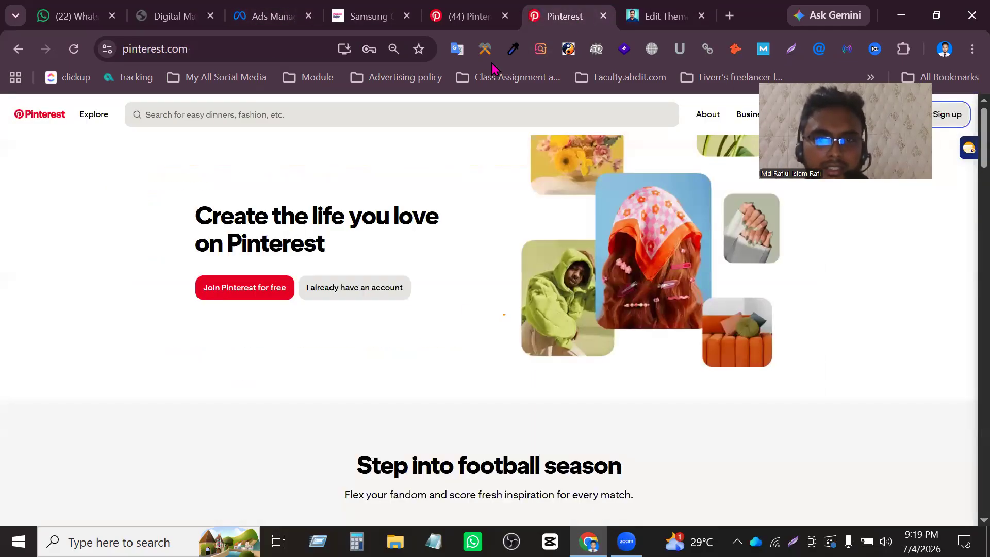
{"action": "left_click", "coordinate": [469, 16]}
{"action": "left_click", "coordinate": [404, 349]}
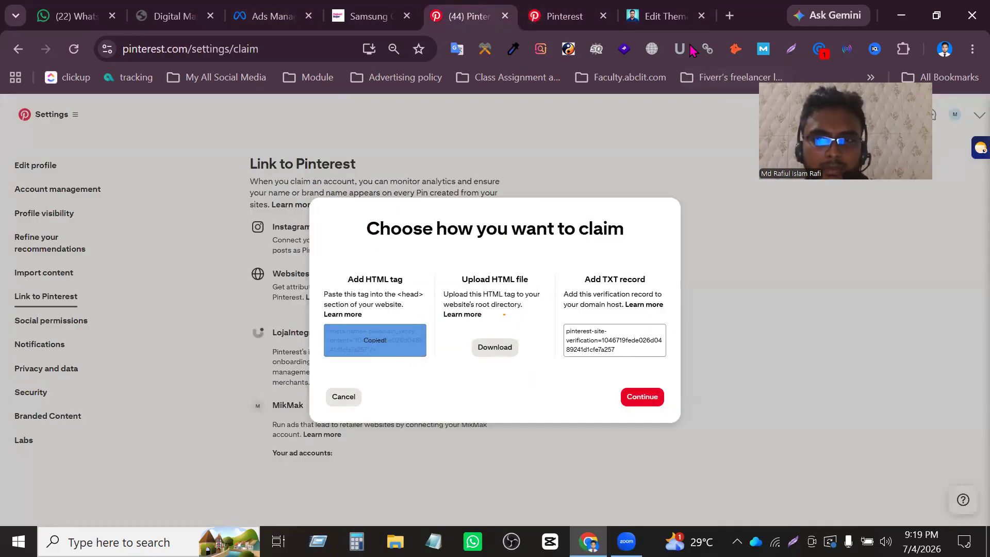
{"action": "left_click", "coordinate": [665, 16]}
{"action": "left_click", "coordinate": [214, 288]}
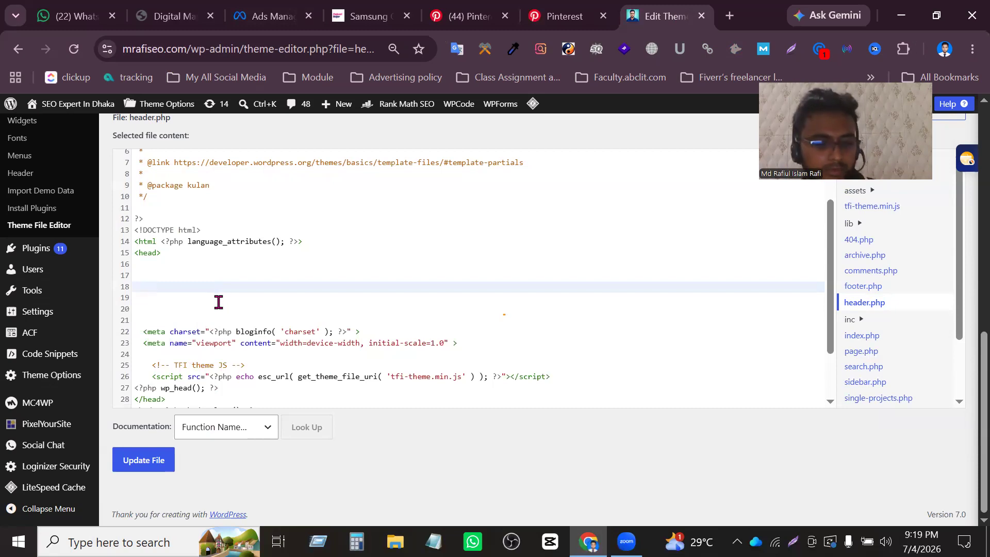
{"action": "type", "text": "<meta name=\"p:domain_verify\" content=\"1046719fede026d0489241d1cfe7a257\"/>"}
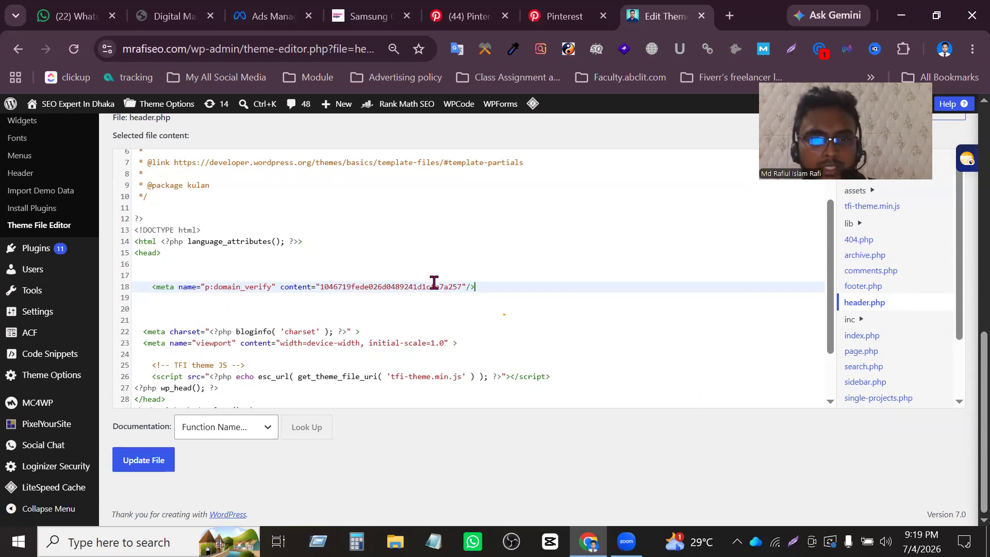
{"action": "left_click_drag", "start_coordinate": [480, 291], "coordinate": [156, 287]}
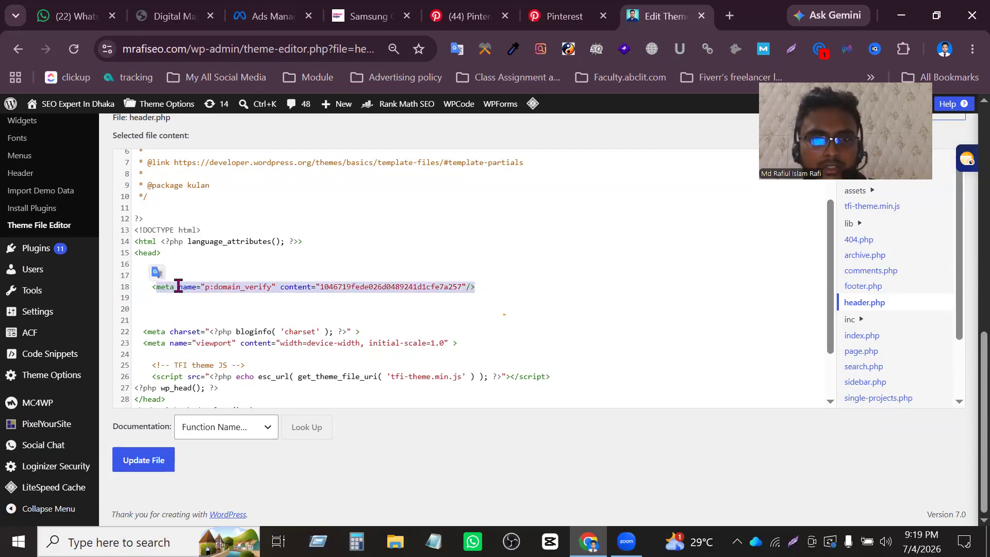
Return to the Pinterest claim settings and cancel the website claim dialog
{"action": "left_click", "coordinate": [579, 21]}
{"action": "left_click", "coordinate": [463, 16]}
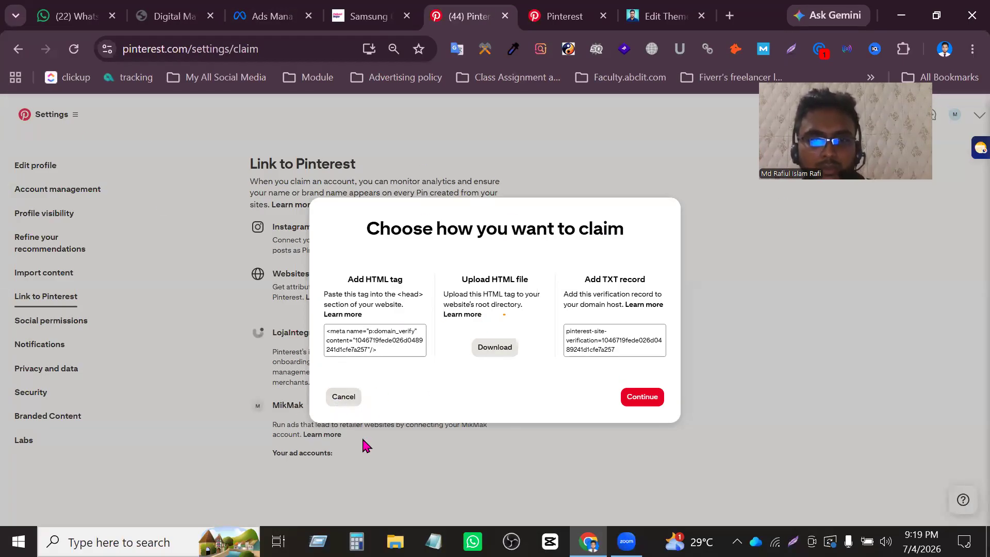
{"action": "left_click", "coordinate": [345, 398]}
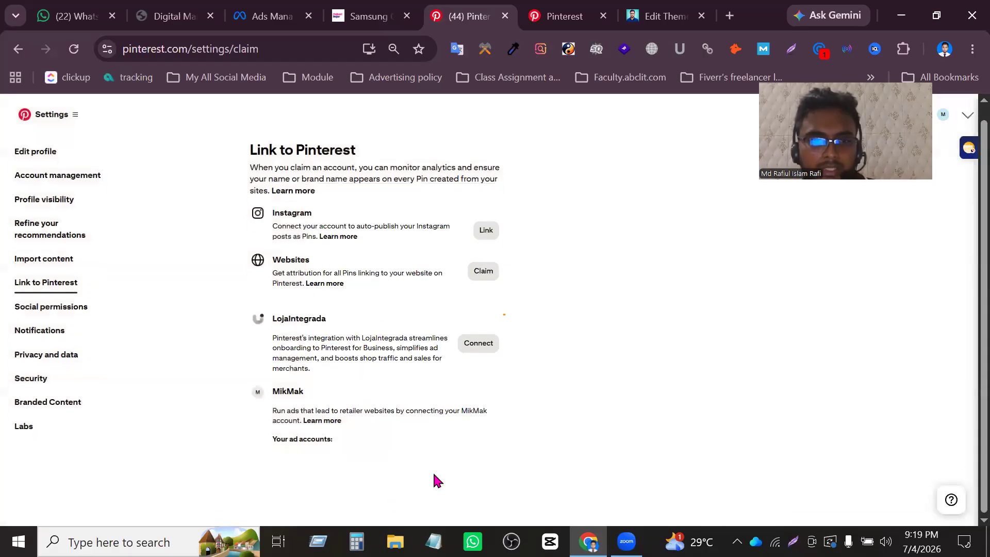
Return to the WordPress theme editor and undo the pasted tag and blank lines in header.php
{"action": "left_click", "coordinate": [583, 4]}
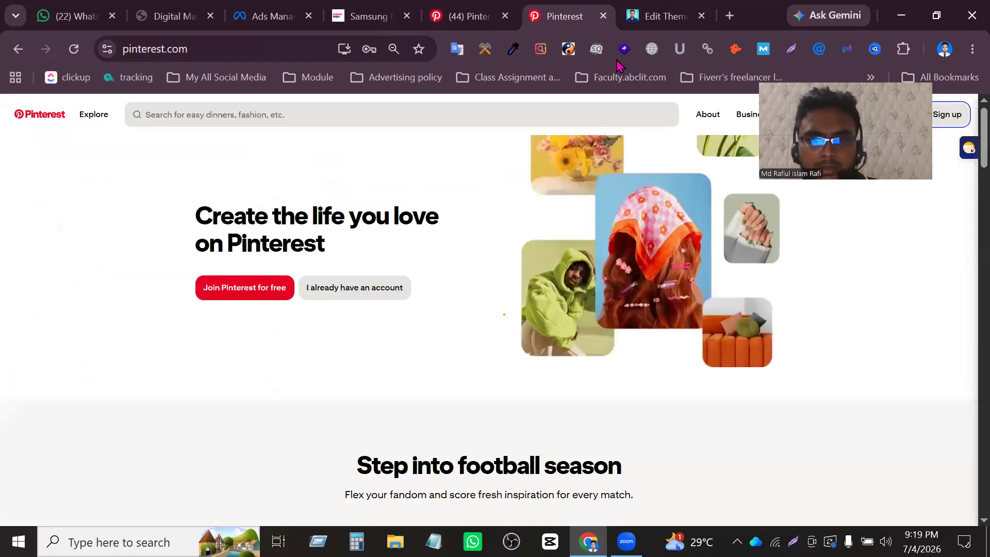
{"action": "left_click", "coordinate": [644, 9]}
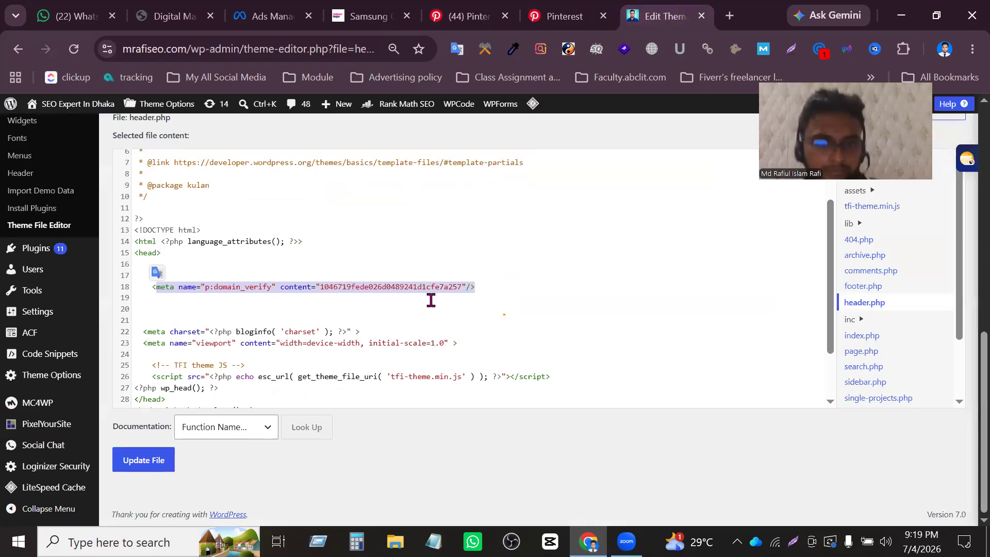
{"action": "key", "text": "ctrl+z"}
{"action": "key", "text": "ctrl+z"}
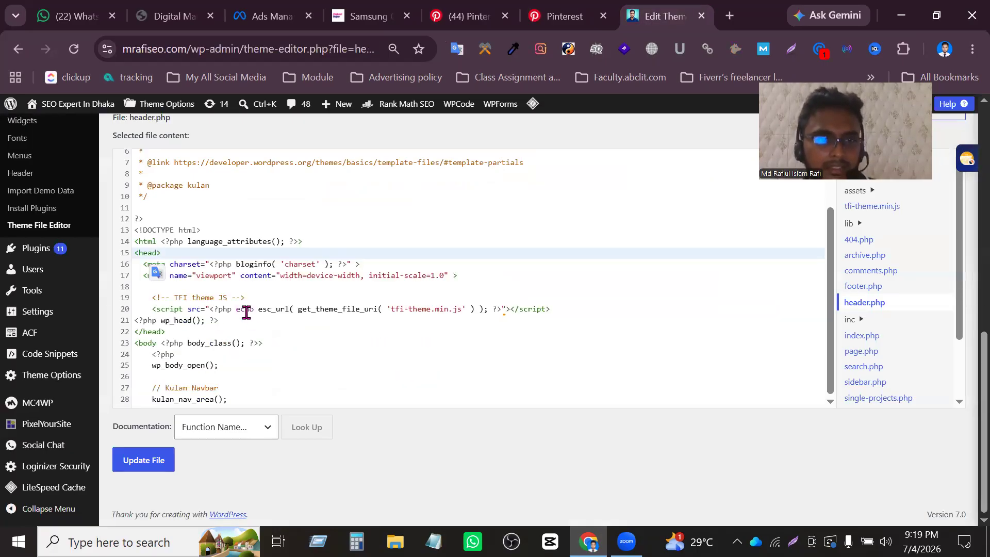
Leave the theme editor without saving and open WPCode's Header & Footer page to review its code areas
{"action": "left_click", "coordinate": [44, 354]}
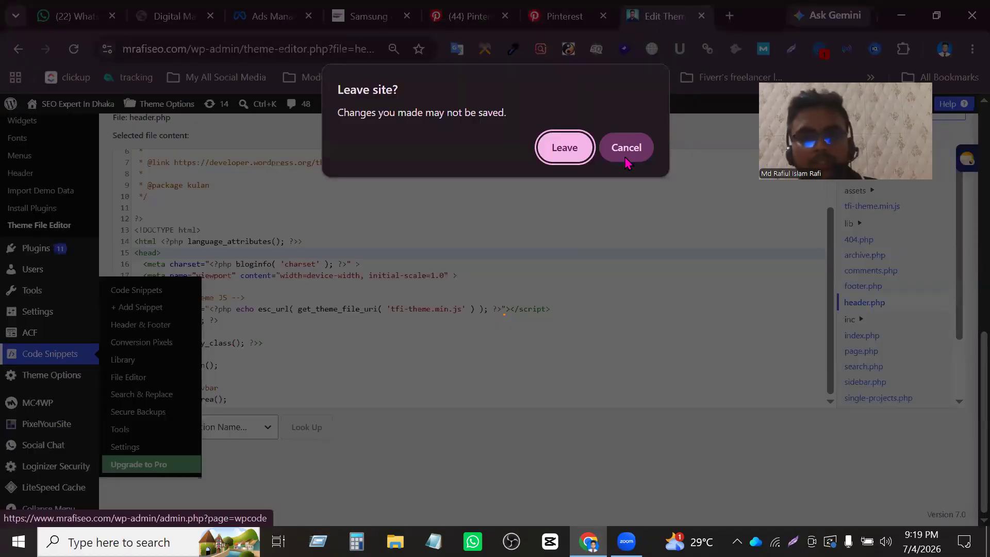
{"action": "left_click", "coordinate": [564, 148]}
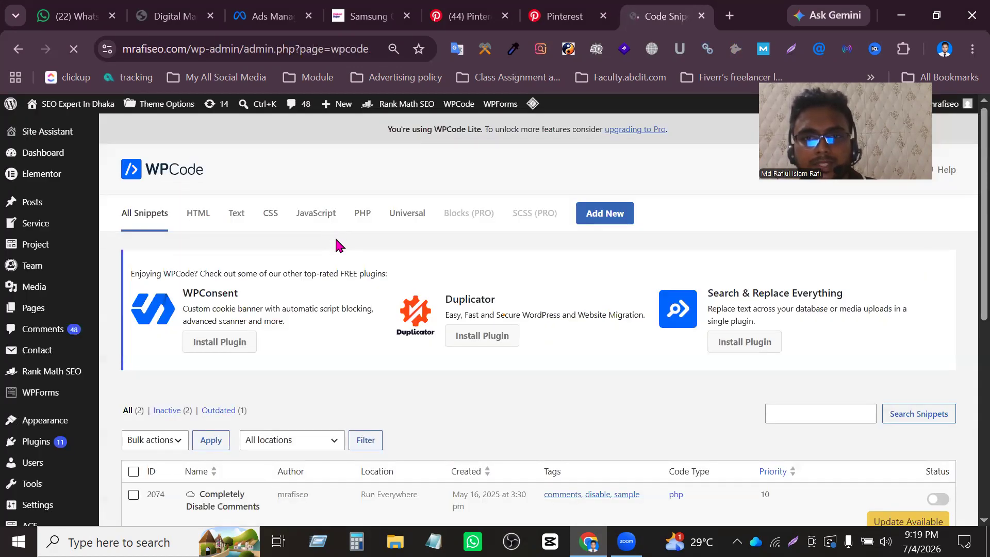
{"action": "scroll", "coordinate": [336, 416], "scroll_direction": "down", "scroll_amount": 8}
{"action": "scroll", "coordinate": [332, 388], "scroll_direction": "up", "scroll_amount": 3}
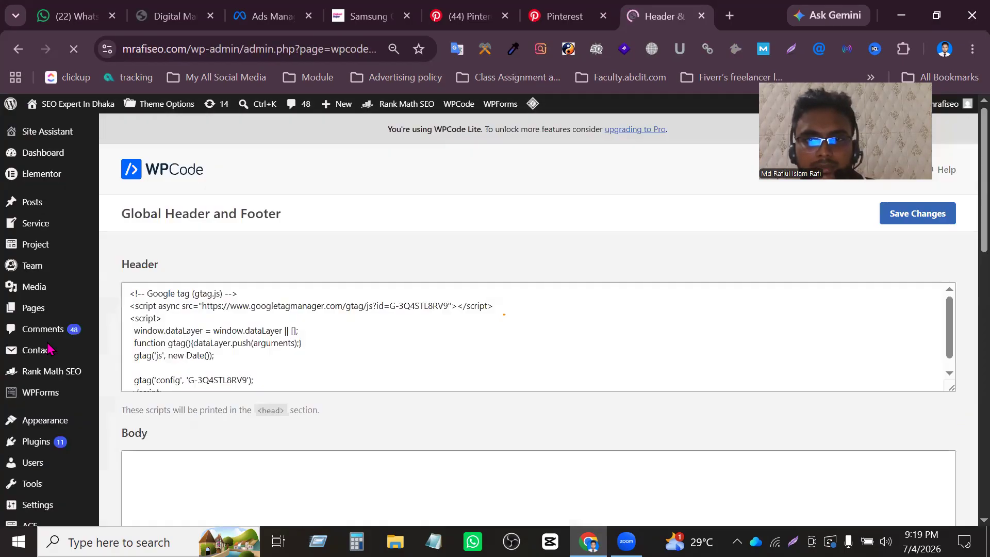
{"action": "scroll", "coordinate": [247, 309], "scroll_direction": "down", "scroll_amount": 4}
{"action": "scroll", "coordinate": [296, 284], "scroll_direction": "up", "scroll_amount": 4}
{"action": "scroll", "coordinate": [333, 337], "scroll_direction": "down", "scroll_amount": 2}
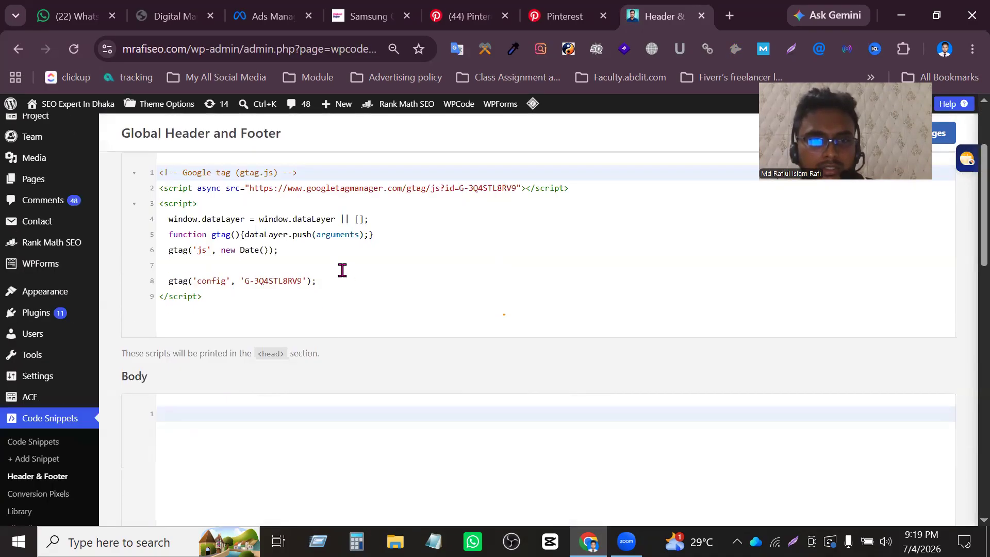
{"action": "scroll", "coordinate": [342, 270], "scroll_direction": "up", "scroll_amount": 2}
{"action": "scroll", "coordinate": [342, 309], "scroll_direction": "down", "scroll_amount": 4}
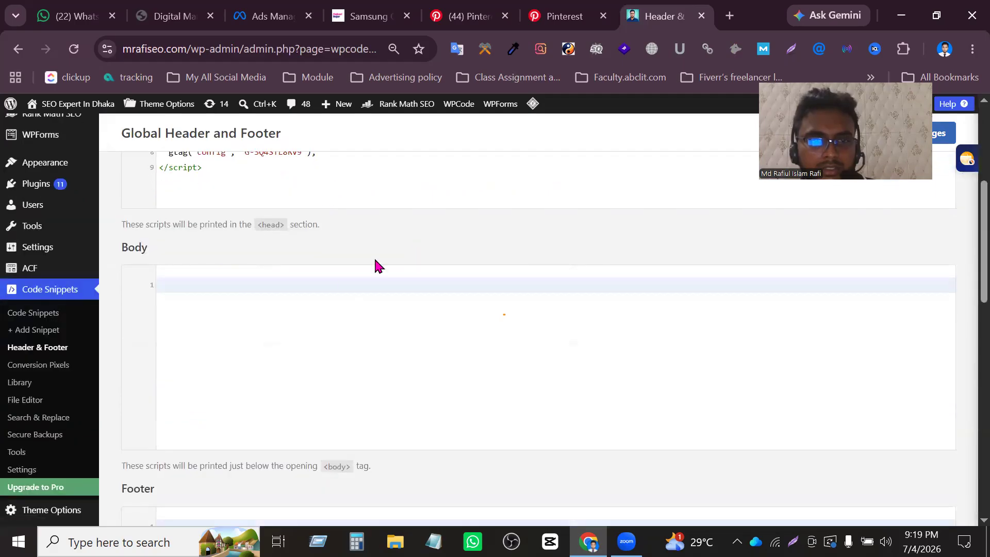
{"action": "scroll", "coordinate": [375, 266], "scroll_direction": "up", "scroll_amount": 4}
{"action": "scroll", "coordinate": [311, 391], "scroll_direction": "down", "scroll_amount": 4}
Paste the Pinterest verification meta tag into the WPCode global Header code, several lines below the closing Google tag script
{"action": "left_click", "coordinate": [234, 180]}
{"action": "key", "text": "Return"}
{"action": "key", "text": "Return"}
{"action": "key", "text": "Return"}
{"action": "key", "text": "Return"}
{"action": "type", "text": "<meta name=\"p:domain_verify\" content=\"1046719fede026d0489241d1cfe7a257\"/>"}
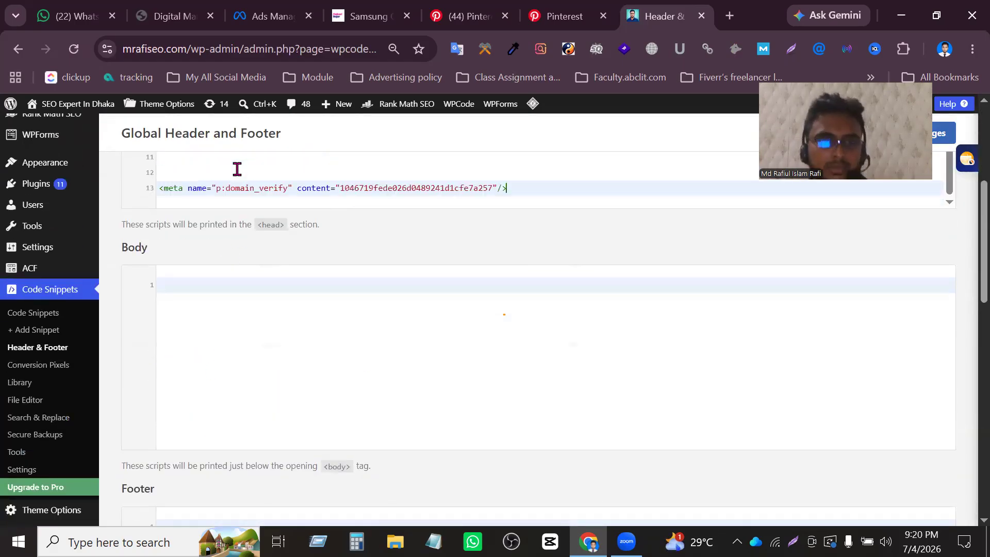
{"action": "key", "text": "ctrl+a"}
{"action": "left_click", "coordinate": [511, 189]}
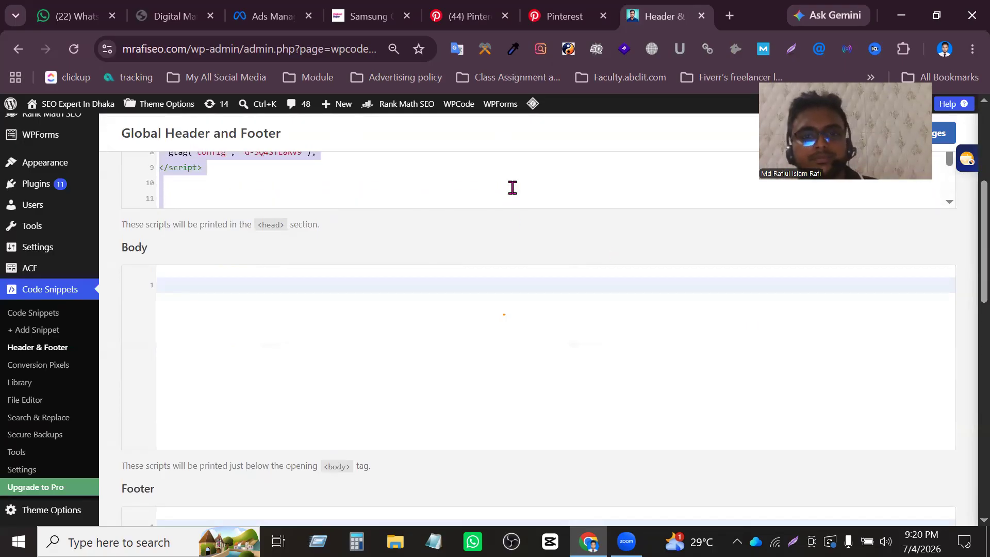
Switch back to the Pinterest settings and review the Social permissions for mentions, messages, comments and shopping recommendations
{"action": "left_click", "coordinate": [577, 12]}
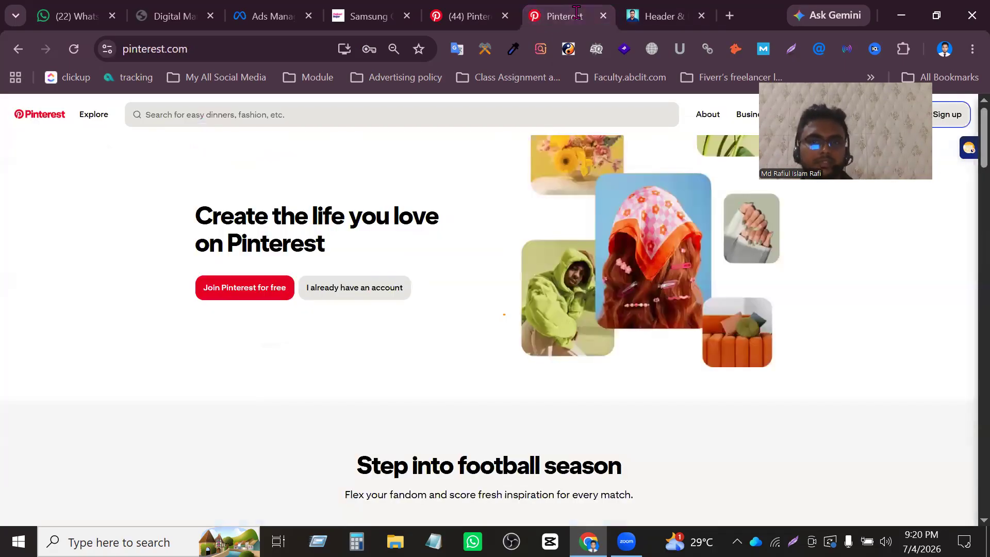
{"action": "left_click", "coordinate": [482, 12]}
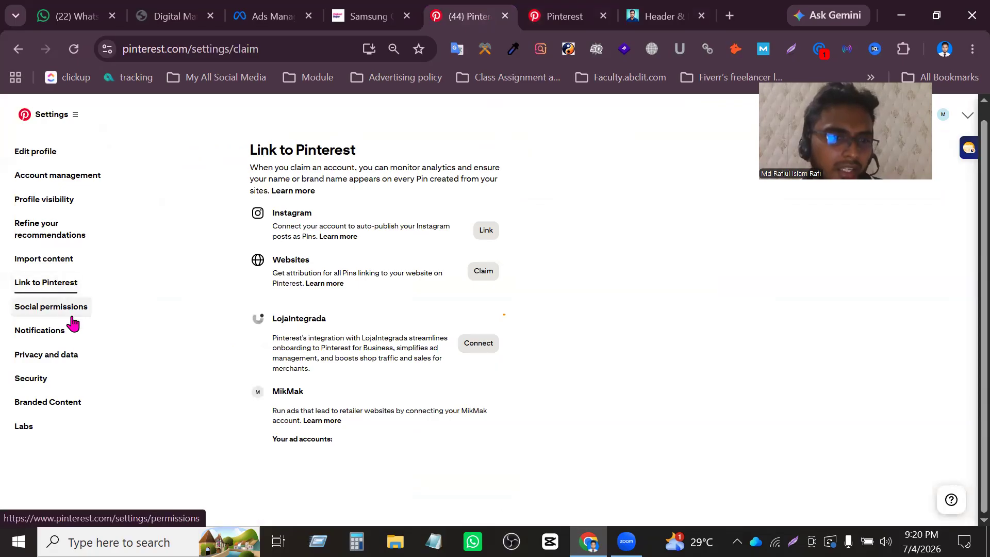
{"action": "left_click", "coordinate": [47, 309]}
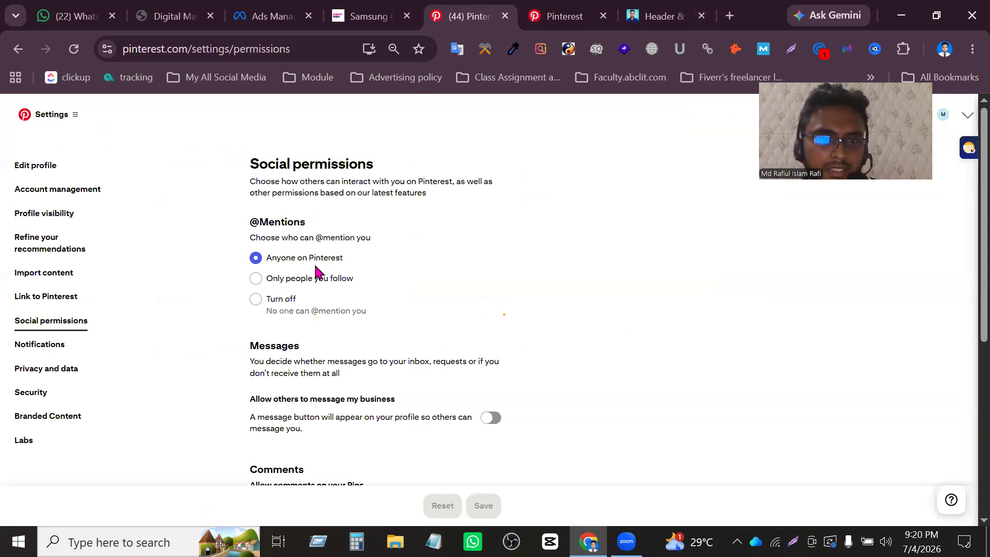
{"action": "scroll", "coordinate": [311, 259], "scroll_direction": "down", "scroll_amount": 5}
{"action": "scroll", "coordinate": [325, 346], "scroll_direction": "down", "scroll_amount": 1}
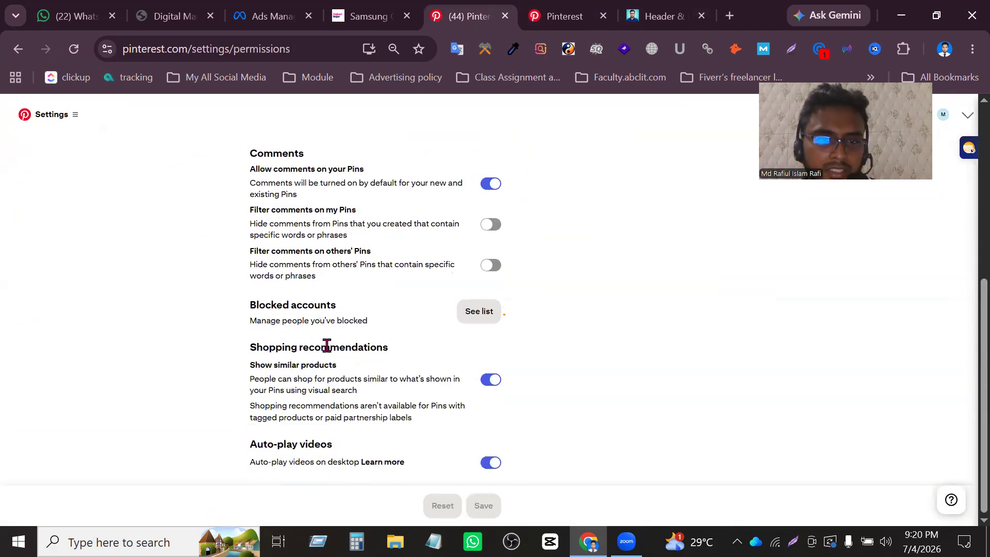
{"action": "scroll", "coordinate": [207, 356], "scroll_direction": "up", "scroll_amount": 6}
{"action": "scroll", "coordinate": [22, 369], "scroll_direction": "down", "scroll_amount": 2}
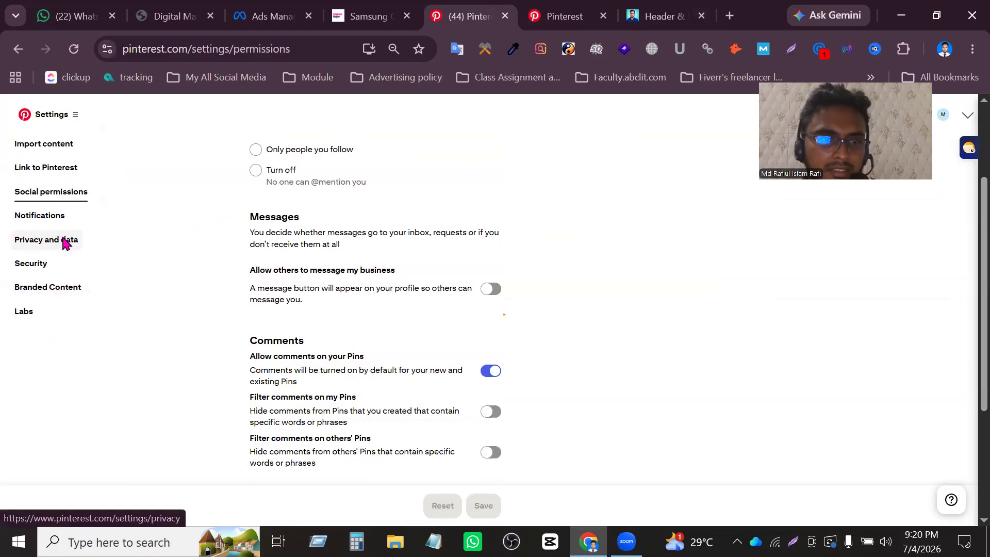
Review the Privacy and data settings, including the options for deleting or requesting account data
{"action": "left_click", "coordinate": [64, 242]}
{"action": "scroll", "coordinate": [340, 289], "scroll_direction": "down", "scroll_amount": 5}
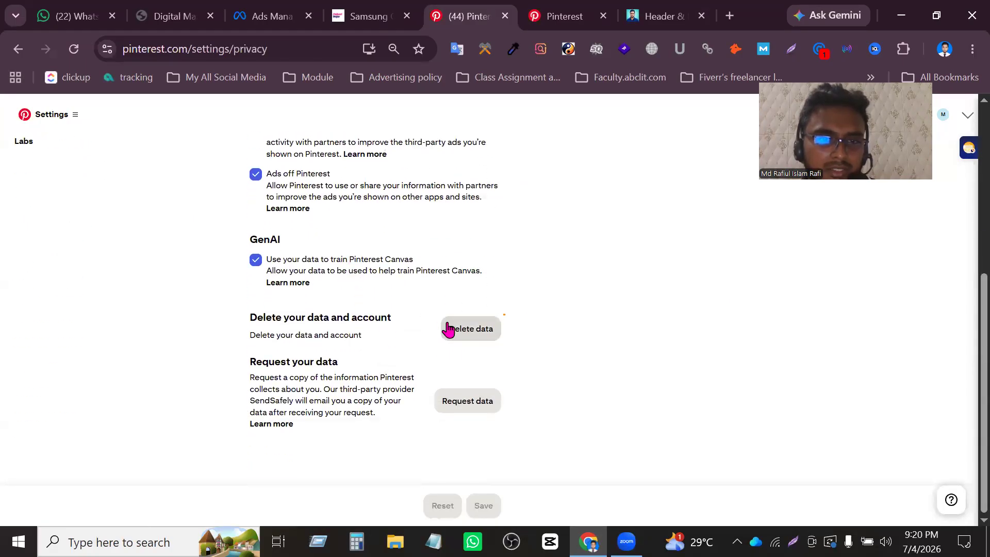
{"action": "scroll", "coordinate": [109, 304], "scroll_direction": "up", "scroll_amount": 4}
Review the Security settings, opening the two-factor authentication setup and cancelling it without entering an email address
{"action": "left_click", "coordinate": [37, 345]}
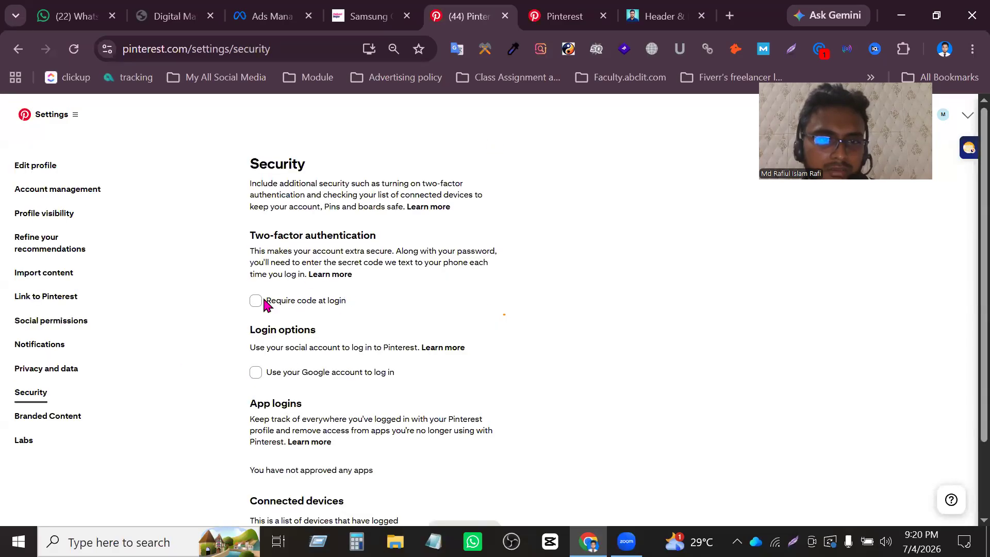
{"action": "scroll", "coordinate": [279, 166], "scroll_direction": "down", "scroll_amount": 2}
{"action": "scroll", "coordinate": [279, 171], "scroll_direction": "up", "scroll_amount": 2}
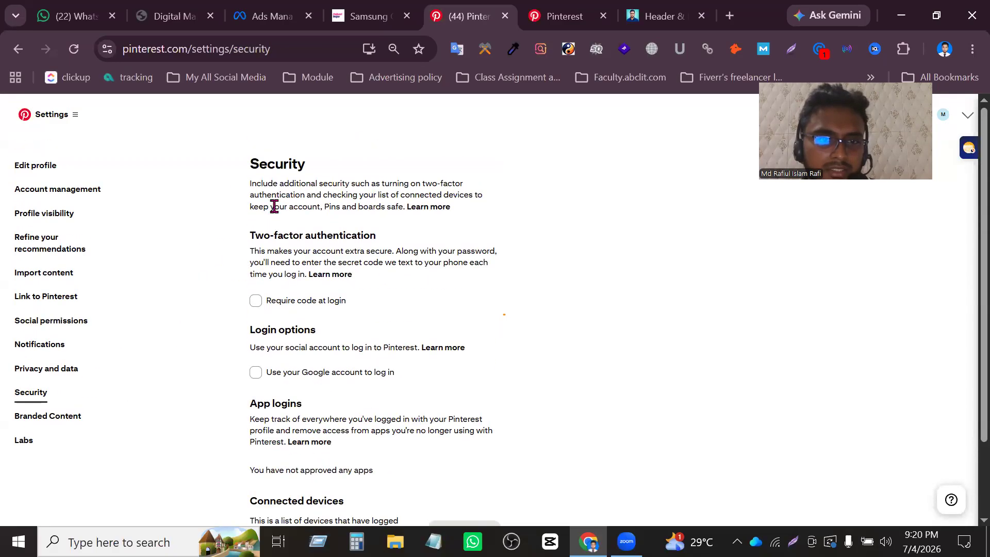
{"action": "left_click", "coordinate": [256, 301]}
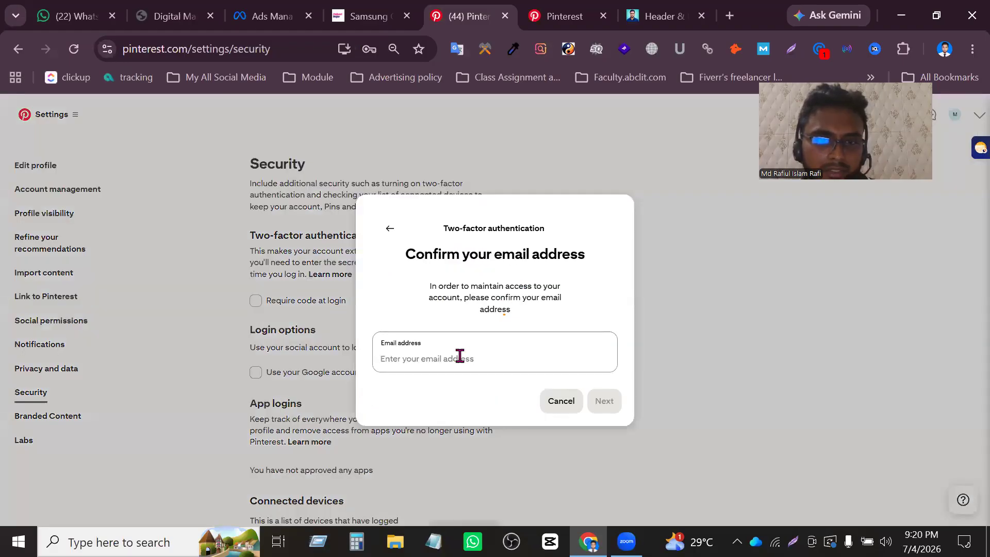
{"action": "left_click", "coordinate": [561, 401]}
{"action": "scroll", "coordinate": [361, 304], "scroll_direction": "down", "scroll_amount": 2}
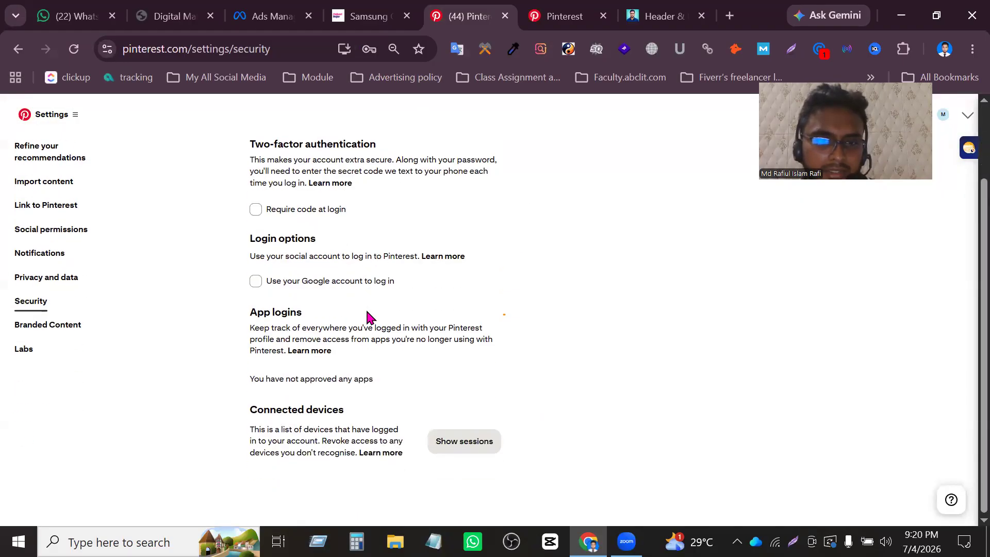
{"action": "scroll", "coordinate": [367, 312], "scroll_direction": "up", "scroll_amount": 2}
{"action": "scroll", "coordinate": [367, 312], "scroll_direction": "down", "scroll_amount": 2}
{"action": "scroll", "coordinate": [366, 312], "scroll_direction": "up", "scroll_amount": 2}
{"action": "scroll", "coordinate": [223, 365], "scroll_direction": "down", "scroll_amount": 2}
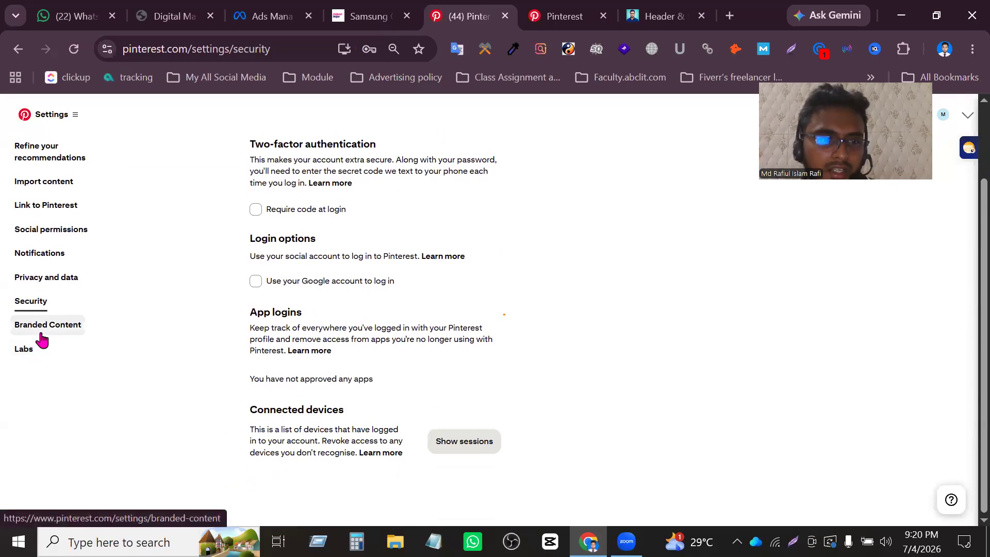
View the Branded Content settings and the Labs settings
{"action": "left_click", "coordinate": [40, 330]}
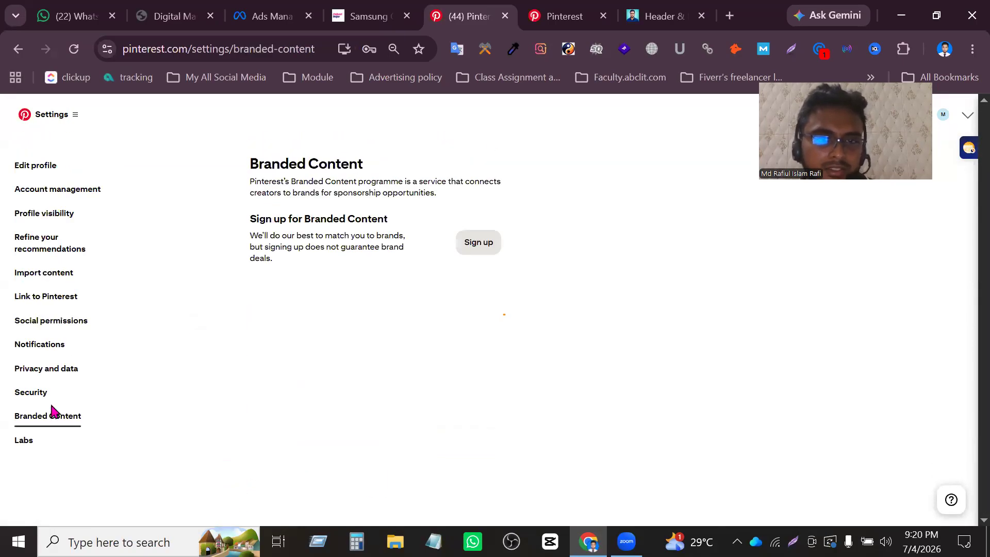
{"action": "left_click", "coordinate": [26, 440]}
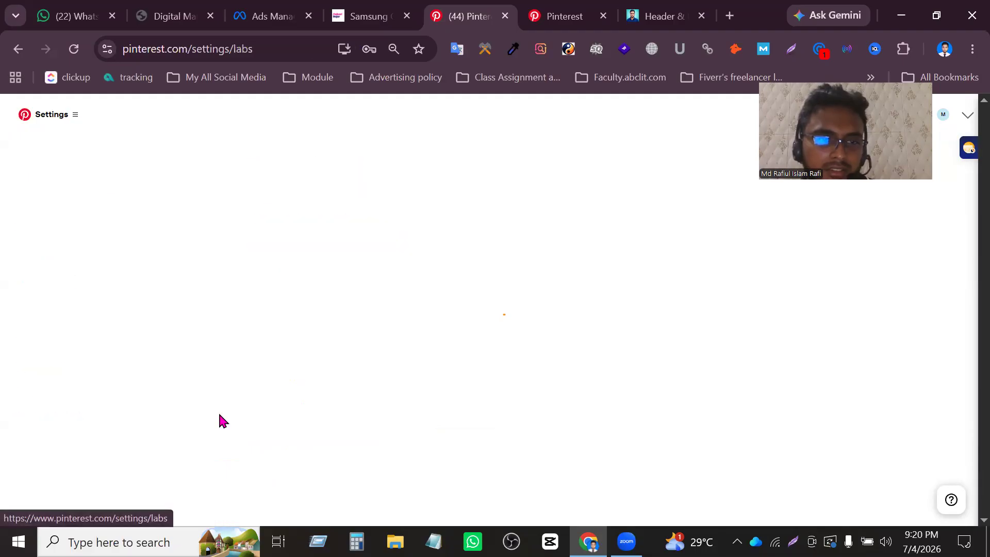
View the business navigation menu's campaign and analytics options, and open the account options menu
{"action": "left_click", "coordinate": [75, 114]}
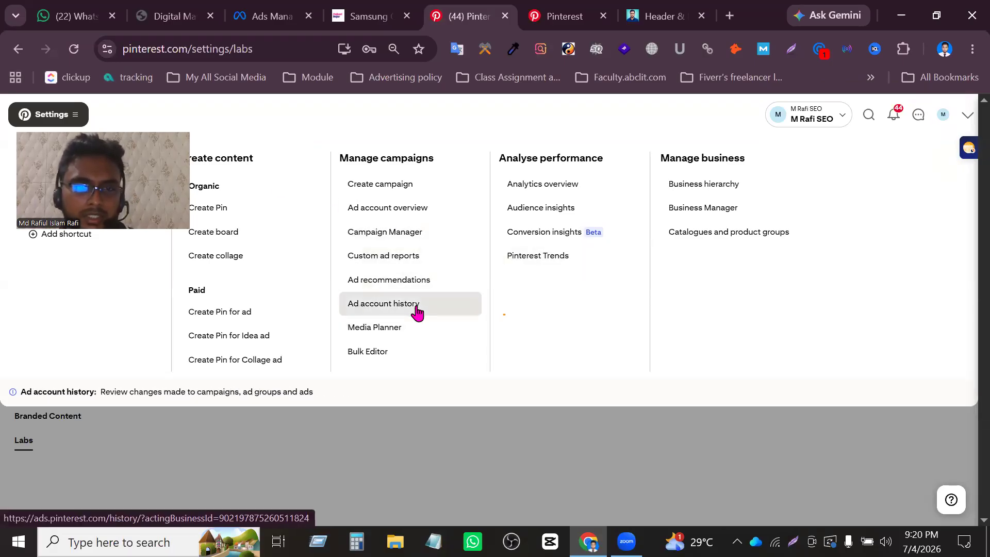
{"action": "left_click", "coordinate": [967, 122]}
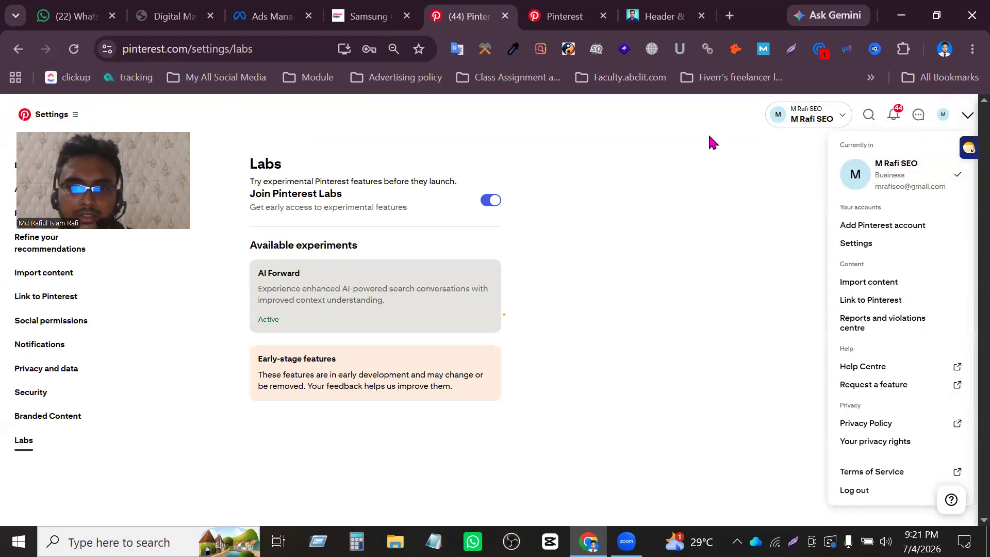
Start creating a campaign and enter the business name as the name of the first ad account
{"action": "left_click", "coordinate": [51, 115]}
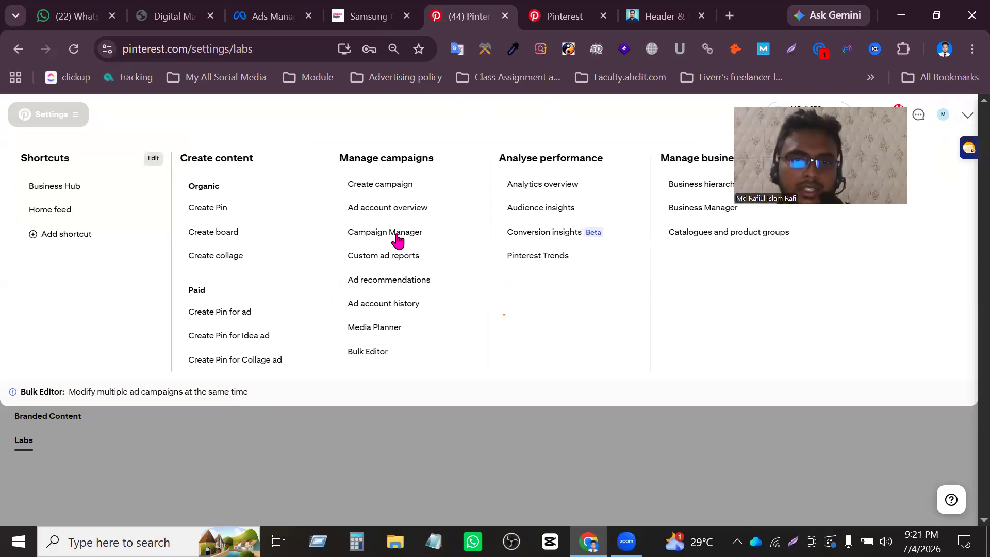
{"action": "left_click", "coordinate": [368, 189]}
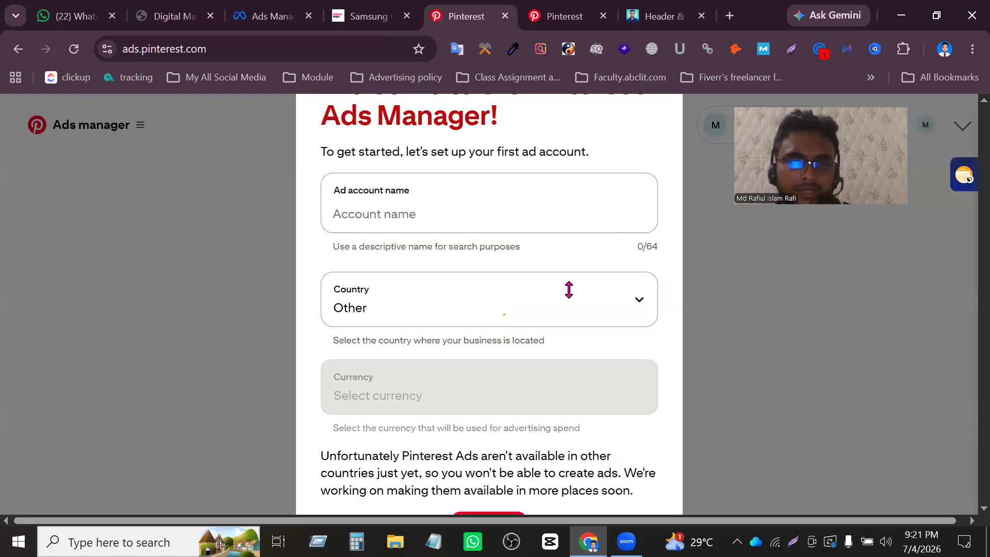
{"action": "left_click", "coordinate": [410, 212]}
{"action": "type", "text": "M"}
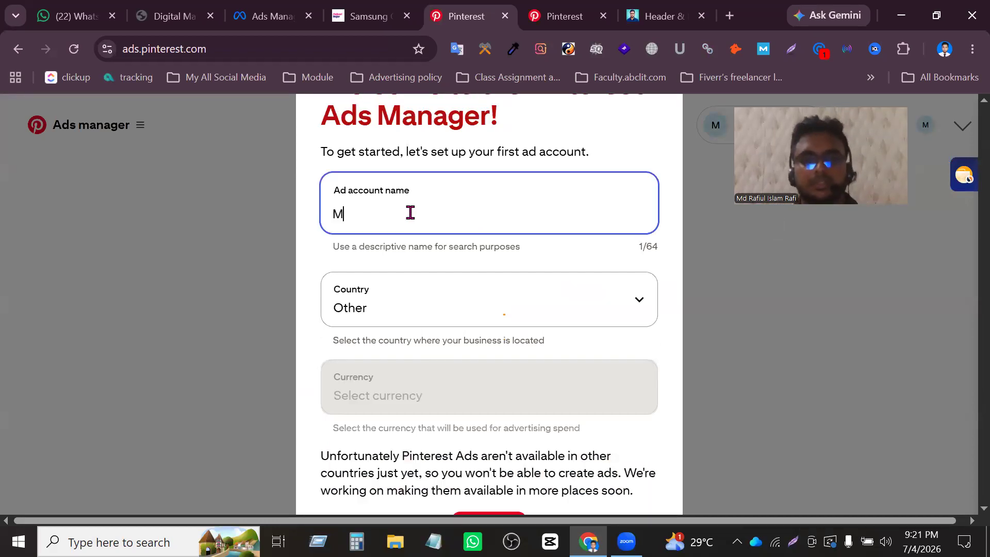
{"action": "type", "text": " rRafi SEO"}
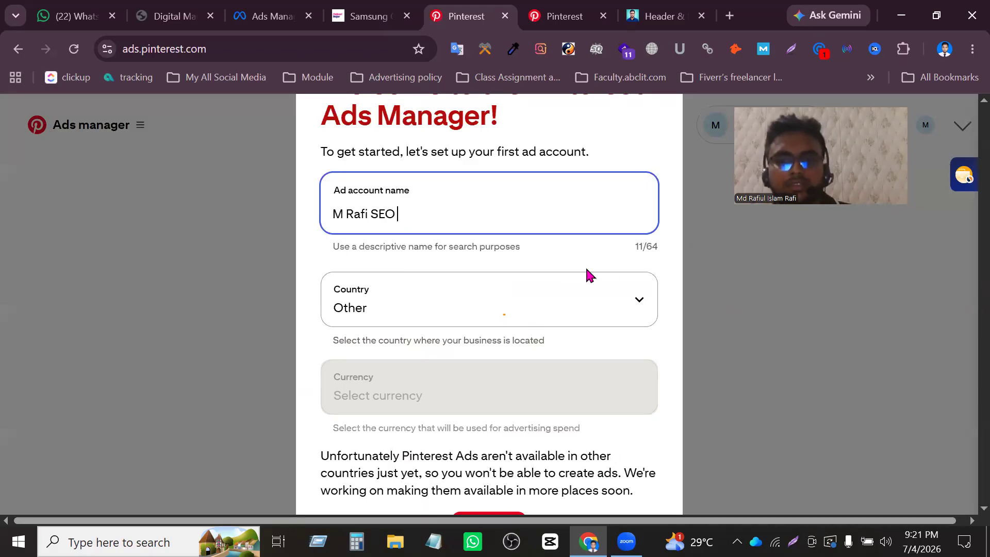
Look through the available countries and set the ad account's country to Belgium
{"action": "left_click", "coordinate": [649, 298]}
{"action": "key", "text": "n"}
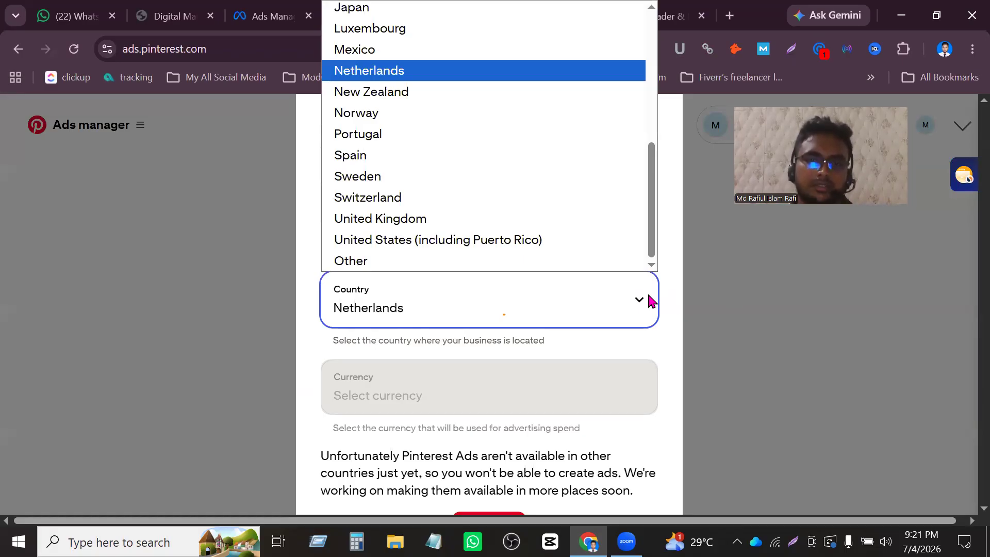
{"action": "key", "text": "b"}
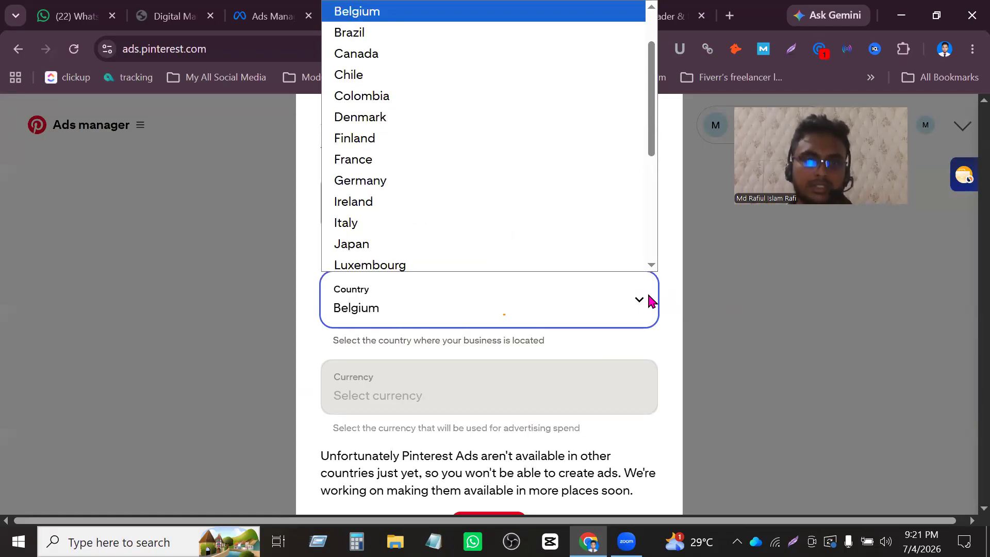
{"action": "scroll", "coordinate": [410, 170], "scroll_direction": "up", "scroll_amount": 2}
{"action": "scroll", "coordinate": [411, 129], "scroll_direction": "down", "scroll_amount": 5}
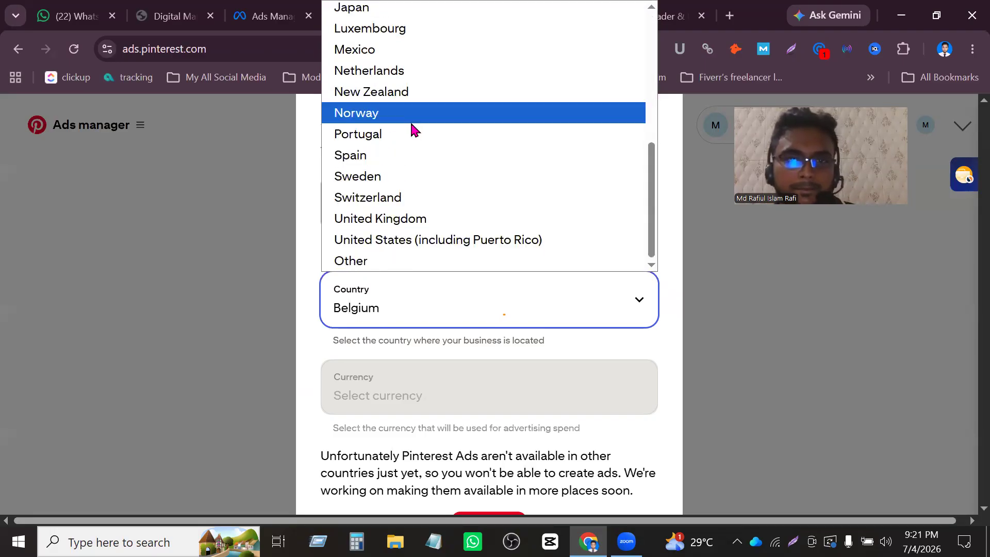
{"action": "scroll", "coordinate": [441, 266], "scroll_direction": "up", "scroll_amount": 5}
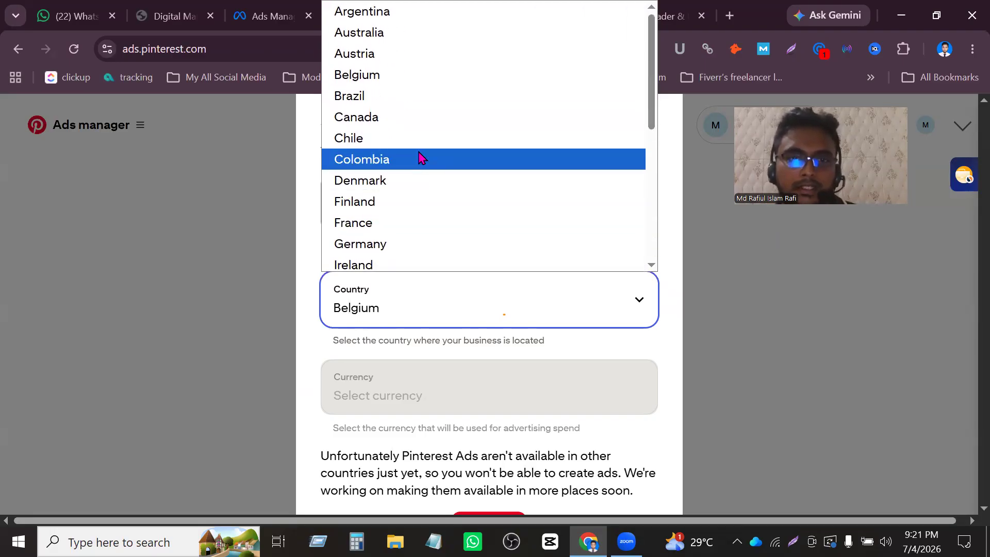
{"action": "left_click", "coordinate": [430, 316]}
{"action": "left_click", "coordinate": [537, 272]}
Check the full list of supported countries again and set the ad account's country to Other
{"action": "left_click", "coordinate": [639, 274]}
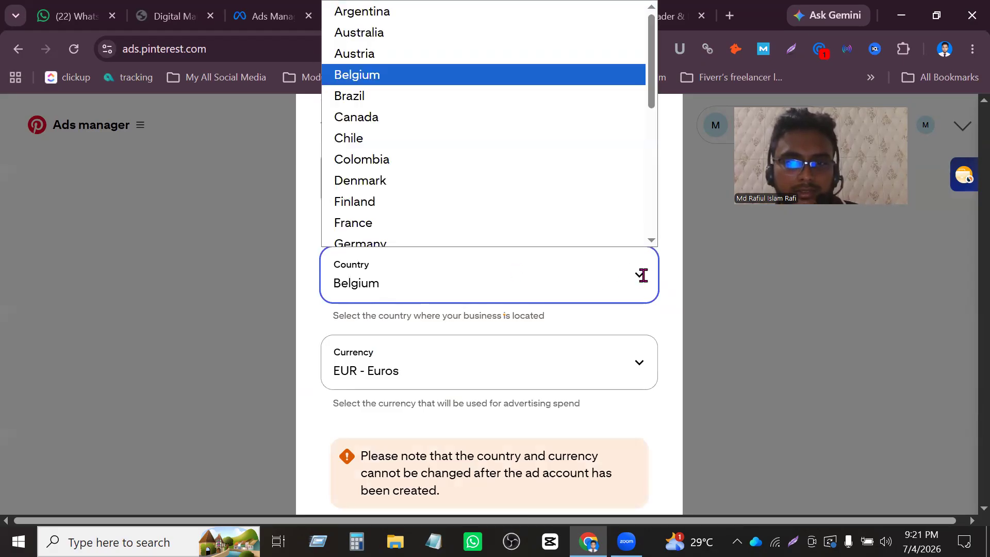
{"action": "scroll", "coordinate": [413, 109], "scroll_direction": "down", "scroll_amount": 5}
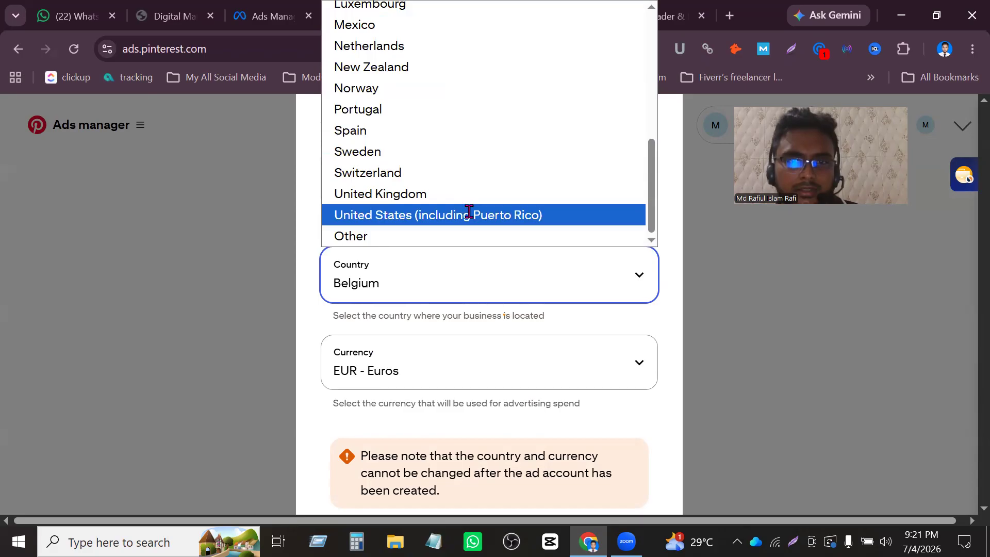
{"action": "scroll", "coordinate": [469, 212], "scroll_direction": "up", "scroll_amount": 5}
{"action": "key", "text": "ctrl+minus"}
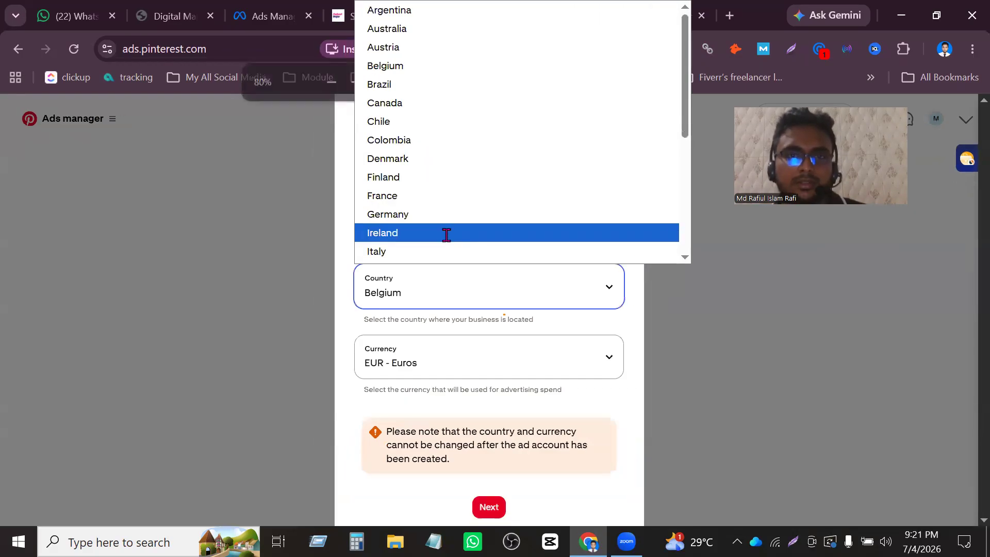
{"action": "scroll", "coordinate": [480, 253], "scroll_direction": "down", "scroll_amount": 5}
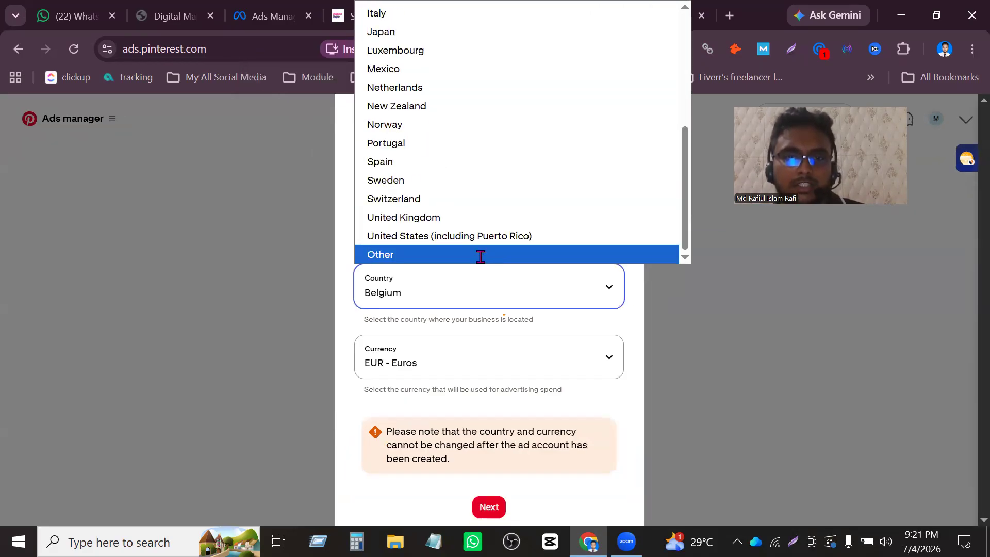
{"action": "left_click", "coordinate": [480, 255]}
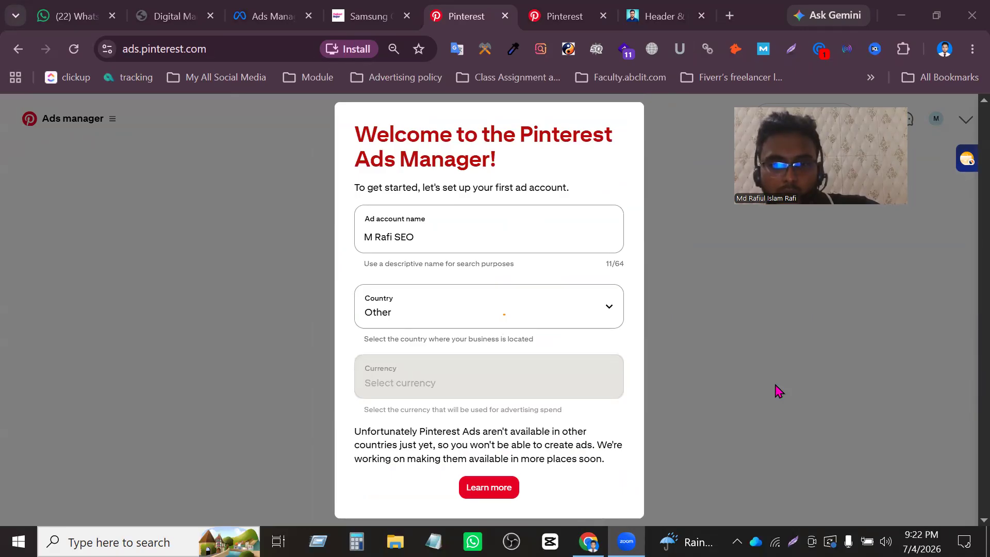
Set the ad account's country to United Kingdom, then close the Ads Manager page without continuing the setup
{"action": "left_click", "coordinate": [549, 304]}
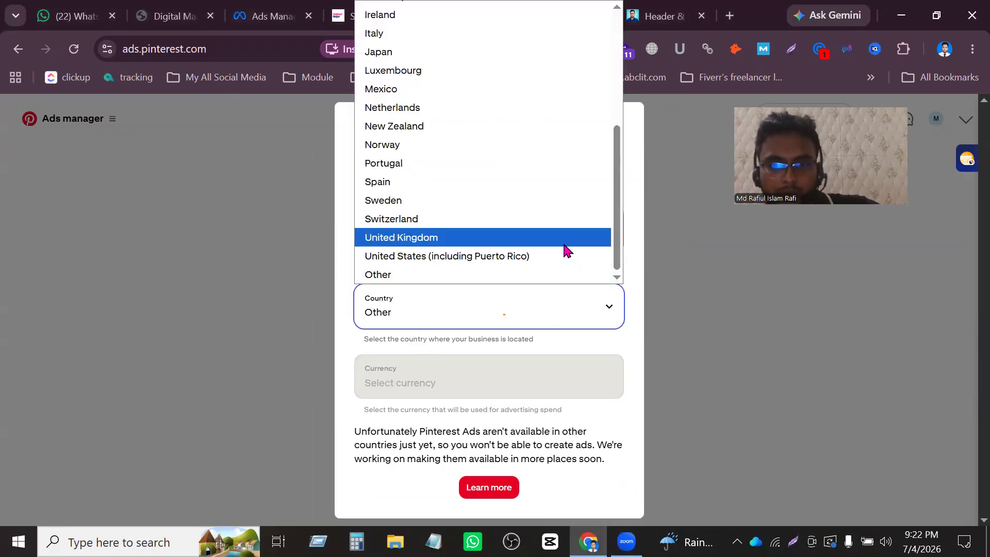
{"action": "scroll", "coordinate": [567, 251], "scroll_direction": "up", "scroll_amount": 4}
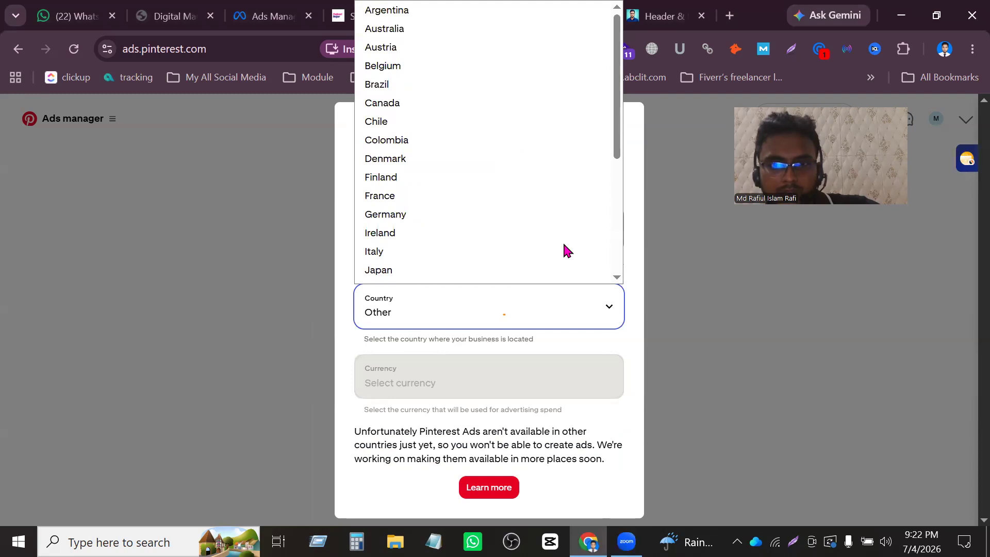
{"action": "scroll", "coordinate": [545, 175], "scroll_direction": "down", "scroll_amount": 4}
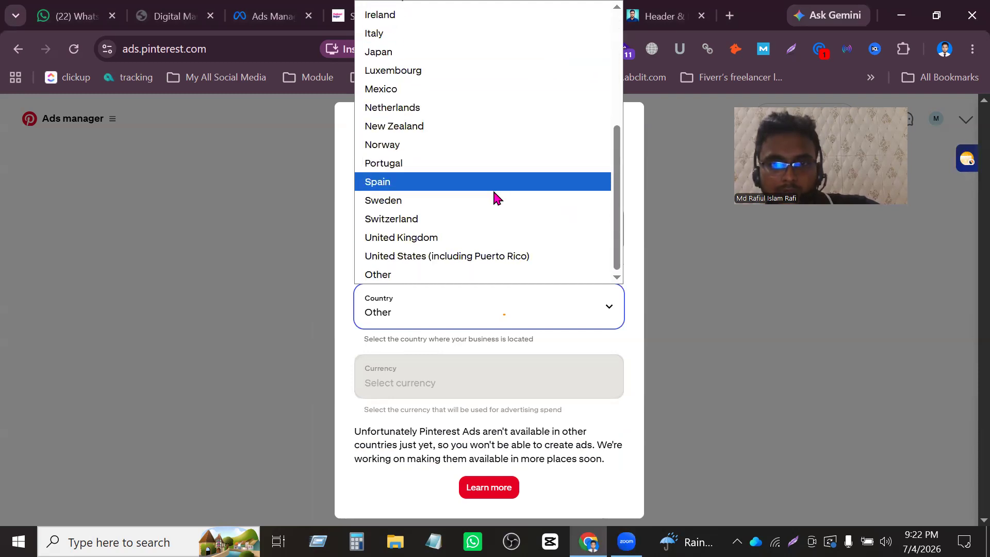
{"action": "left_click", "coordinate": [497, 237]}
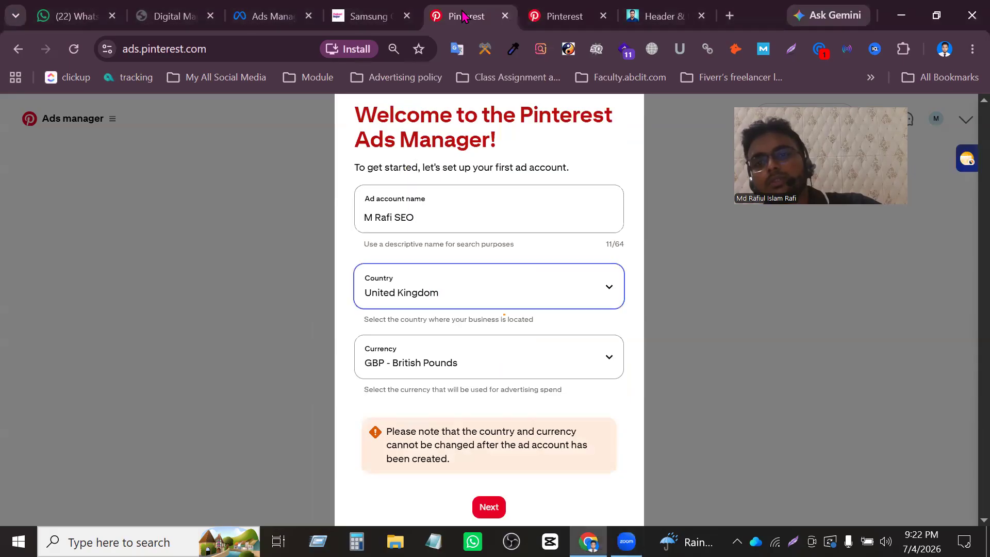
{"action": "key", "text": "ctrl+w"}
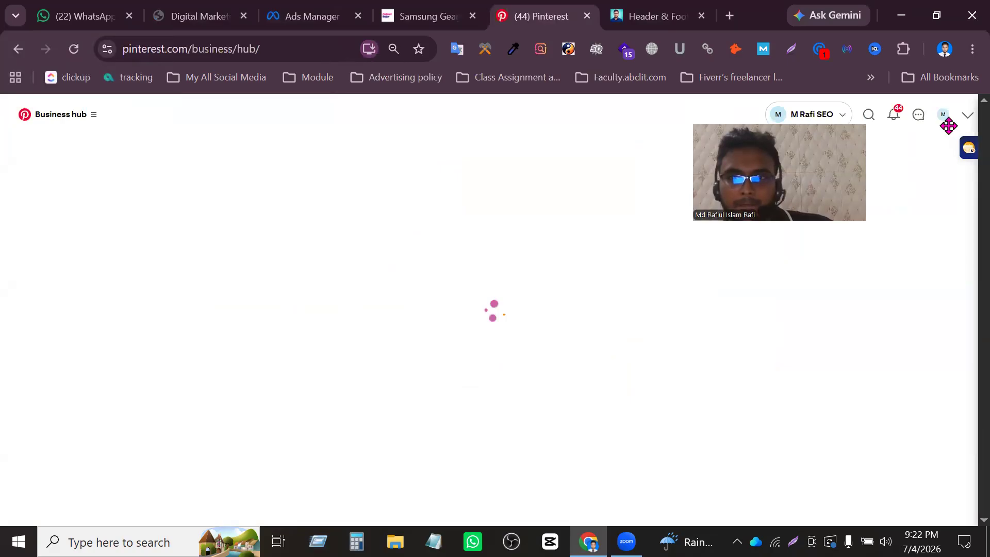
Begin adding an ad account to the current business and dismiss the introduction to reach the creation form
{"action": "left_click", "coordinate": [847, 113]}
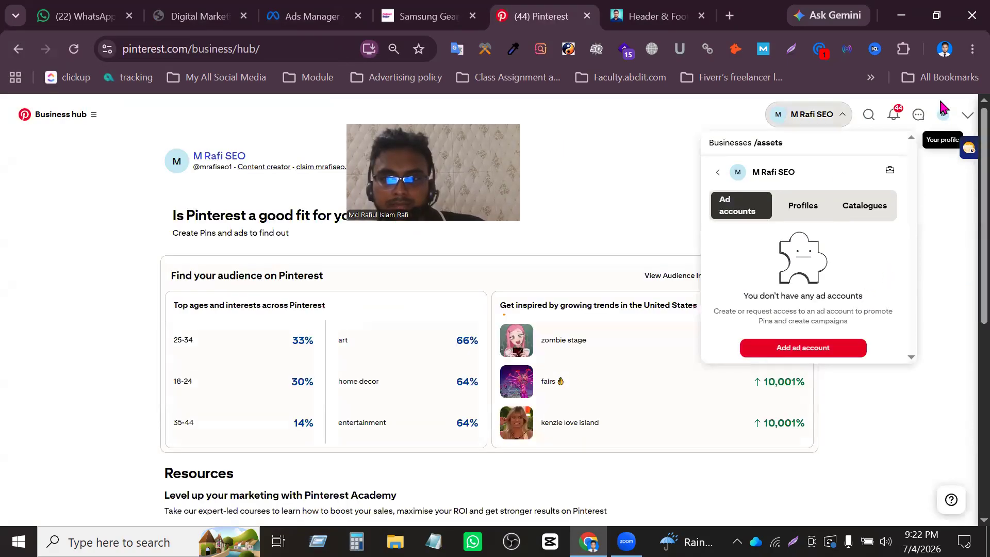
{"action": "left_click", "coordinate": [828, 350]}
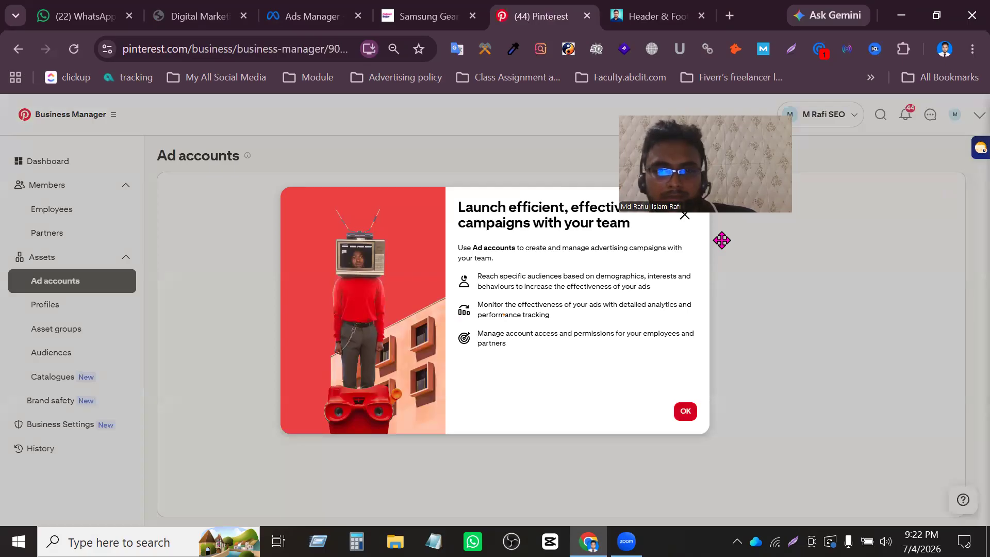
{"action": "left_click", "coordinate": [721, 240]}
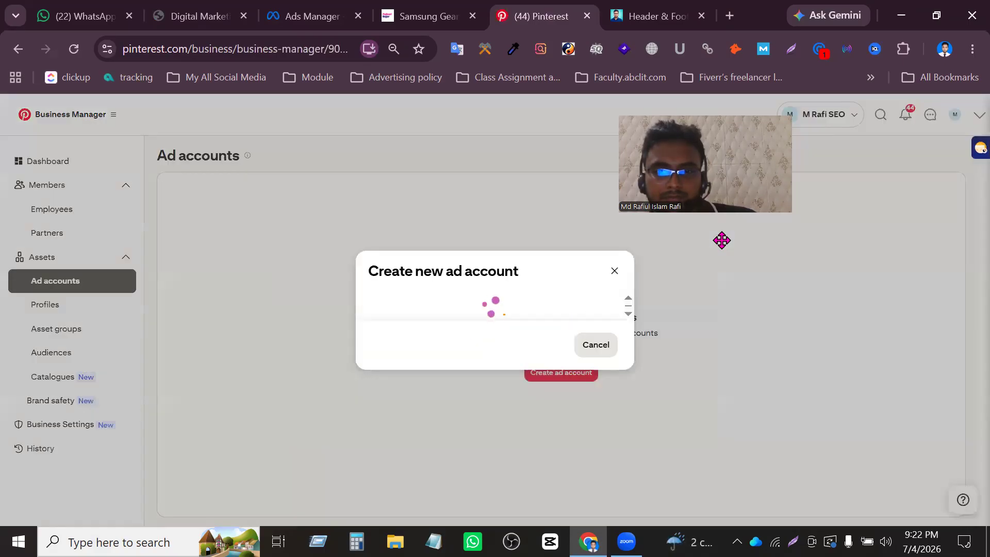
Review the countries offered for the new ad account and close the form without creating the account
{"action": "left_click", "coordinate": [597, 244]}
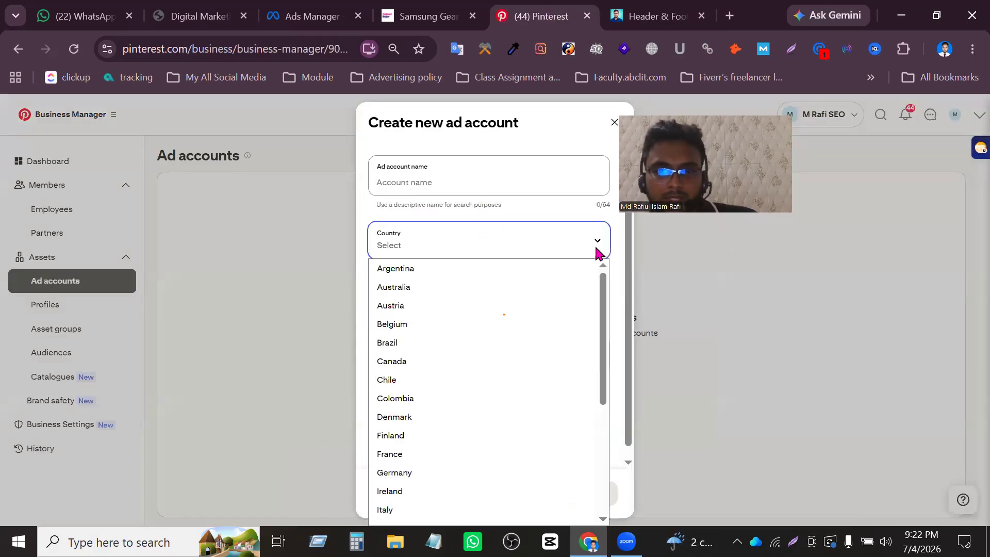
{"action": "scroll", "coordinate": [526, 309], "scroll_direction": "down", "scroll_amount": 5}
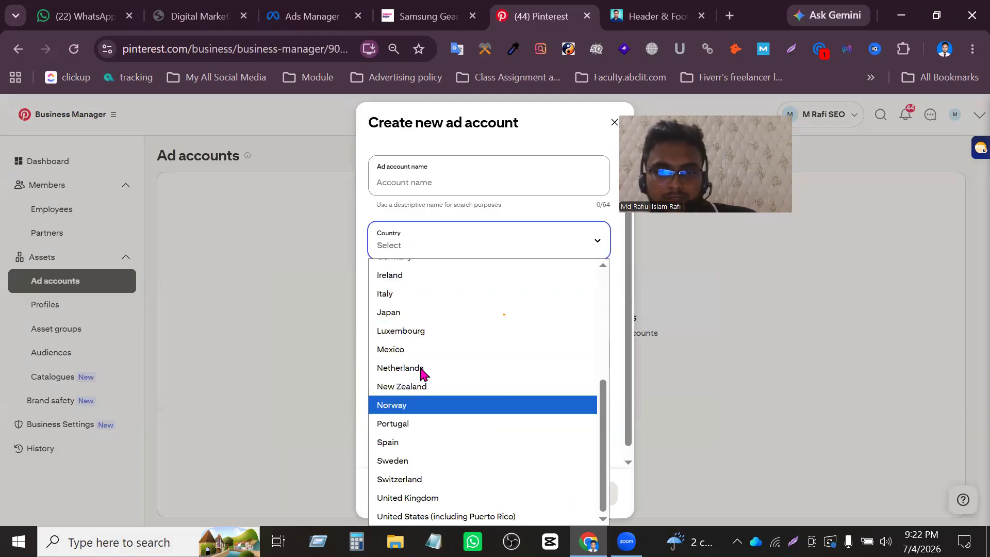
{"action": "left_click", "coordinate": [540, 249]}
{"action": "left_click", "coordinate": [540, 248]}
{"action": "scroll", "coordinate": [533, 335], "scroll_direction": "down", "scroll_amount": 4}
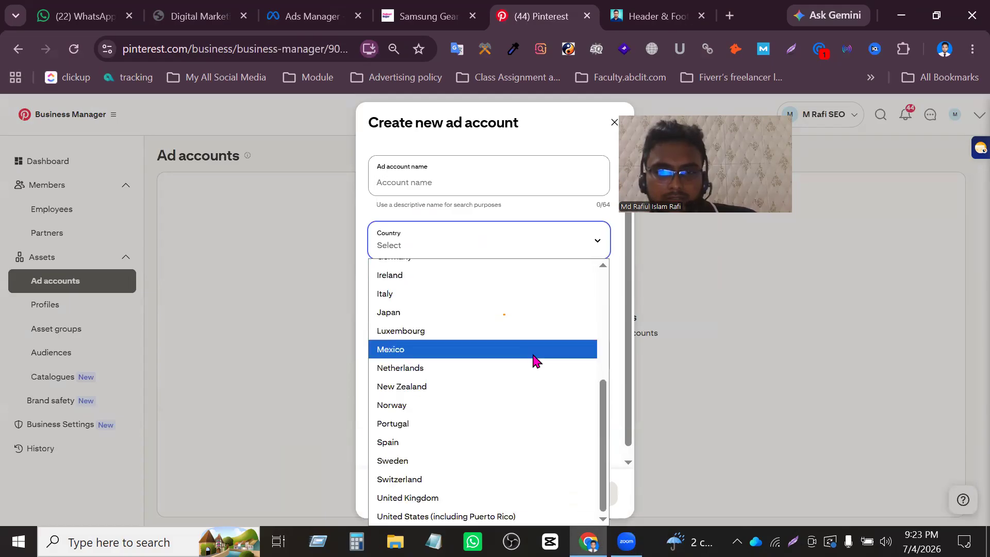
{"action": "scroll", "coordinate": [533, 357], "scroll_direction": "up", "scroll_amount": 4}
{"action": "scroll", "coordinate": [533, 356], "scroll_direction": "down", "scroll_amount": 4}
{"action": "scroll", "coordinate": [533, 357], "scroll_direction": "up", "scroll_amount": 4}
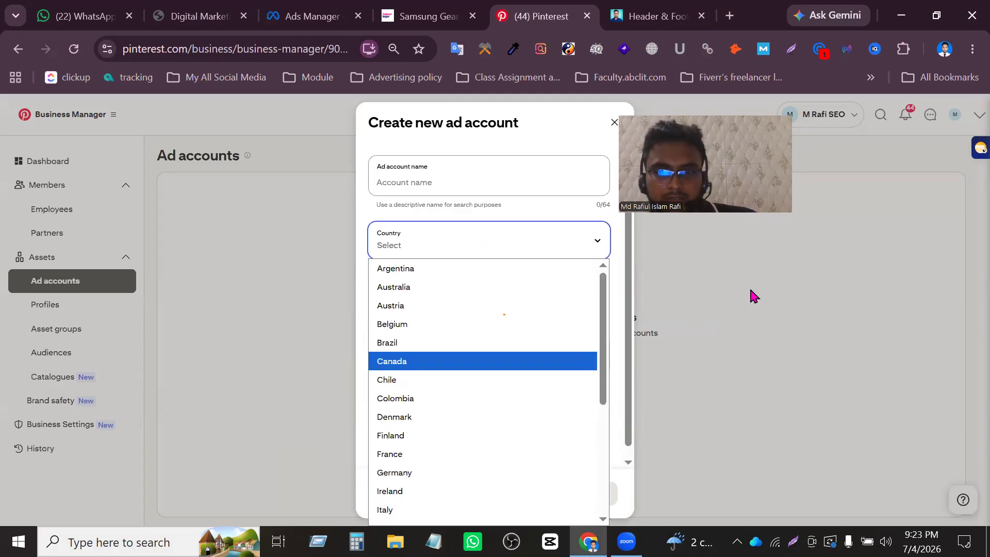
{"action": "left_click", "coordinate": [749, 288]}
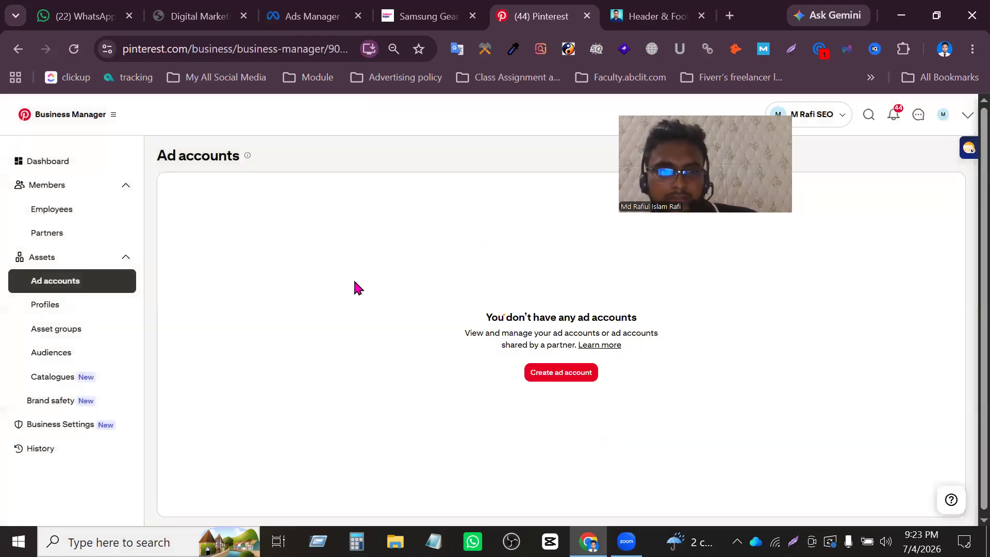
View the account options and open the current business's Business Manager dashboard
{"action": "left_click", "coordinate": [958, 122]}
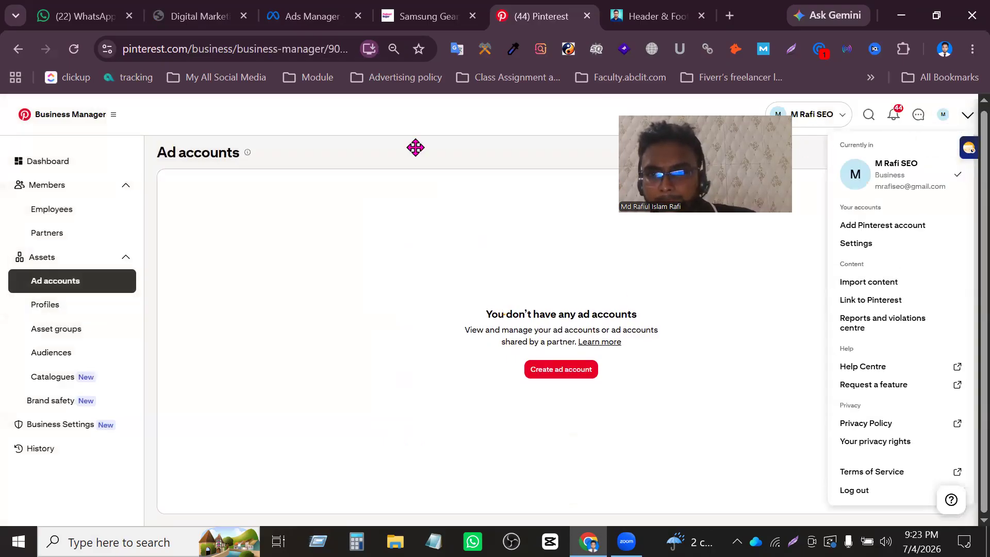
{"action": "left_click", "coordinate": [841, 116]}
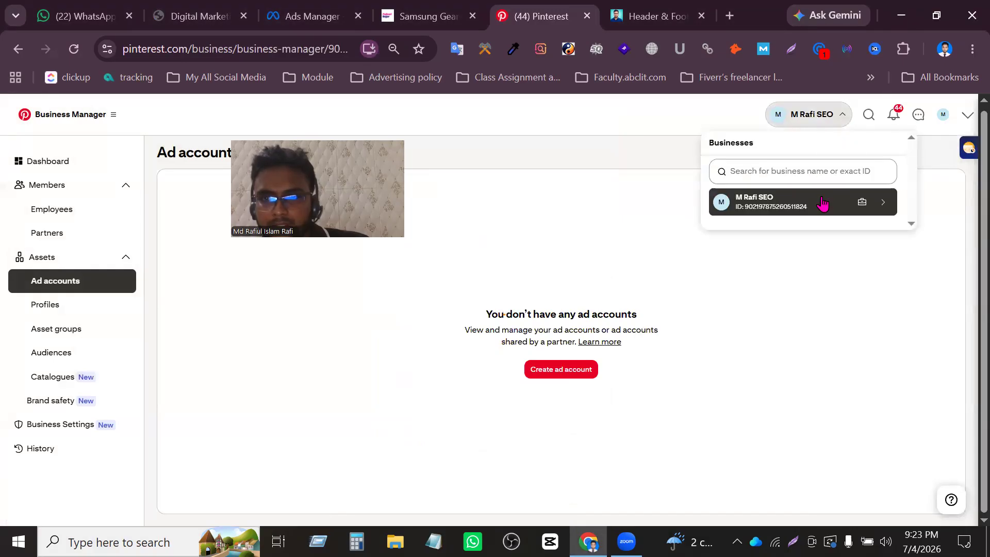
{"action": "left_click", "coordinate": [861, 201]}
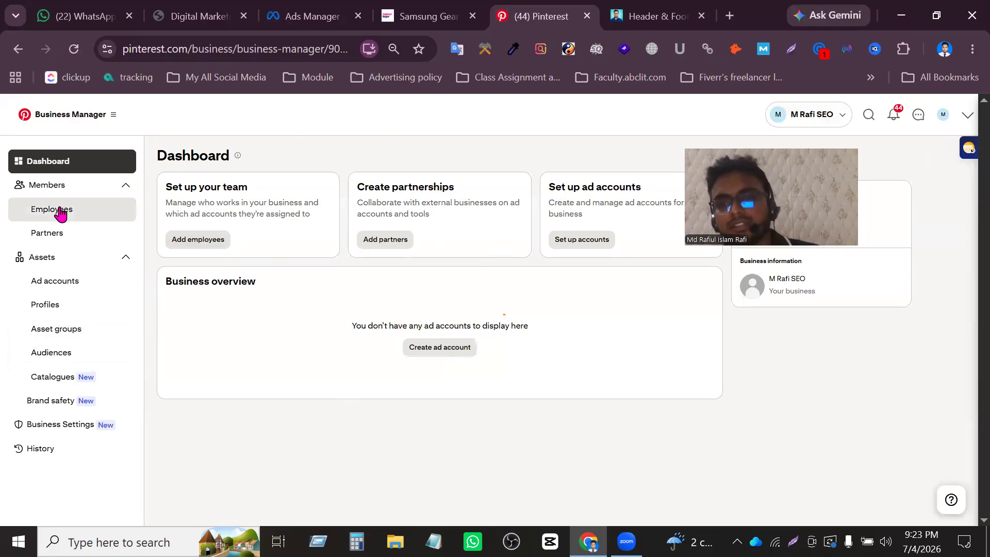
View the Ad accounts and Partners pages in Business Manager and return to the Dashboard
{"action": "left_click", "coordinate": [60, 280]}
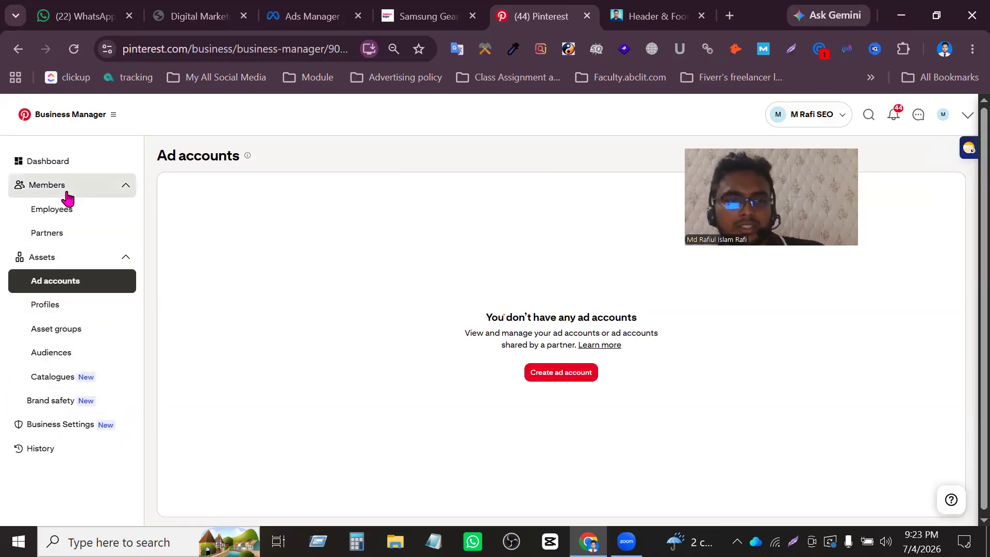
{"action": "left_click", "coordinate": [73, 233]}
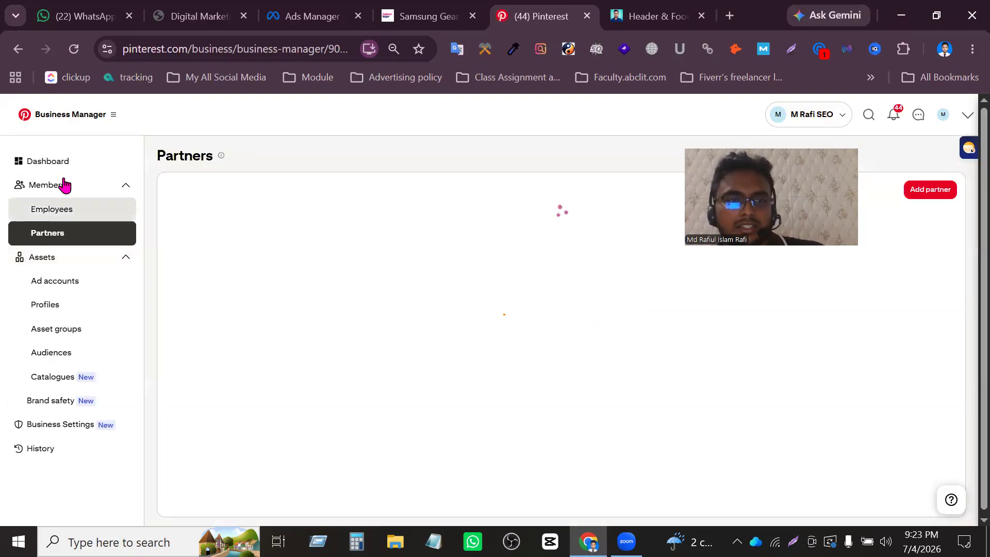
{"action": "left_click", "coordinate": [63, 164]}
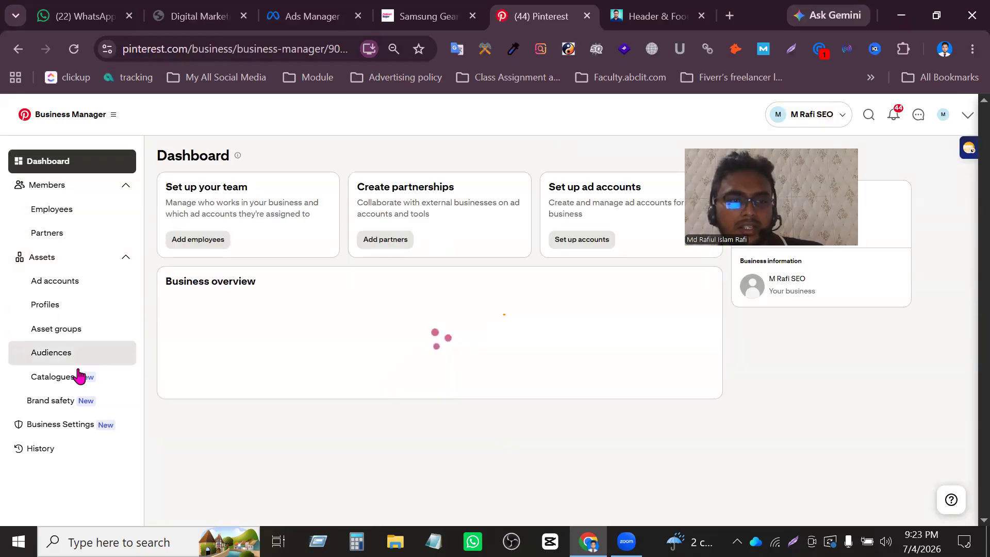
View the Audiences page, dismissing its introduction, and open the business's change History
{"action": "left_click", "coordinate": [82, 352]}
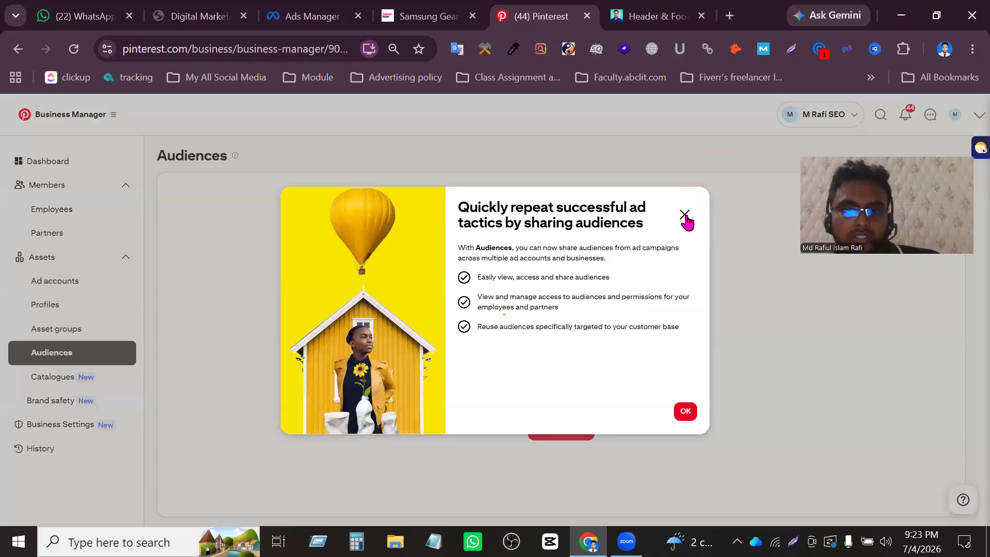
{"action": "left_click", "coordinate": [684, 215]}
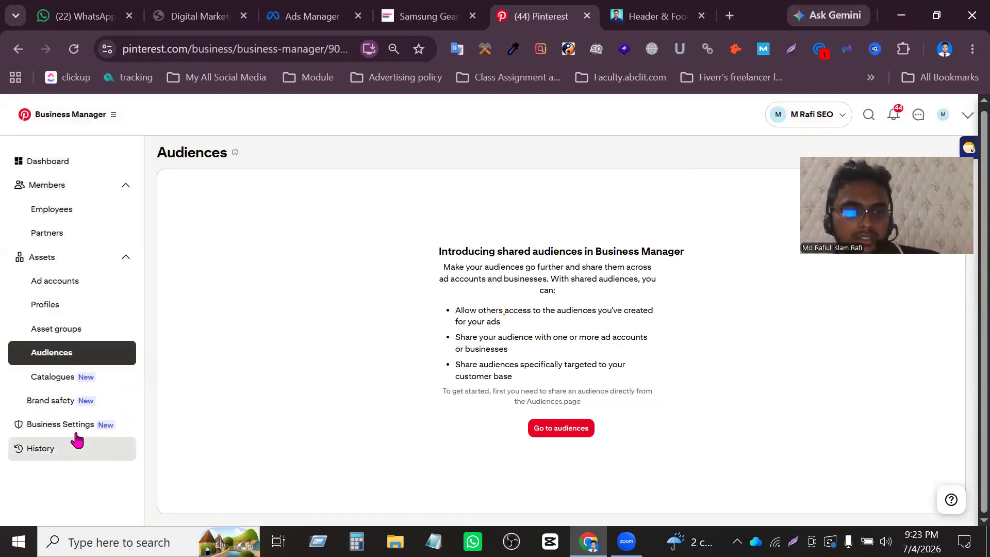
{"action": "left_click", "coordinate": [77, 443]}
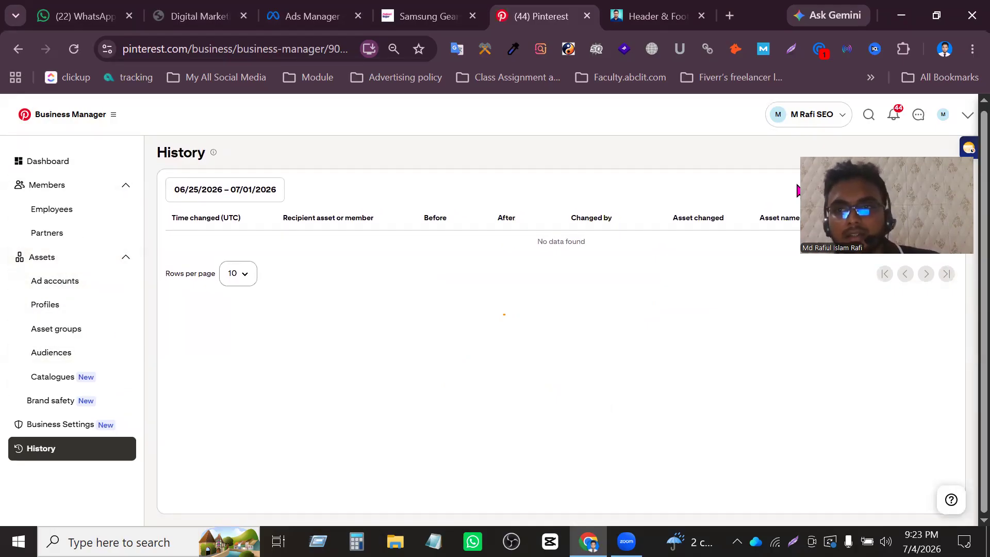
Open the business's public profile page and view its profile switcher and created Pins section
{"action": "left_click", "coordinate": [966, 123]}
{"action": "left_click", "coordinate": [943, 117]}
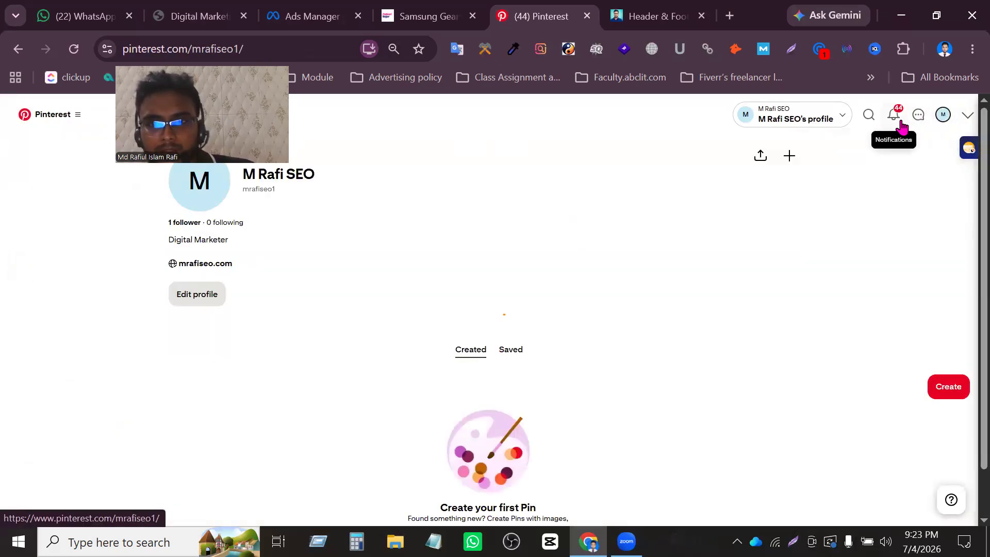
{"action": "scroll", "coordinate": [876, 124], "scroll_direction": "down", "scroll_amount": 1}
{"action": "left_click", "coordinate": [845, 119]}
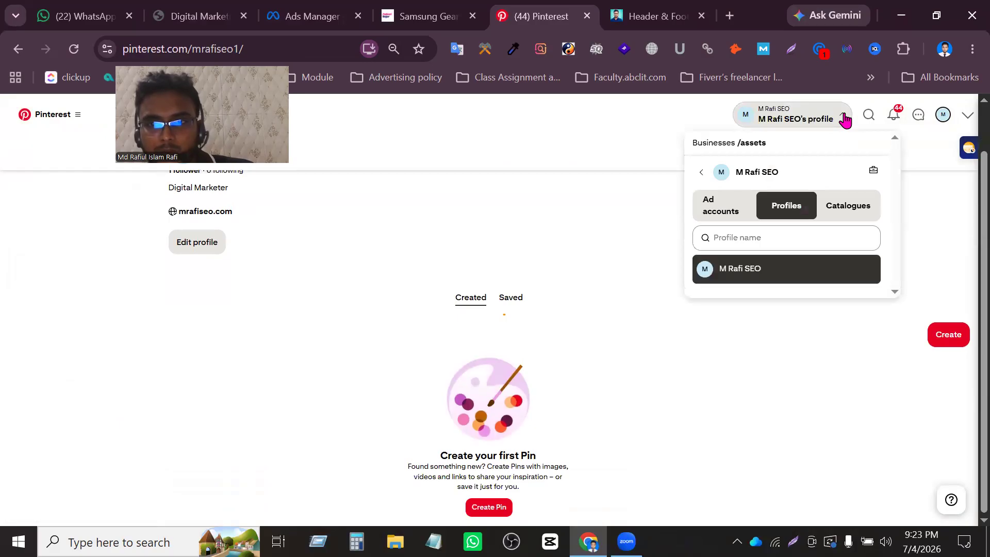
{"action": "left_click", "coordinate": [447, 306]}
{"action": "scroll", "coordinate": [444, 306], "scroll_direction": "up", "scroll_amount": 1}
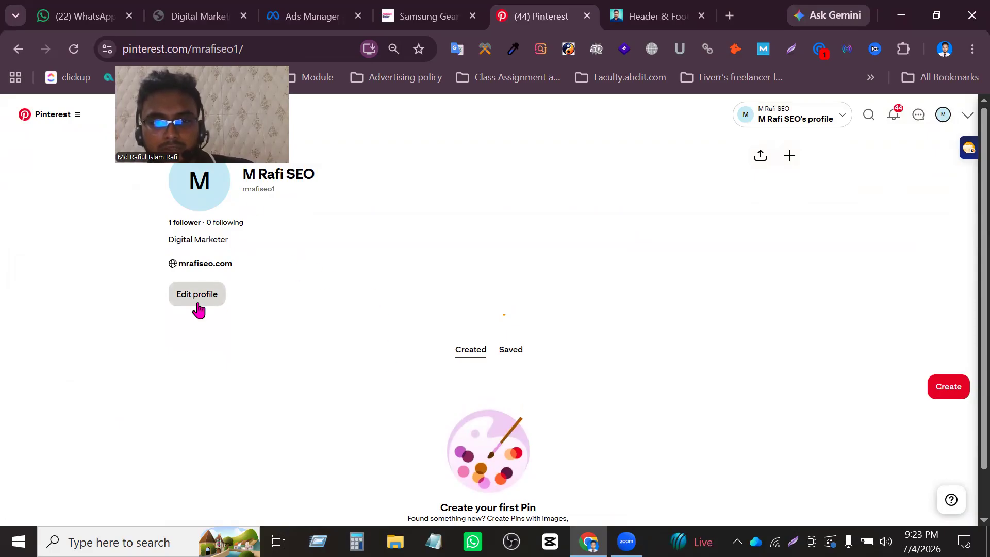
{"action": "scroll", "coordinate": [547, 394], "scroll_direction": "down", "scroll_amount": 1}
{"action": "scroll", "coordinate": [536, 384], "scroll_direction": "up", "scroll_amount": 1}
{"action": "scroll", "coordinate": [539, 384], "scroll_direction": "down", "scroll_amount": 1}
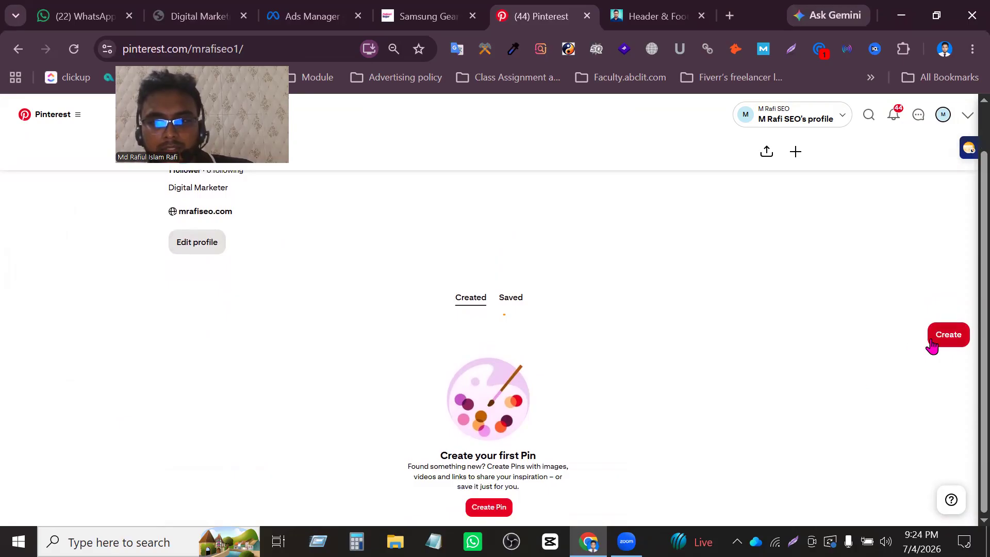
Open the Pin creation form from the profile and look over its fields
{"action": "left_click", "coordinate": [946, 340]}
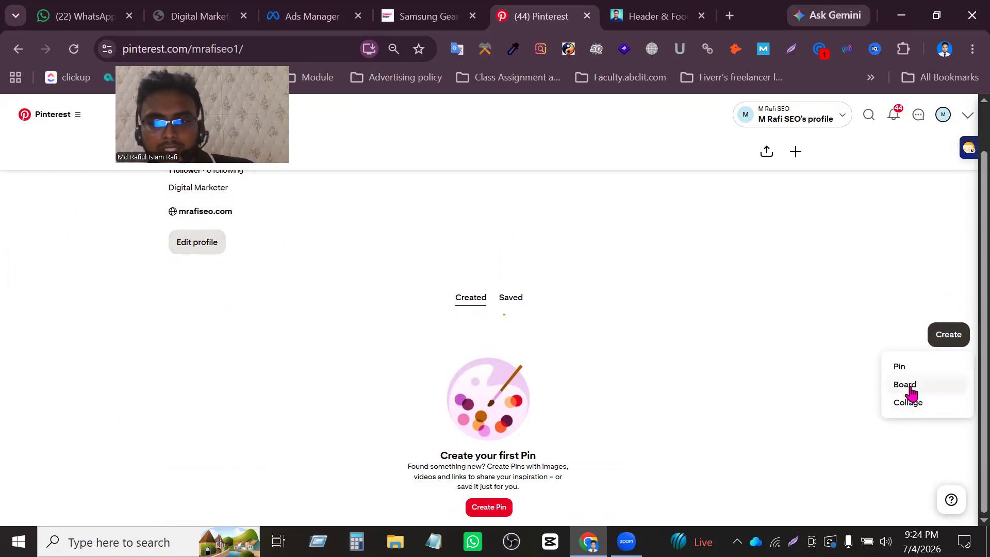
{"action": "left_click", "coordinate": [899, 366]}
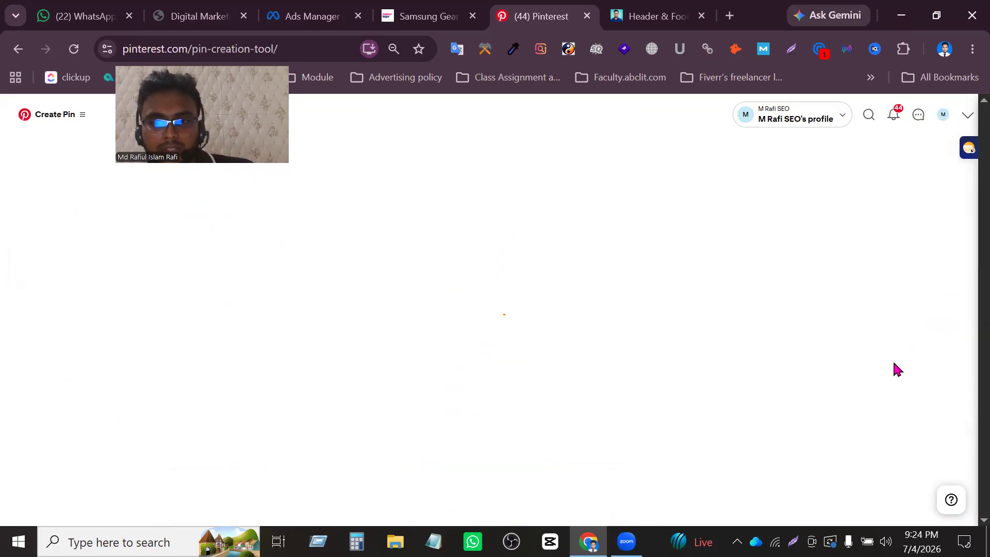
{"action": "scroll", "coordinate": [380, 397], "scroll_direction": "down", "scroll_amount": 2}
{"action": "scroll", "coordinate": [453, 278], "scroll_direction": "up", "scroll_amount": 2}
{"action": "scroll", "coordinate": [362, 273], "scroll_direction": "down", "scroll_amount": 2}
{"action": "scroll", "coordinate": [577, 181], "scroll_direction": "up", "scroll_amount": 2}
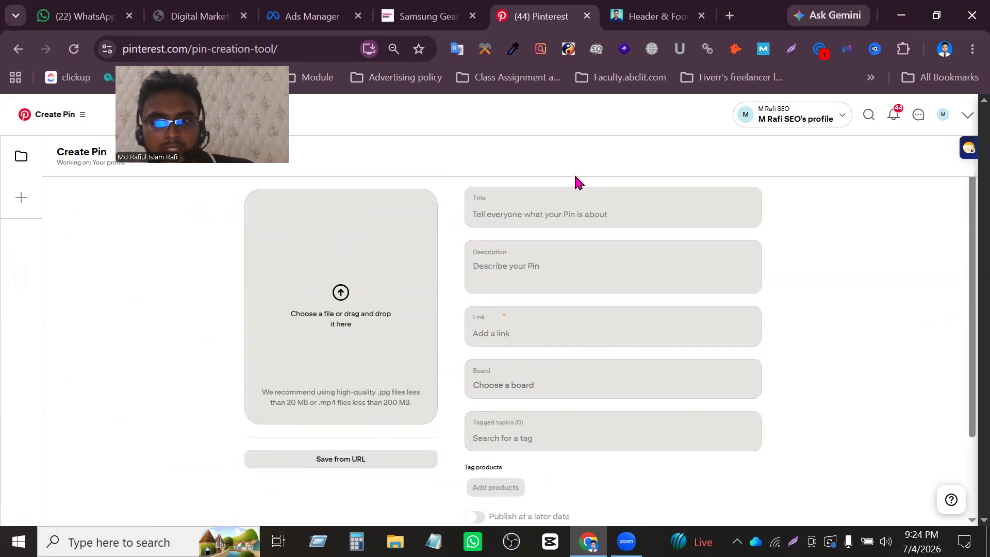
Return to the profile and create a board named "marketing" without saving any suggested Pins to it
{"action": "left_click", "coordinate": [18, 49]}
{"action": "left_click", "coordinate": [921, 391]}
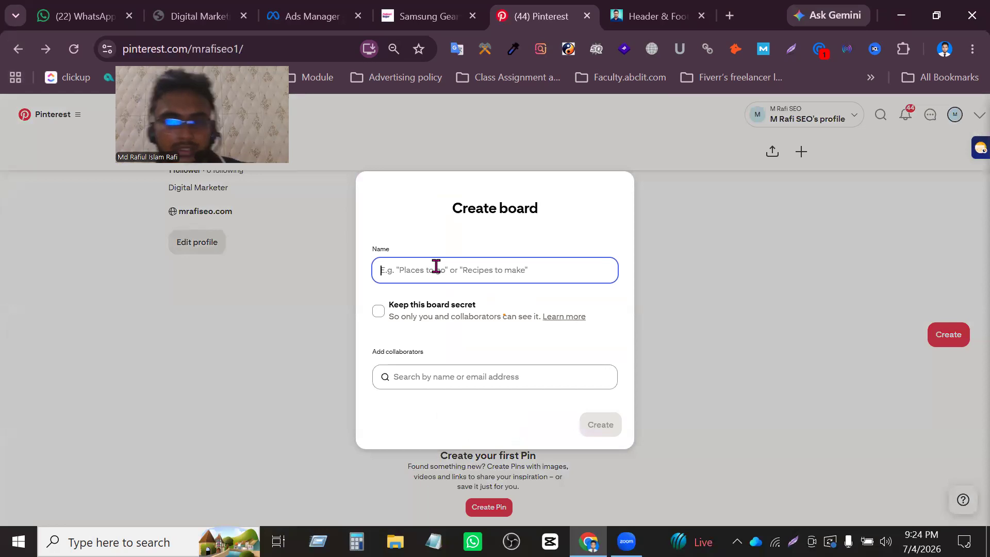
{"action": "type", "text": "marke"}
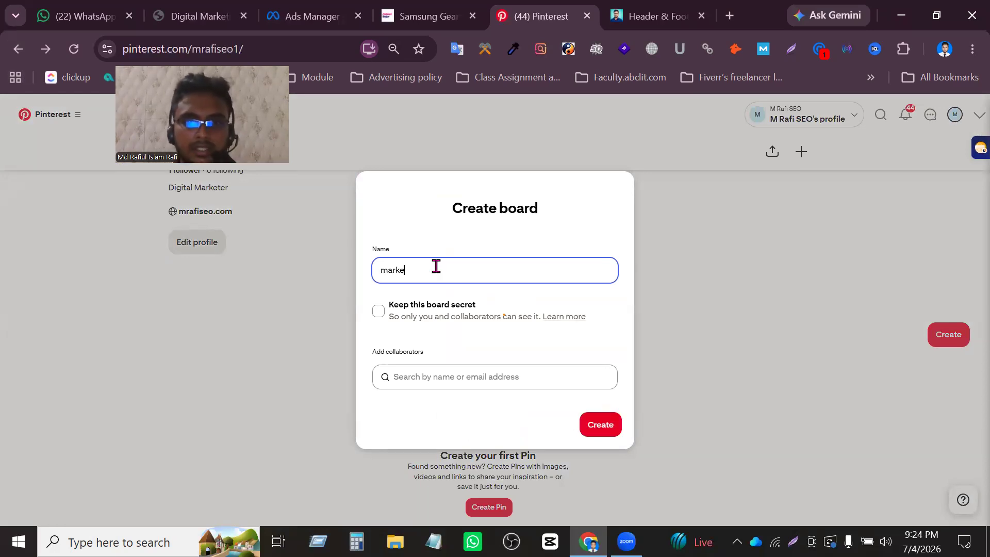
{"action": "key", "text": "Return"}
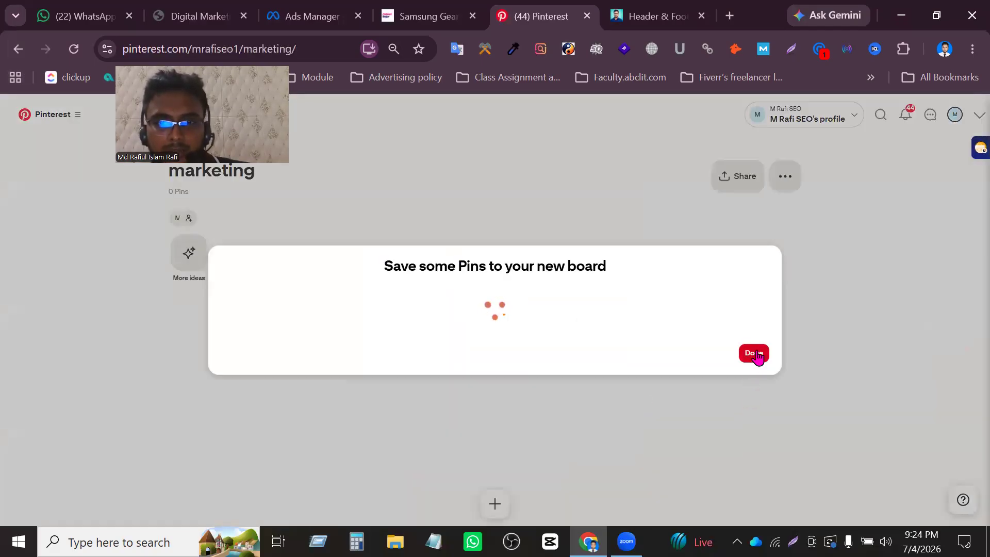
{"action": "left_click", "coordinate": [752, 353]}
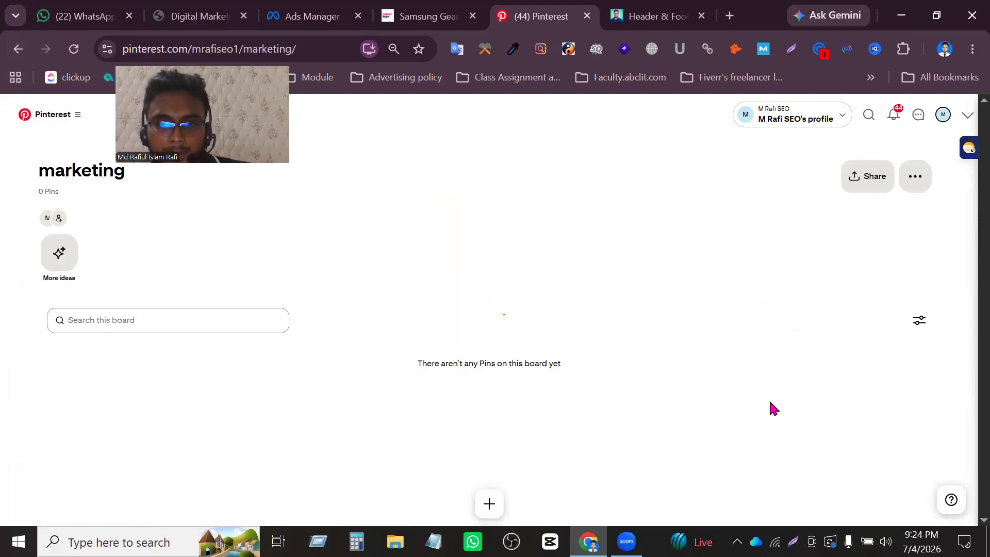
View the Pin creation form for the marketing board, then return to the board and show its add options
{"action": "left_click", "coordinate": [488, 506]}
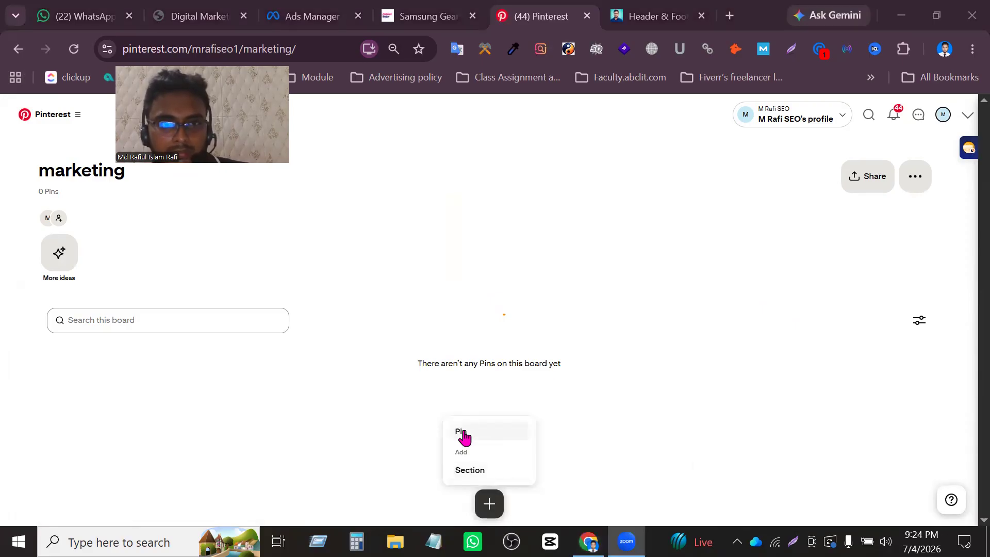
{"action": "left_click", "coordinate": [462, 435]}
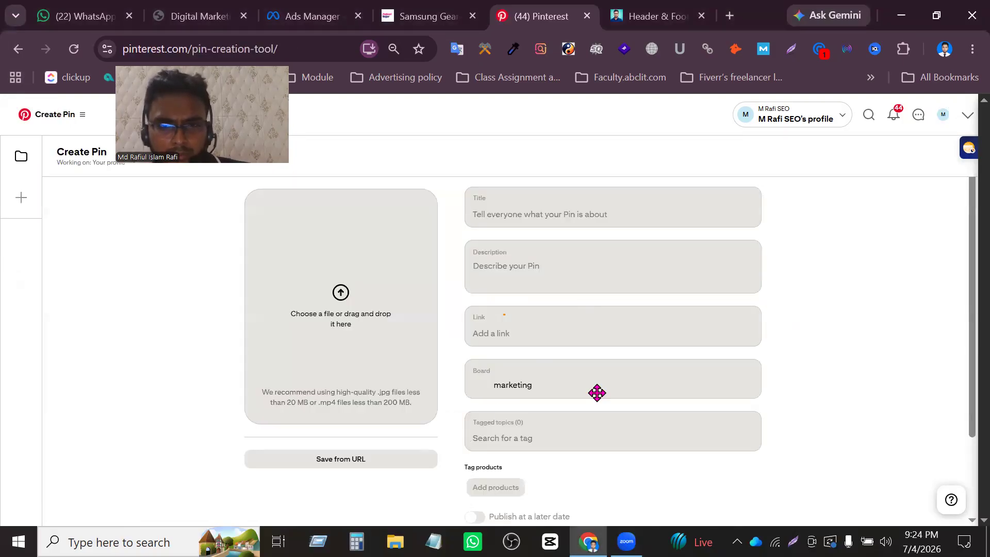
{"action": "double_click", "coordinate": [532, 383]}
{"action": "left_click", "coordinate": [532, 383]}
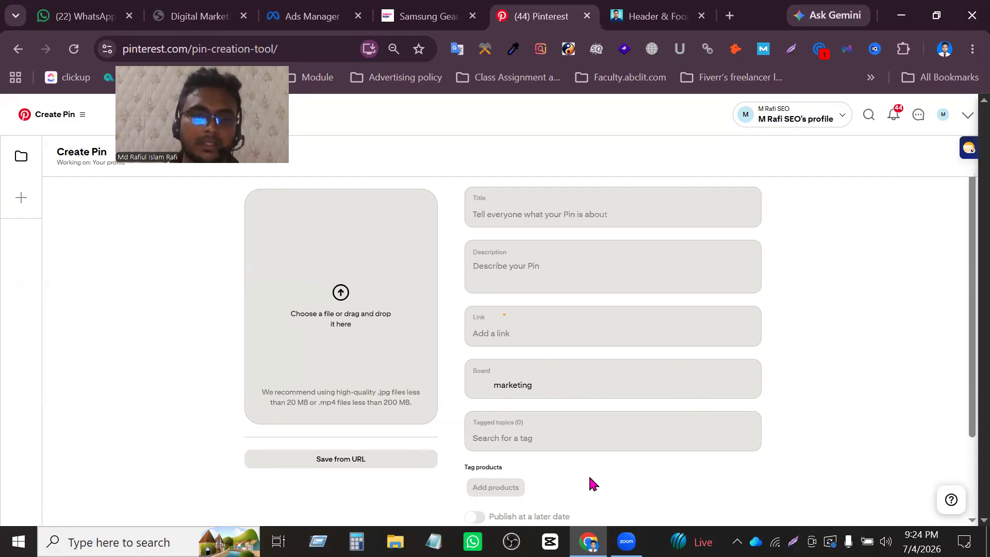
{"action": "left_click", "coordinate": [149, 280]}
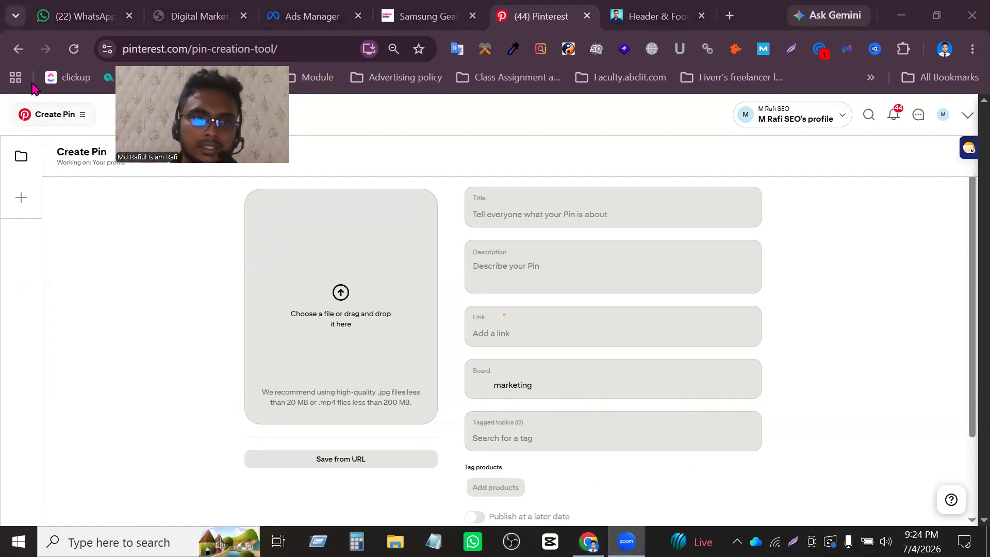
{"action": "left_click", "coordinate": [18, 49]}
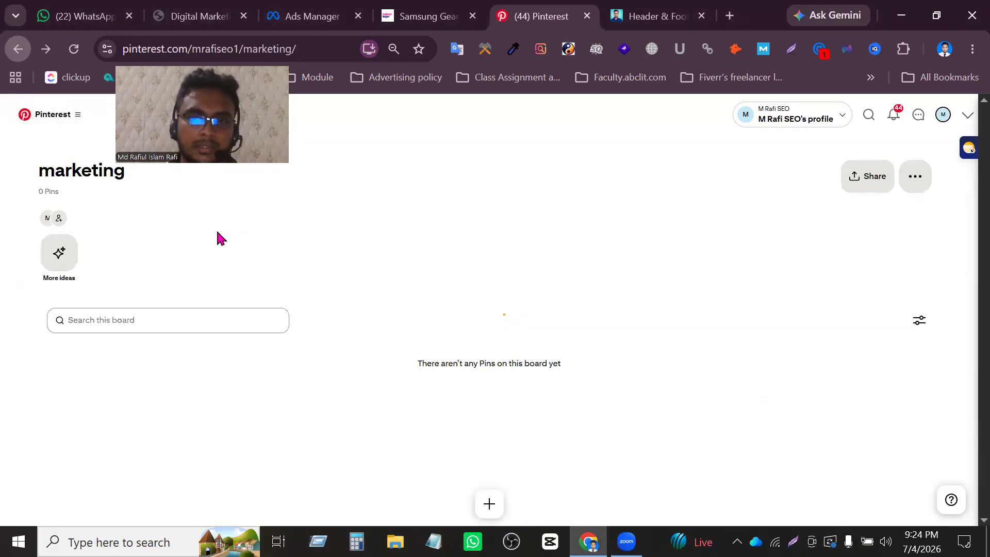
{"action": "left_click", "coordinate": [497, 505]}
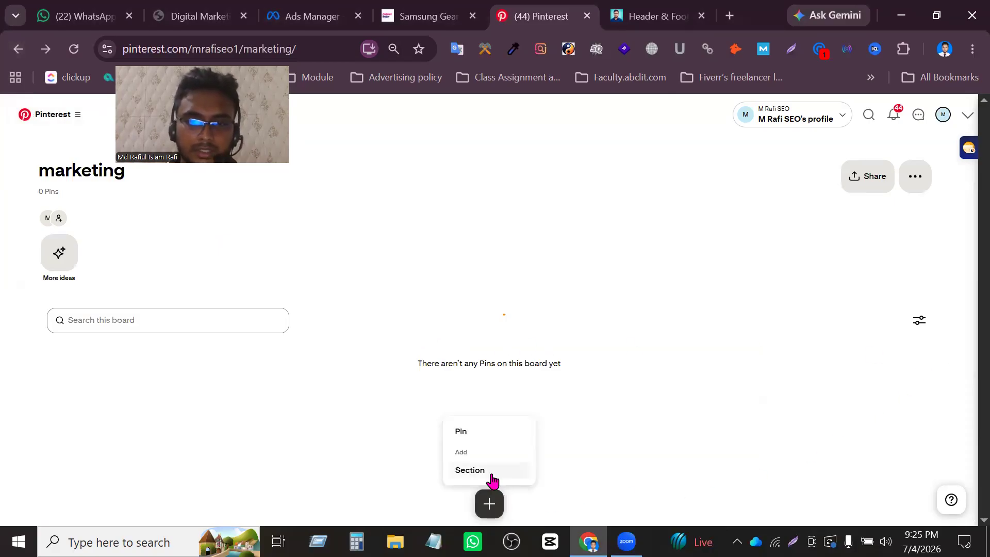
Return to the profile and create another board named "digital product"
{"action": "left_click", "coordinate": [18, 48]}
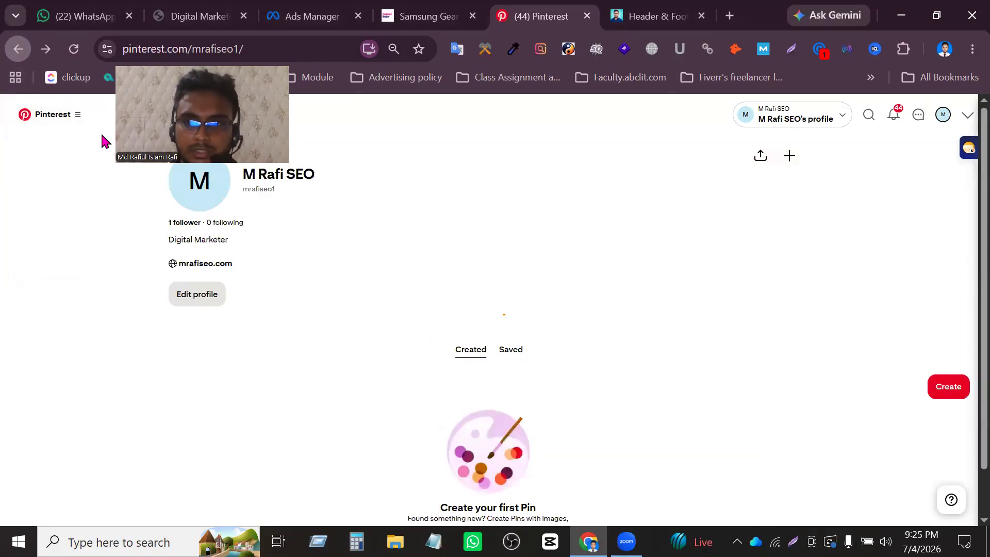
{"action": "left_click", "coordinate": [947, 387]}
{"action": "left_click", "coordinate": [914, 438]}
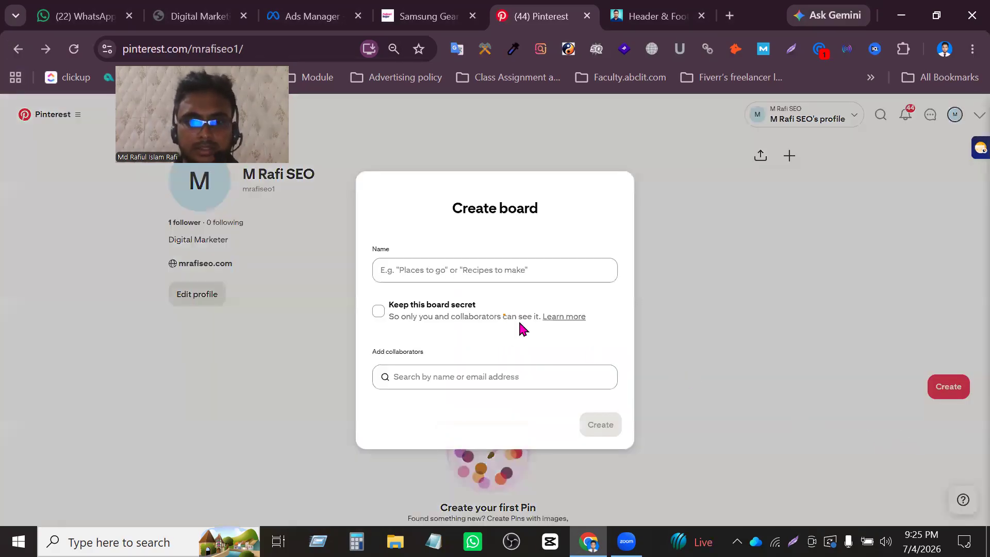
{"action": "type", "text": "digit"}
{"action": "type", "text": "al prod"}
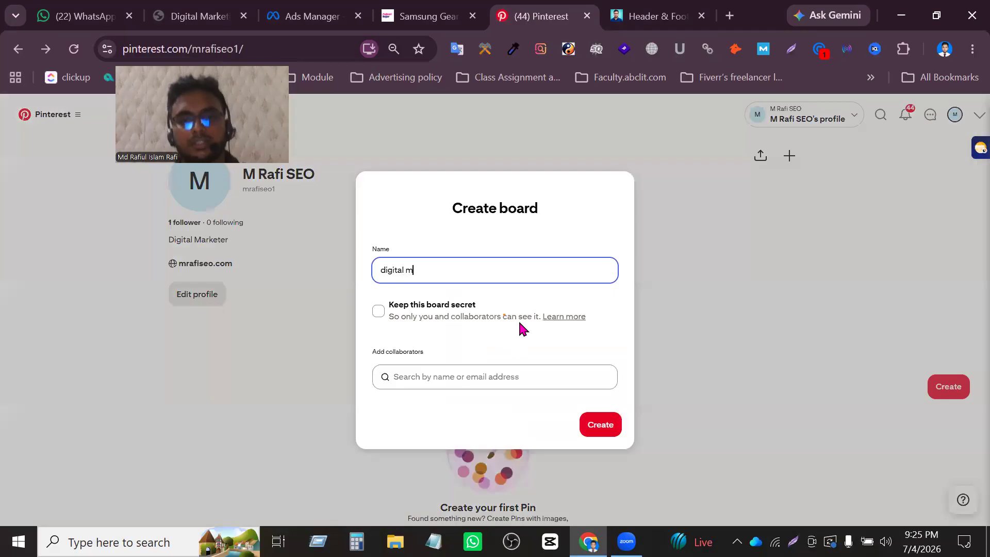
{"action": "type", "text": "u"}
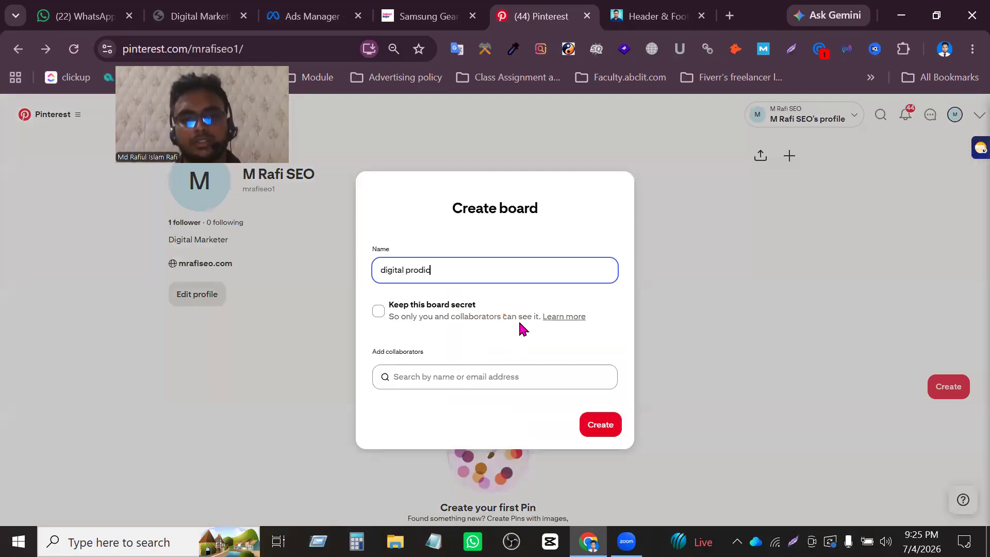
{"action": "type", "text": "ct"}
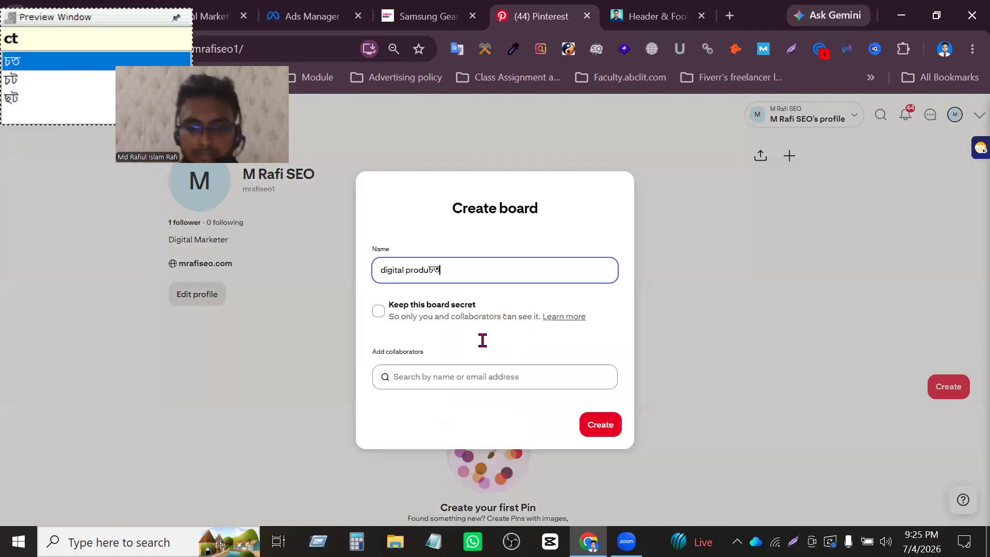
{"action": "key", "text": "Escape"}
{"action": "type", "text": "c"}
{"action": "key", "text": "BackSpace"}
{"action": "type", "text": "ct"}
{"action": "left_click", "coordinate": [614, 427]}
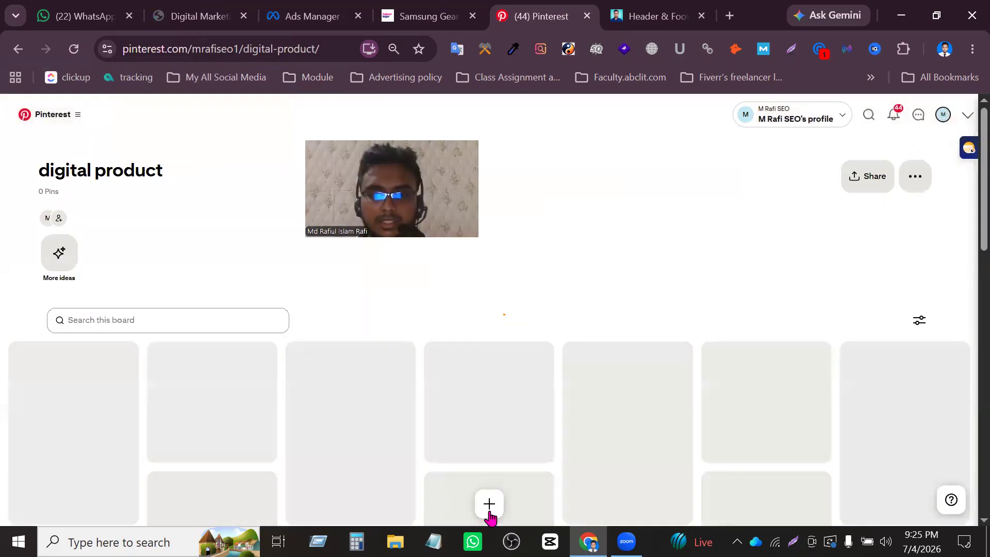
Start a new Pin for the digital product board and upload "ChatGPT Image Jul 2, 2026, 10_42_33 PM" from Downloads
{"action": "left_click", "coordinate": [489, 503]}
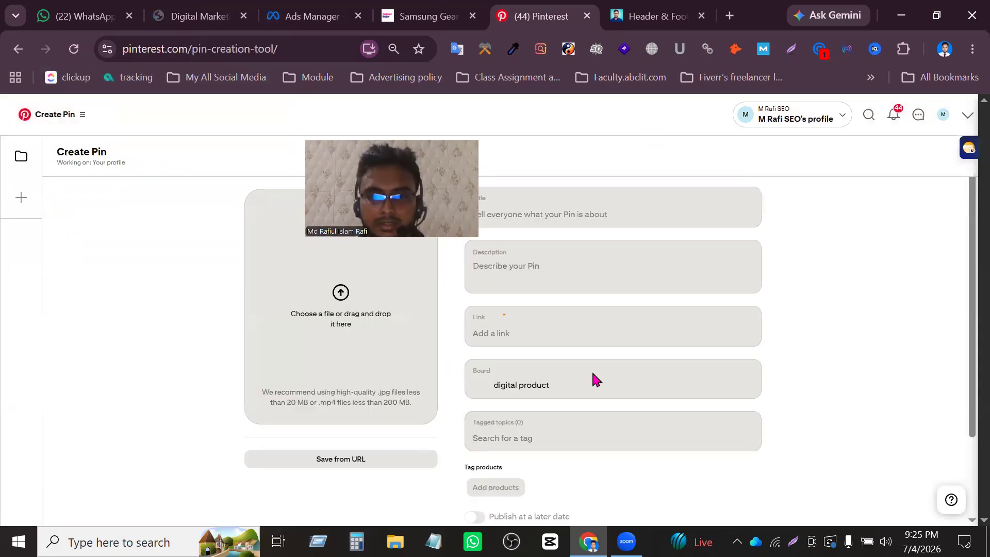
{"action": "left_click", "coordinate": [285, 285]}
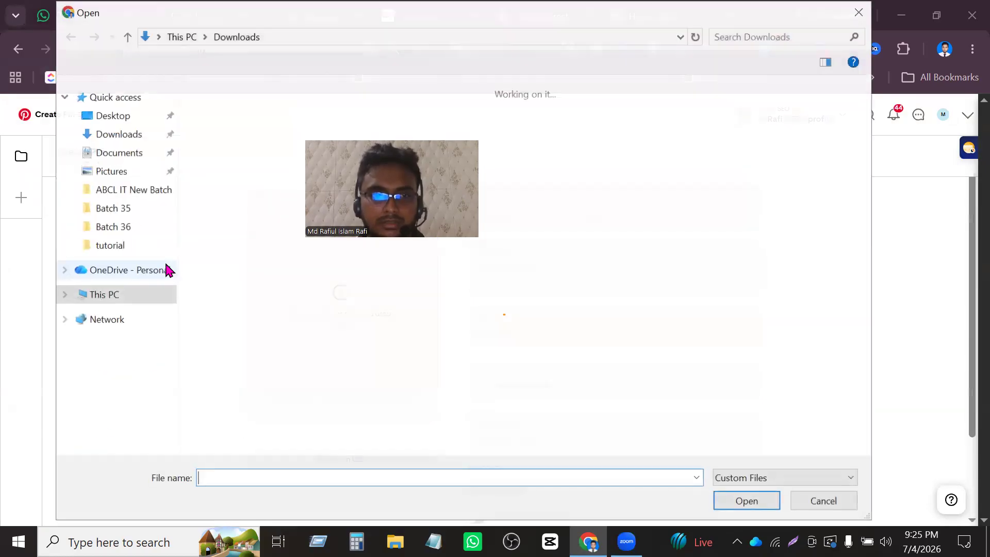
{"action": "left_click", "coordinate": [257, 198]}
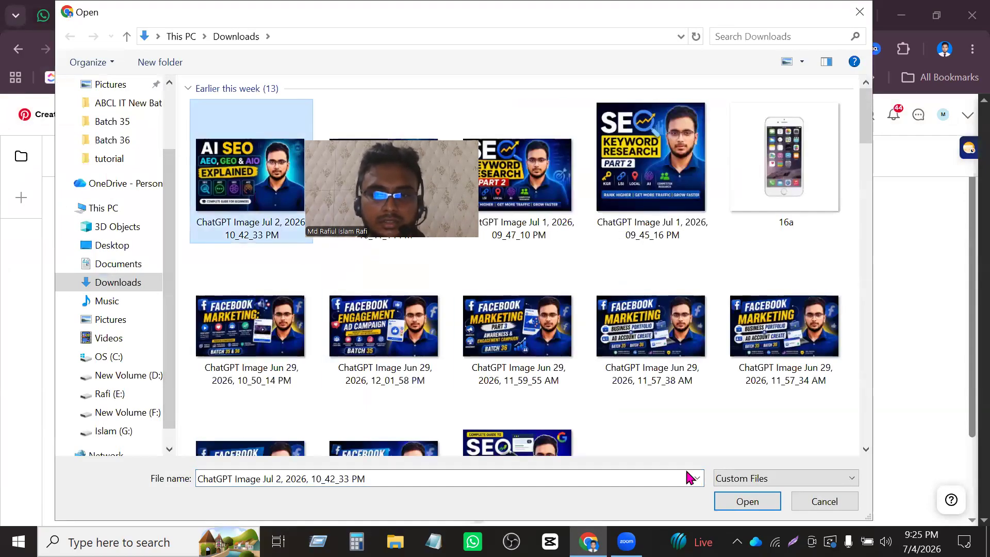
{"action": "left_click", "coordinate": [747, 501]}
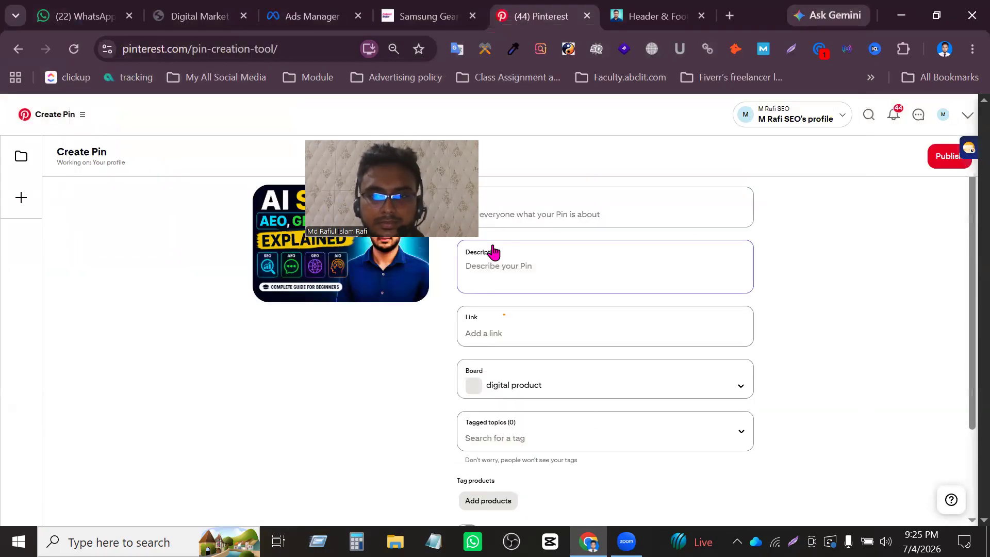
Give the new Pin the title "Explain AI SEO, AEO GEO AIIO"
{"action": "left_click", "coordinate": [536, 214]}
{"action": "left_click", "coordinate": [519, 285]}
{"action": "left_click", "coordinate": [527, 338]}
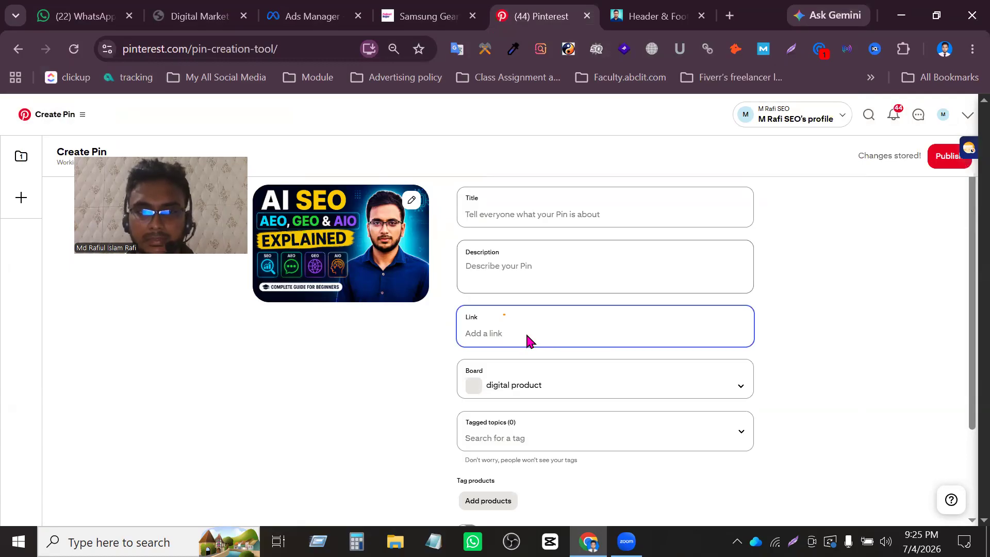
{"action": "left_click", "coordinate": [502, 208]}
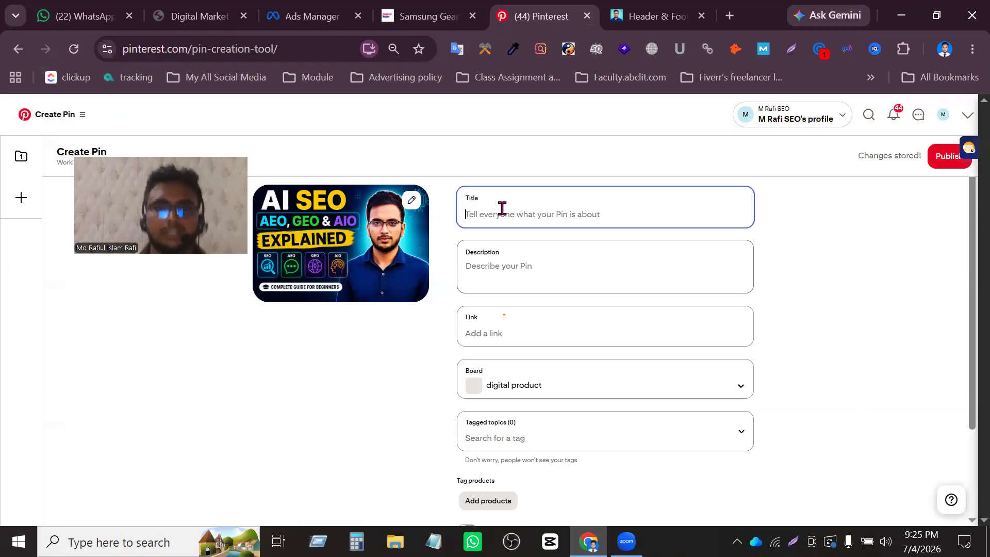
{"action": "type", "text": "AI"}
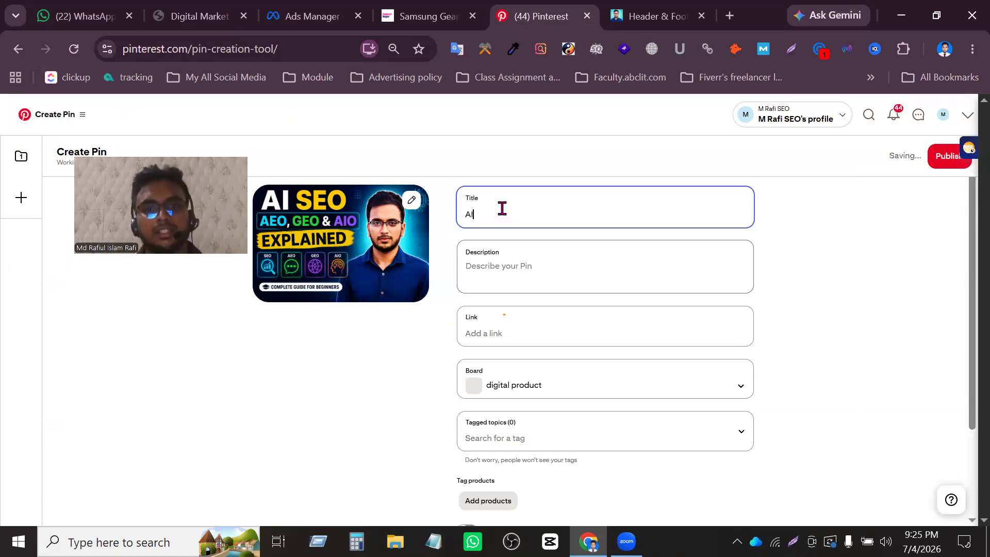
{"action": "type", "text": " SEO"}
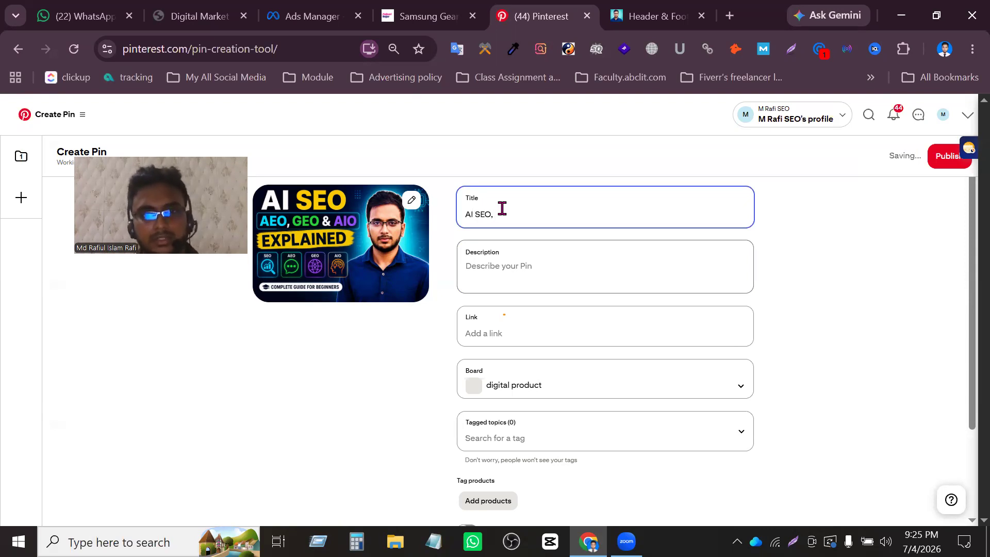
{"action": "type", "text": ", "}
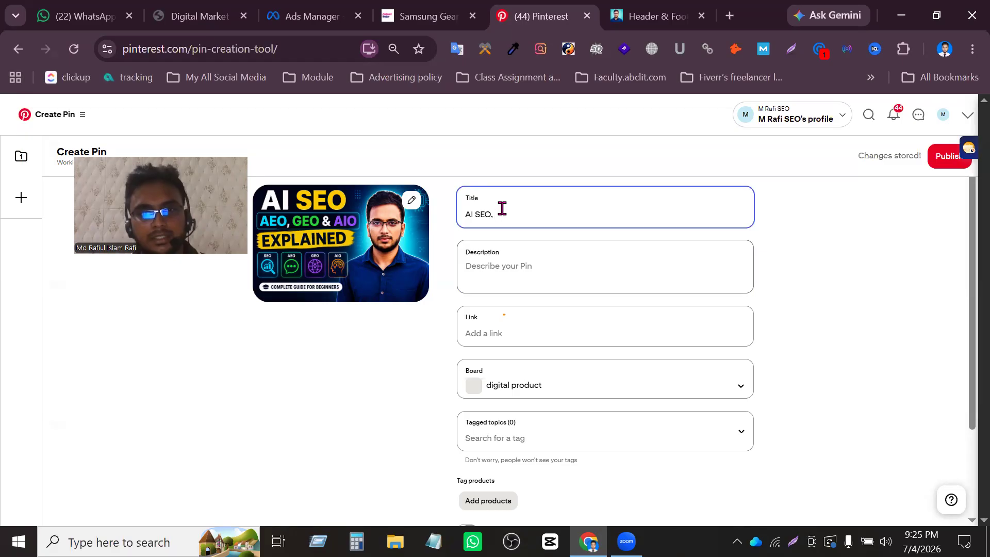
{"action": "type", "text": "AEO GEO AIIO"}
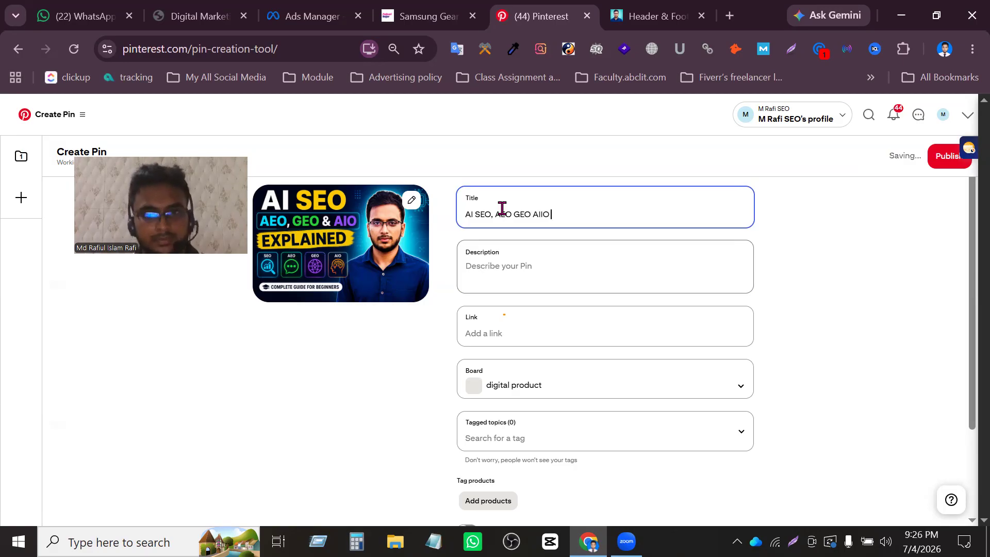
{"action": "left_click", "coordinate": [468, 212]}
{"action": "key", "text": "Left"}
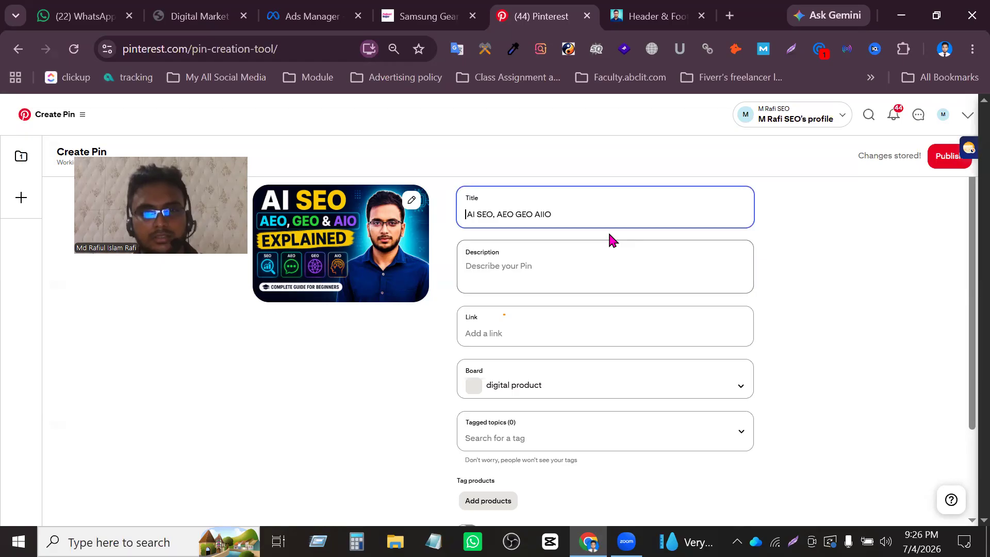
{"action": "type", "text": "Explain "}
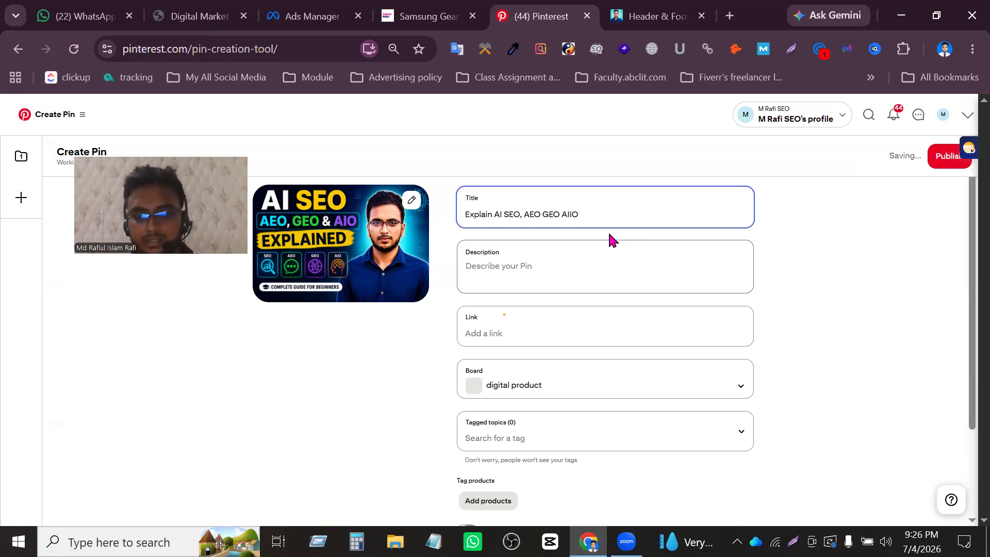
Correct the Pin title to "Explain - AI SEO, AEO GEO AIO"
{"action": "type", "text": "-"}
{"action": "key", "text": "Left"}
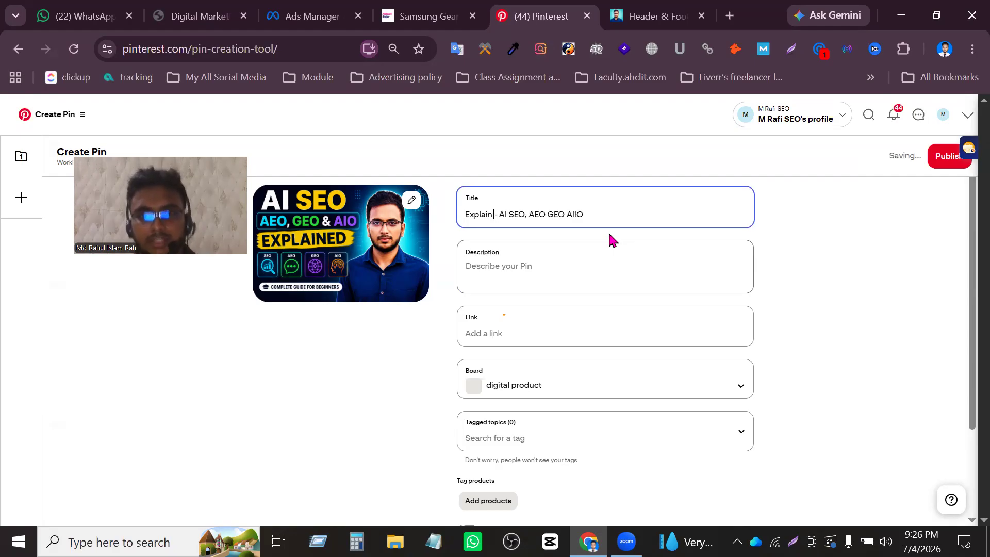
{"action": "left_click", "coordinate": [573, 215]}
{"action": "key", "text": "BackSpace"}
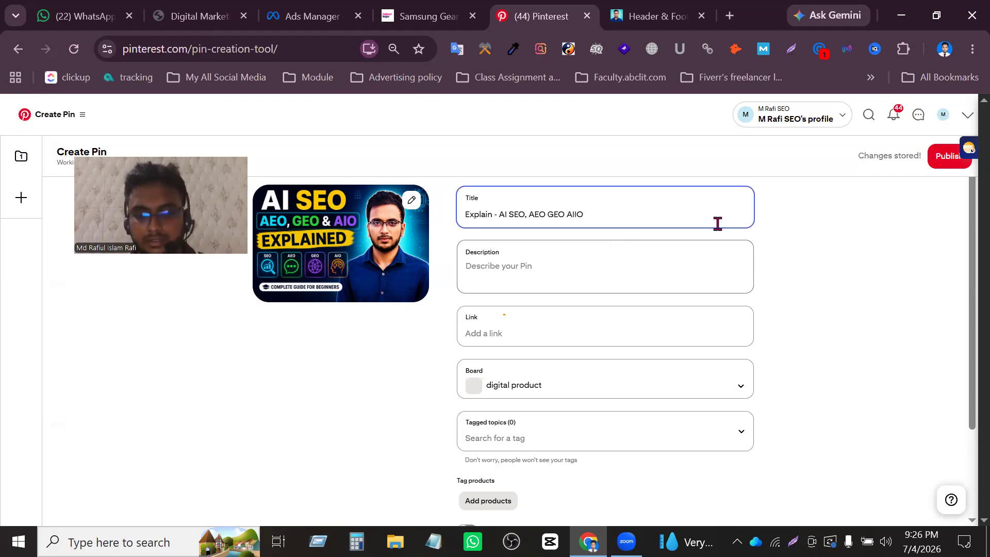
{"action": "left_click", "coordinate": [559, 261]}
{"action": "type", "text": "r"}
{"action": "key", "text": "BackSpace"}
{"action": "left_click", "coordinate": [547, 338]}
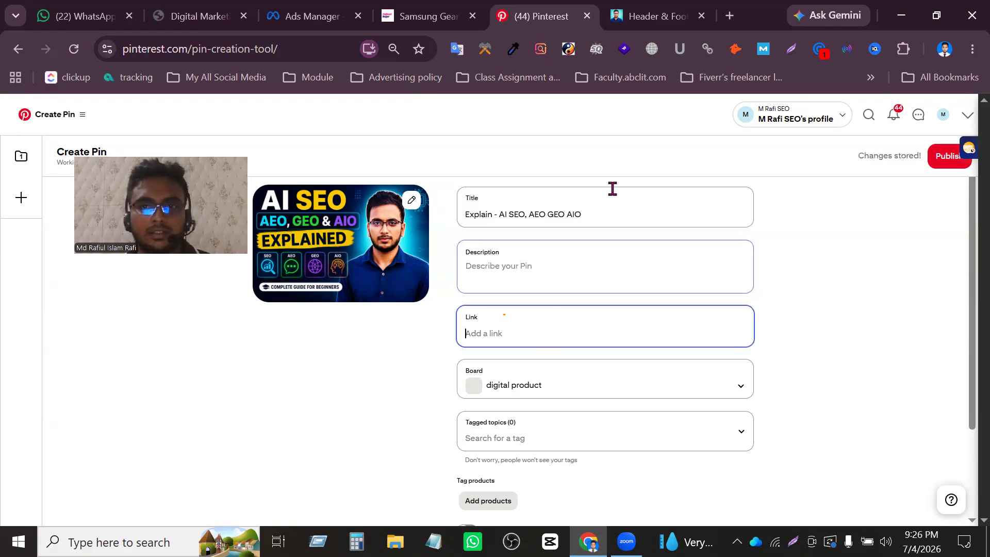
{"action": "key", "text": "ctrl+Tab"}
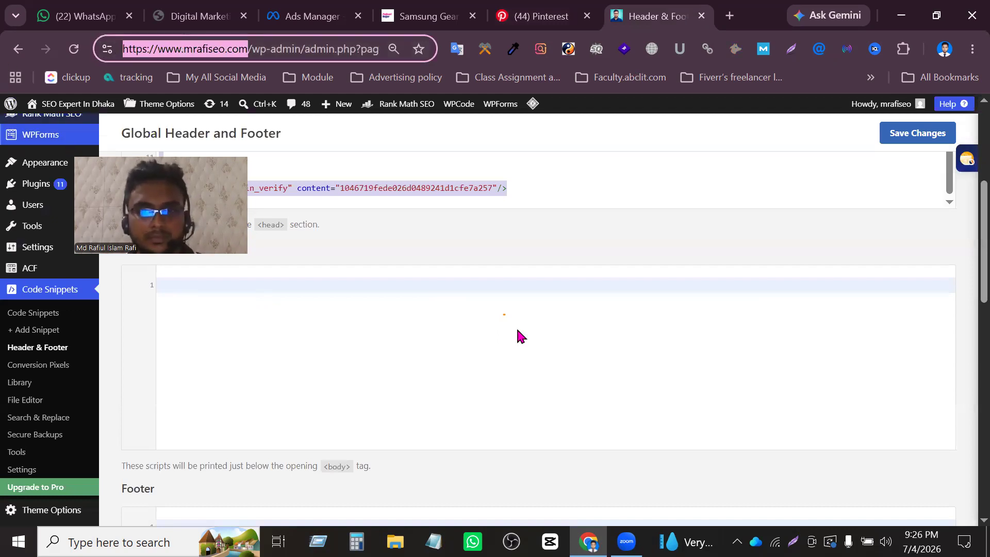
{"action": "key", "text": "ctrl+shift+Tab"}
Change the Pin's board to "marketing"
{"action": "left_click", "coordinate": [587, 384]}
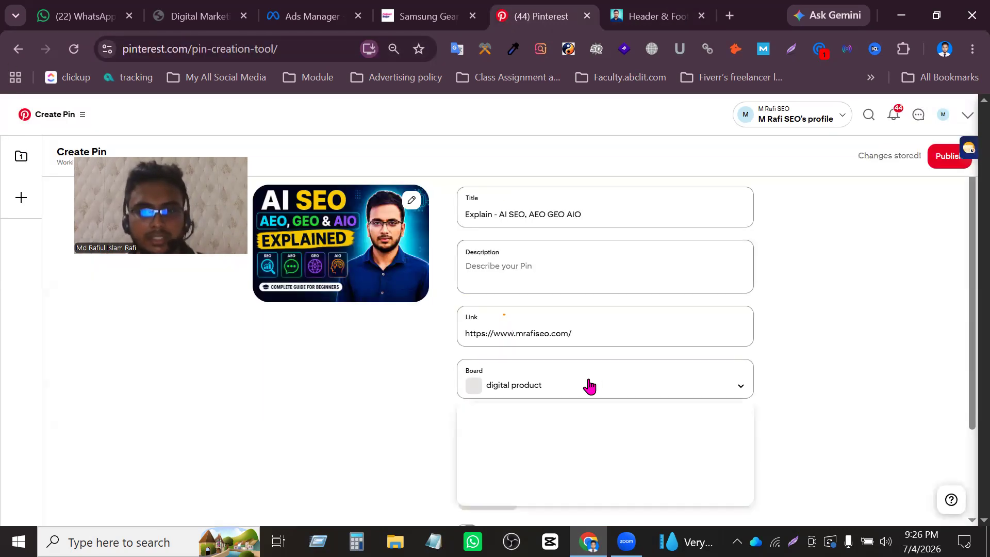
{"action": "left_click", "coordinate": [612, 388]}
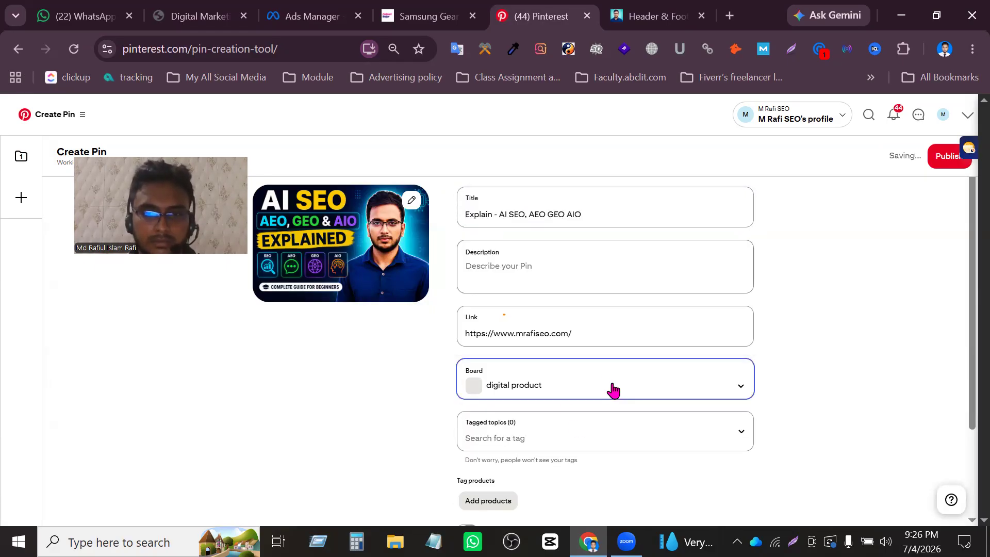
{"action": "left_click", "coordinate": [672, 384]}
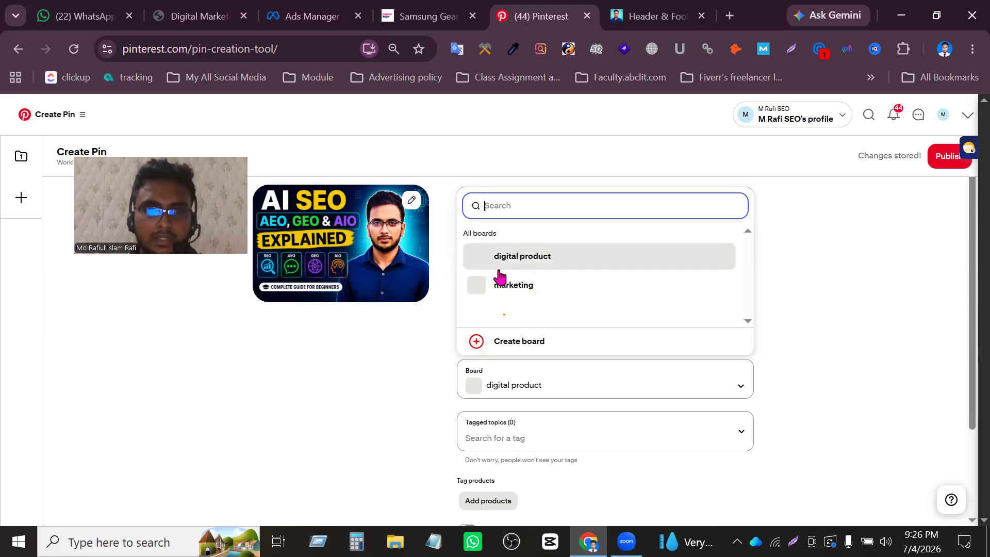
{"action": "left_click", "coordinate": [540, 289]}
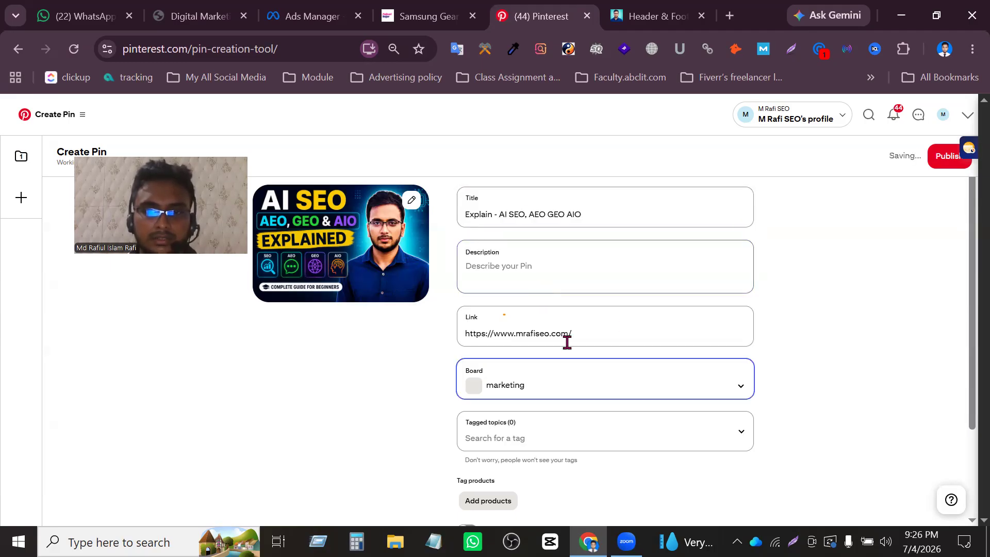
Search for "marketing" among the tagged topics and add the Marketing tag to the Pin
{"action": "scroll", "coordinate": [566, 351], "scroll_direction": "down", "scroll_amount": 2}
{"action": "scroll", "coordinate": [517, 361], "scroll_direction": "up", "scroll_amount": 2}
{"action": "left_click", "coordinate": [521, 437]}
{"action": "type", "text": "mr"}
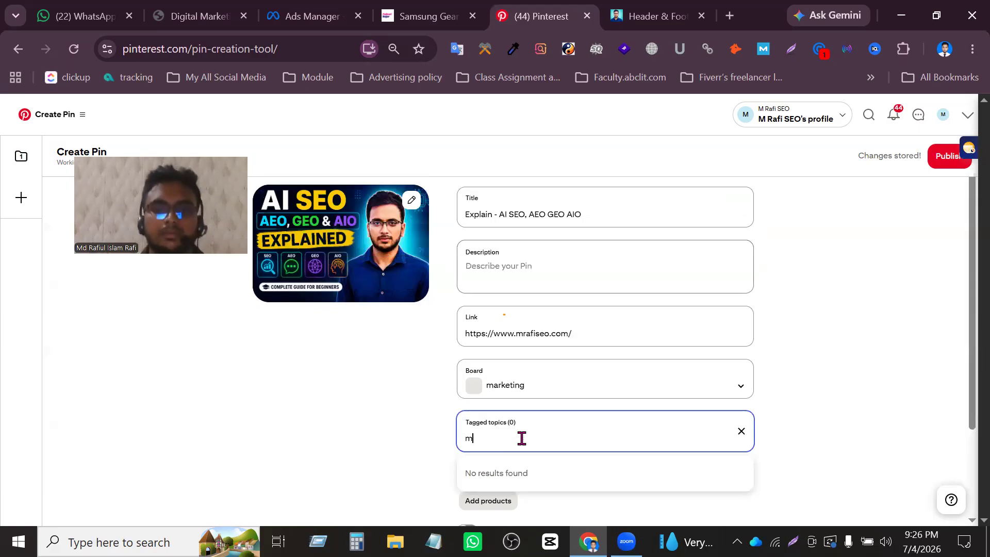
{"action": "key", "text": "BackSpace"}
{"action": "type", "text": "arketing"}
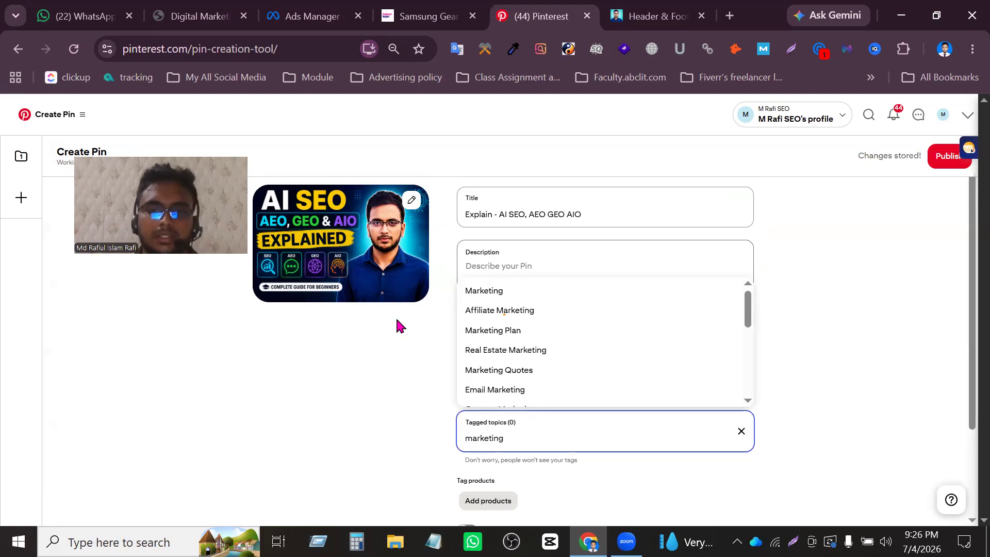
{"action": "left_click", "coordinate": [480, 291]}
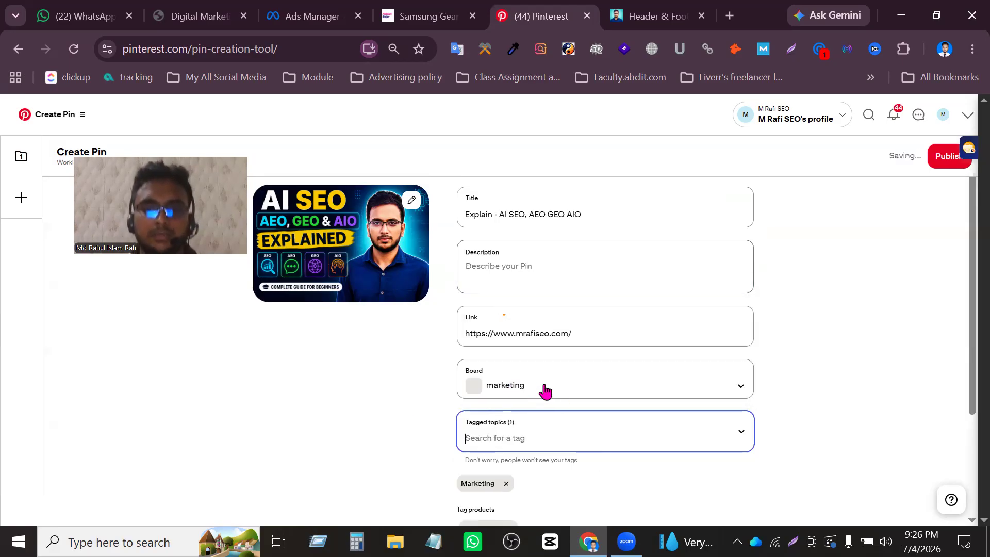
Turn the later-date publishing option on and back off, and review the Pin's additional options
{"action": "scroll", "coordinate": [599, 417], "scroll_direction": "down", "scroll_amount": 2}
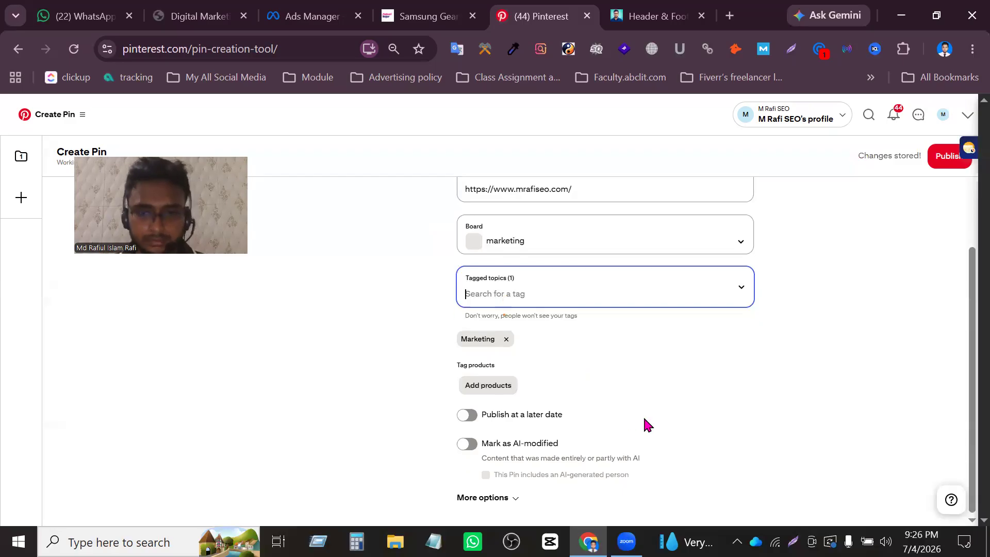
{"action": "left_click", "coordinate": [470, 417]}
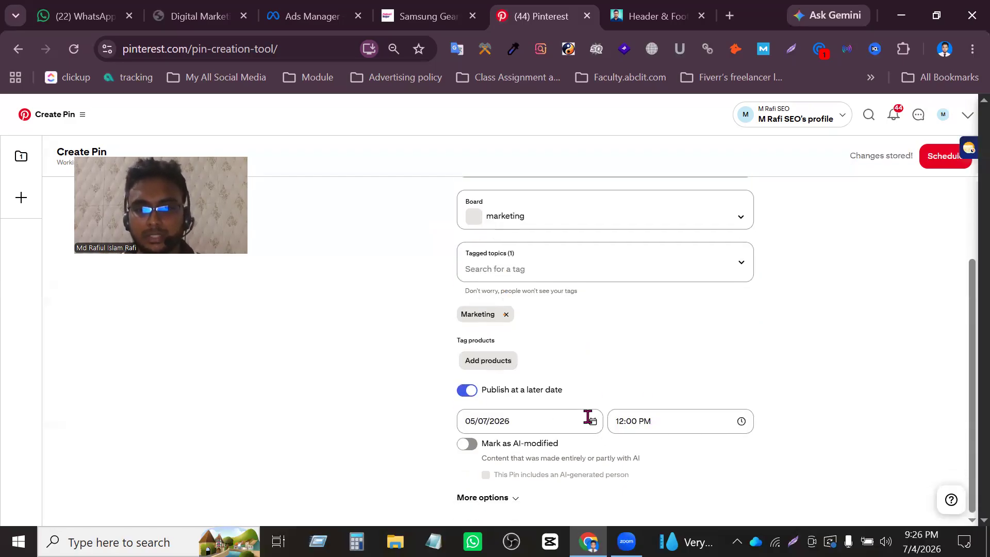
{"action": "left_click", "coordinate": [469, 392]}
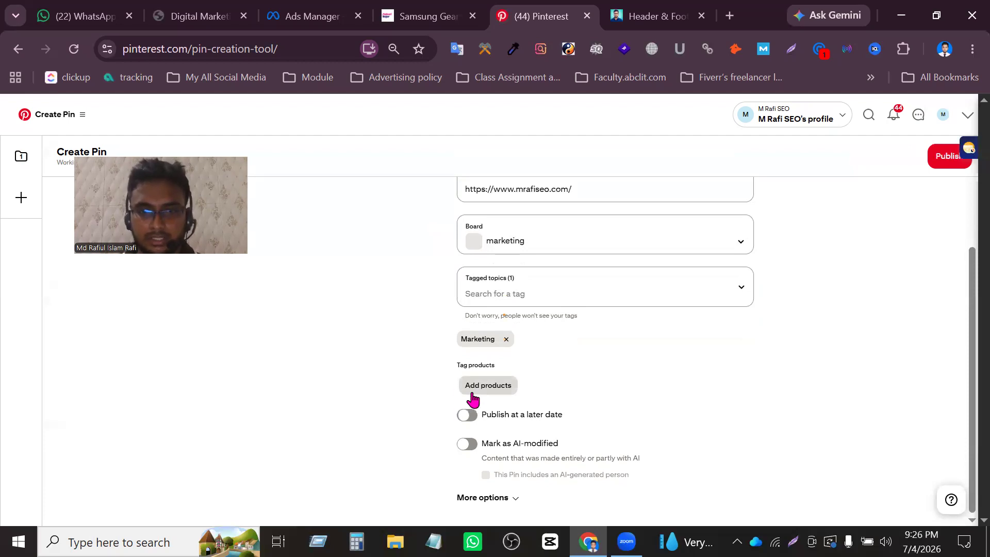
{"action": "left_click", "coordinate": [517, 499]}
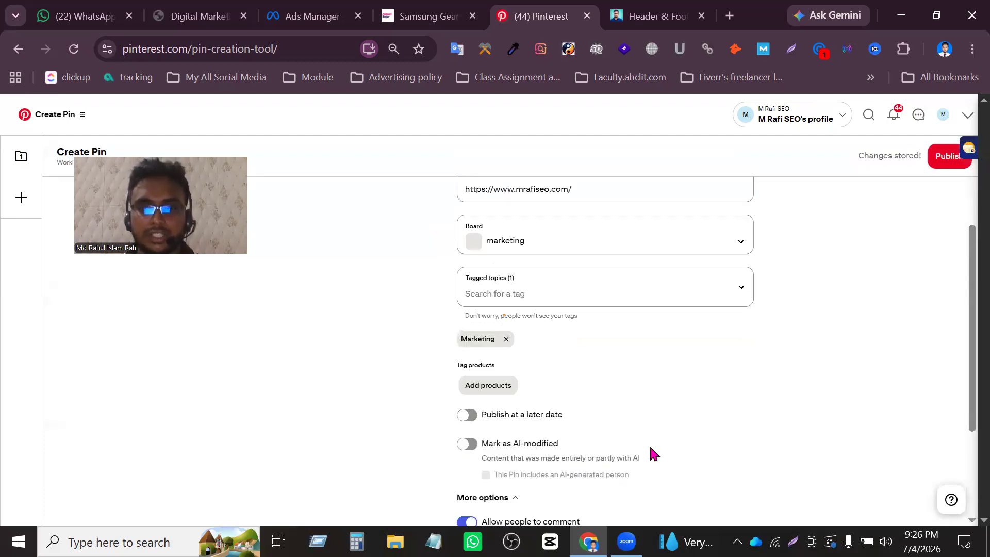
{"action": "scroll", "coordinate": [648, 444], "scroll_direction": "down", "scroll_amount": 3}
{"action": "scroll", "coordinate": [916, 228], "scroll_direction": "up", "scroll_amount": 5}
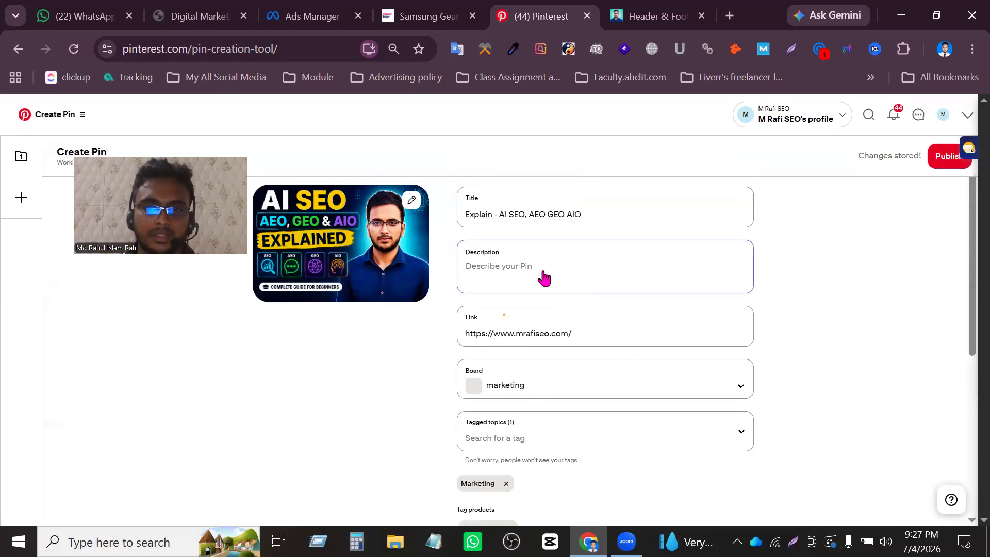
Publish the Pin, then dismiss the browser extension offer and close the Pin drafts list
{"action": "left_click", "coordinate": [944, 156]}
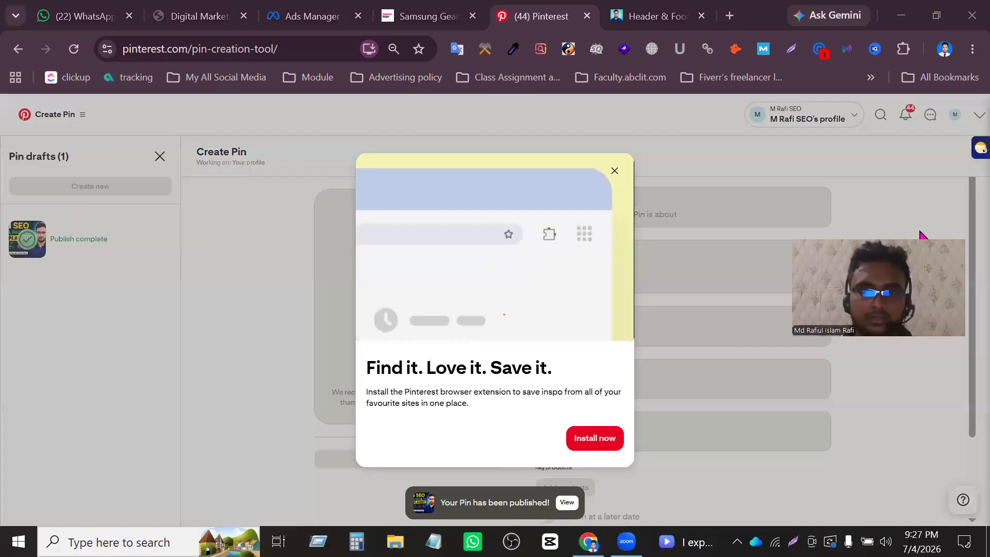
{"action": "left_click", "coordinate": [614, 170]}
{"action": "scroll", "coordinate": [349, 283], "scroll_direction": "down", "scroll_amount": 2}
{"action": "left_click", "coordinate": [159, 156]}
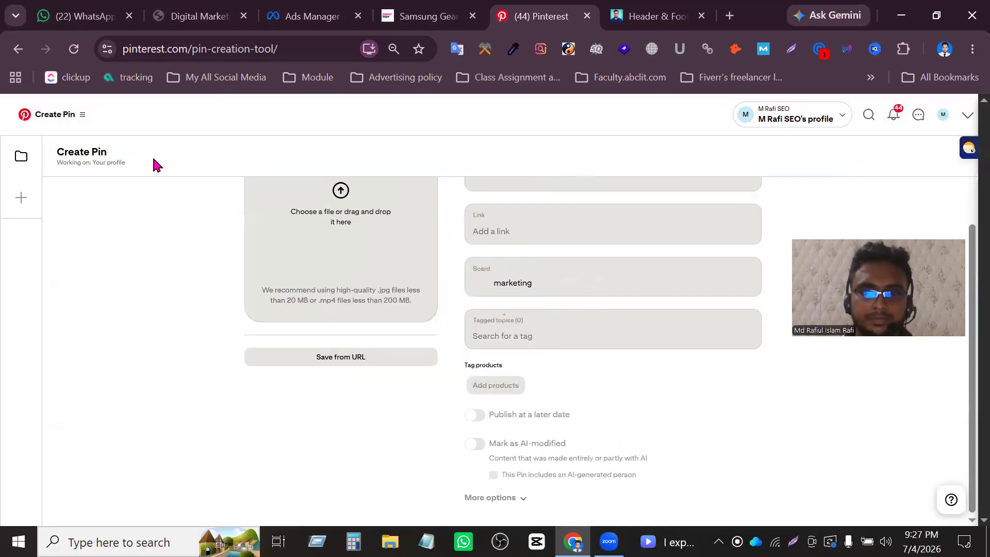
Check the Pin drafts list once more and close it
{"action": "scroll", "coordinate": [631, 320], "scroll_direction": "up", "scroll_amount": 2}
{"action": "left_click", "coordinate": [21, 157]}
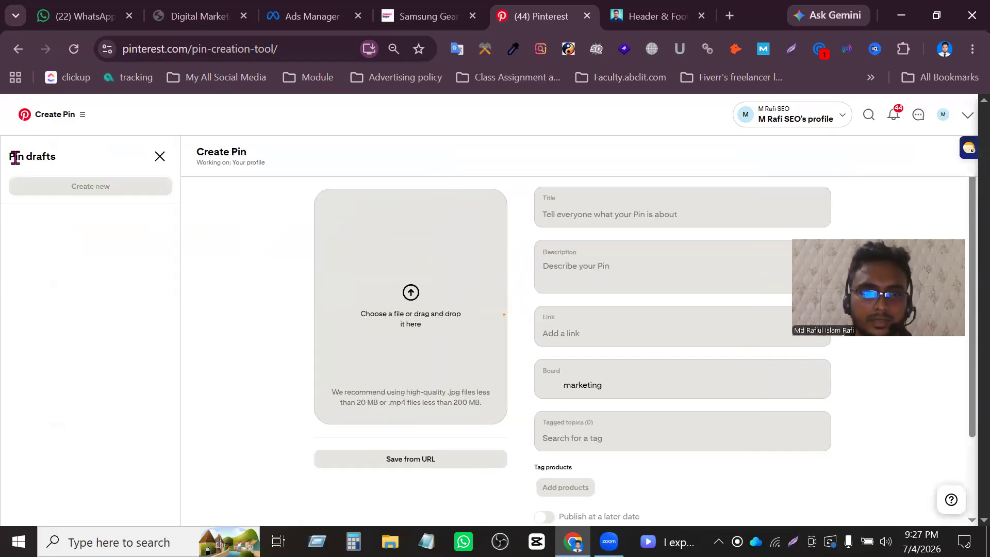
{"action": "left_click", "coordinate": [159, 156]}
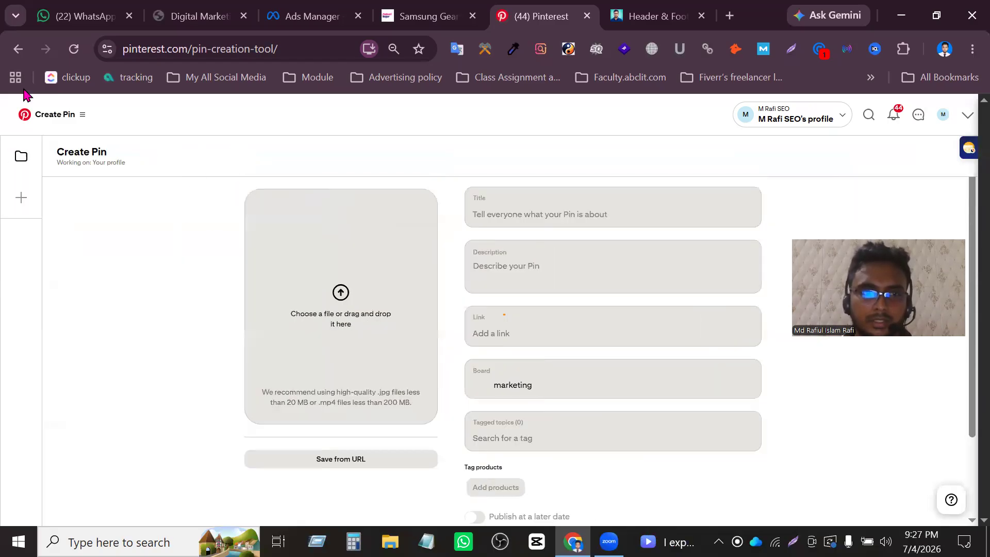
Return to the digital product board, reload it, and open the profile to find the published Pin
{"action": "left_click", "coordinate": [18, 49]}
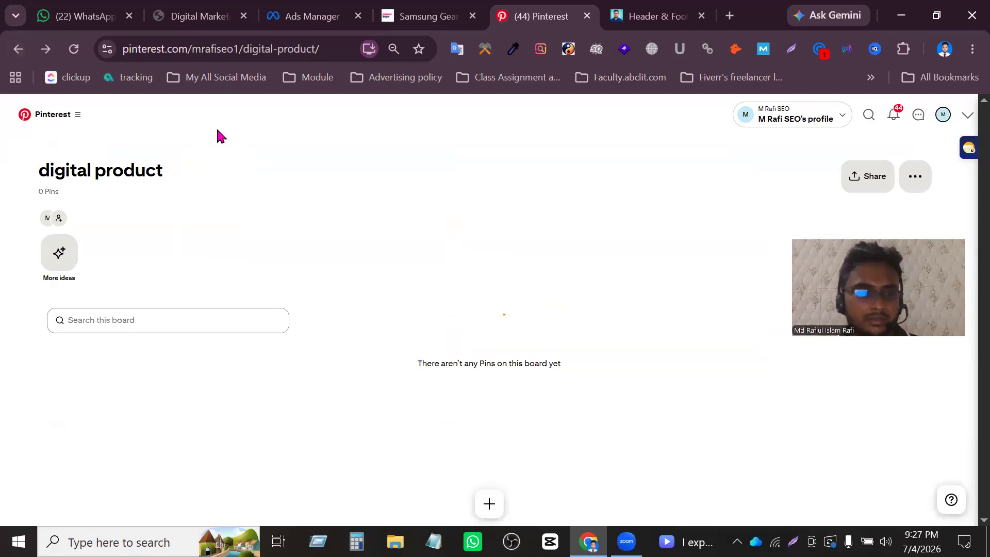
{"action": "key", "text": "F5"}
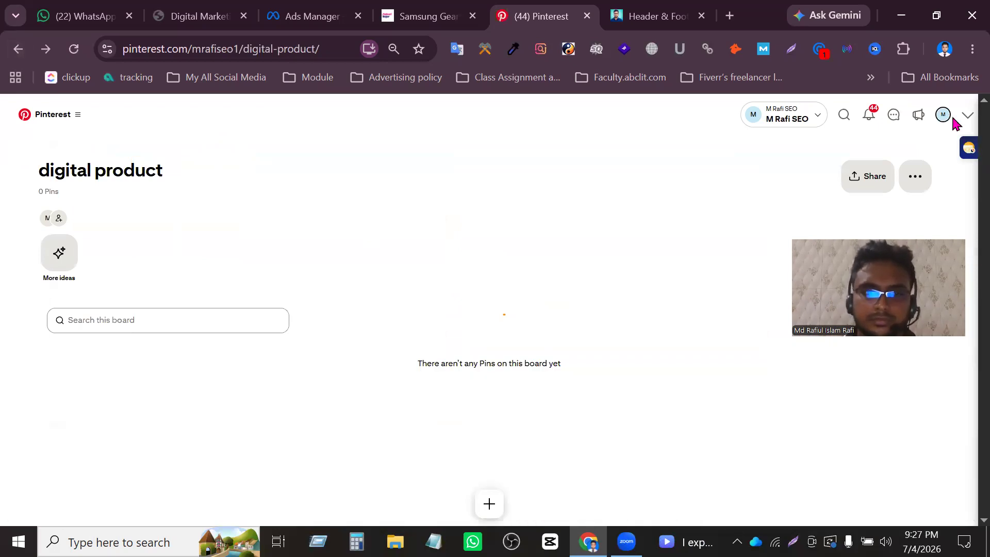
{"action": "left_click", "coordinate": [817, 120]}
{"action": "left_click", "coordinate": [817, 121]}
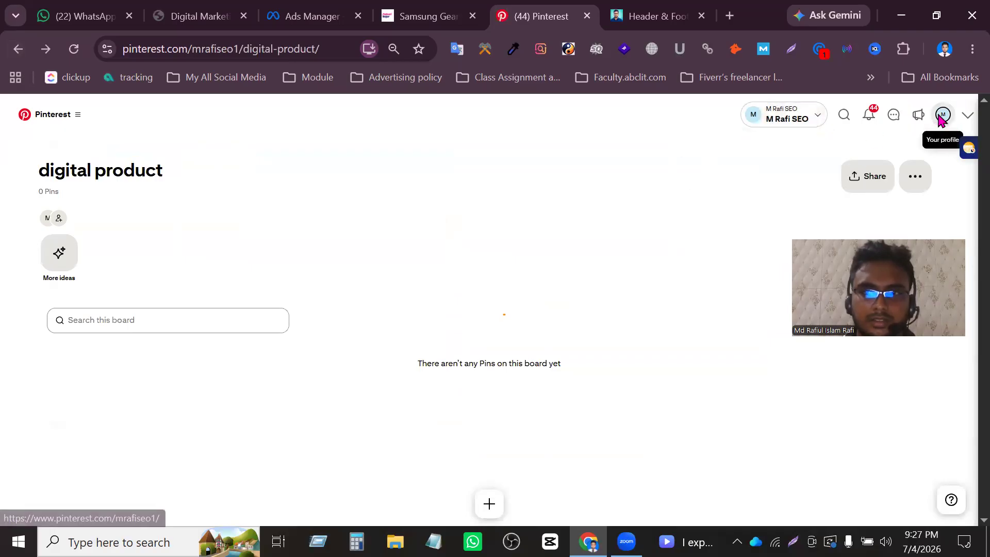
{"action": "left_click", "coordinate": [941, 117]}
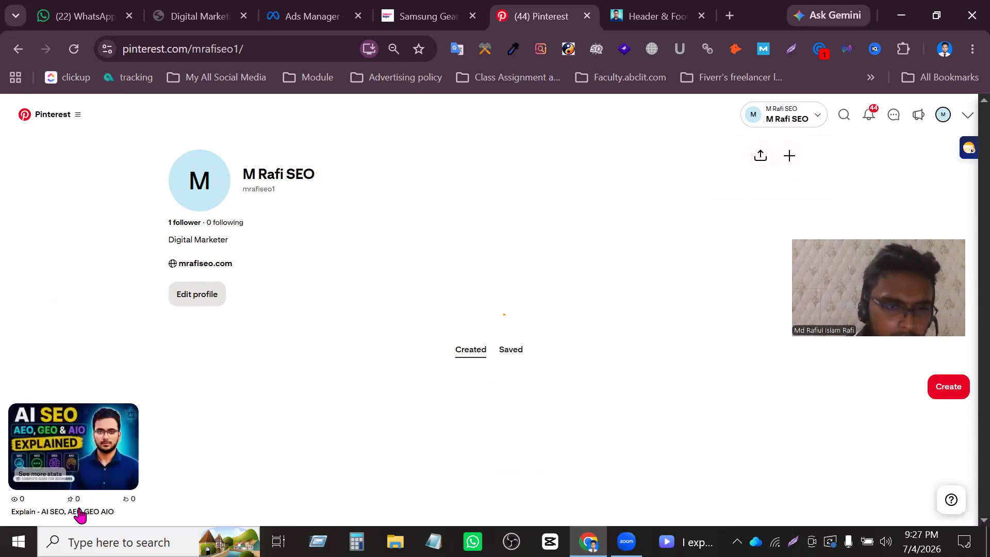
Save the published Pin to the marketing board and compare the profile's saved and created content
{"action": "scroll", "coordinate": [234, 375], "scroll_direction": "down", "scroll_amount": 5, "text": "ctrl"}
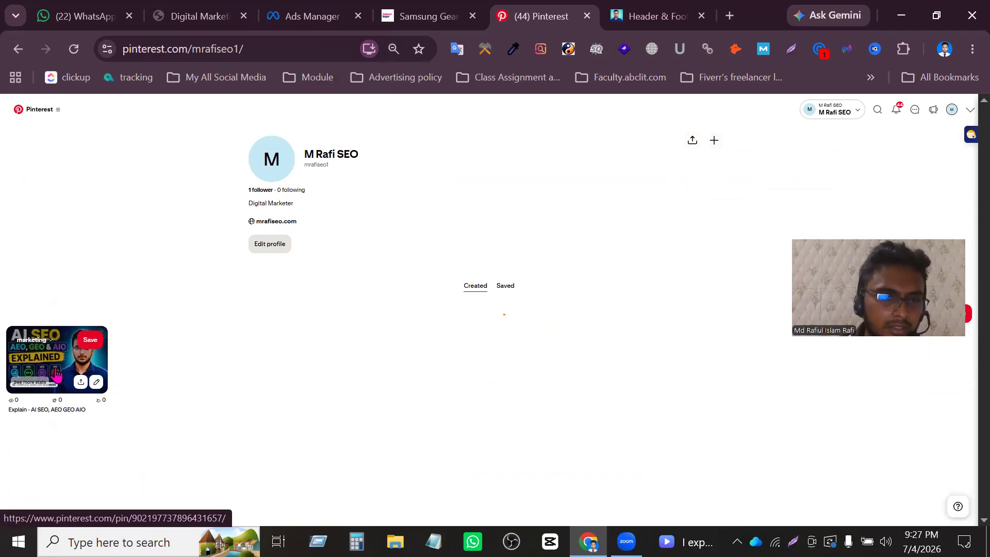
{"action": "left_click", "coordinate": [88, 343]}
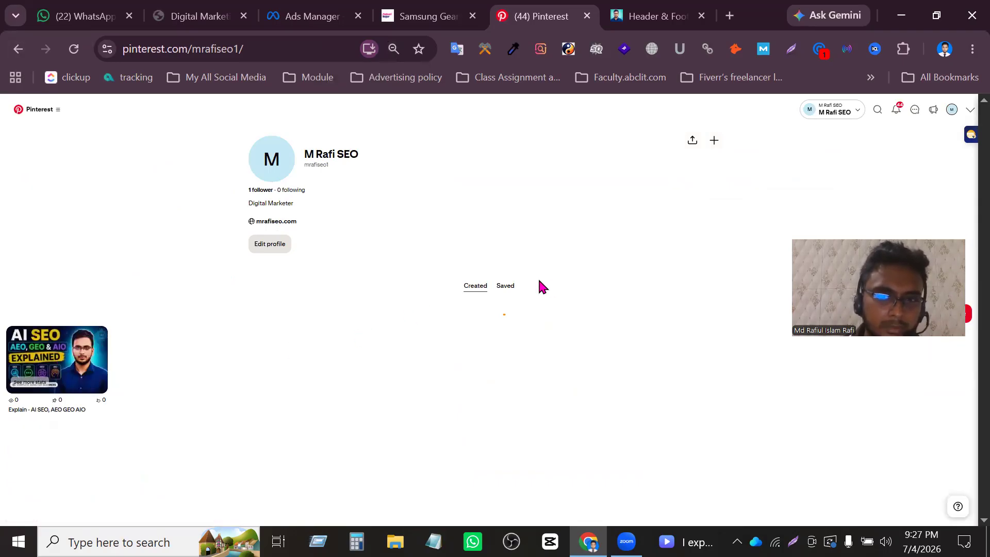
{"action": "left_click", "coordinate": [510, 288]}
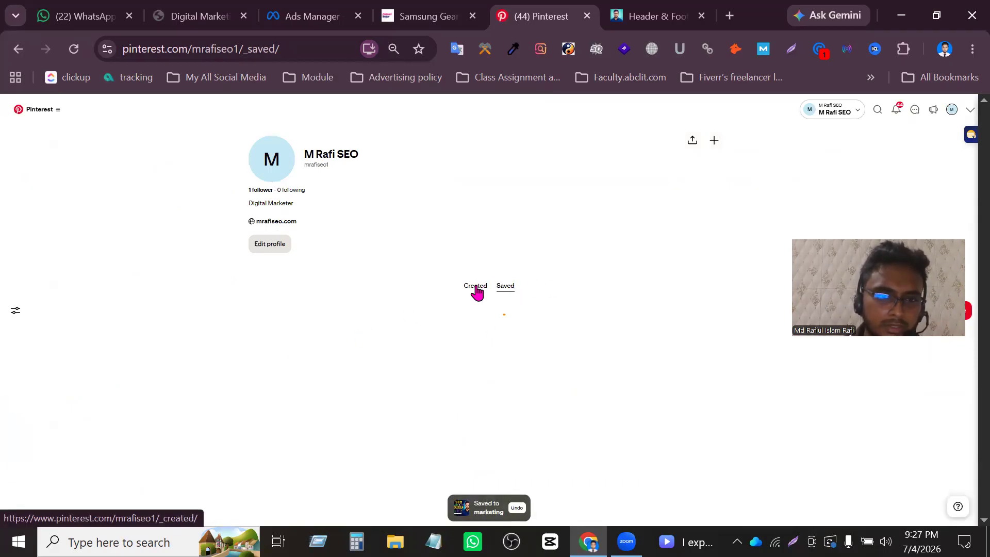
{"action": "left_click", "coordinate": [476, 289]}
{"action": "left_click", "coordinate": [502, 289]}
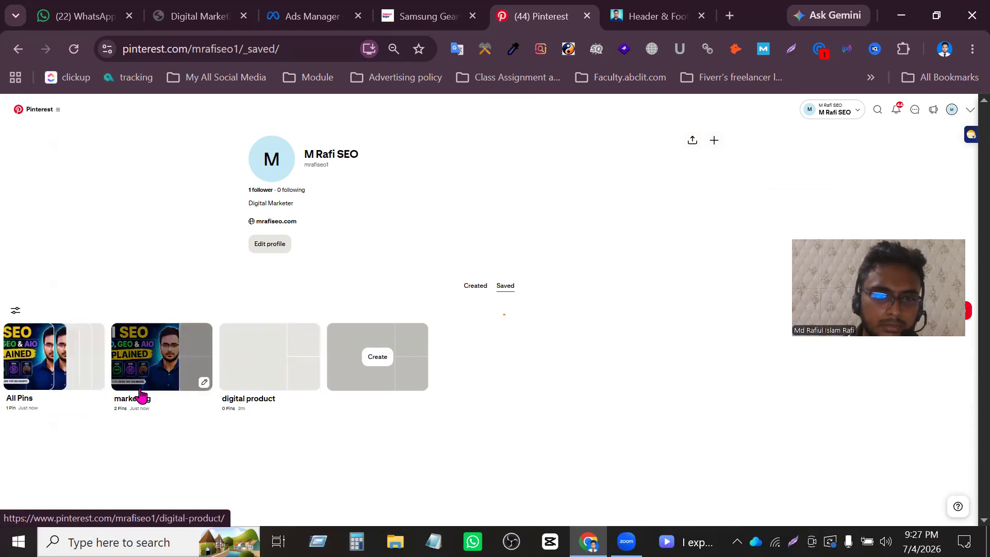
{"action": "left_click", "coordinate": [465, 288]}
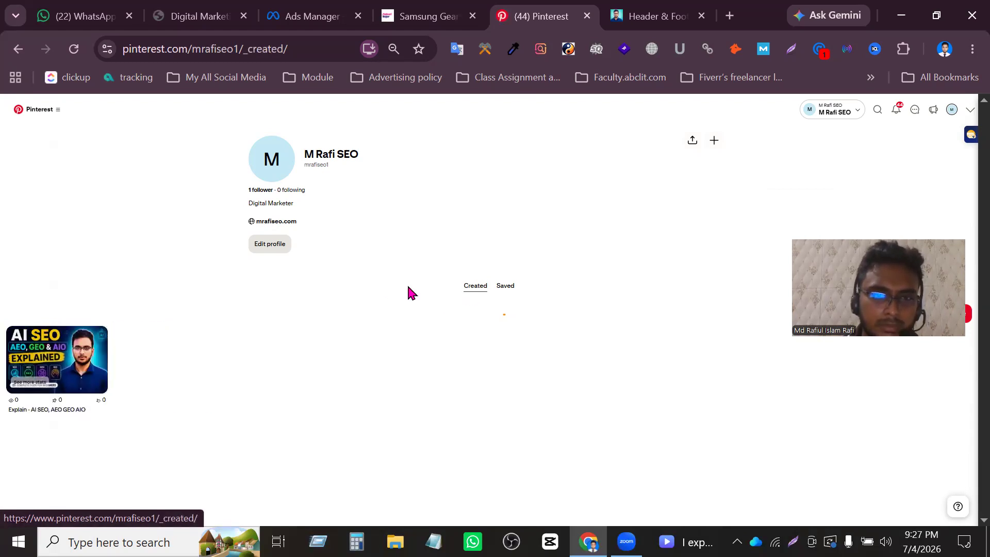
Open the published Pin, test its website link, and return to the Pin page
{"action": "left_click", "coordinate": [45, 367]}
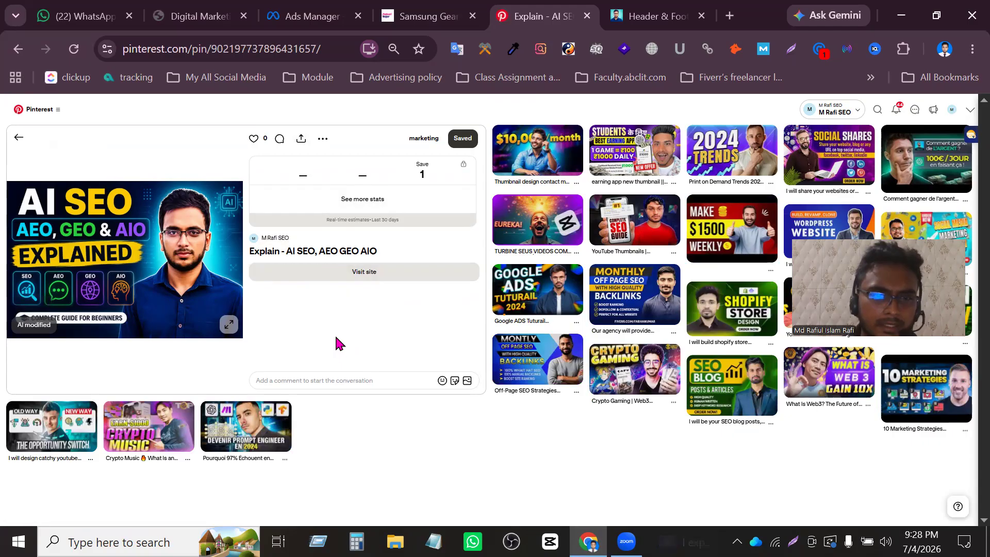
{"action": "left_click", "coordinate": [331, 281]}
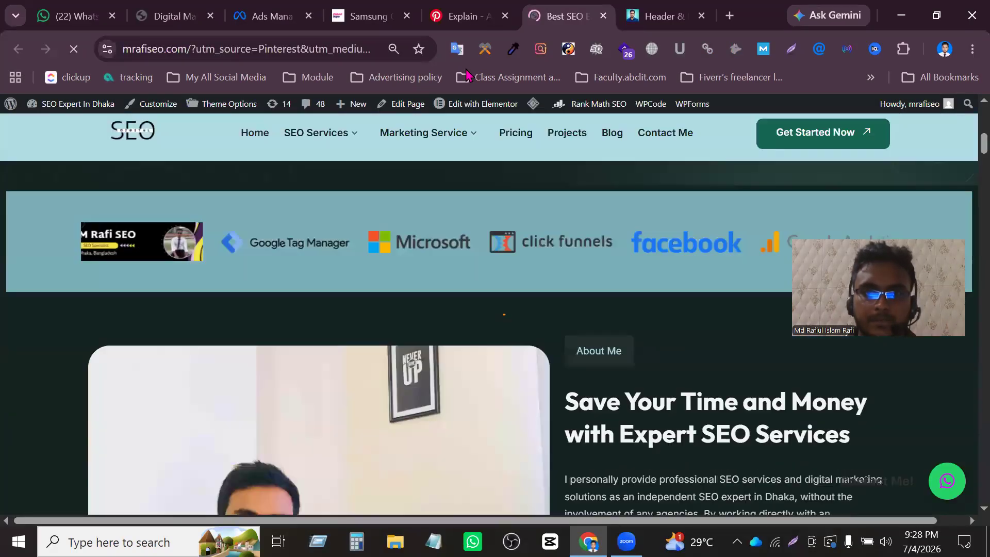
{"action": "left_click", "coordinate": [462, 16]}
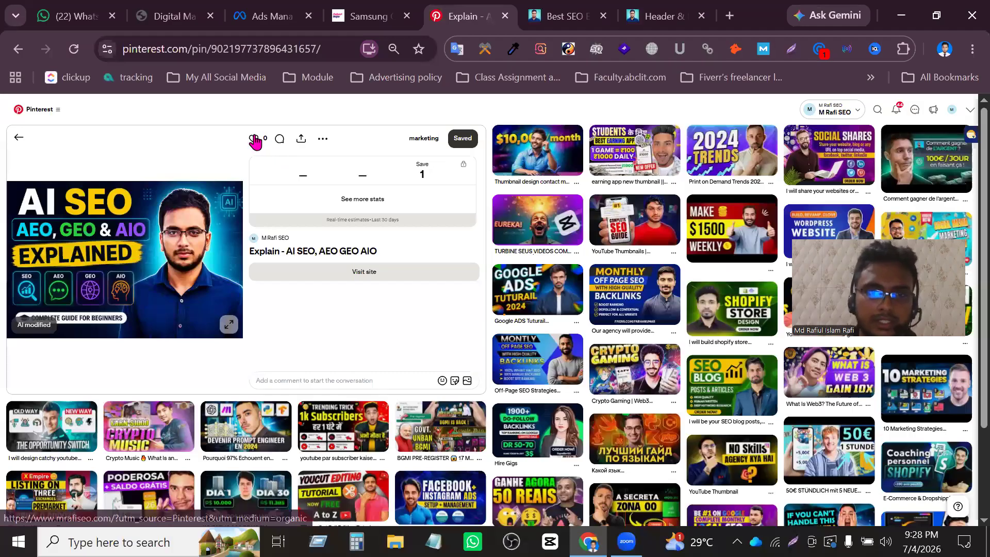
Review the Pin's sharing choices and further options, then browse the related Pins
{"action": "left_click", "coordinate": [300, 140]}
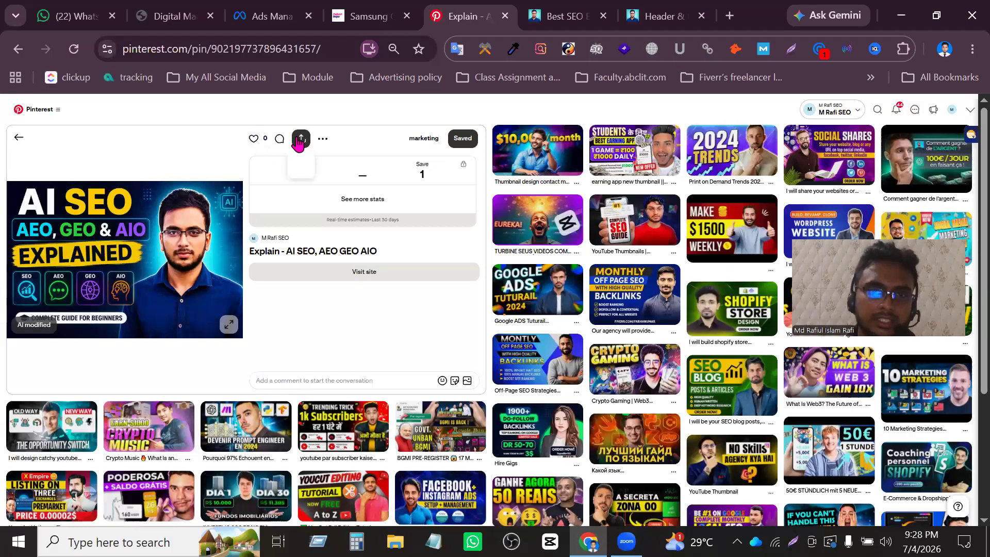
{"action": "left_click", "coordinate": [323, 141]}
{"action": "left_click", "coordinate": [322, 142]}
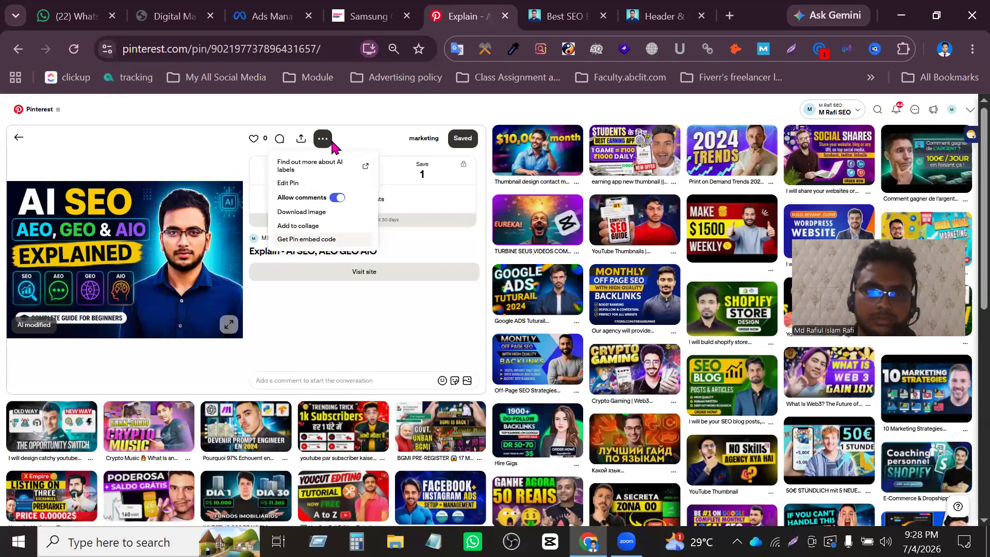
{"action": "left_click", "coordinate": [444, 162]}
{"action": "scroll", "coordinate": [397, 242], "scroll_direction": "down", "scroll_amount": 7}
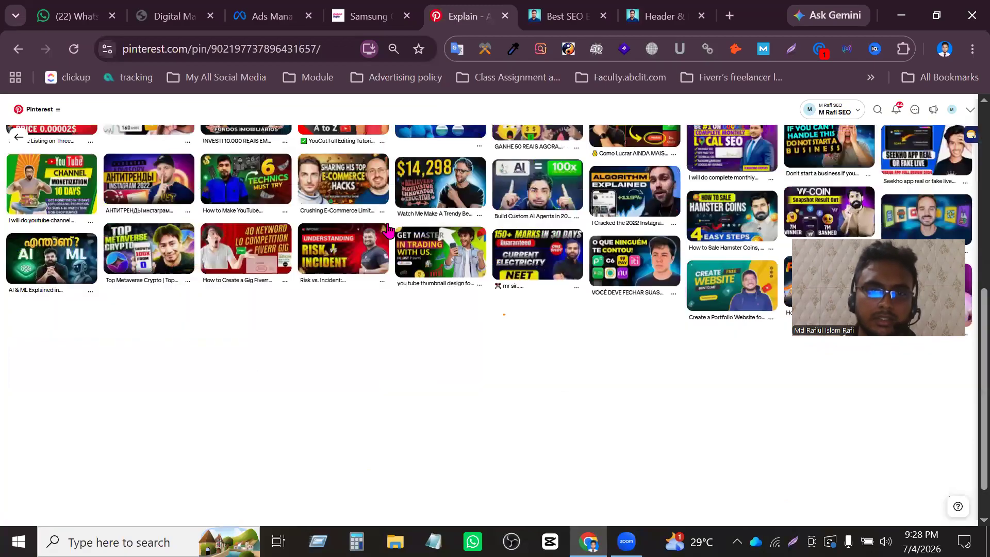
Return to the top of the Pin page and review the business tools and the account options
{"action": "scroll", "coordinate": [690, 369], "scroll_direction": "up", "scroll_amount": 5}
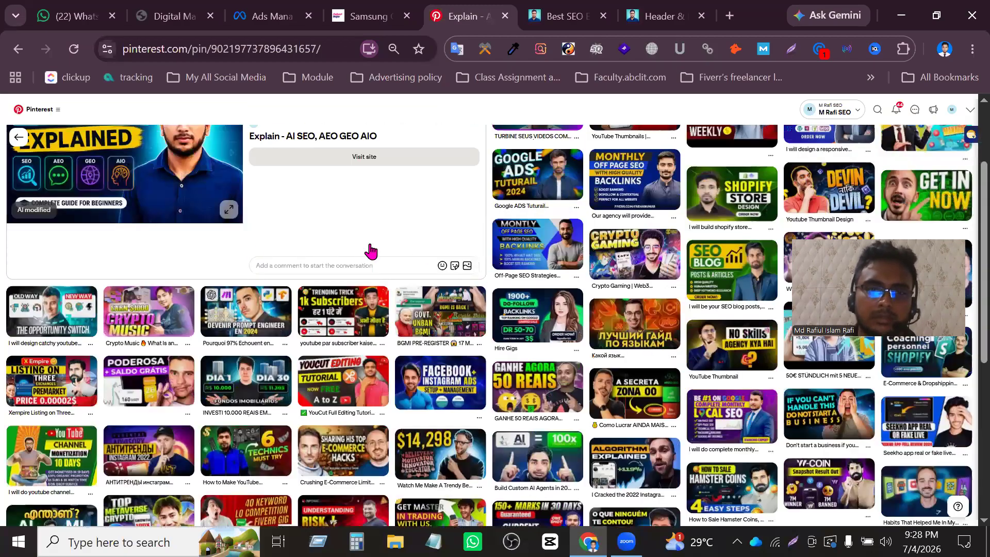
{"action": "scroll", "coordinate": [149, 279], "scroll_direction": "up", "scroll_amount": 2}
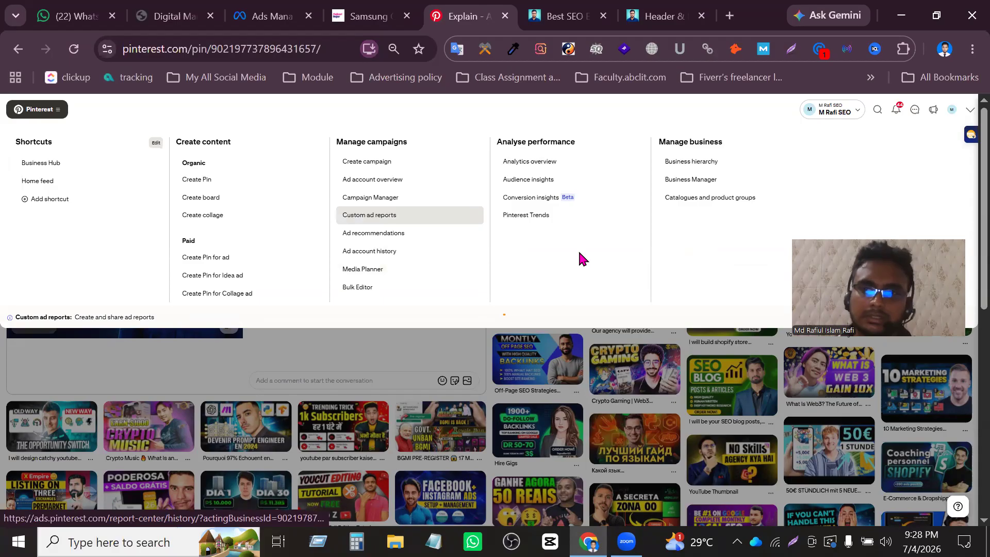
{"action": "left_click", "coordinate": [968, 111]}
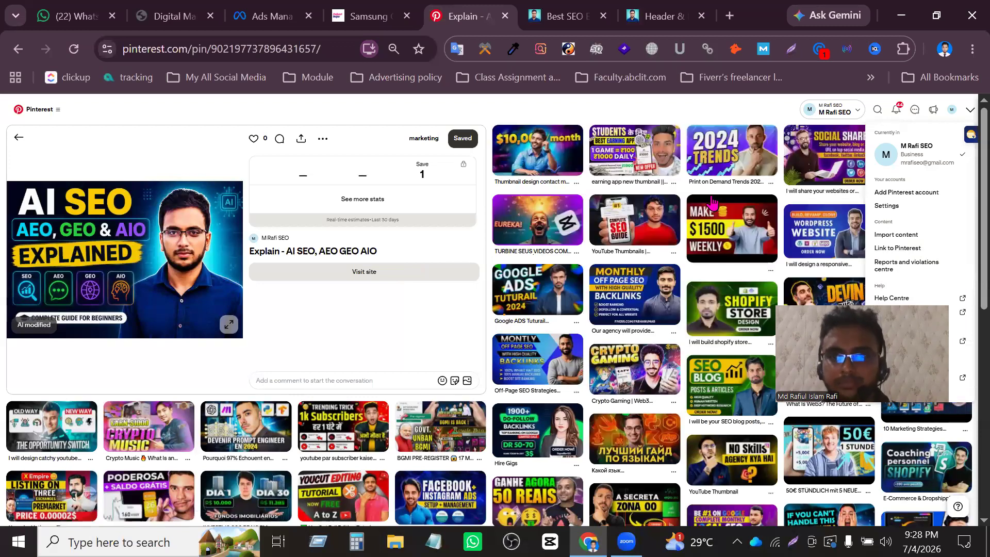
{"action": "key", "text": "ctrl+Tab"}
{"action": "key", "text": "ctrl+shift+Tab"}
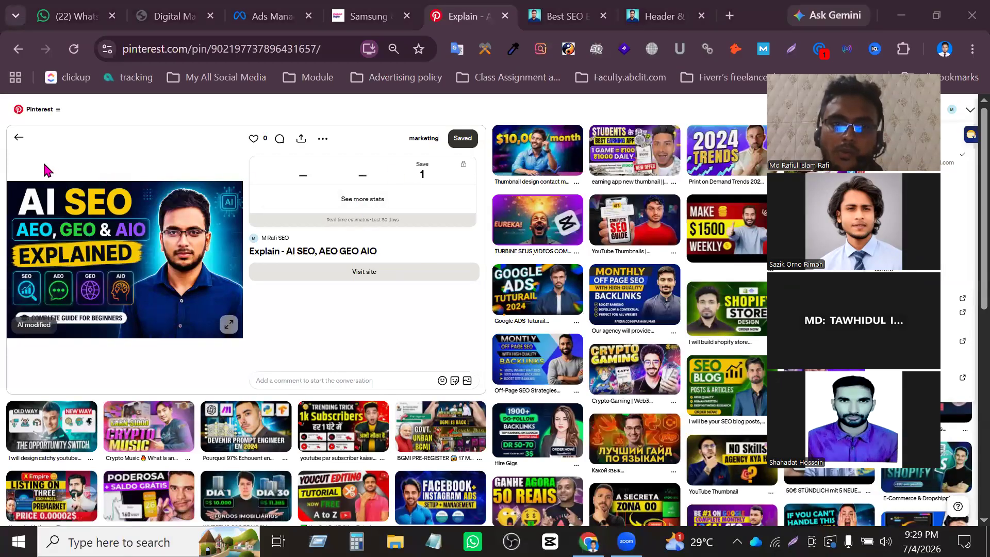
Return to the profile, then open the Engagement page and dismiss its introduction
{"action": "left_click", "coordinate": [18, 138]}
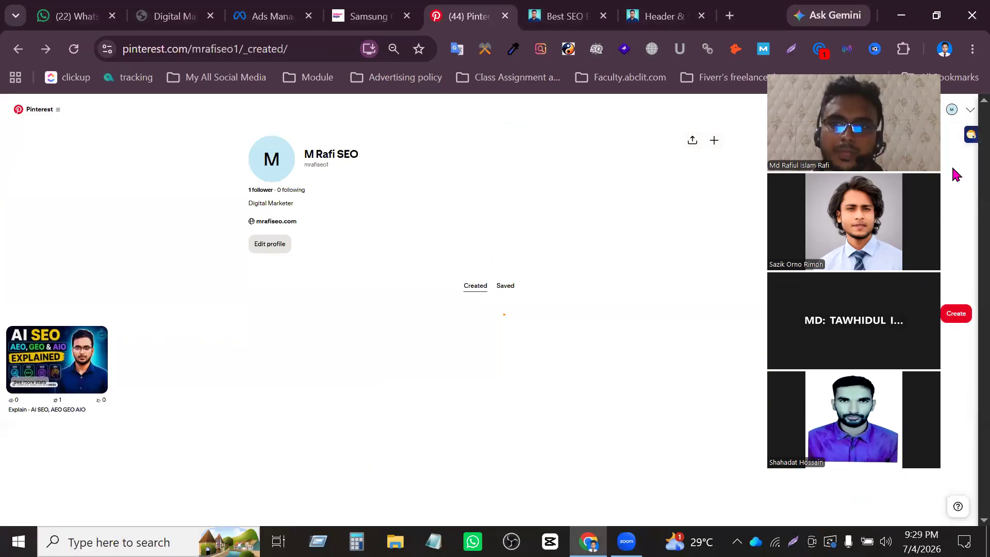
{"action": "left_click", "coordinate": [968, 111]}
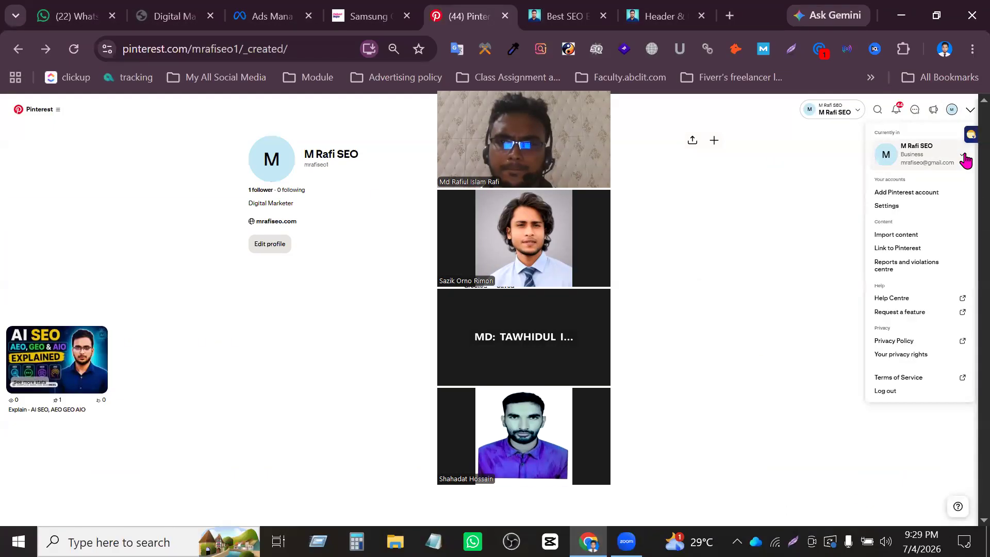
{"action": "left_click", "coordinate": [953, 115]}
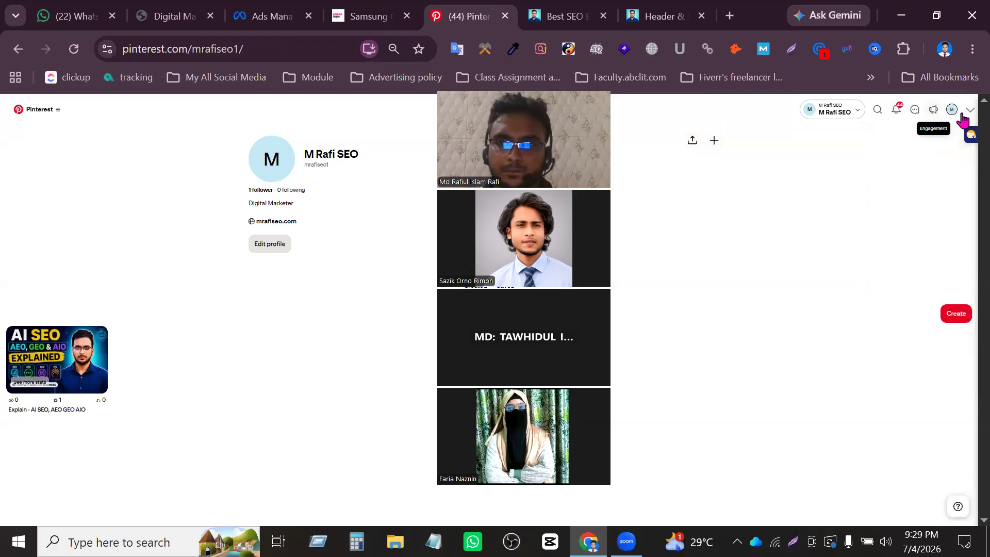
{"action": "left_click", "coordinate": [933, 111]}
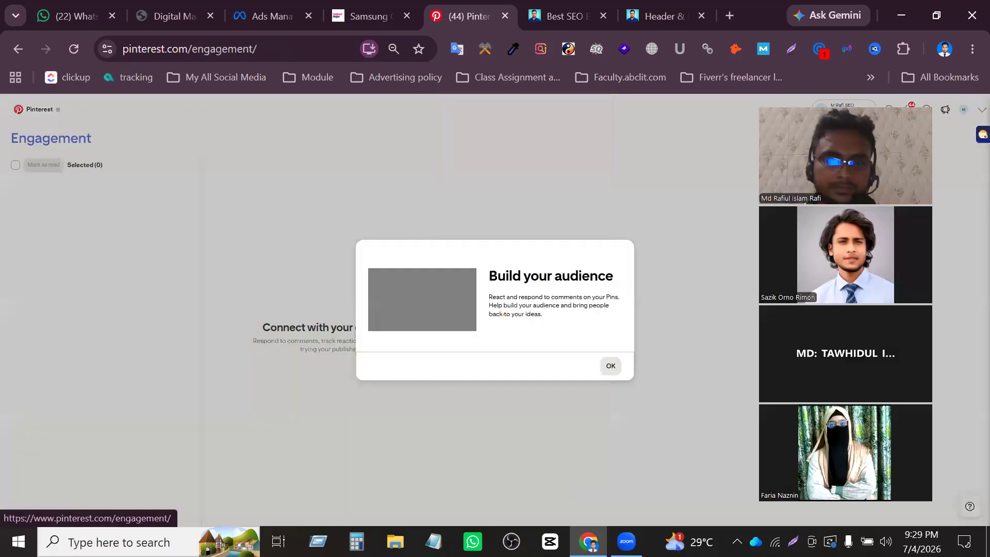
{"action": "left_click", "coordinate": [611, 366]}
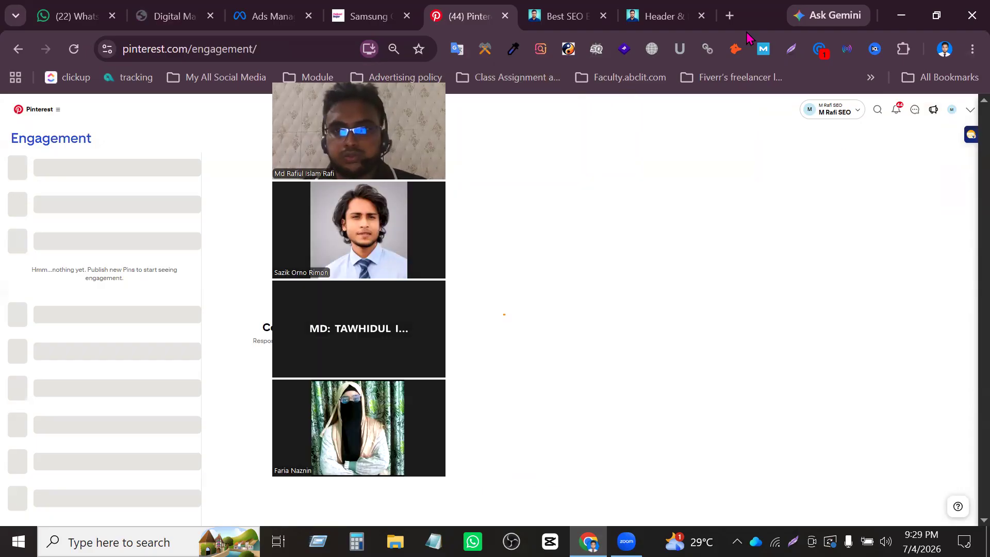
Go back to the profile from the Engagement page and open the account settings
{"action": "left_click", "coordinate": [970, 110]}
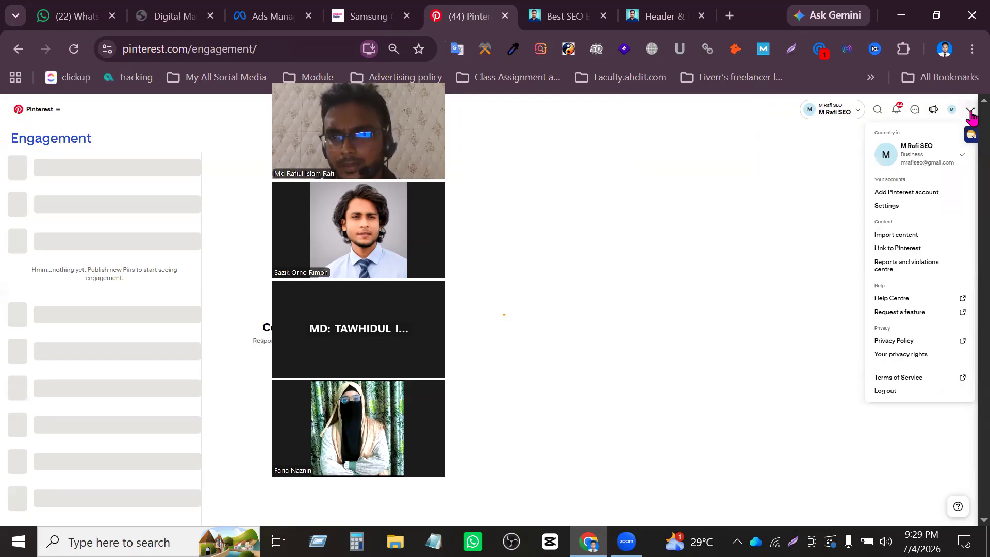
{"action": "left_click", "coordinate": [952, 114]}
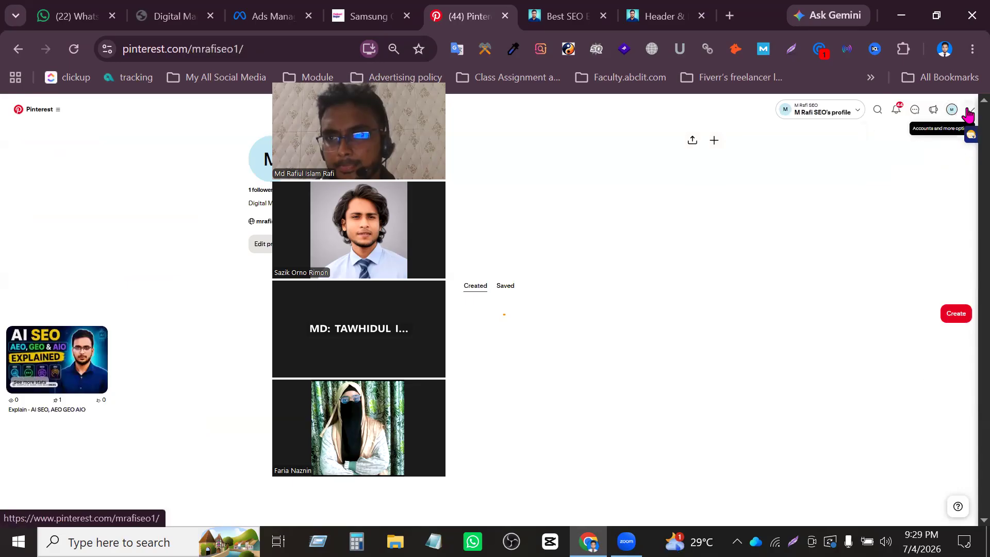
{"action": "left_click", "coordinate": [969, 110]}
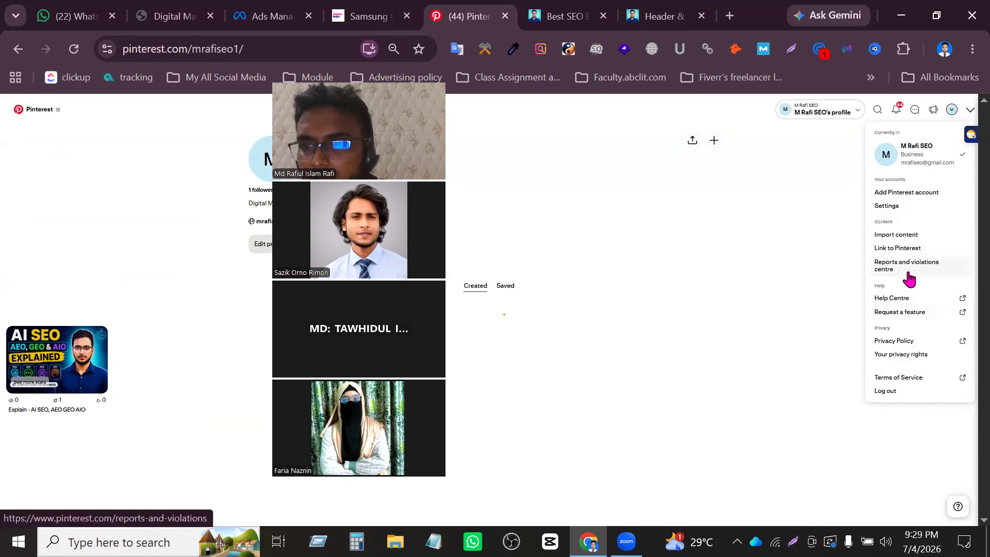
{"action": "left_click", "coordinate": [910, 212]}
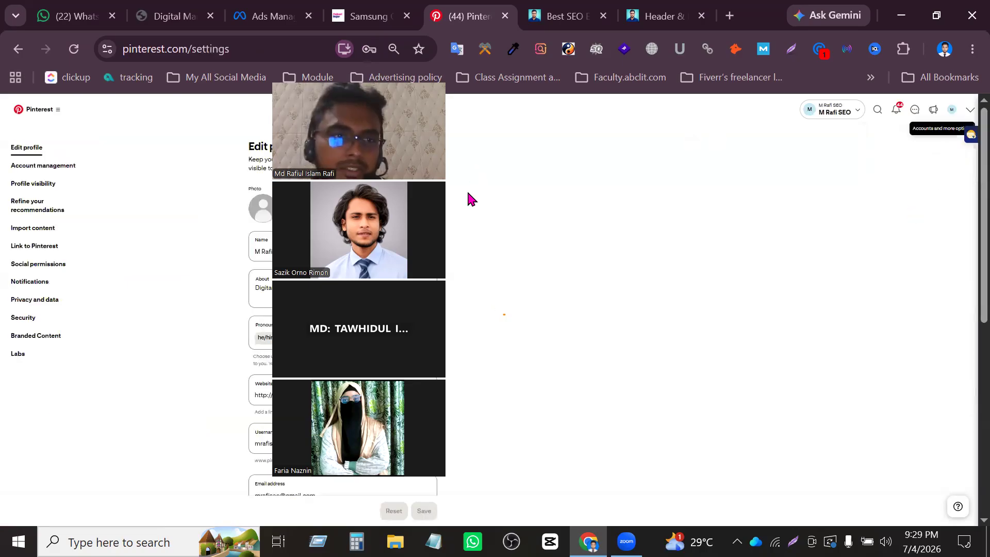
Open the page for adding a Pinterest account and bring up the free business account sign-up form
{"action": "left_click", "coordinate": [967, 108]}
{"action": "left_click", "coordinate": [920, 200]}
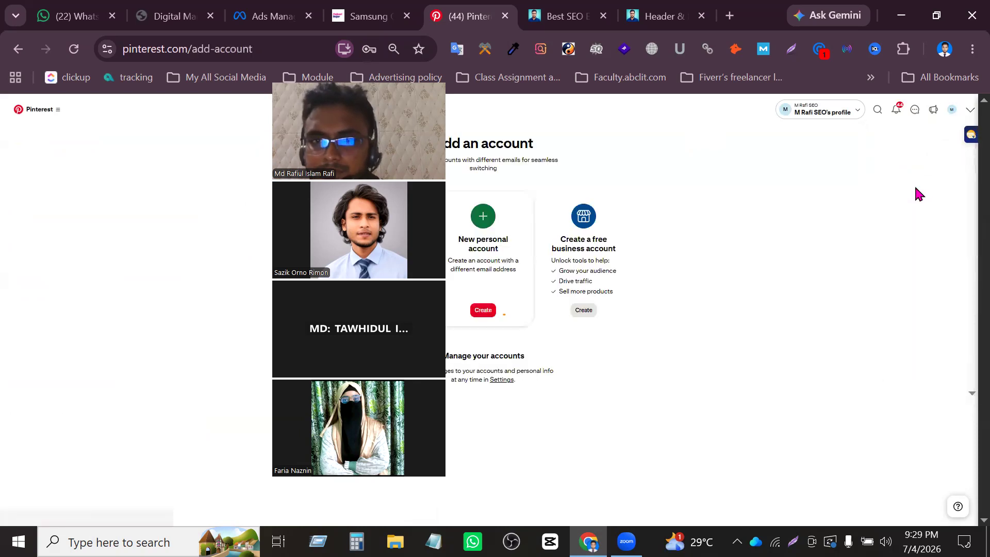
{"action": "left_click_drag", "start_coordinate": [404, 105], "coordinate": [874, 122]}
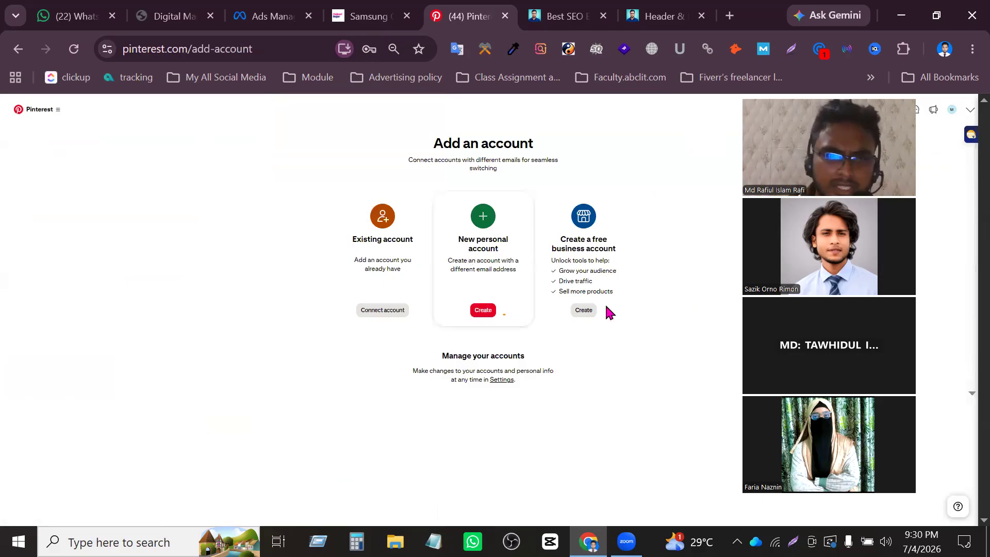
{"action": "left_click", "coordinate": [583, 310]}
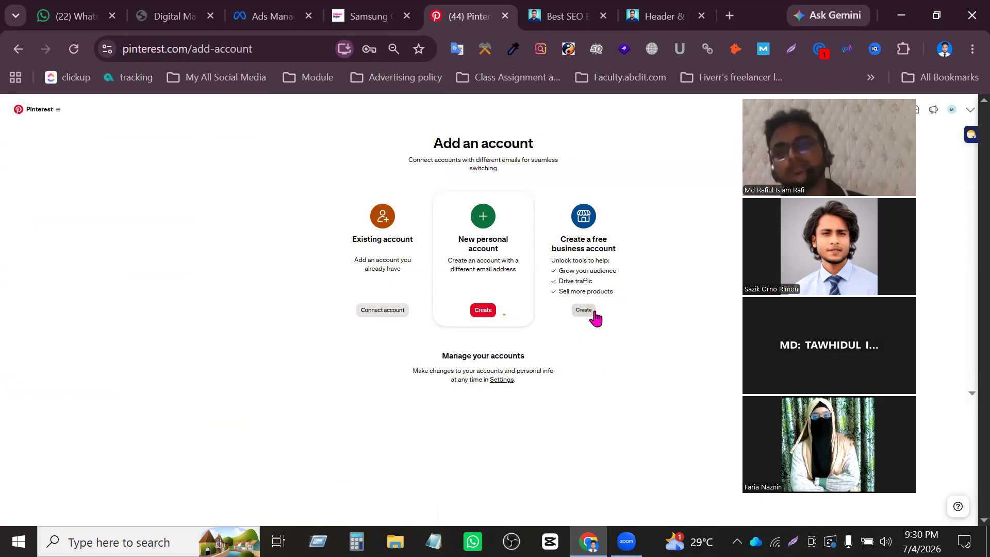
{"action": "left_click", "coordinate": [593, 313]}
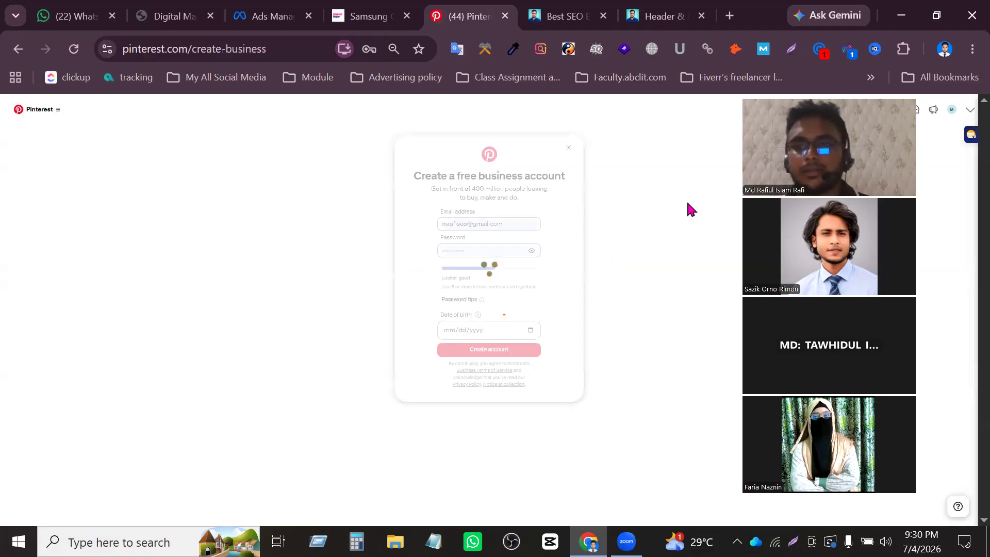
Close the SEO website and WordPress Header & Footer pages, leaving a new blank tab open
{"action": "left_click", "coordinate": [541, 10]}
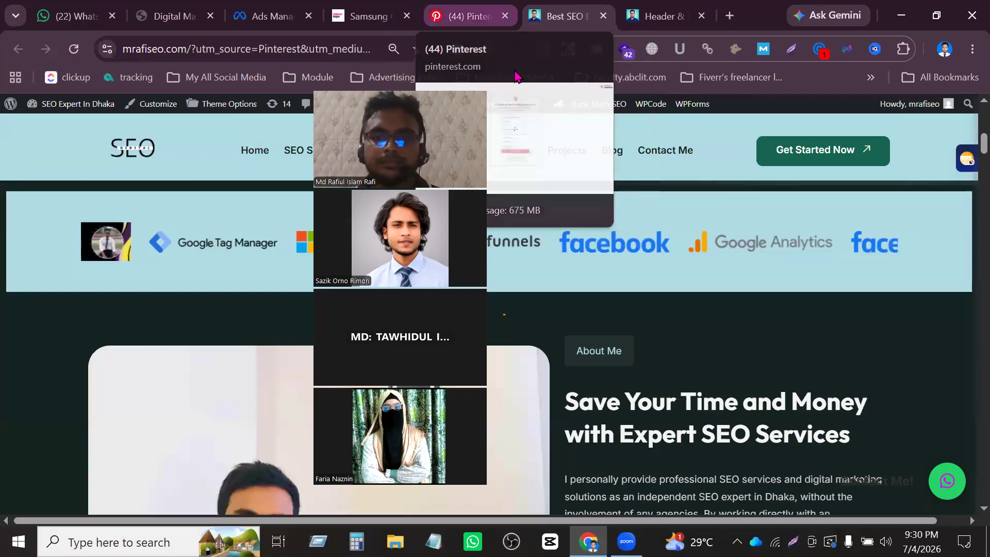
{"action": "left_click", "coordinate": [602, 15]}
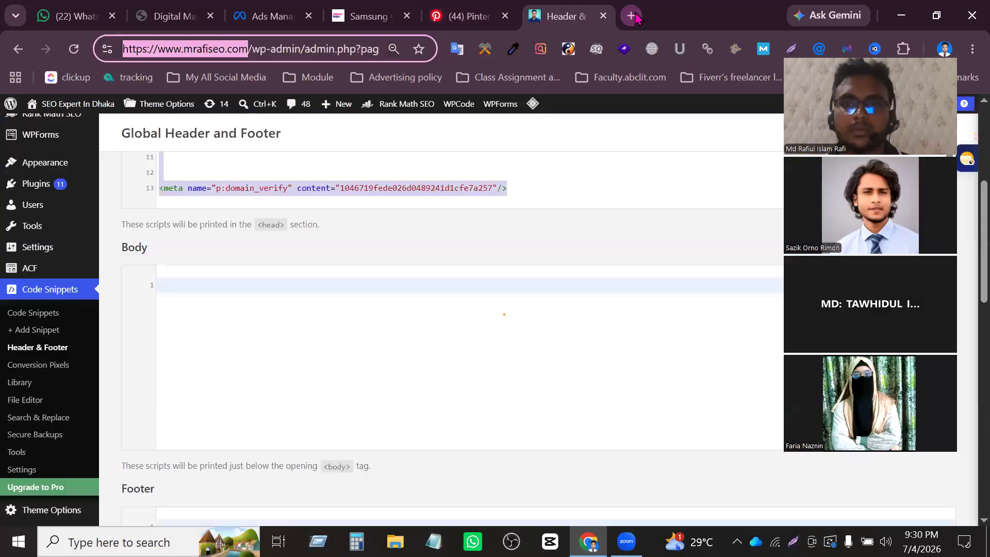
{"action": "left_click", "coordinate": [602, 16]}
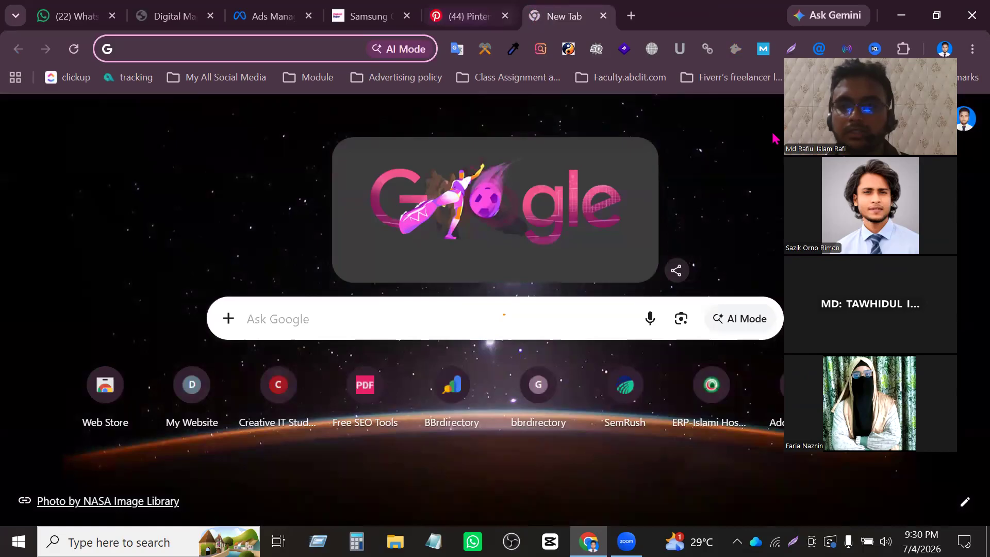
Switch to Ads Manager and add Facebook to the placement platforms of the New Sales Ad Set
{"action": "key", "text": "ctrl+3"}
{"action": "scroll", "coordinate": [556, 258], "scroll_direction": "up", "scroll_amount": 10}
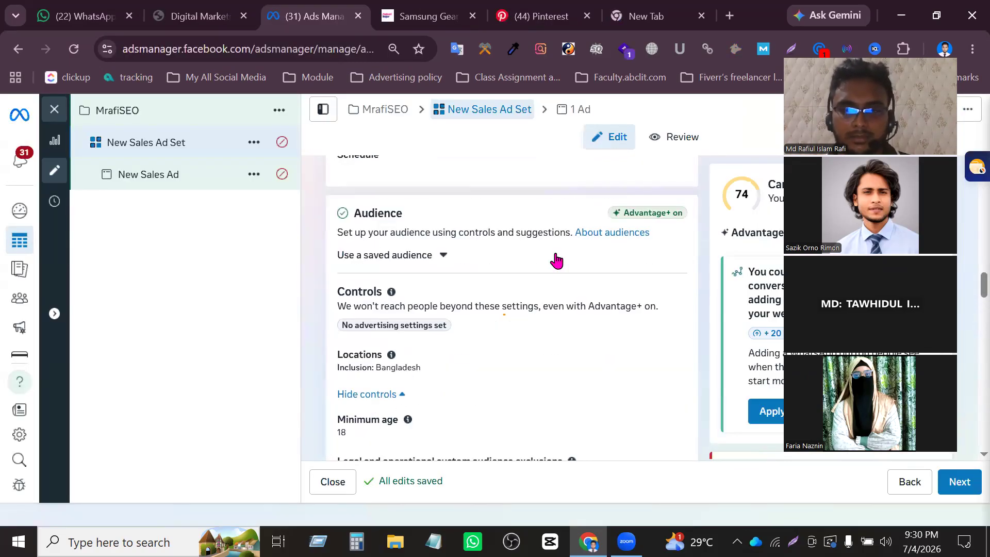
{"action": "scroll", "coordinate": [554, 257], "scroll_direction": "down", "scroll_amount": 6}
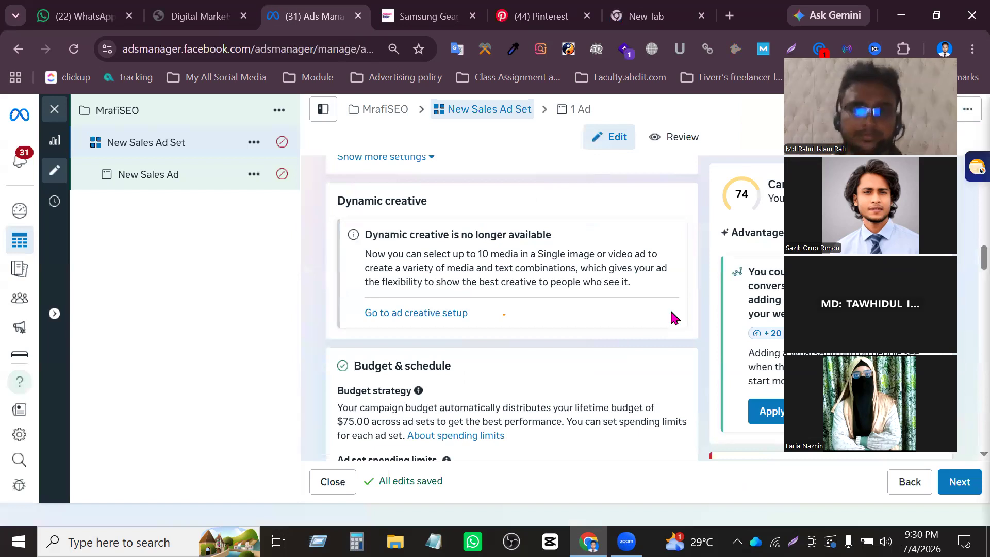
{"action": "scroll", "coordinate": [570, 361], "scroll_direction": "down", "scroll_amount": 15}
{"action": "scroll", "coordinate": [547, 382], "scroll_direction": "up", "scroll_amount": 9}
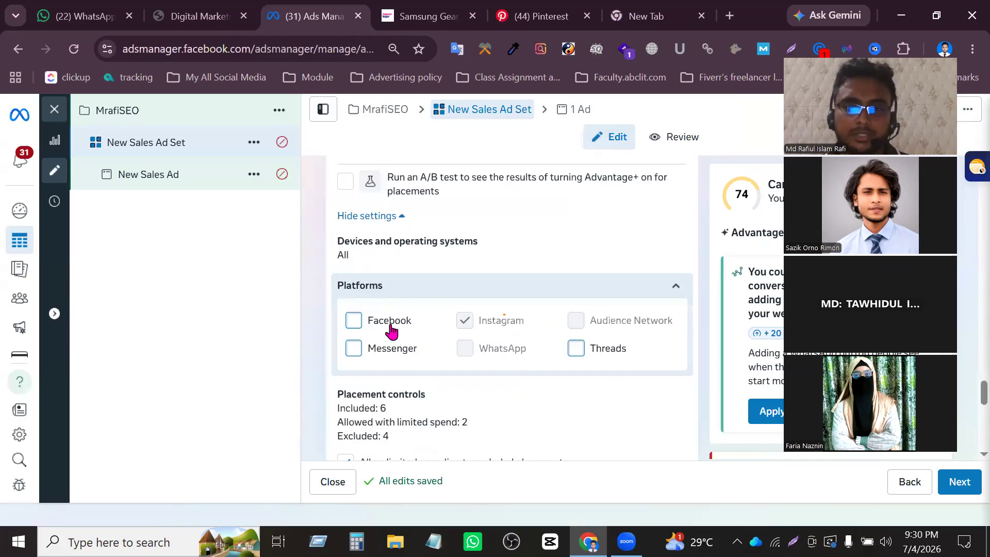
{"action": "left_click", "coordinate": [352, 323]}
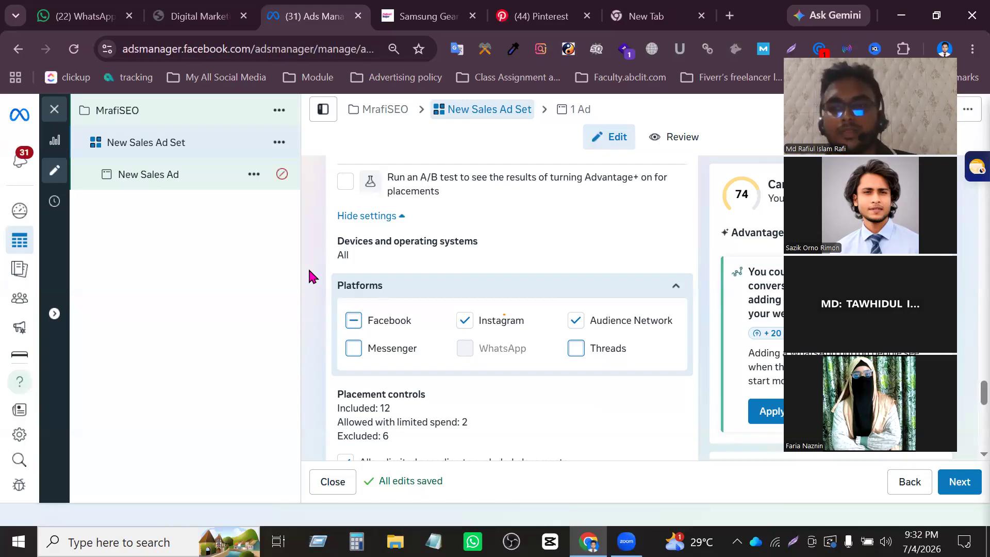
Switch to the Digital Marketing Mastery 2.0 PDF and review its Facebook ads and video monetization modules
{"action": "left_click", "coordinate": [206, 16]}
{"action": "scroll", "coordinate": [558, 318], "scroll_direction": "down", "scroll_amount": 6}
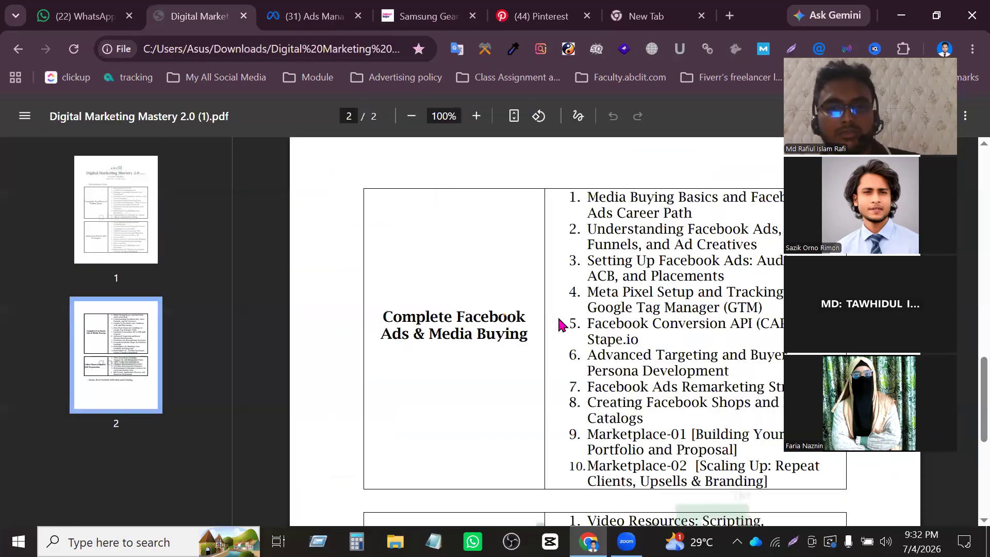
{"action": "scroll", "coordinate": [583, 345], "scroll_direction": "up", "scroll_amount": 2}
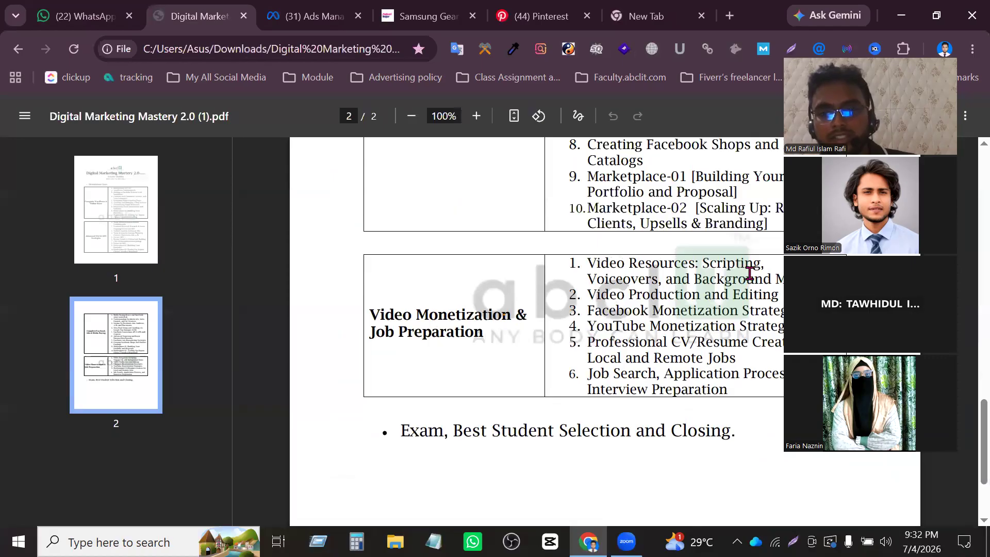